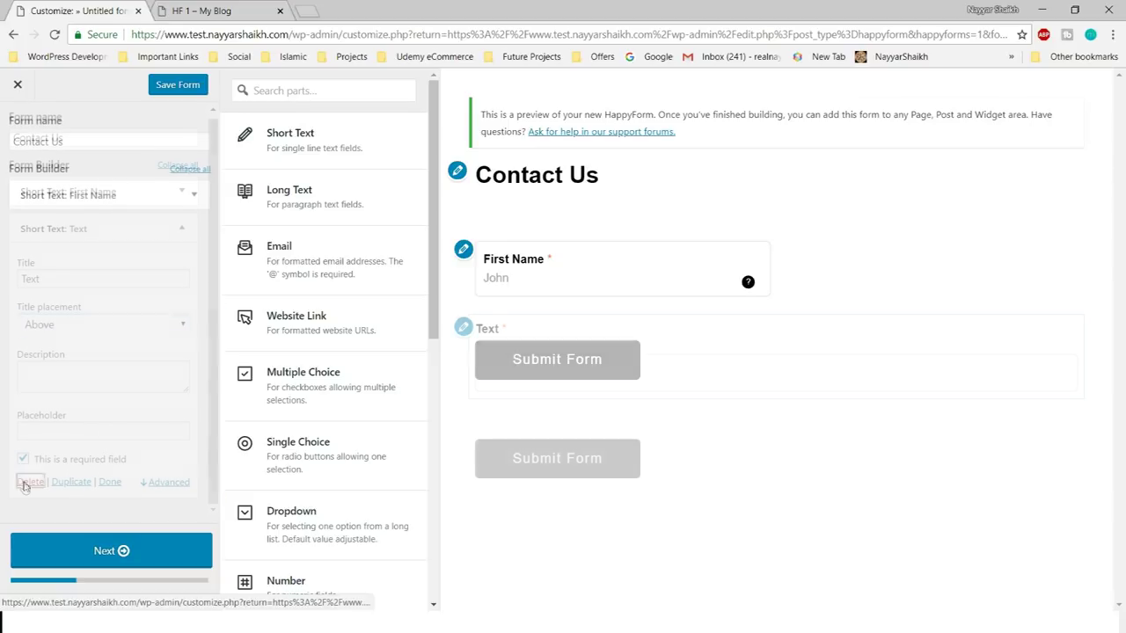
- Delete the extra Text part and turn the copied First Name field into Last Name with placeholder Doe
{"action": "left_click", "coordinate": [71, 513]}
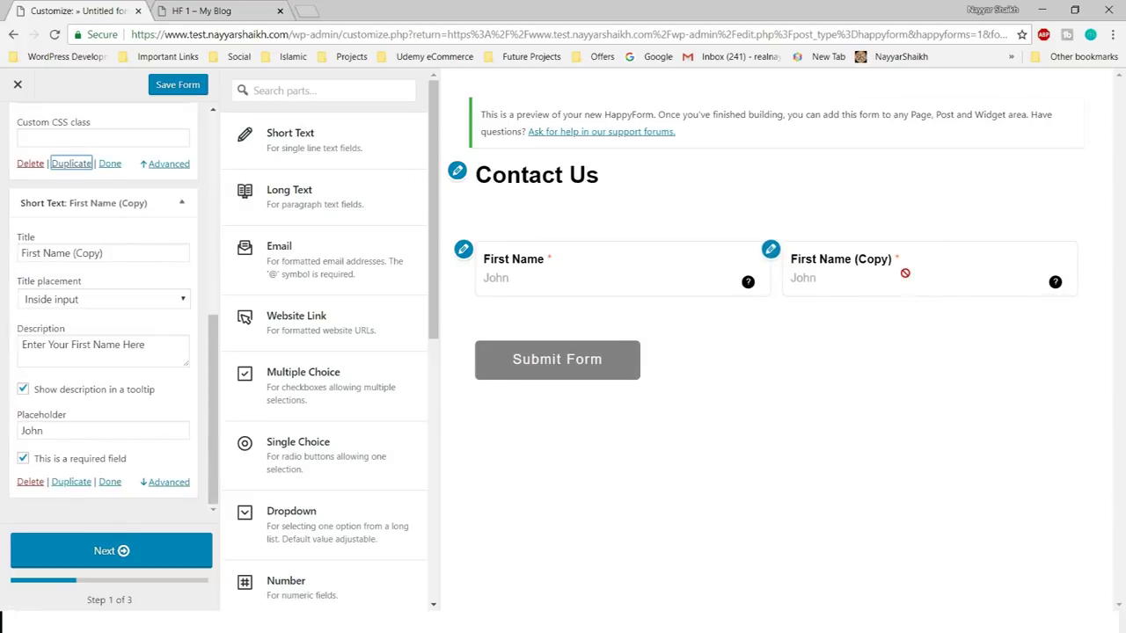
{"action": "triple_click", "coordinate": [103, 253]}
{"action": "type", "text": "Last Name"}
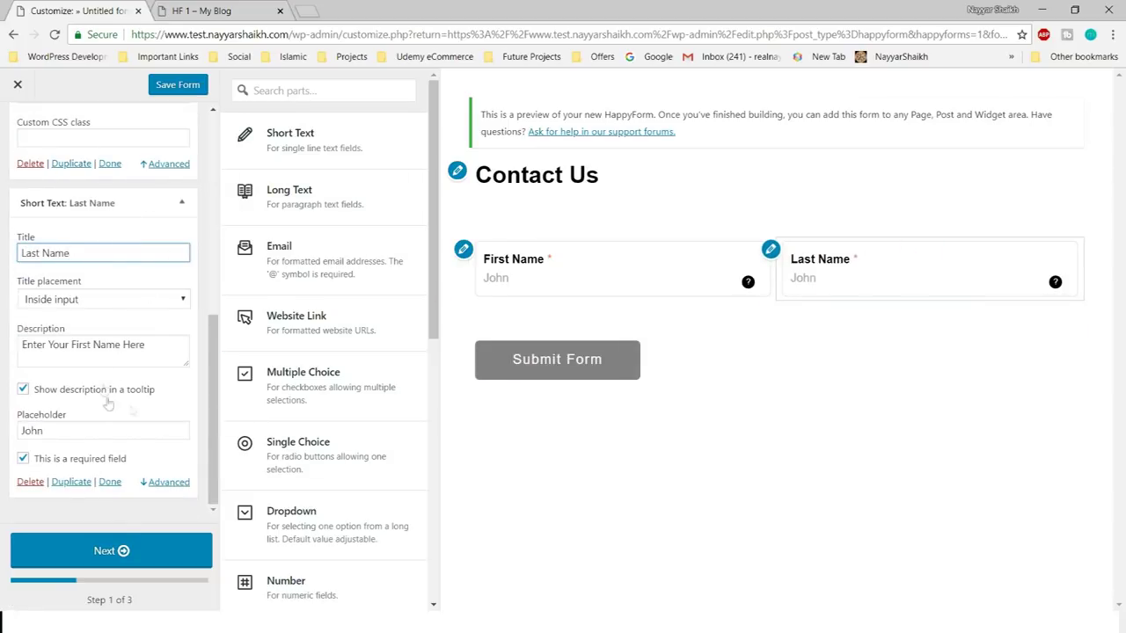
{"action": "double_click", "coordinate": [74, 345]}
{"action": "type", "text": "Last"}
{"action": "left_click", "coordinate": [99, 432]}
{"action": "scroll", "coordinate": [181, 214], "scroll_direction": "up", "scroll_amount": 5}
{"action": "left_click", "coordinate": [190, 168]}
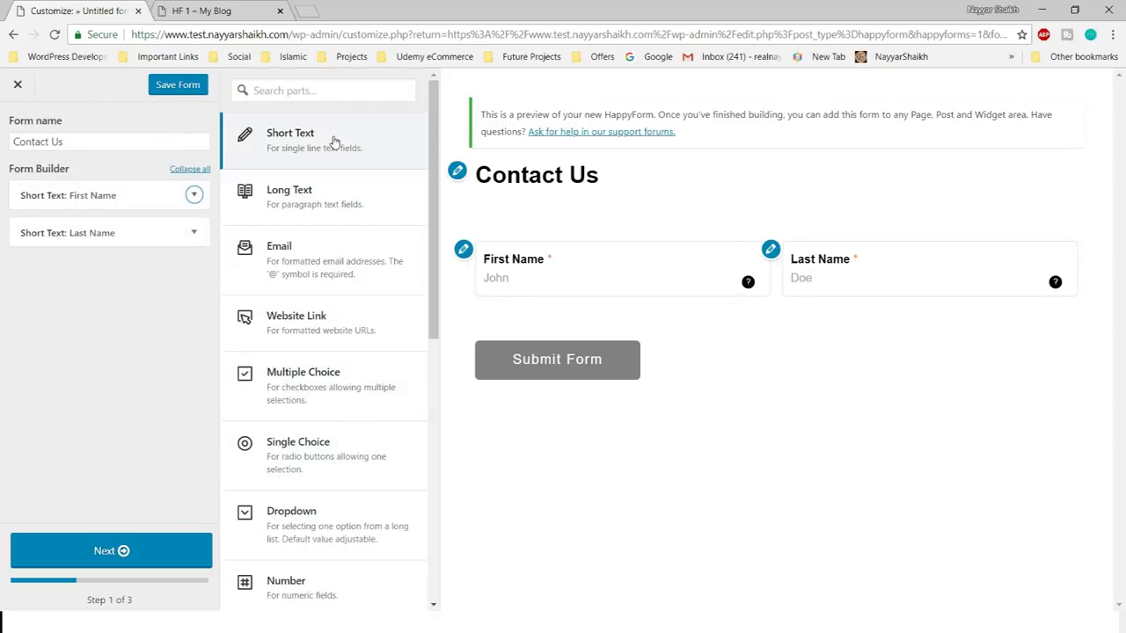
- Add a Short Text part titled Phone Number, then start removing it again
{"action": "left_click", "coordinate": [334, 142]}
{"action": "double_click", "coordinate": [90, 319]}
{"action": "type", "text": "Phone N"}
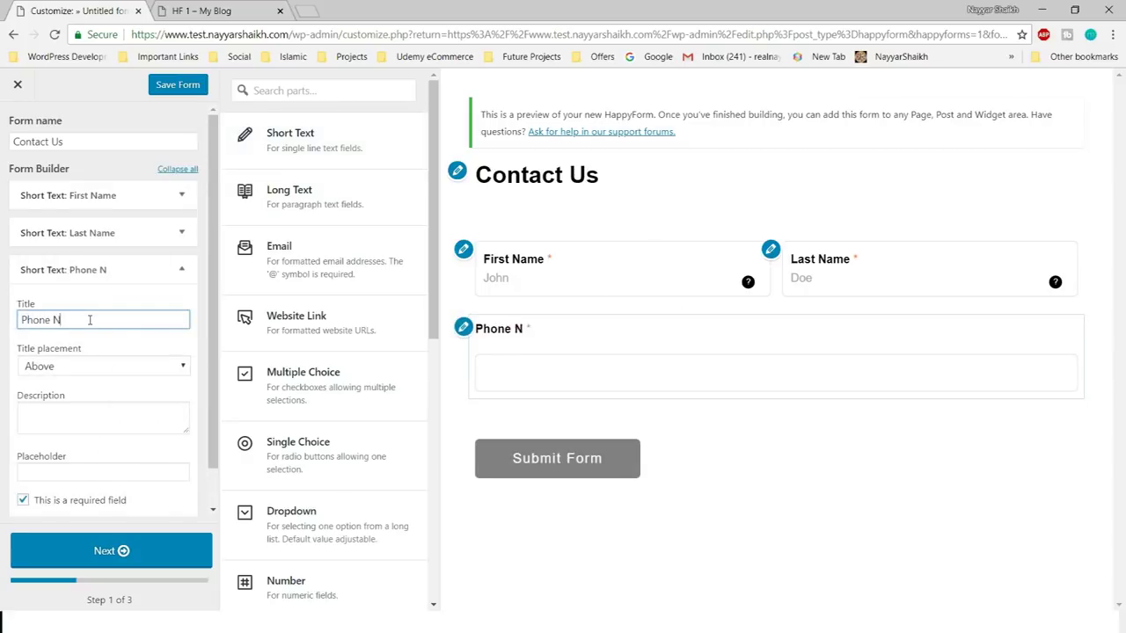
{"action": "type", "text": "umber"}
{"action": "scroll", "coordinate": [115, 396], "scroll_direction": "down", "scroll_amount": 1}
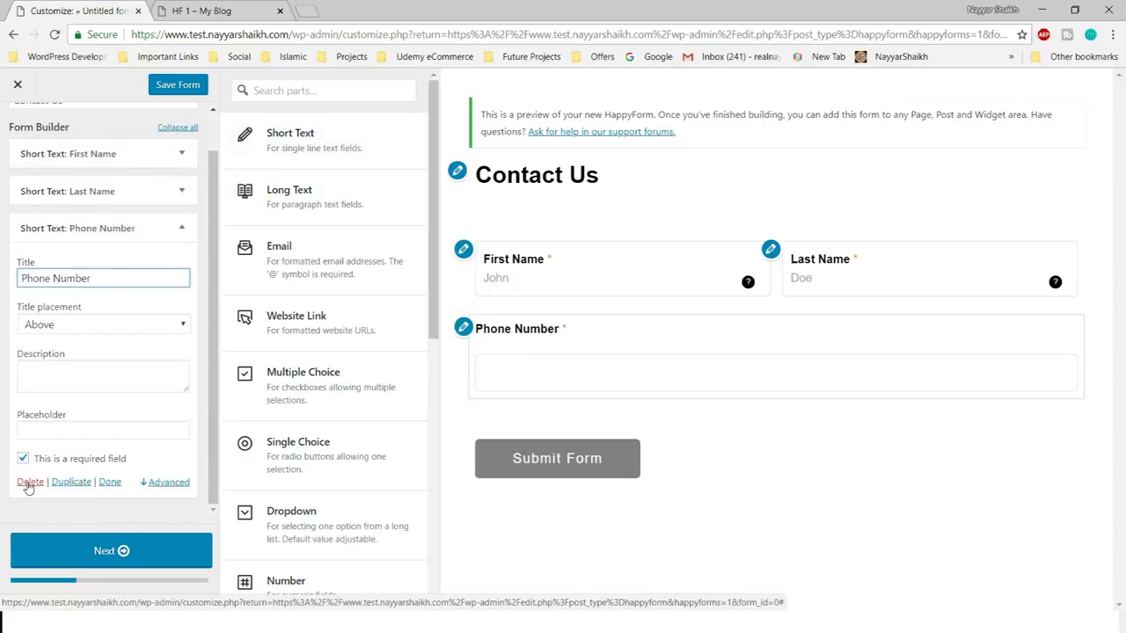
{"action": "left_click", "coordinate": [557, 373]}
- Replace the short-text phone part with a Phone part whose title sits Inside, applied to all parts
{"action": "left_click", "coordinate": [30, 481]}
{"action": "scroll", "coordinate": [330, 266], "scroll_direction": "down", "scroll_amount": 6}
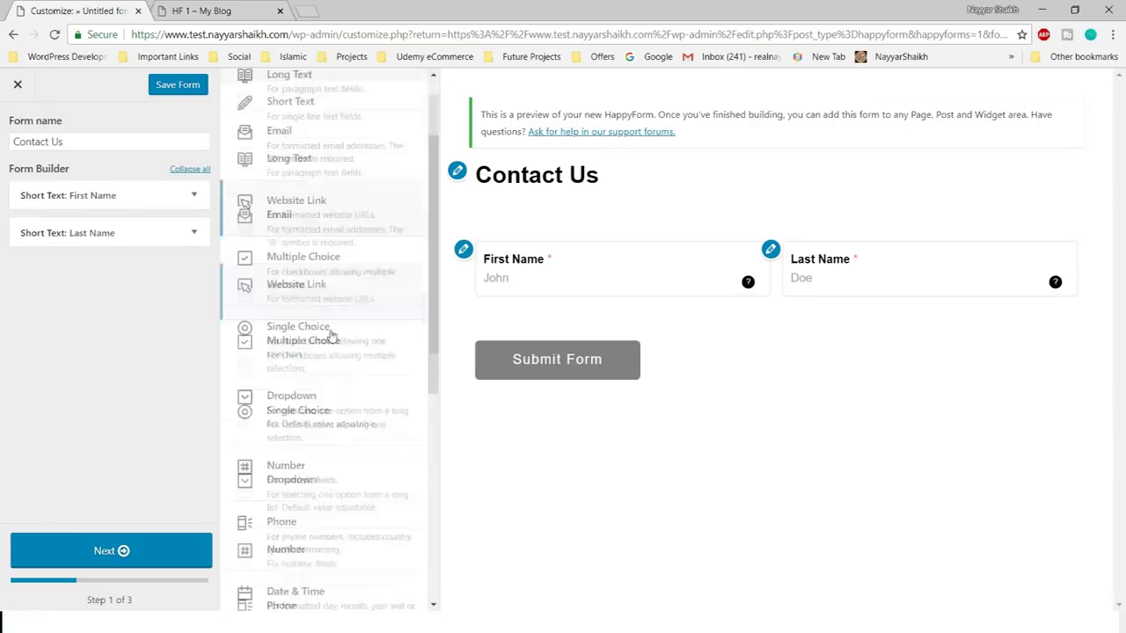
{"action": "scroll", "coordinate": [329, 266], "scroll_direction": "up", "scroll_amount": 2}
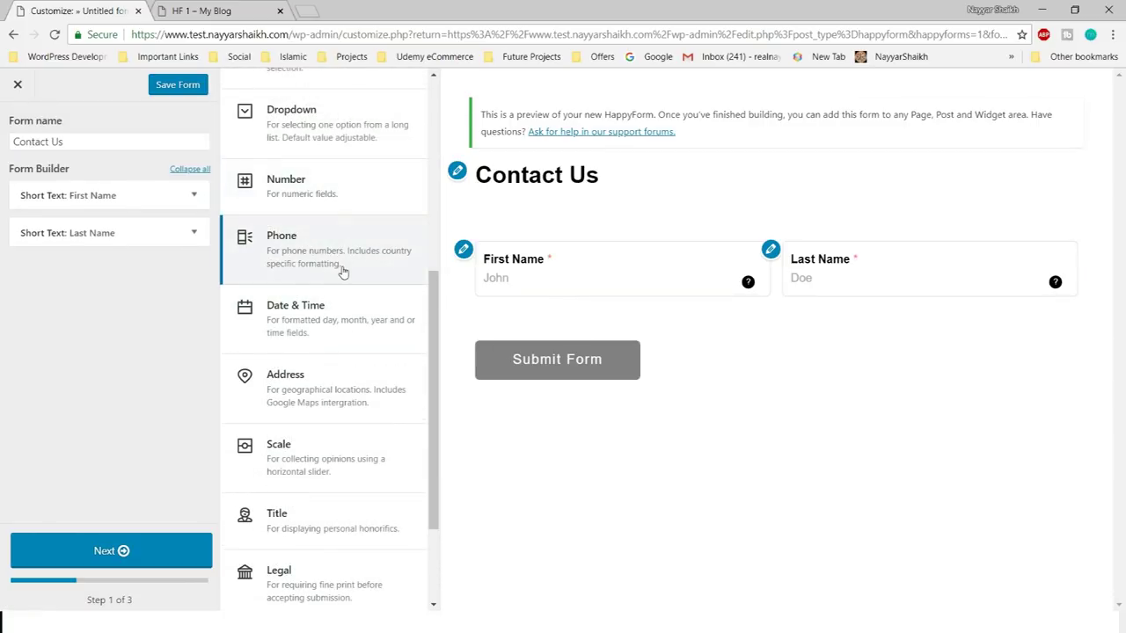
{"action": "left_click", "coordinate": [343, 273]}
{"action": "left_click", "coordinate": [103, 325]}
{"action": "left_click", "coordinate": [105, 325]}
{"action": "left_click", "coordinate": [105, 324]}
{"action": "left_click", "coordinate": [57, 384]}
{"action": "left_click", "coordinate": [59, 355]}
{"action": "left_click", "coordinate": [155, 396]}
{"action": "type", "text": "Enter Your P"}
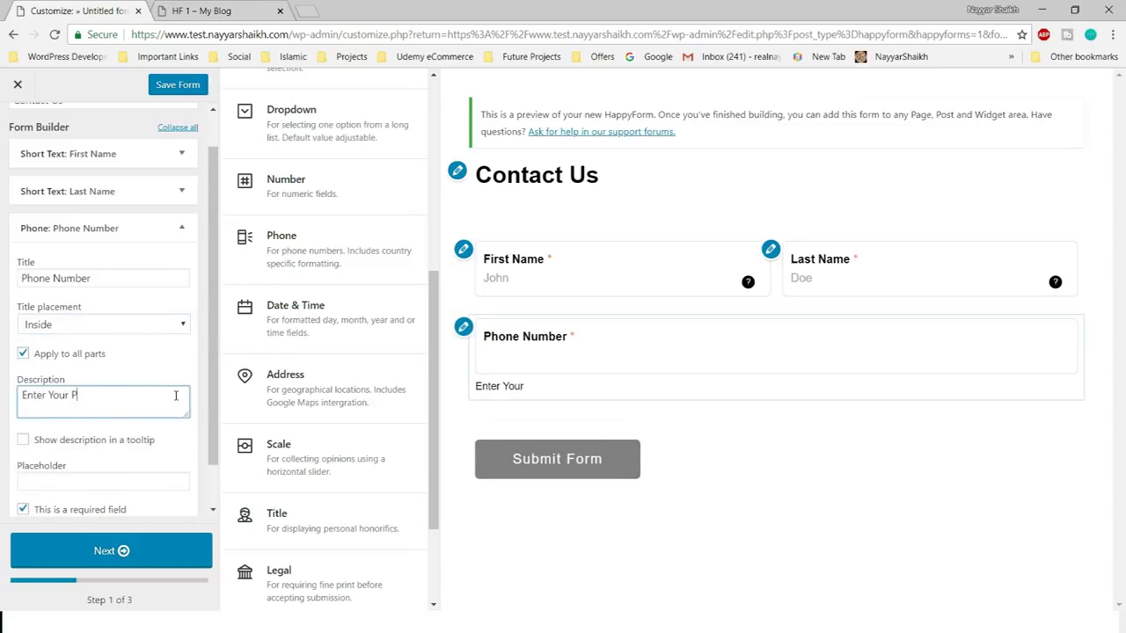
{"action": "type", "text": "hone Number Here"}
{"action": "left_click", "coordinate": [23, 439]}
{"action": "scroll", "coordinate": [105, 396], "scroll_direction": "down", "scroll_amount": 1}
{"action": "left_click", "coordinate": [160, 430]}
{"action": "left_click", "coordinate": [535, 355]}
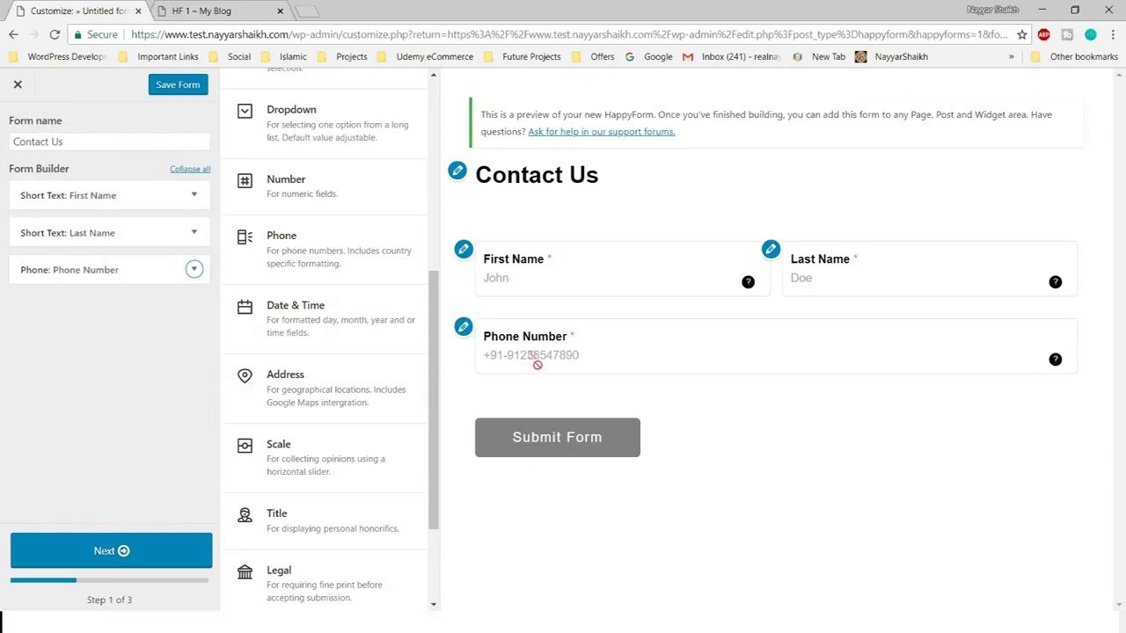
- Try dragging a Title part into the form
{"action": "scroll", "coordinate": [352, 379], "scroll_direction": "down", "scroll_amount": 2}
{"action": "left_click_drag", "start_coordinate": [384, 408], "coordinate": [634, 273]}
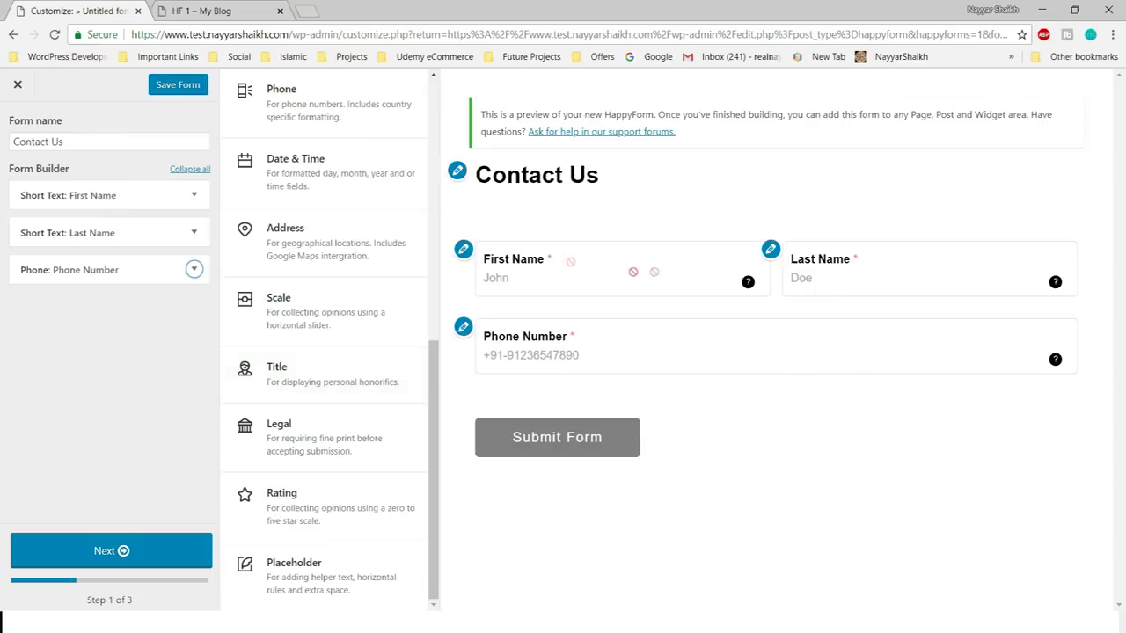
{"action": "scroll", "coordinate": [241, 361], "scroll_direction": "up", "scroll_amount": 6}
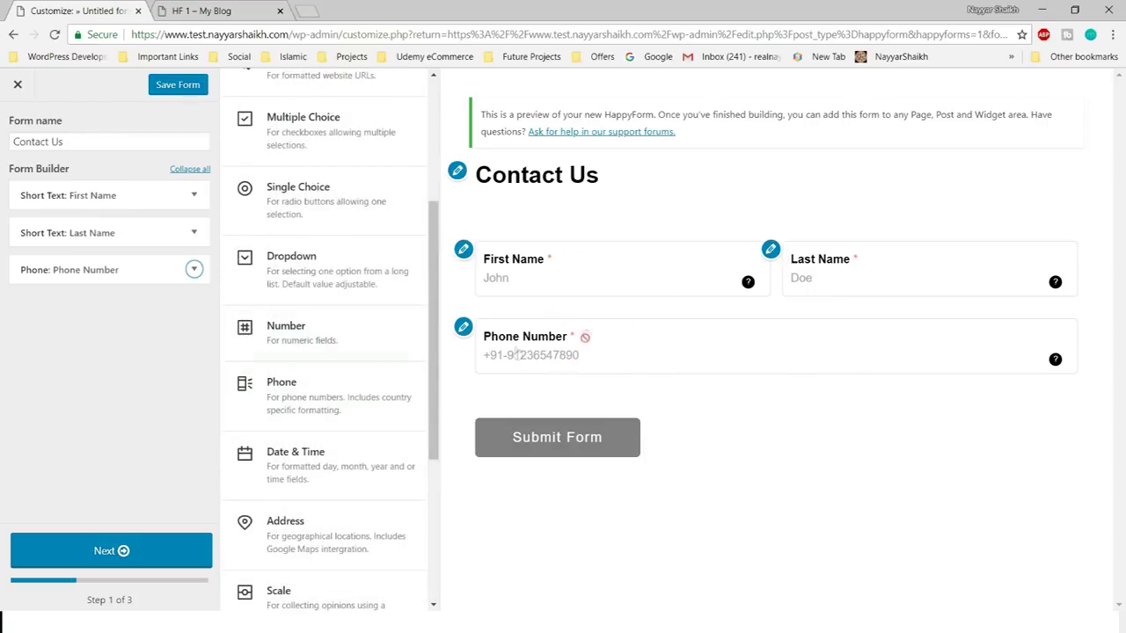
{"action": "scroll", "coordinate": [414, 372], "scroll_direction": "down", "scroll_amount": 6}
{"action": "scroll", "coordinate": [328, 204], "scroll_direction": "up", "scroll_amount": 6}
- Add a Long Text Message part with its title Inside and a description beginning 'Please Type'
{"action": "left_click", "coordinate": [328, 204]}
{"action": "double_click", "coordinate": [86, 356]}
{"action": "left_click", "coordinate": [97, 403]}
{"action": "left_click", "coordinate": [53, 446]}
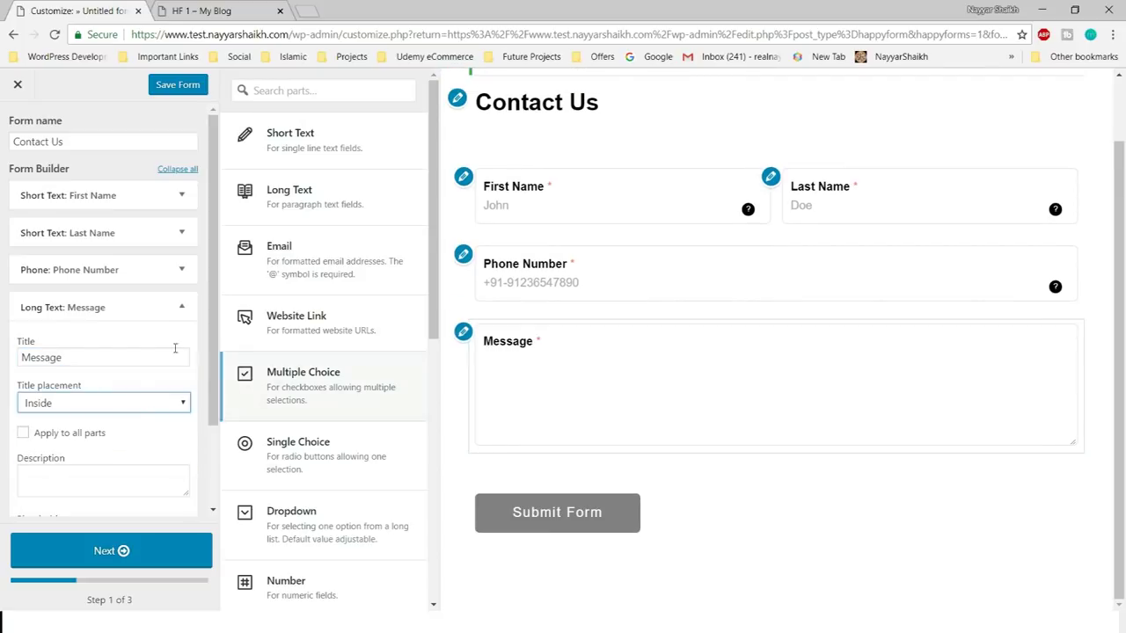
{"action": "left_click", "coordinate": [98, 404]}
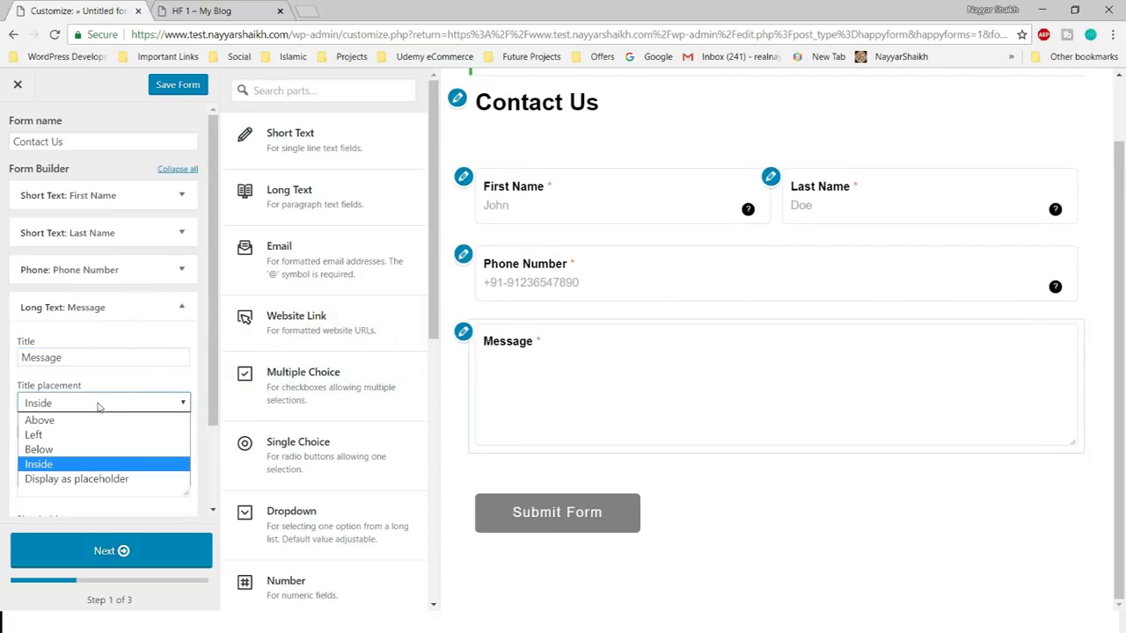
{"action": "left_click", "coordinate": [99, 404]}
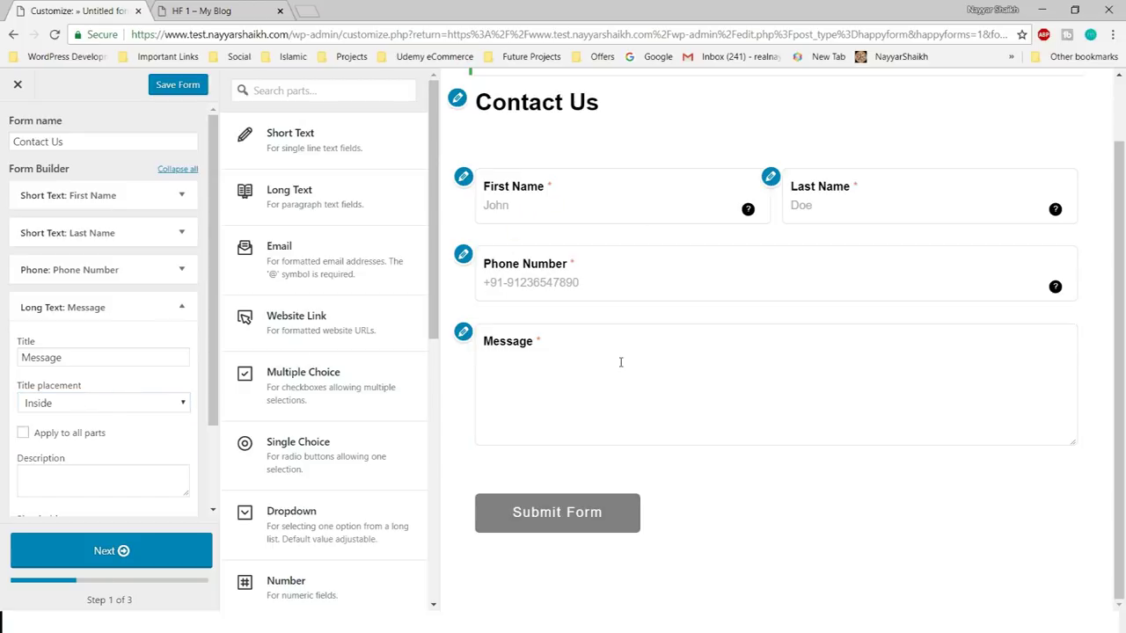
{"action": "scroll", "coordinate": [110, 407], "scroll_direction": "down", "scroll_amount": 1}
{"action": "left_click", "coordinate": [97, 377]}
{"action": "type", "text": "Please Type"}
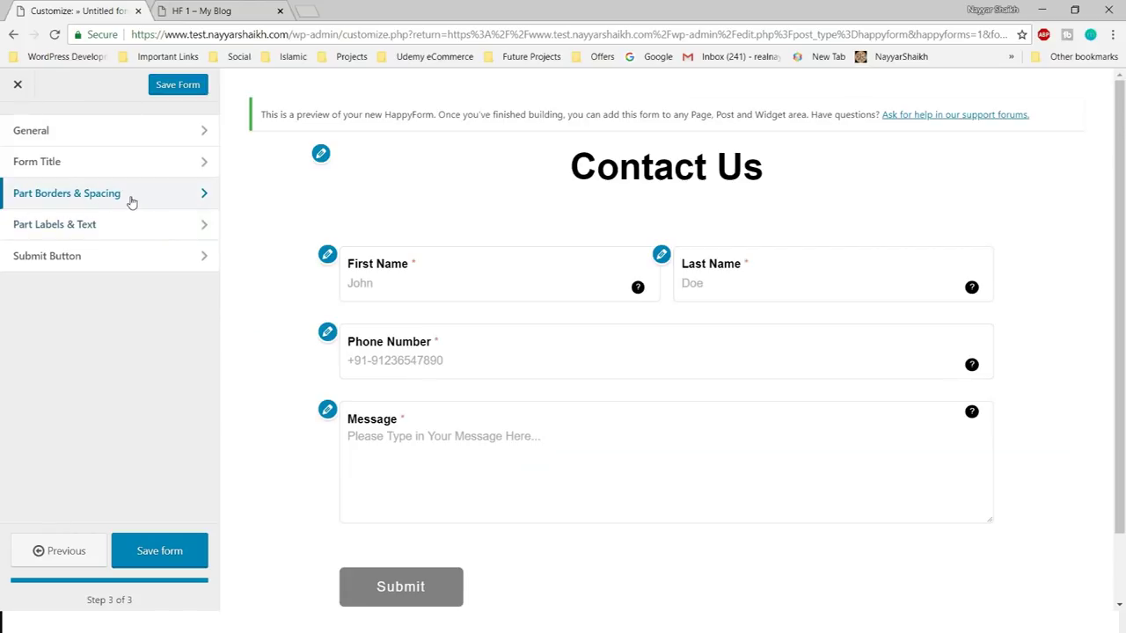
- In Part Borders & Spacing, try the border and corner options, keeping borders shown with Round corners
{"action": "left_click", "coordinate": [131, 194]}
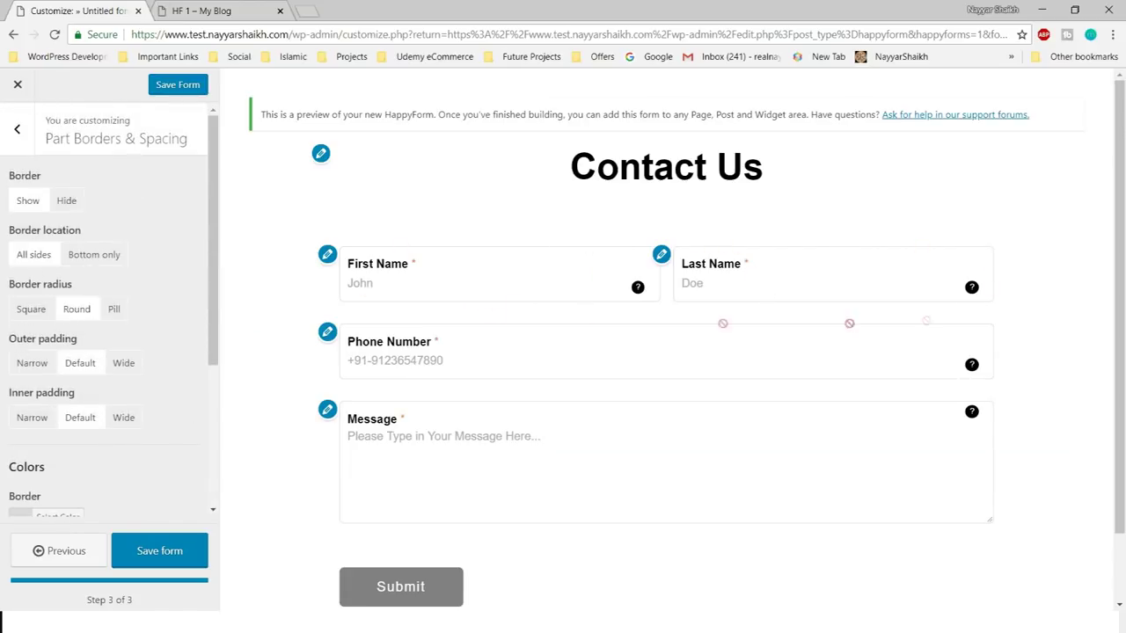
{"action": "left_click", "coordinate": [63, 202]}
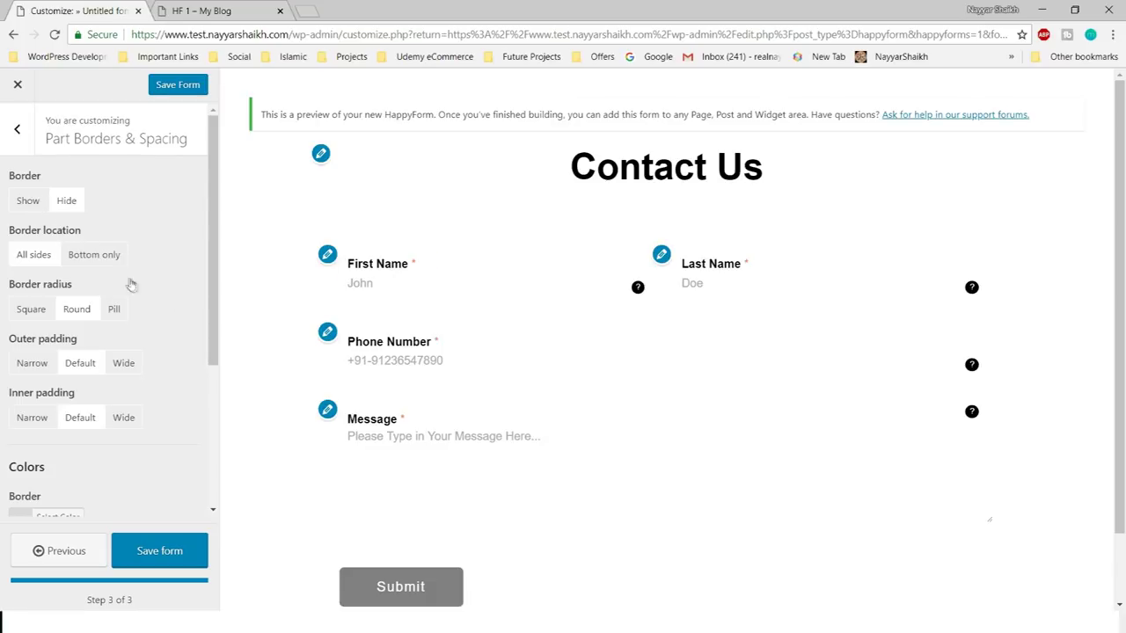
{"action": "left_click", "coordinate": [29, 200]}
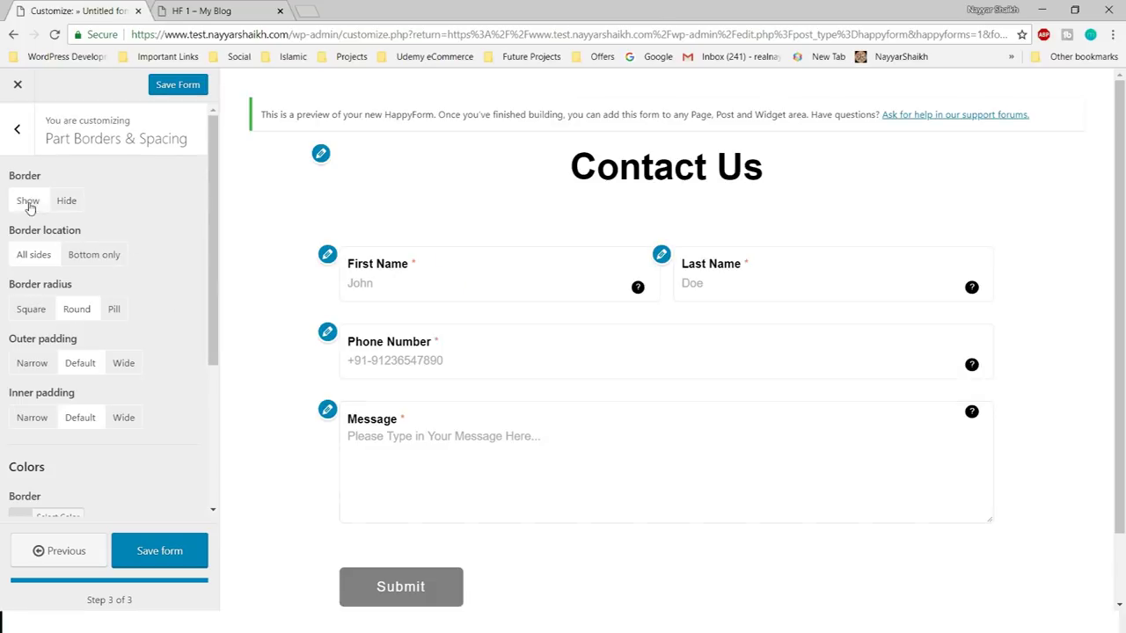
{"action": "left_click", "coordinate": [30, 309]}
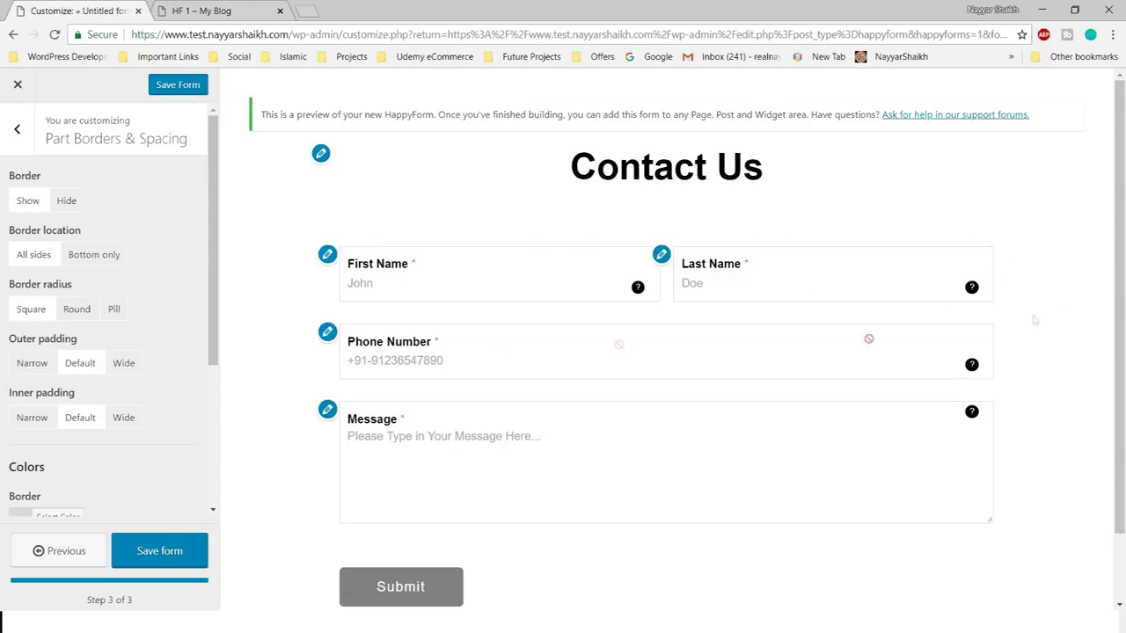
{"action": "left_click", "coordinate": [76, 312]}
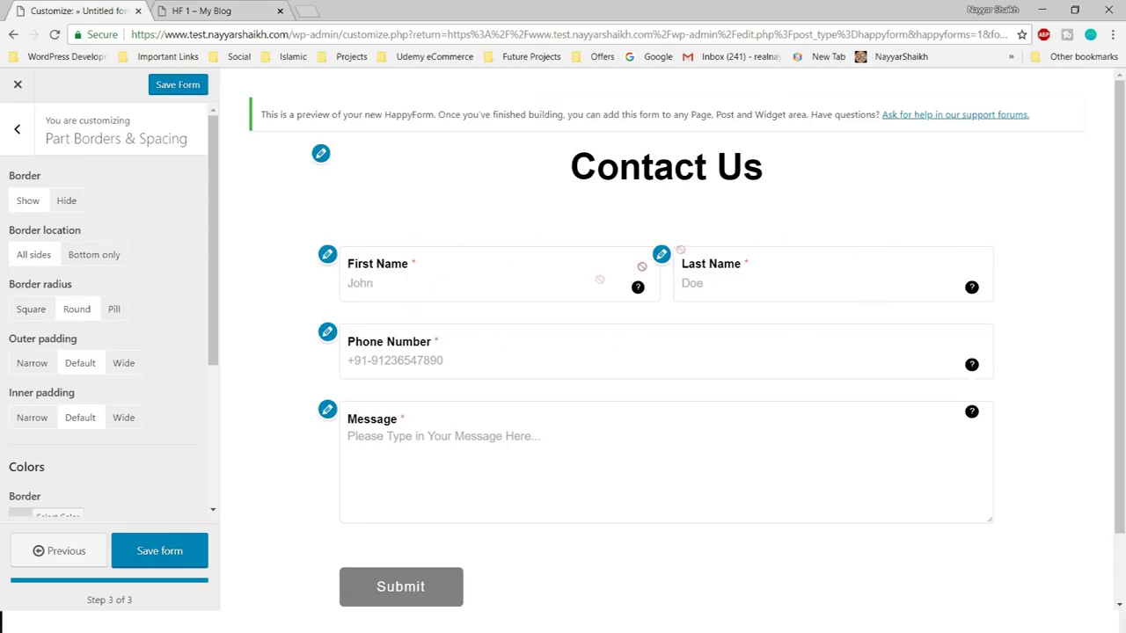
{"action": "left_click", "coordinate": [114, 309]}
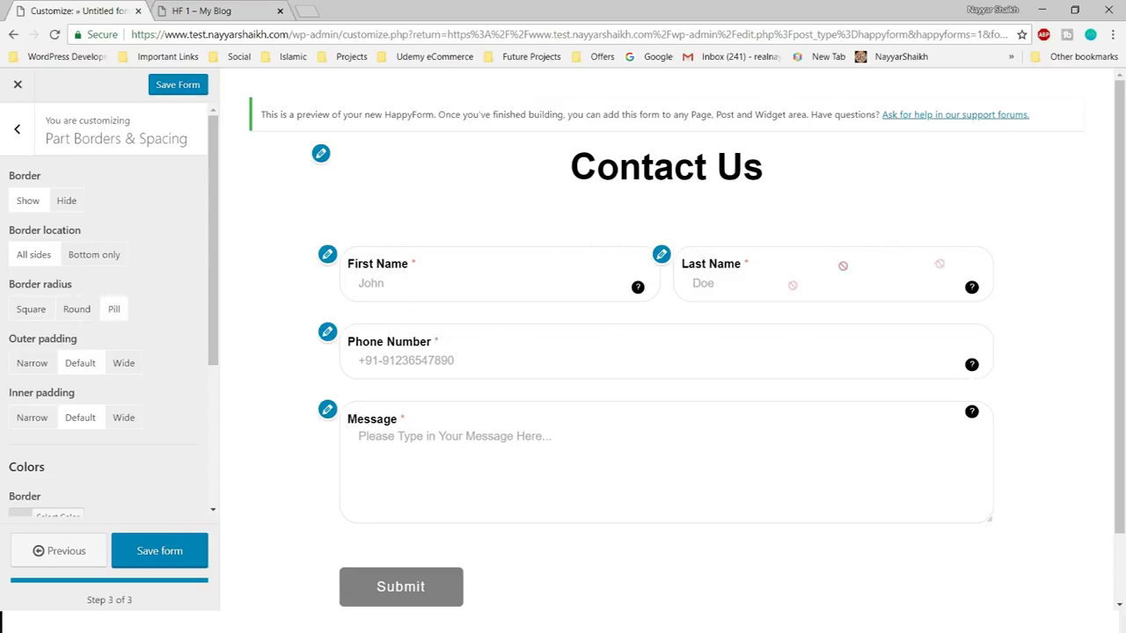
{"action": "left_click", "coordinate": [76, 309]}
- Try wider and narrower outer spacing and padding, returning the spacing to Default
{"action": "scroll", "coordinate": [106, 291], "scroll_direction": "down", "scroll_amount": 1}
{"action": "left_click", "coordinate": [123, 289]}
{"action": "scroll", "coordinate": [683, 353], "scroll_direction": "down", "scroll_amount": 2}
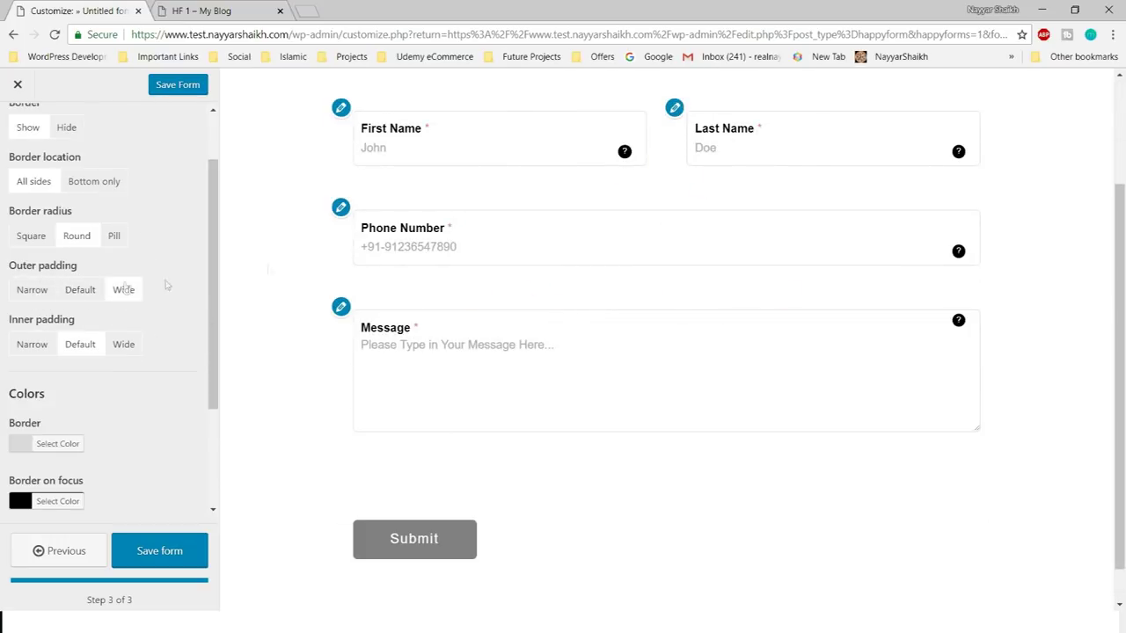
{"action": "left_click", "coordinate": [33, 291]}
{"action": "left_click", "coordinate": [80, 291]}
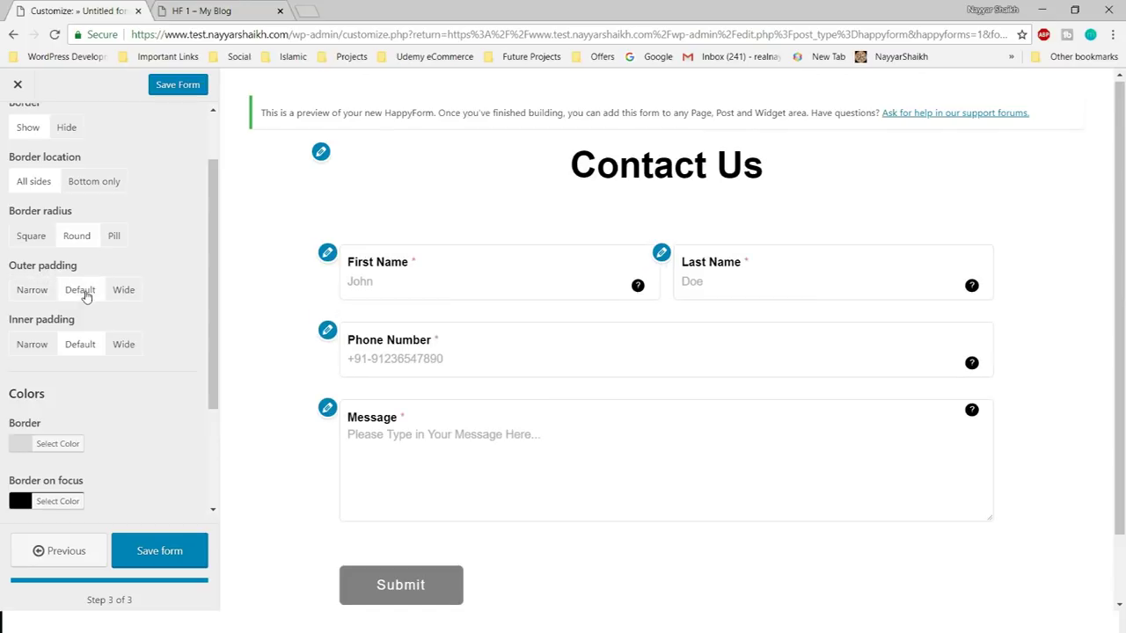
{"action": "scroll", "coordinate": [132, 378], "scroll_direction": "down", "scroll_amount": 1}
{"action": "left_click", "coordinate": [44, 273]}
{"action": "scroll", "coordinate": [126, 281], "scroll_direction": "down", "scroll_amount": 1}
{"action": "scroll", "coordinate": [76, 294], "scroll_direction": "up", "scroll_amount": 3}
{"action": "scroll", "coordinate": [160, 346], "scroll_direction": "down", "scroll_amount": 3}
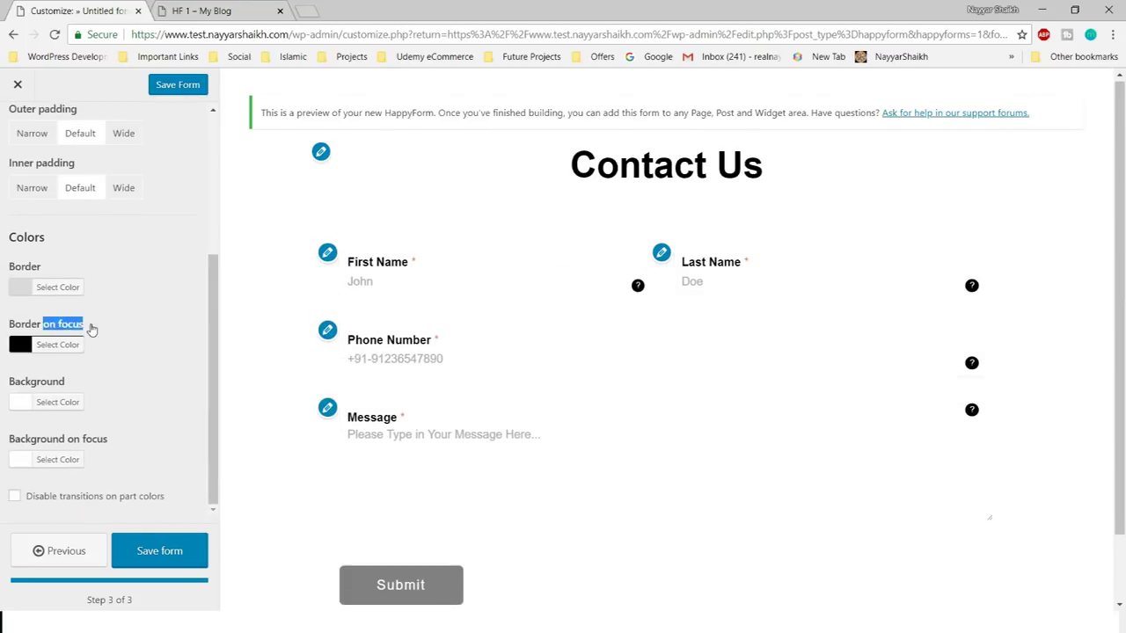
{"action": "left_click", "coordinate": [438, 277]}
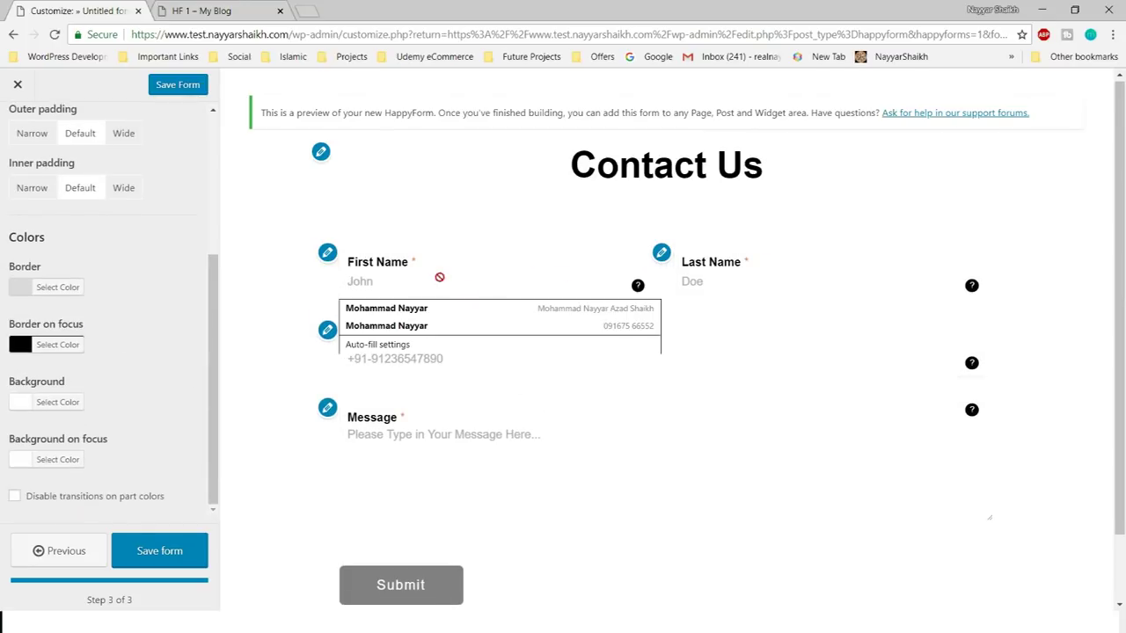
- Set Border on focus to red and check it by focusing the First Name, Phone and Message fields
{"action": "left_click", "coordinate": [58, 343]}
{"action": "left_click", "coordinate": [48, 452]}
{"action": "left_click", "coordinate": [413, 277]}
{"action": "left_click", "coordinate": [461, 267]}
{"action": "scroll", "coordinate": [461, 267], "scroll_direction": "down", "scroll_amount": 1}
{"action": "left_click", "coordinate": [428, 193]}
{"action": "left_click", "coordinate": [591, 255]}
{"action": "scroll", "coordinate": [125, 385], "scroll_direction": "up", "scroll_amount": 3}
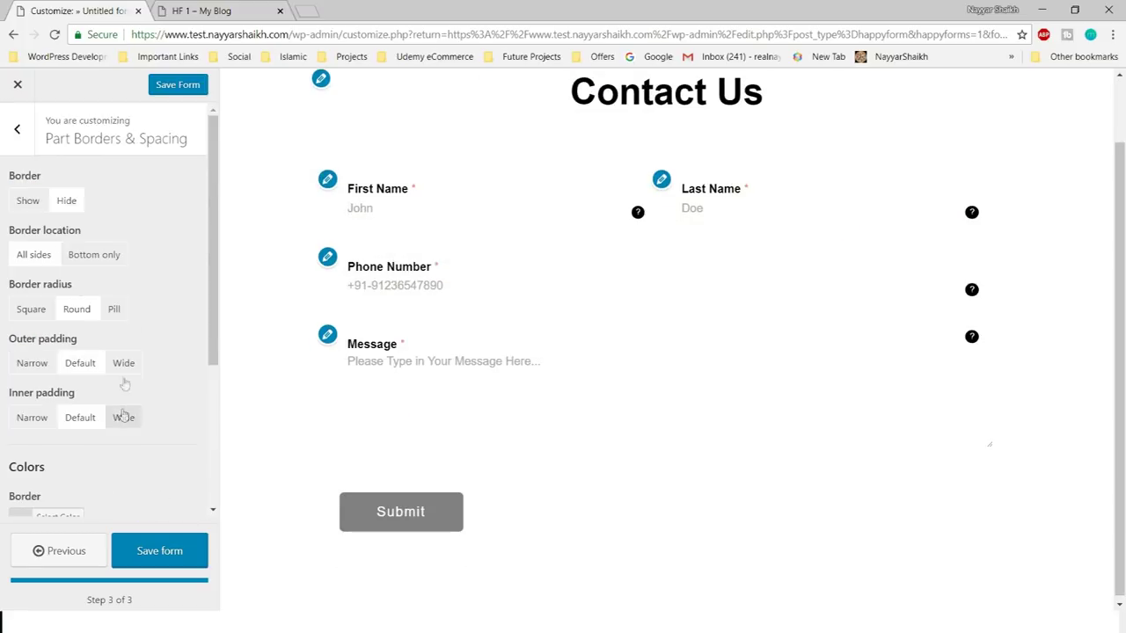
{"action": "left_click", "coordinate": [28, 201]}
{"action": "left_click", "coordinate": [485, 418]}
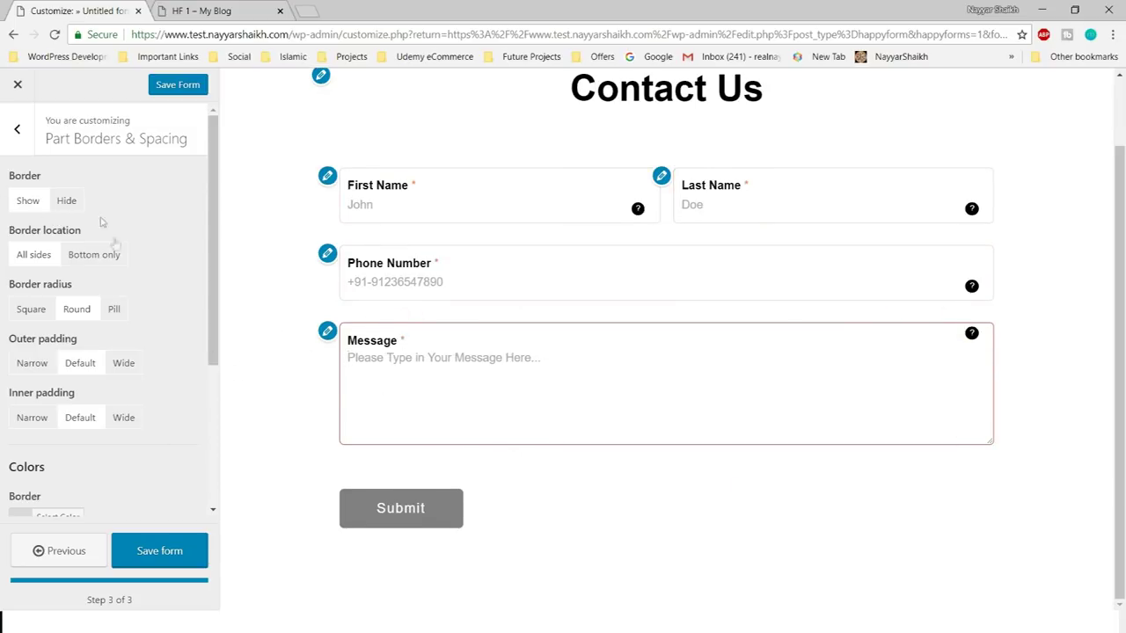
{"action": "scroll", "coordinate": [155, 302], "scroll_direction": "down", "scroll_amount": 3}
- Give every field a light grey #e8e8e8 background
{"action": "left_click", "coordinate": [54, 399]}
{"action": "scroll", "coordinate": [54, 399], "scroll_direction": "down", "scroll_amount": 2}
{"action": "left_click", "coordinate": [31, 318]}
{"action": "left_click_drag", "start_coordinate": [31, 317], "coordinate": [3, 294]}
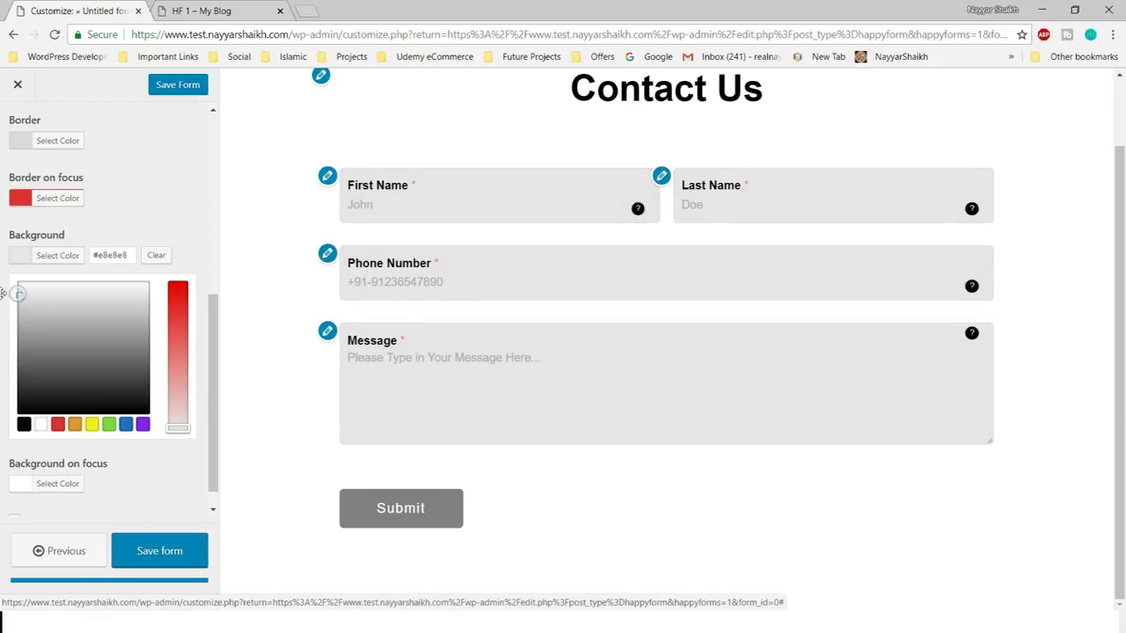
{"action": "left_click_drag", "start_coordinate": [128, 255], "coordinate": [99, 255]}
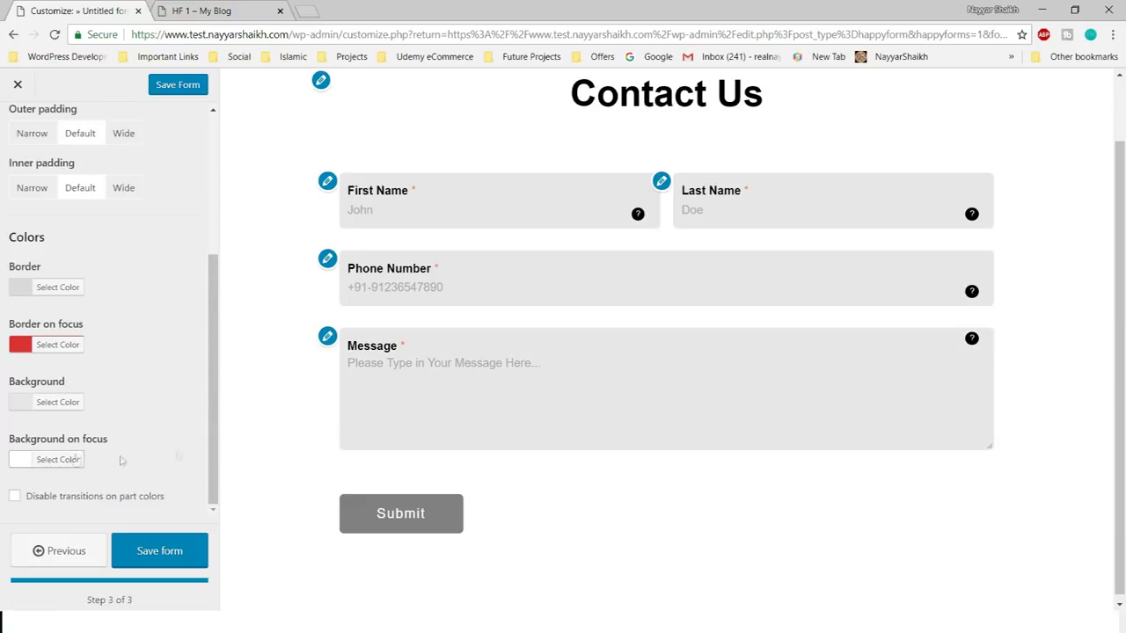
- Set the focused-field background to soft blue #7099bf, then set Part titles to Hide
{"action": "left_click", "coordinate": [57, 459]}
{"action": "left_click_drag", "start_coordinate": [17, 352], "coordinate": [18, 397]}
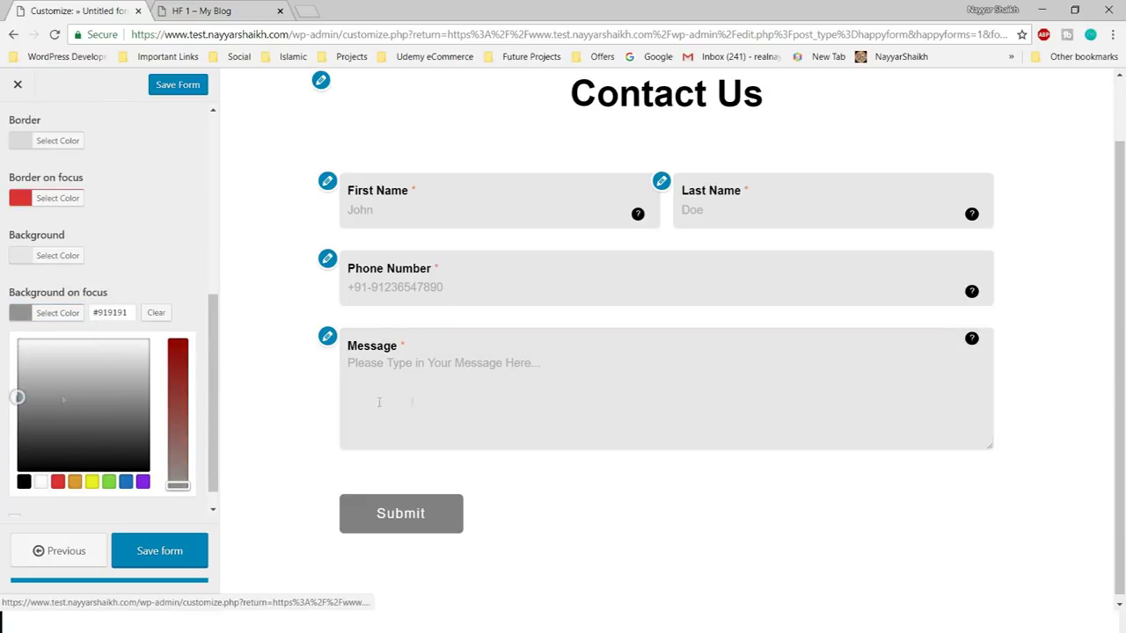
{"action": "left_click", "coordinate": [57, 481]}
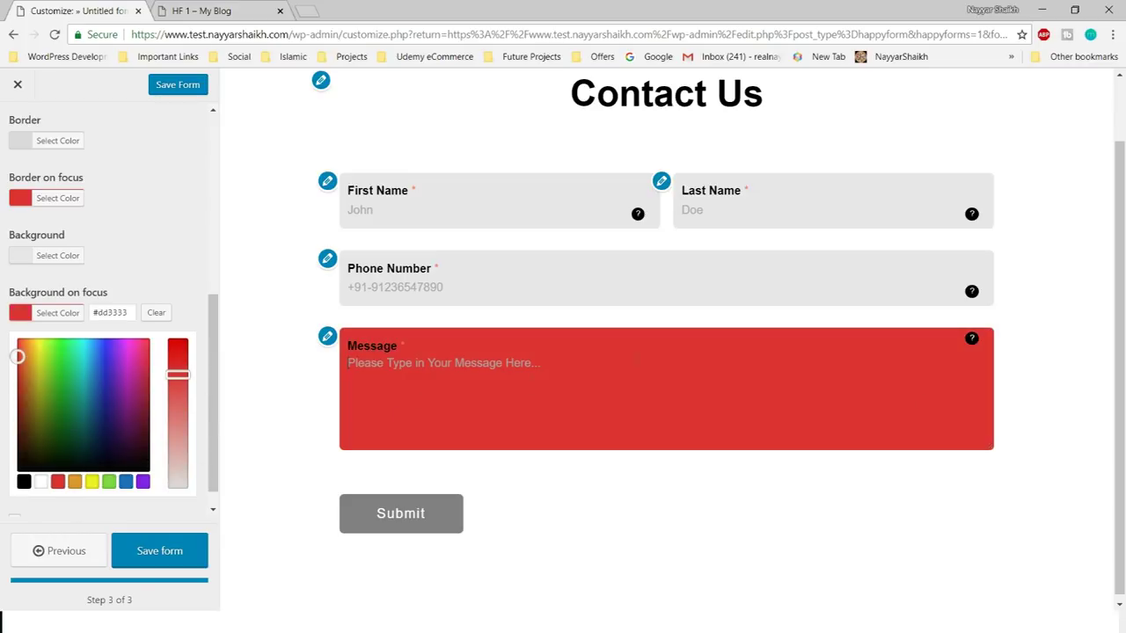
{"action": "left_click_drag", "start_coordinate": [177, 375], "coordinate": [178, 455]}
{"action": "left_click", "coordinate": [126, 481]}
{"action": "left_click_drag", "start_coordinate": [178, 352], "coordinate": [177, 426]}
{"action": "left_click", "coordinate": [561, 400]}
{"action": "left_click", "coordinate": [254, 355]}
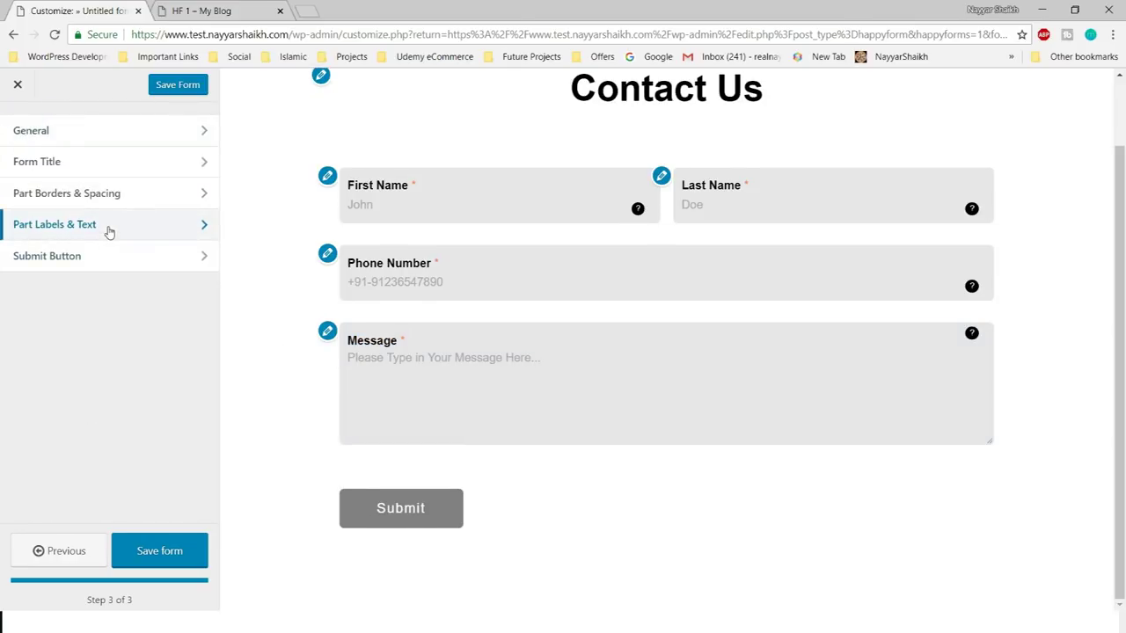
{"action": "left_click", "coordinate": [109, 229]}
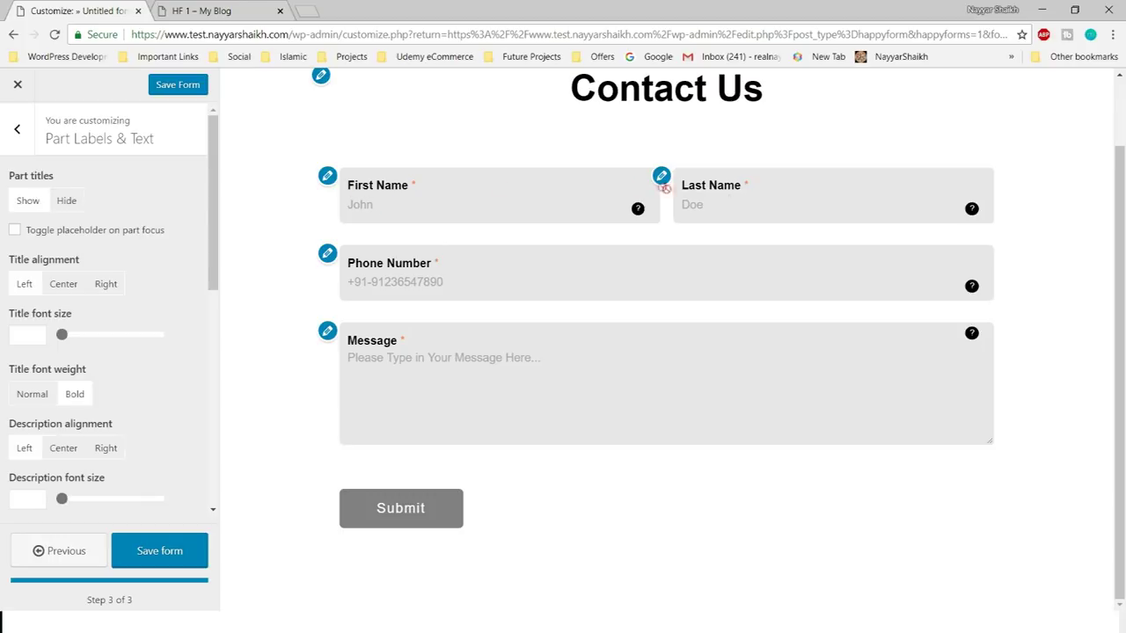
{"action": "left_click", "coordinate": [70, 204]}
- Set Part titles back to Show and reopen Contact Us via Customize under All Forms
{"action": "left_click", "coordinate": [28, 201]}
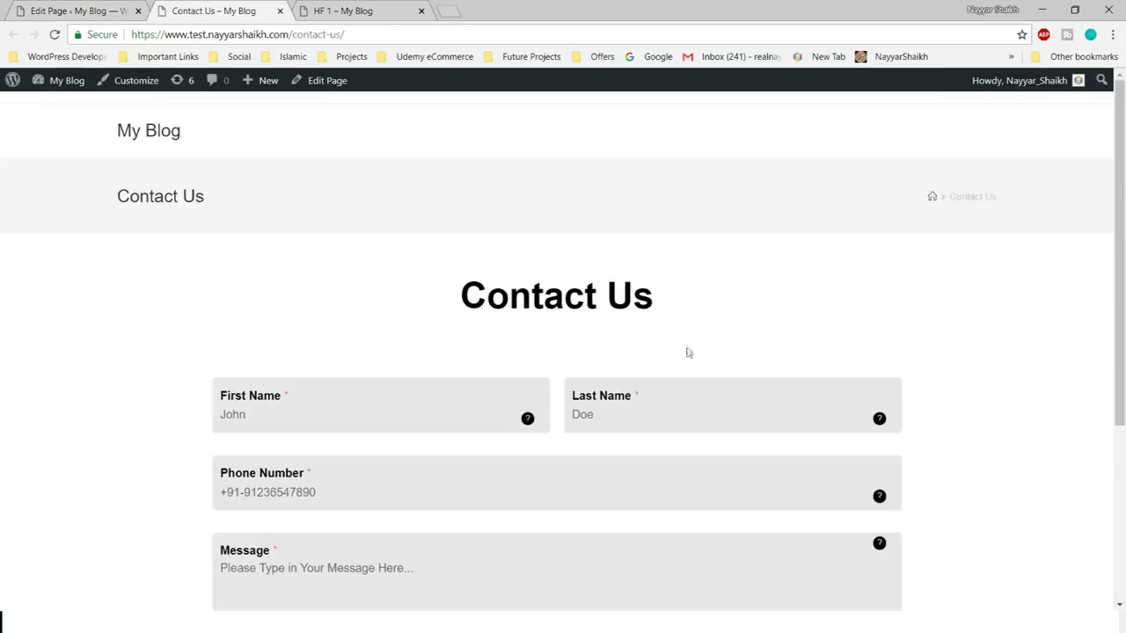
{"action": "scroll", "coordinate": [435, 358], "scroll_direction": "down", "scroll_amount": 2}
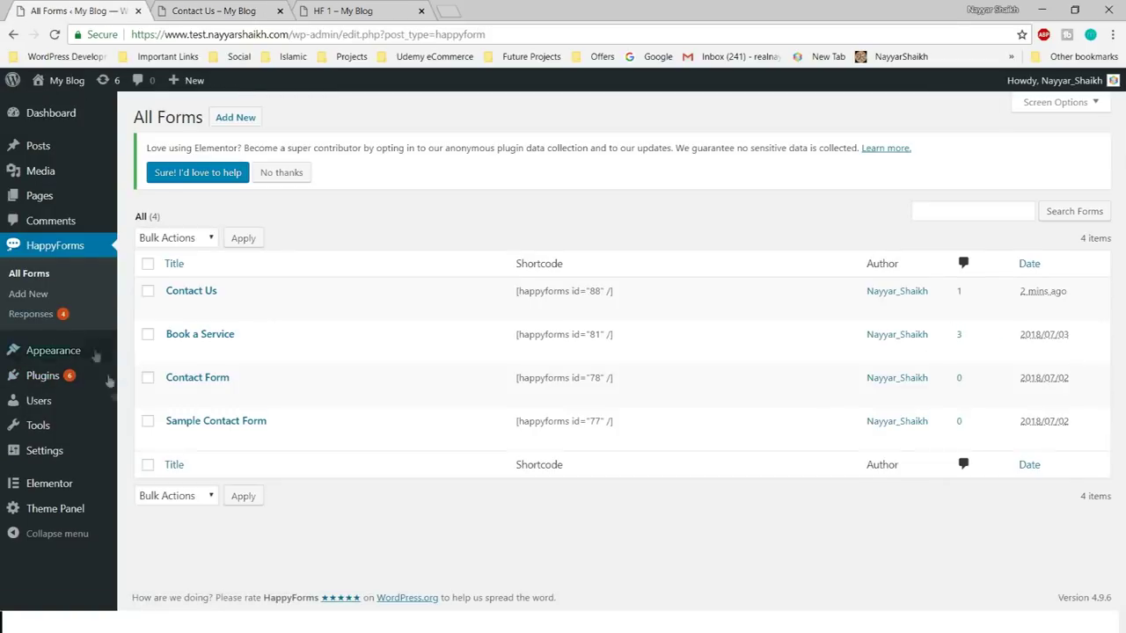
{"action": "left_click", "coordinate": [174, 306]}
{"action": "left_click", "coordinate": [352, 10]}
{"action": "scroll", "coordinate": [327, 252], "scroll_direction": "down", "scroll_amount": 2}
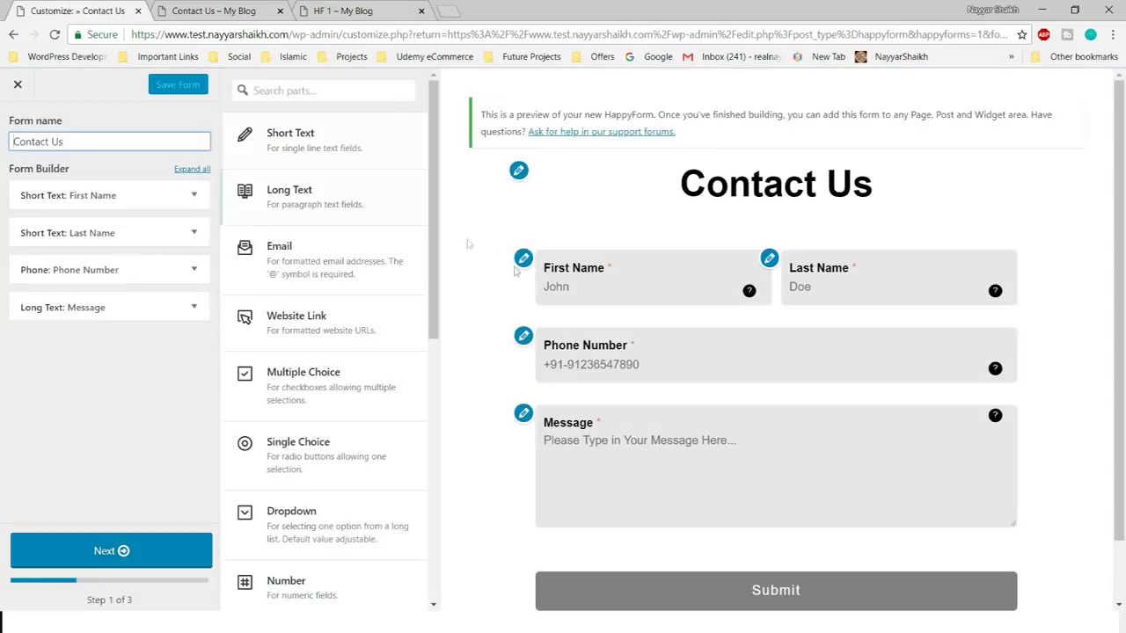
{"action": "scroll", "coordinate": [387, 358], "scroll_direction": "down", "scroll_amount": 5}
{"action": "scroll", "coordinate": [387, 357], "scroll_direction": "up", "scroll_amount": 4}
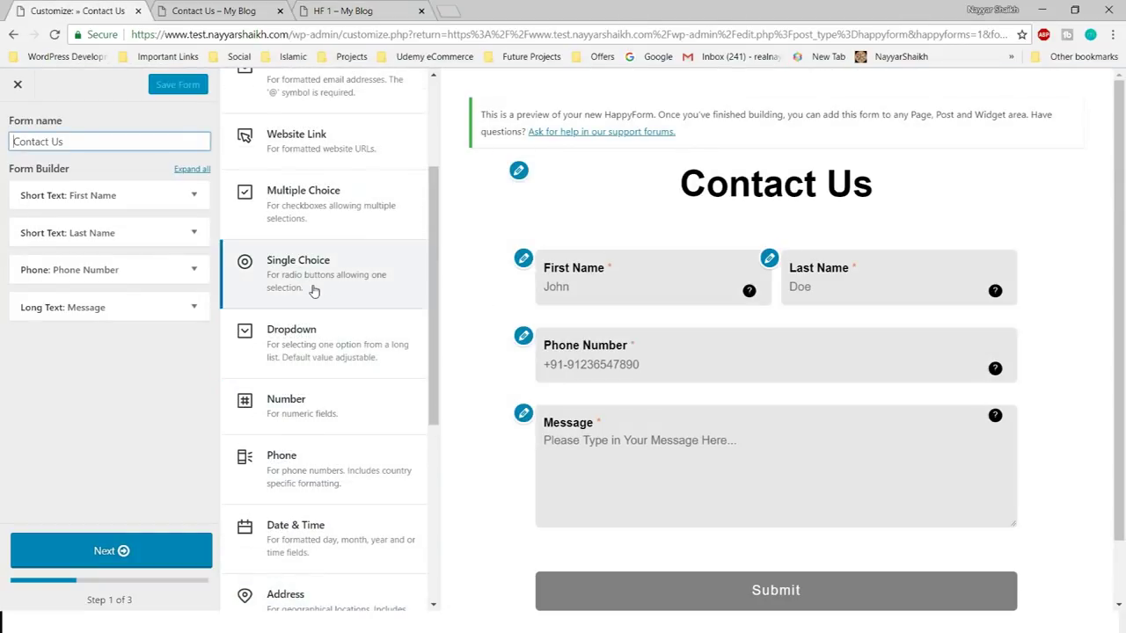
- Add a Single Choice question titled 'What kind of Service of Want?'
{"action": "left_click", "coordinate": [311, 289]}
{"action": "double_click", "coordinate": [81, 393]}
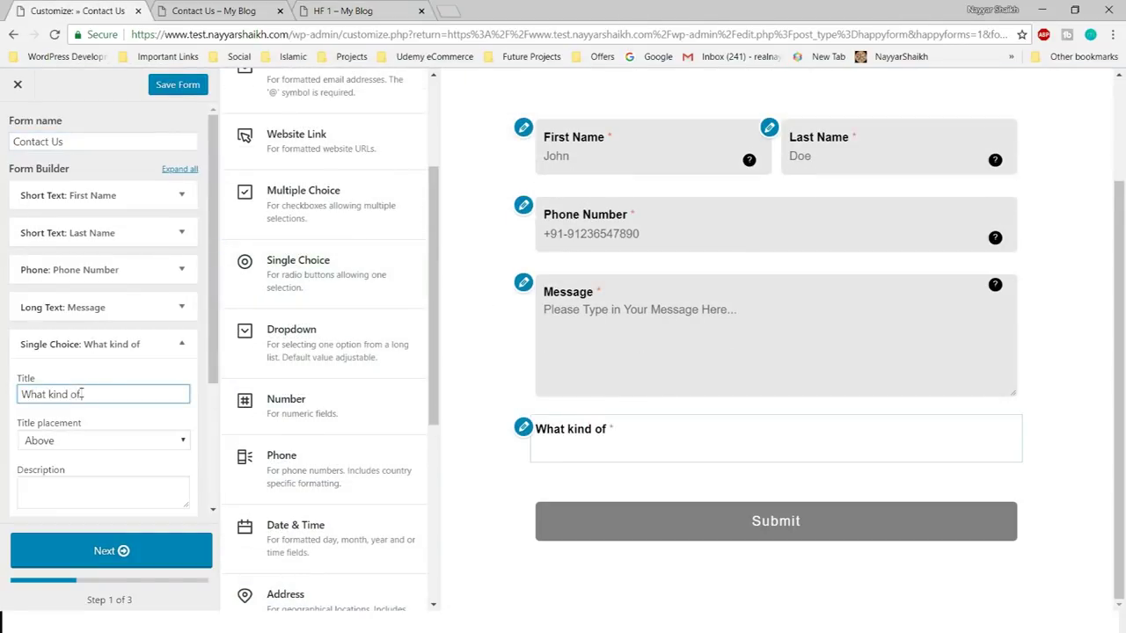
{"action": "type", "text": "What kind of Service of Want?"}
{"action": "scroll", "coordinate": [85, 430], "scroll_direction": "down", "scroll_amount": 2}
{"action": "left_click", "coordinate": [103, 290]}
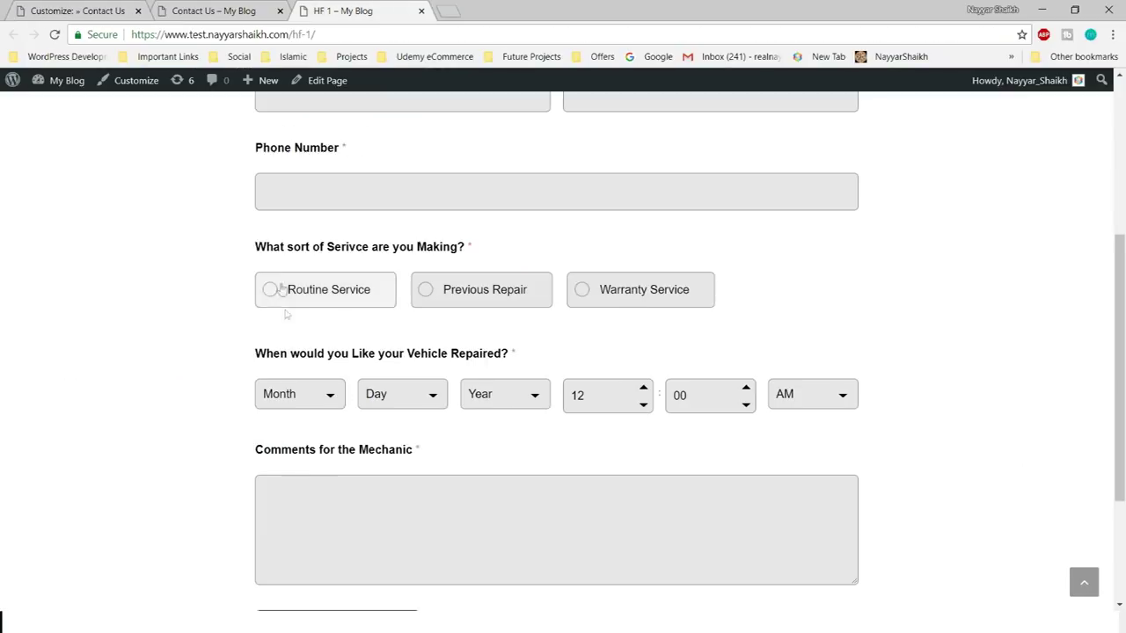
{"action": "scroll", "coordinate": [406, 416], "scroll_direction": "up", "scroll_amount": 1}
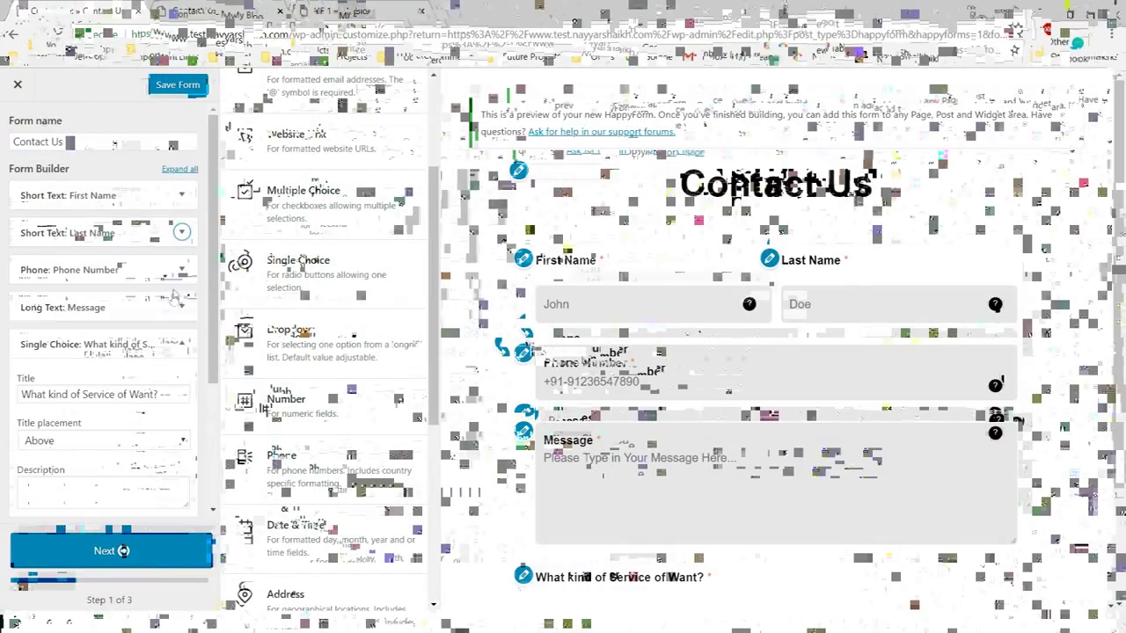
- Place the Message field's title above its box again
{"action": "left_click", "coordinate": [181, 269]}
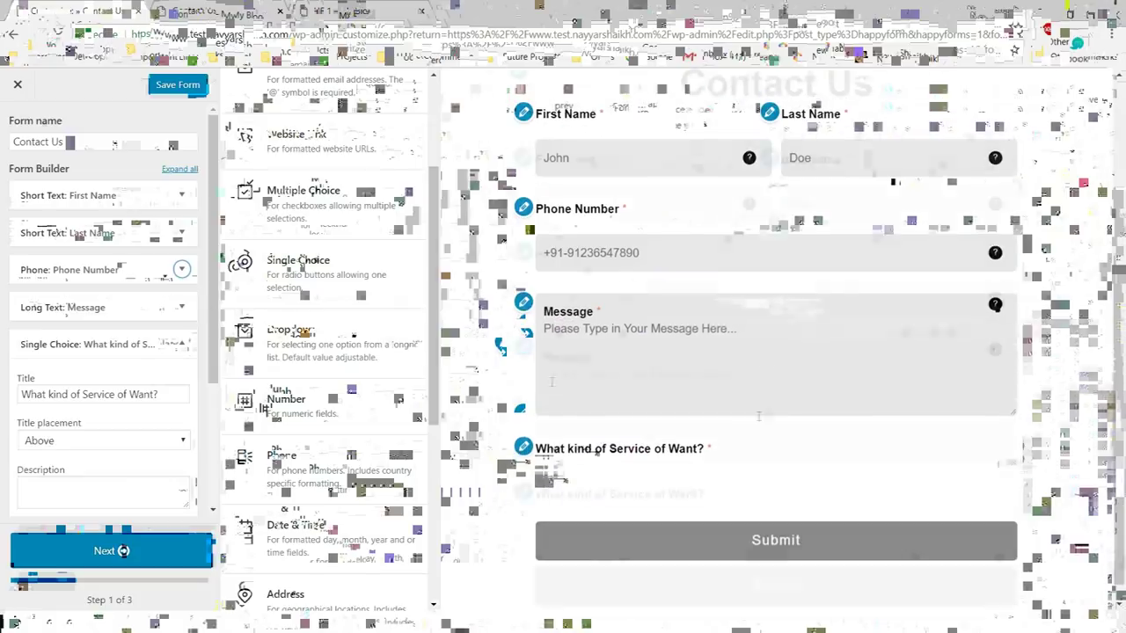
{"action": "left_click", "coordinate": [97, 402]}
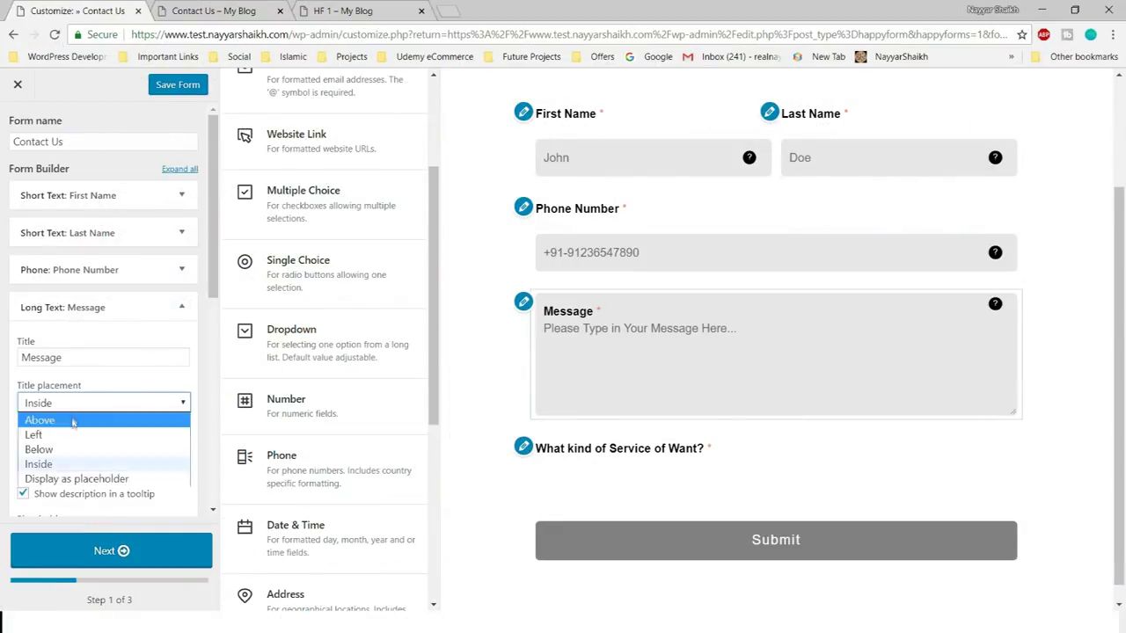
{"action": "left_click", "coordinate": [39, 420]}
{"action": "left_click", "coordinate": [182, 305]}
{"action": "left_click", "coordinate": [709, 452]}
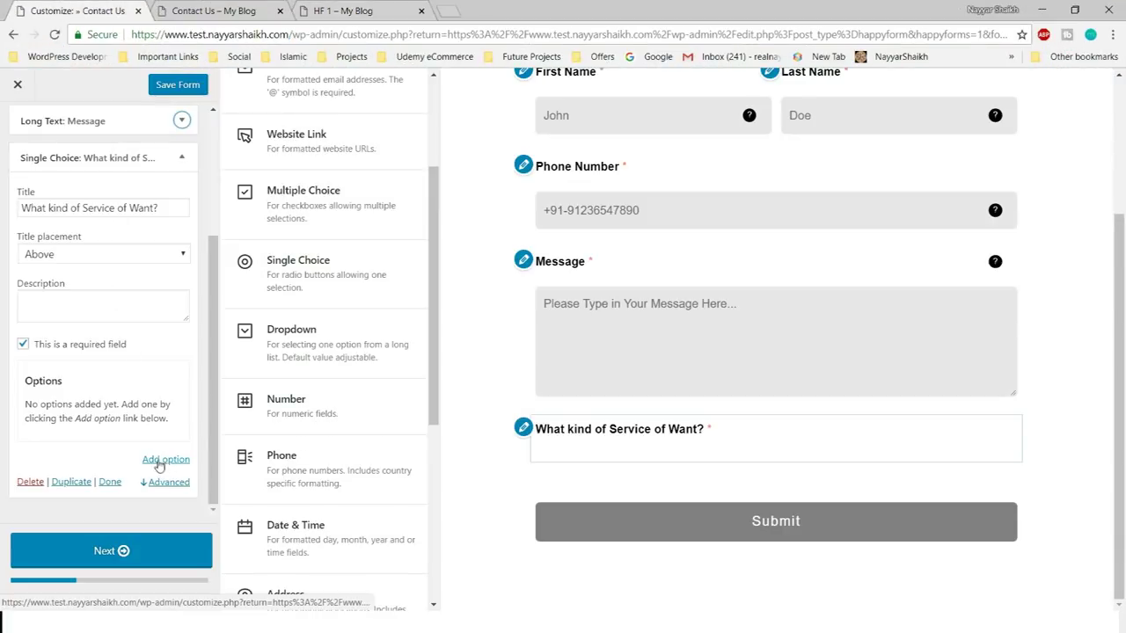
- Give the service question the options Routine Serice, Previous Repiar and Warranty
{"action": "left_click", "coordinate": [159, 459]}
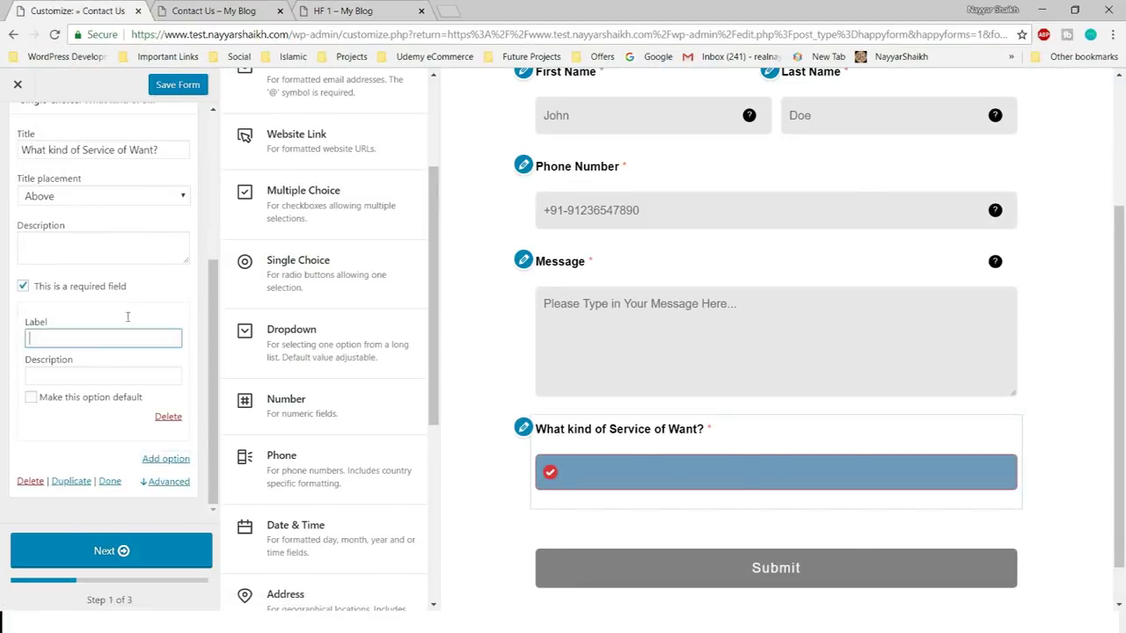
{"action": "type", "text": "Rout"}
{"action": "type", "text": "ine Serice"}
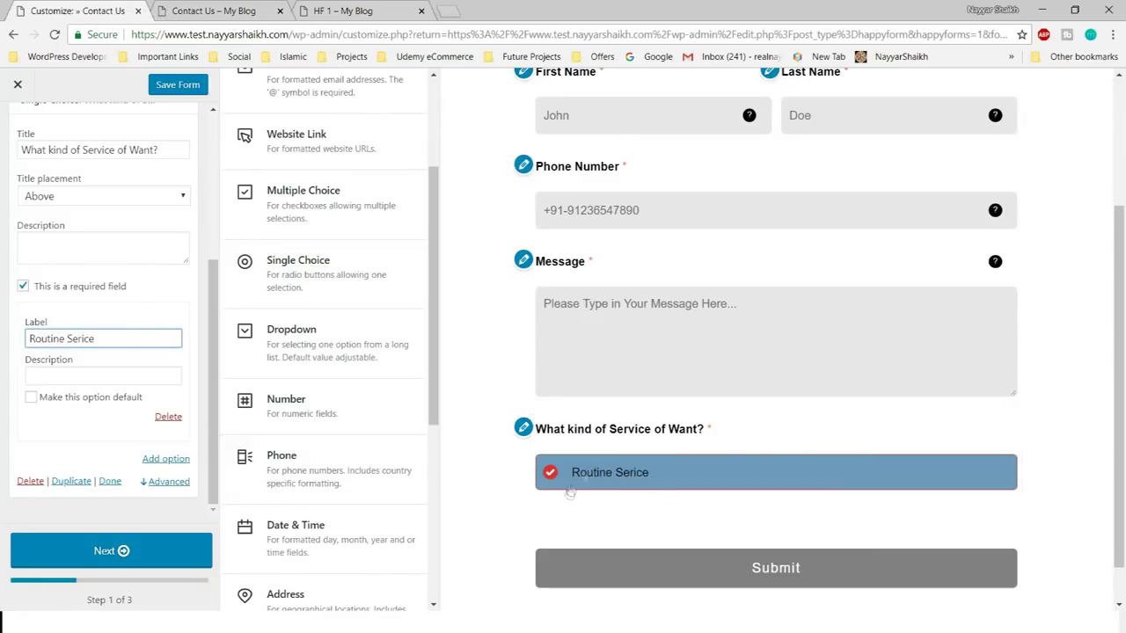
{"action": "left_click", "coordinate": [166, 459]}
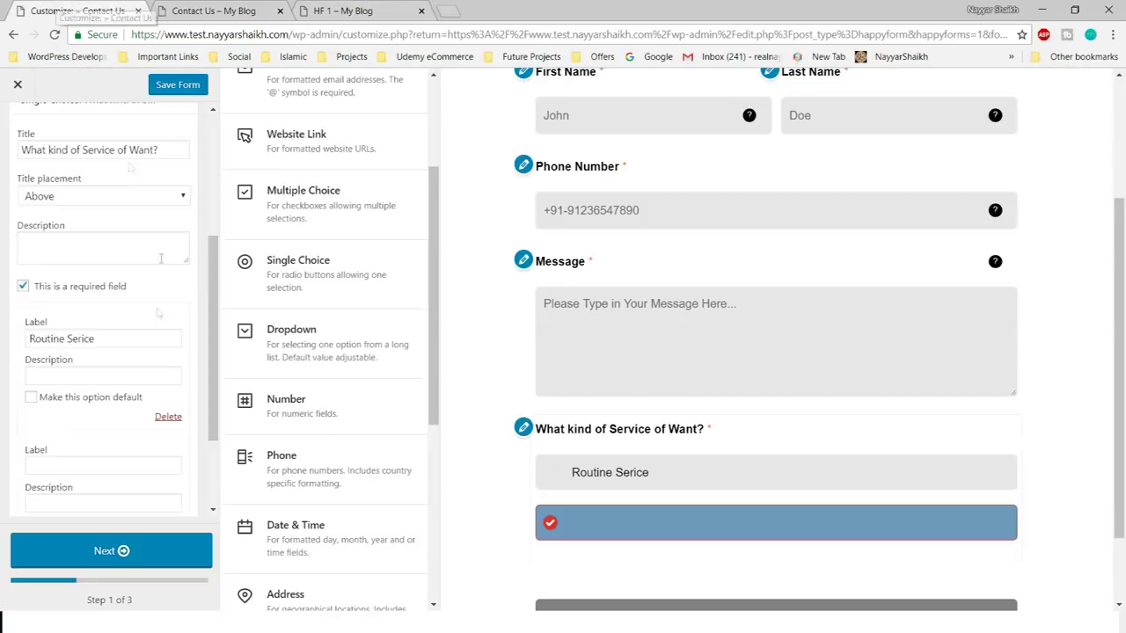
{"action": "type", "text": "R"}
{"action": "type", "text": "revious Repiatr"}
{"action": "key", "text": "BackSpace"}
{"action": "key", "text": "BackSpace"}
{"action": "type", "text": "r"}
{"action": "key", "text": "Return"}
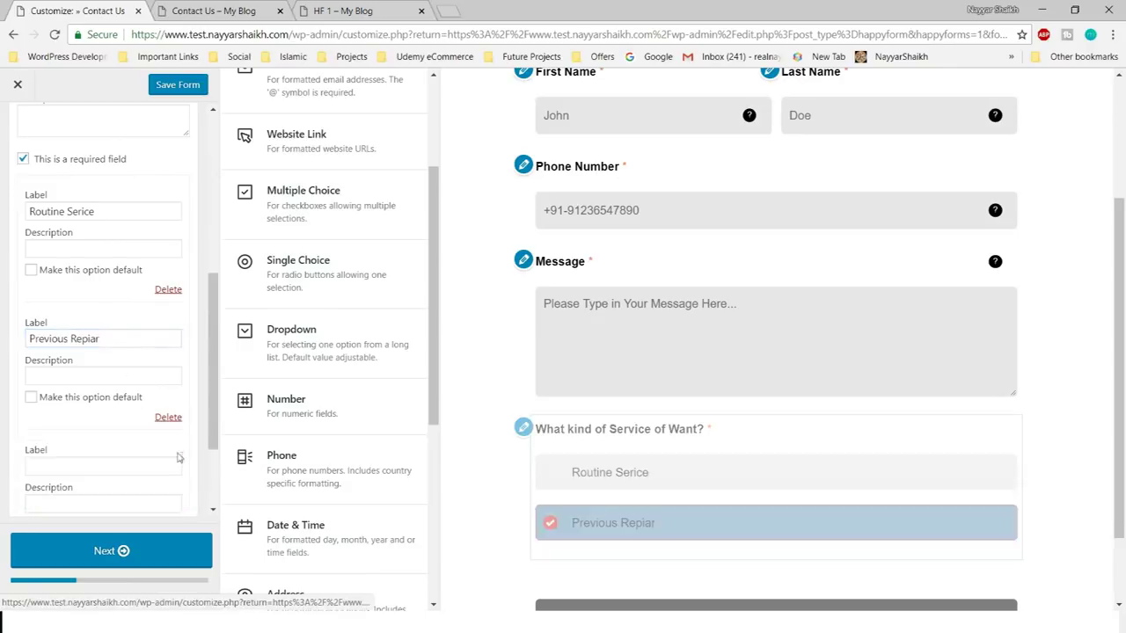
{"action": "type", "text": "Warranty"}
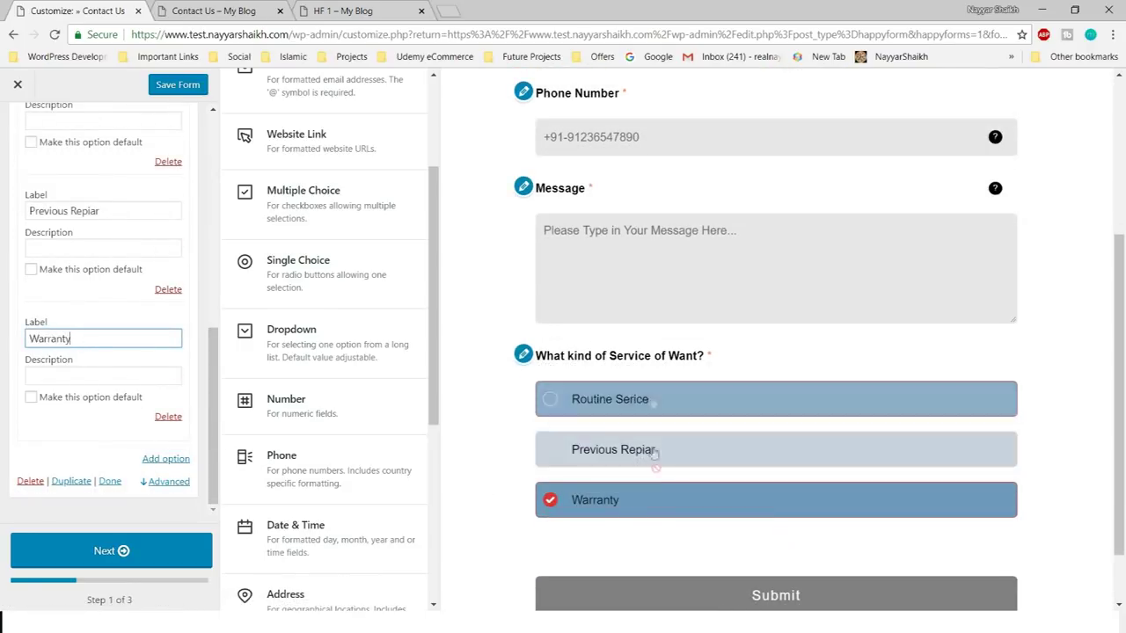
- Set the question's Display options to Horizontal under Advanced
{"action": "scroll", "coordinate": [174, 412], "scroll_direction": "up", "scroll_amount": 3}
{"action": "scroll", "coordinate": [173, 412], "scroll_direction": "up", "scroll_amount": 2}
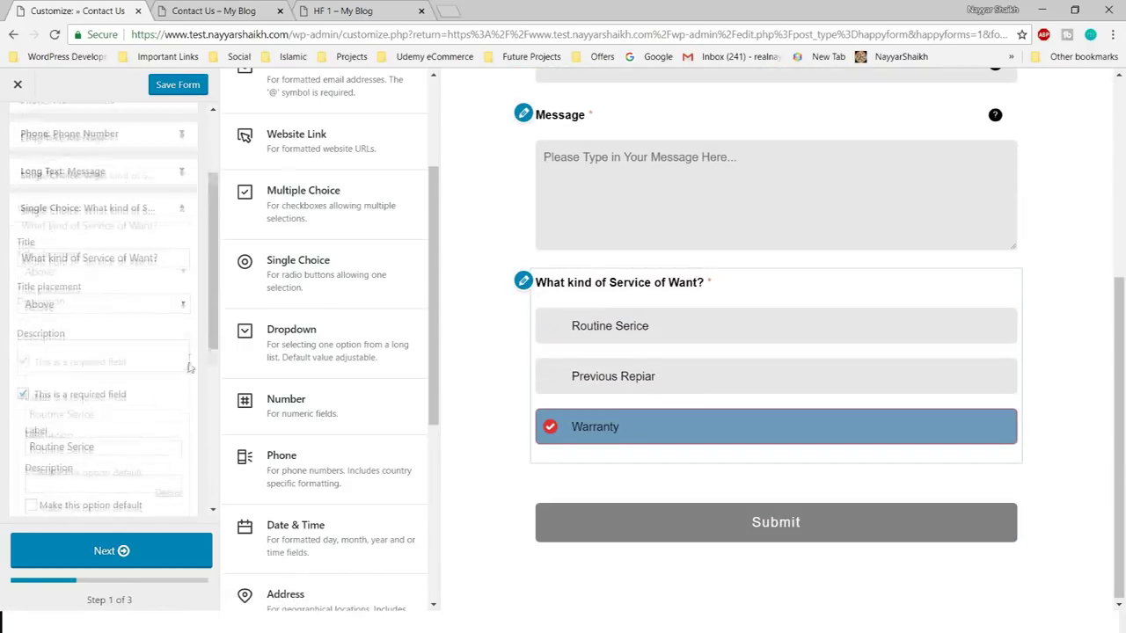
{"action": "scroll", "coordinate": [173, 412], "scroll_direction": "down", "scroll_amount": 10}
{"action": "left_click", "coordinate": [167, 482]}
{"action": "left_click", "coordinate": [99, 365]}
{"action": "left_click", "coordinate": [98, 380]}
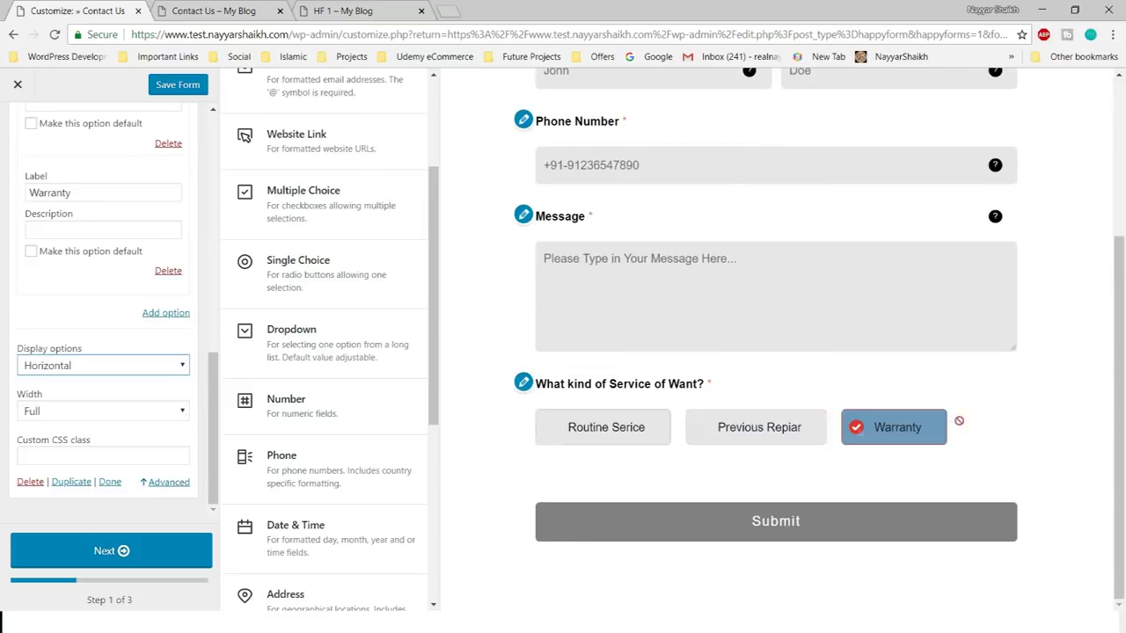
{"action": "left_click", "coordinate": [343, 11]}
{"action": "left_click_drag", "start_coordinate": [255, 354], "coordinate": [524, 357]}
{"action": "key", "text": "ctrl+c"}
- Add a Date & Time part titled 'When would you Like your Vehicle Repaired?' showing date and time
{"action": "left_click", "coordinate": [111, 8]}
{"action": "scroll", "coordinate": [387, 334], "scroll_direction": "down", "scroll_amount": 3}
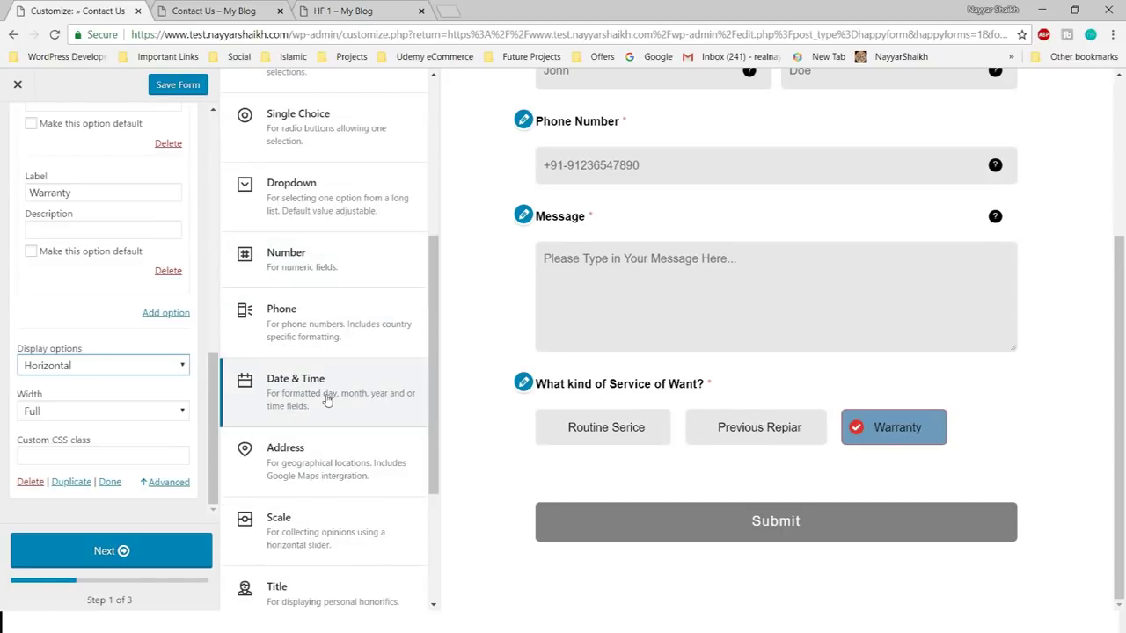
{"action": "left_click", "coordinate": [282, 383]}
{"action": "key", "text": "ctrl+v"}
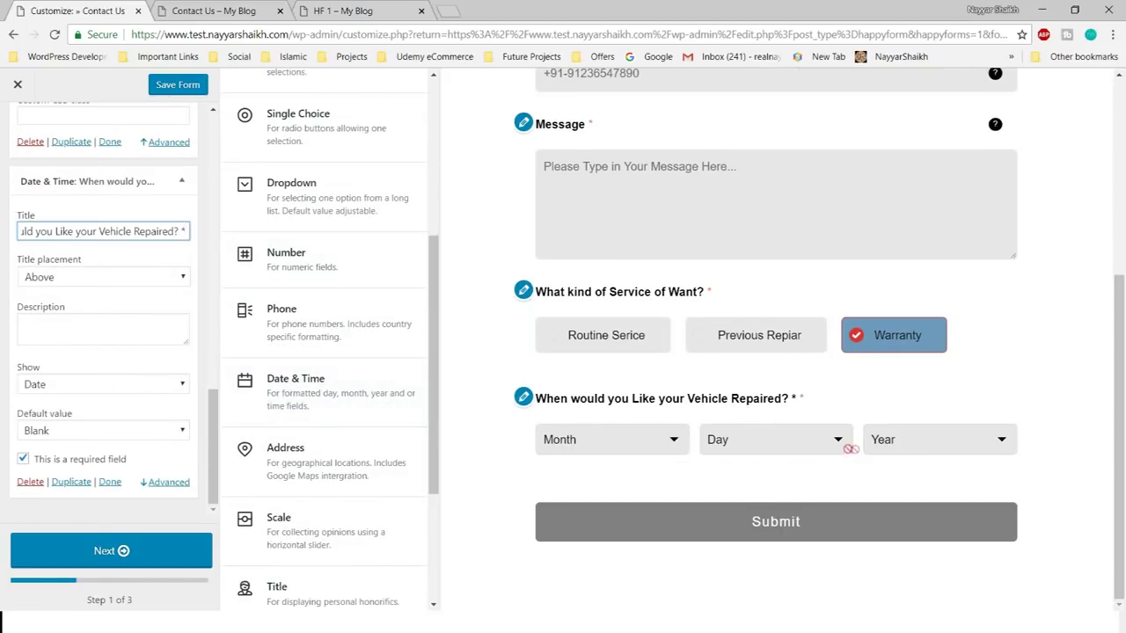
{"action": "left_click", "coordinate": [112, 385]}
{"action": "left_click", "coordinate": [54, 415]}
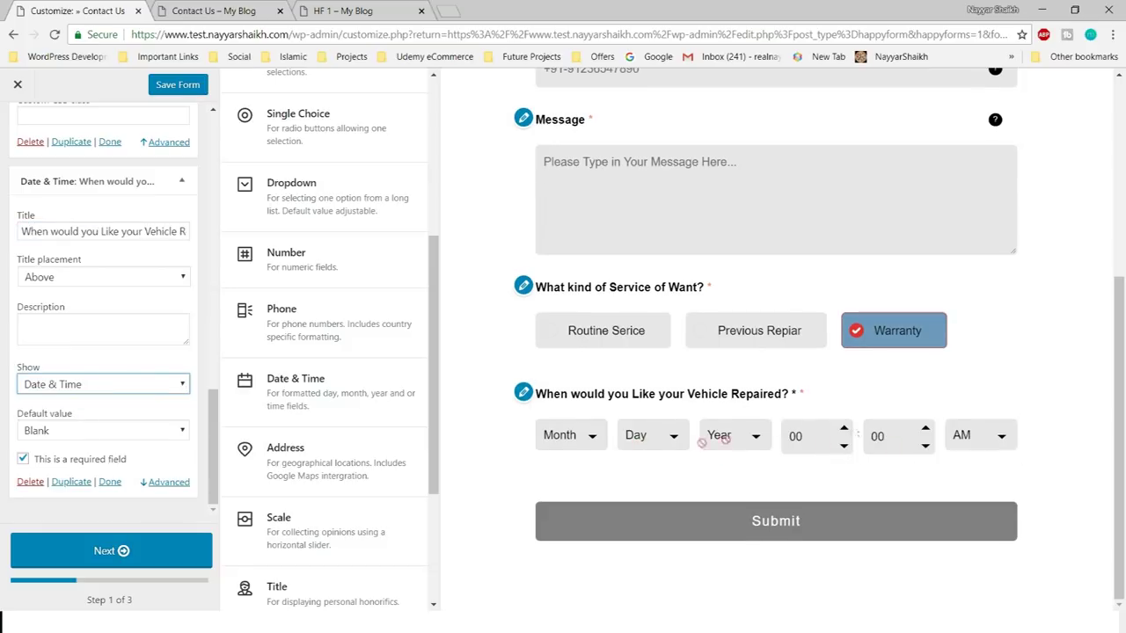
- Limit the date field's year range to 2018–2020 and check the years in the preview
{"action": "left_click", "coordinate": [167, 481]}
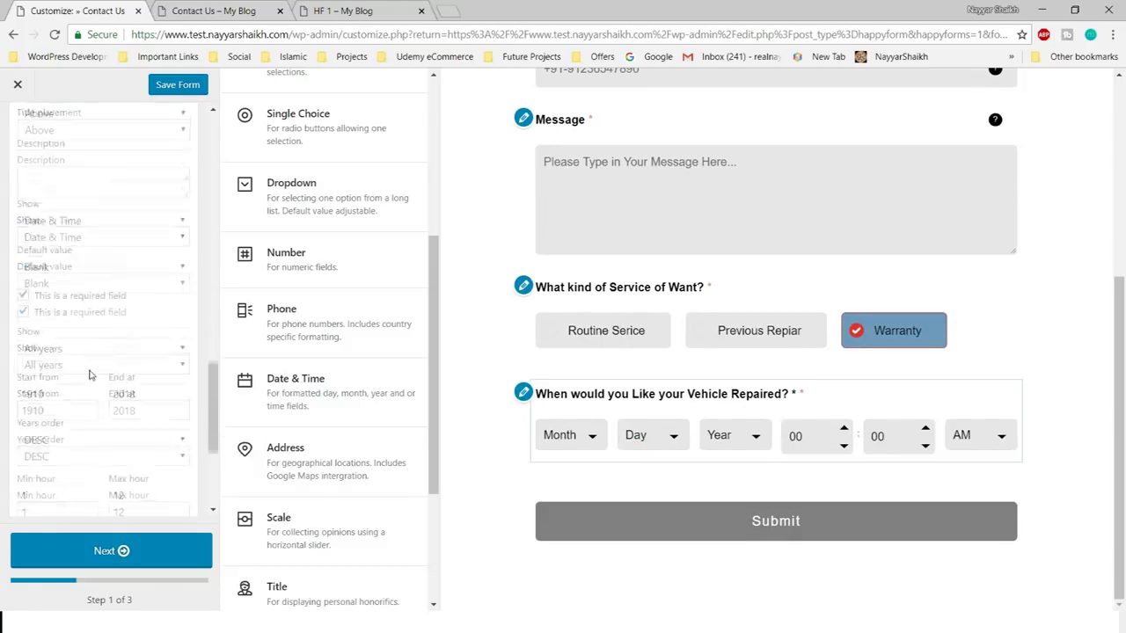
{"action": "left_click", "coordinate": [74, 341]}
{"action": "key", "text": "ctrl+a"}
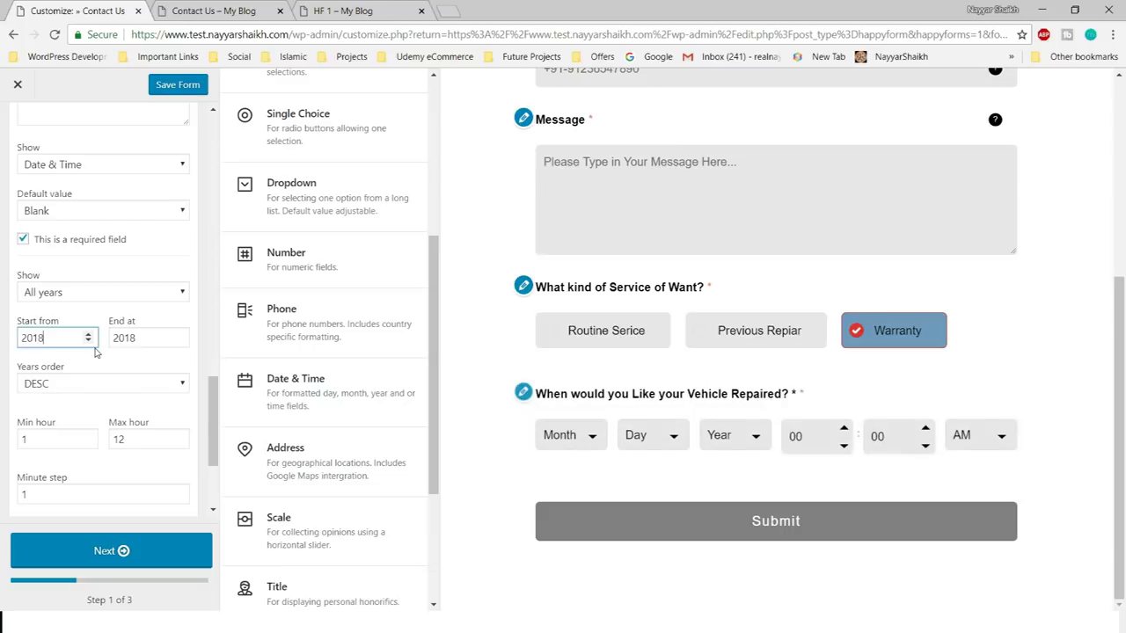
{"action": "type", "text": "2018"}
{"action": "left_click", "coordinate": [158, 340]}
{"action": "key", "text": "BackSpace"}
{"action": "left_click", "coordinate": [734, 434]}
{"action": "scroll", "coordinate": [74, 312], "scroll_direction": "down", "scroll_amount": 2}
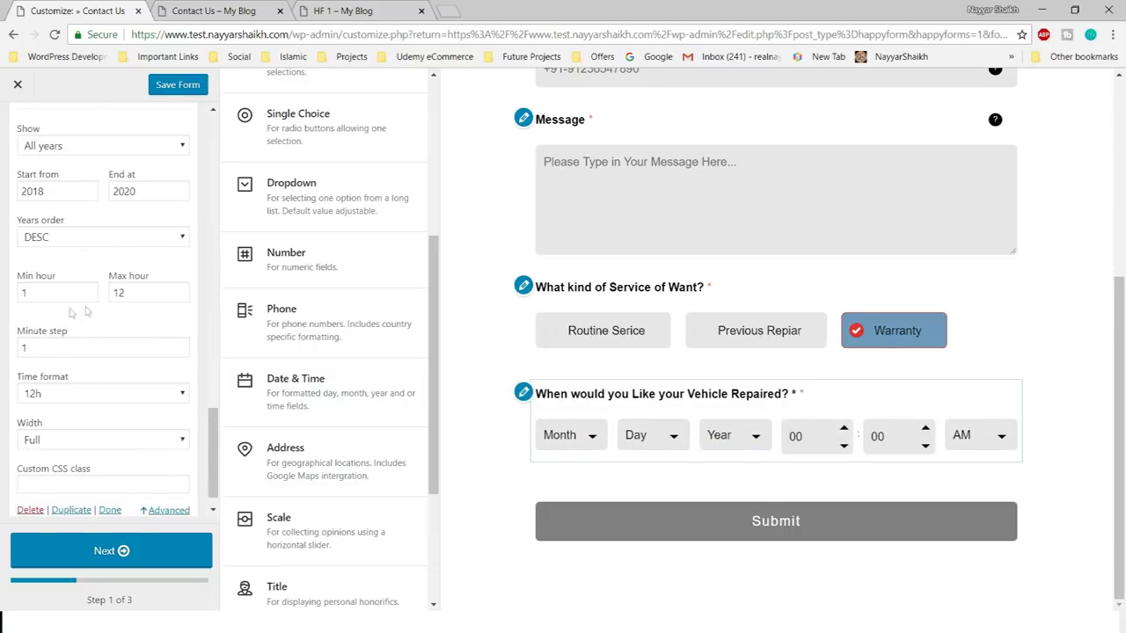
{"action": "scroll", "coordinate": [88, 422], "scroll_direction": "down", "scroll_amount": 1}
{"action": "left_click", "coordinate": [110, 482]}
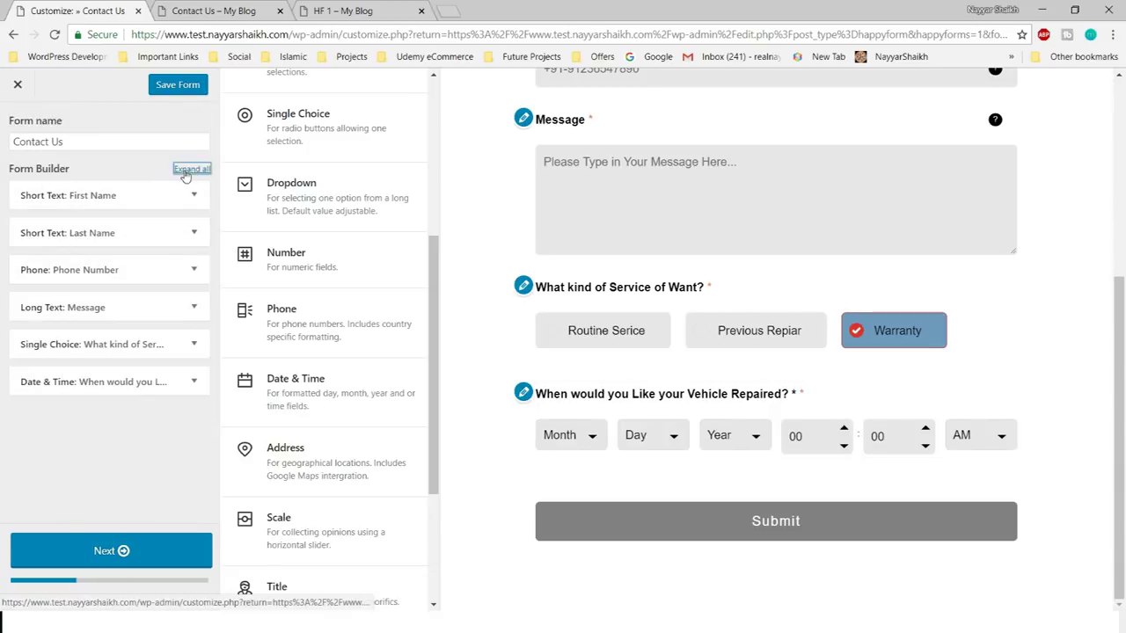
- Move the Message box to the end of the form and retitle it 'Comments for the Mecanic'
{"action": "left_click_drag", "start_coordinate": [114, 307], "coordinate": [189, 385]}
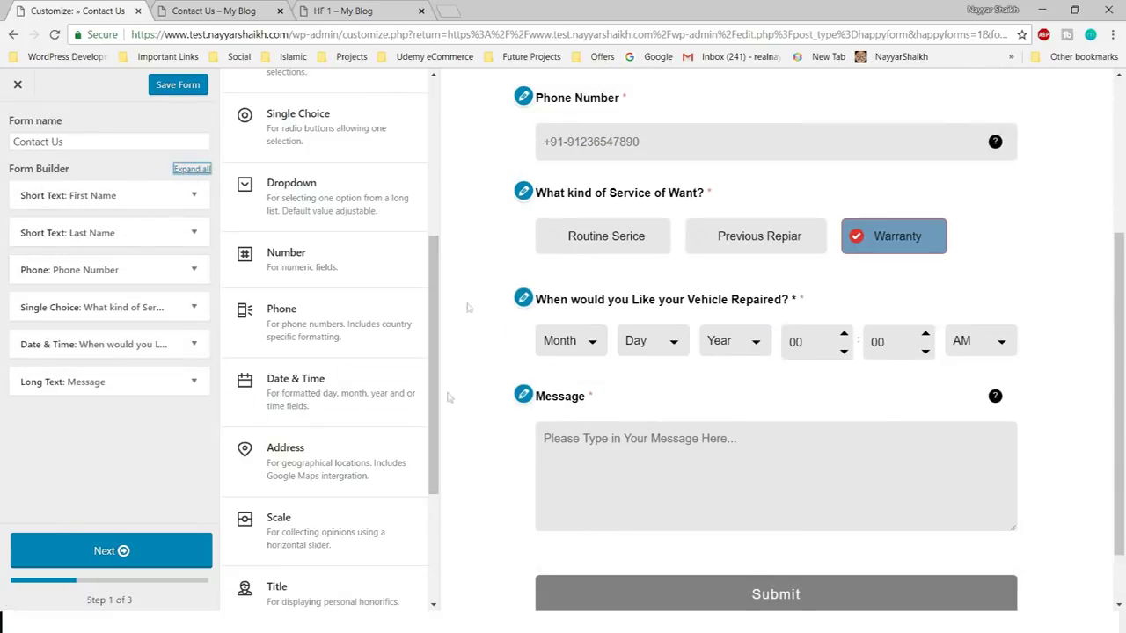
{"action": "key", "text": "ctrl+Tab"}
{"action": "key", "text": "ctrl+Tab"}
{"action": "key", "text": "ctrl+Tab"}
{"action": "left_click", "coordinate": [71, 382]}
{"action": "double_click", "coordinate": [94, 227]}
{"action": "type", "text": "Comments for the Mecanic"}
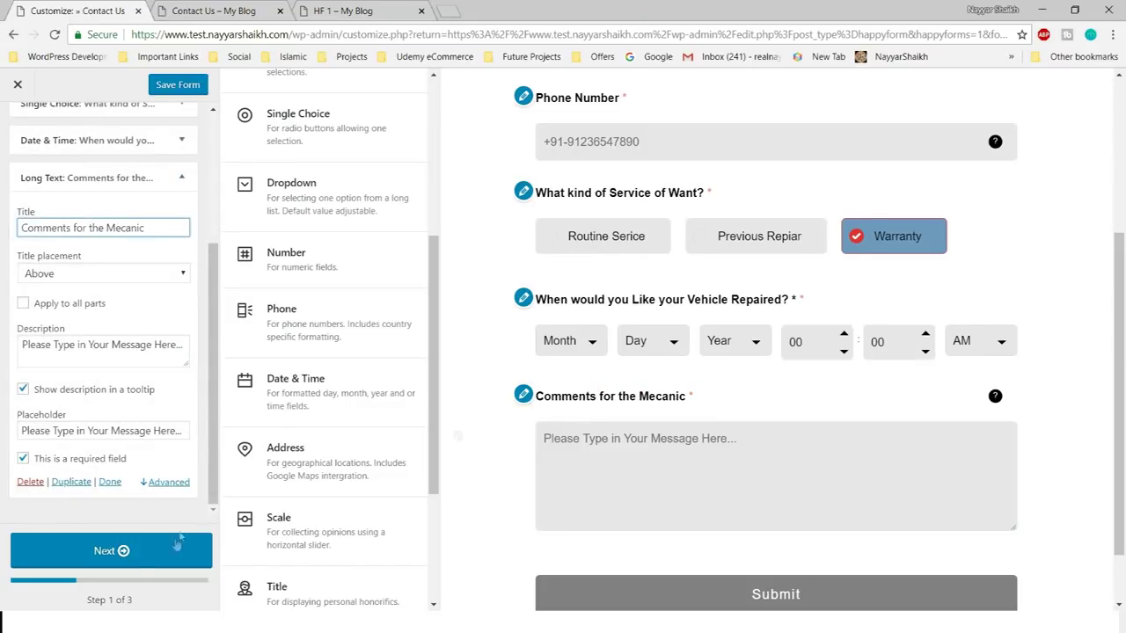
- Continue to the second setup step, focus the redirect link setting, and view the live page
{"action": "left_click", "coordinate": [141, 550]}
{"action": "left_click_drag", "start_coordinate": [78, 324], "coordinate": [10, 325]}
{"action": "left_click", "coordinate": [80, 346]}
{"action": "left_click", "coordinate": [214, 11]}
{"action": "mouse_move", "coordinate": [256, 96]}
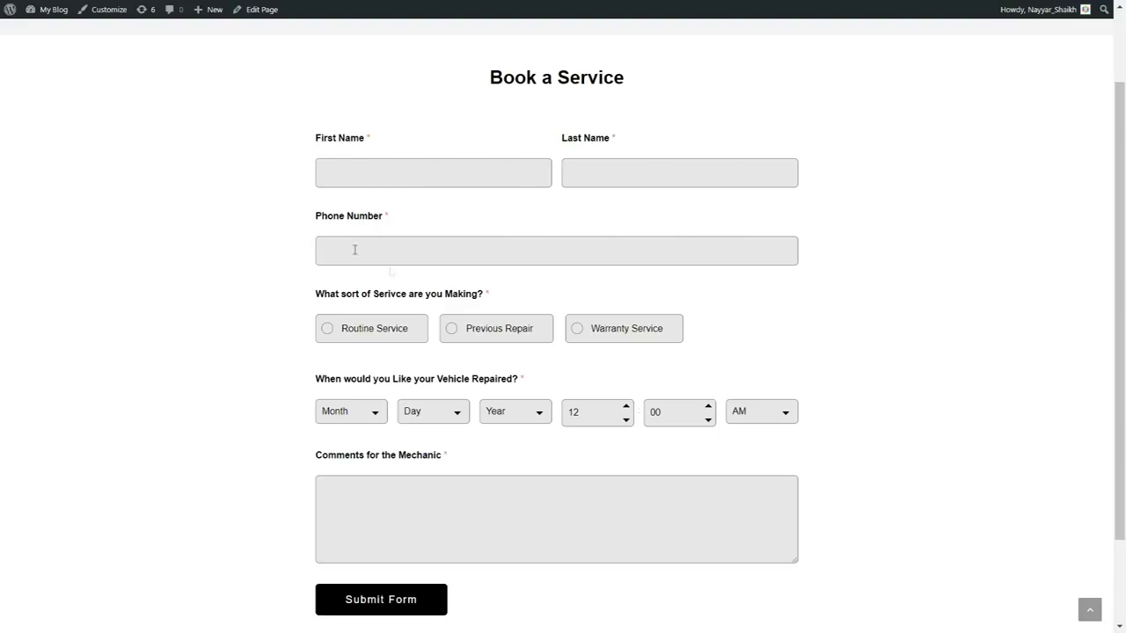
- Review the live Book a Service page, submit it as a test, and check the reloaded page
{"action": "scroll", "coordinate": [845, 290], "scroll_direction": "down", "scroll_amount": 1}
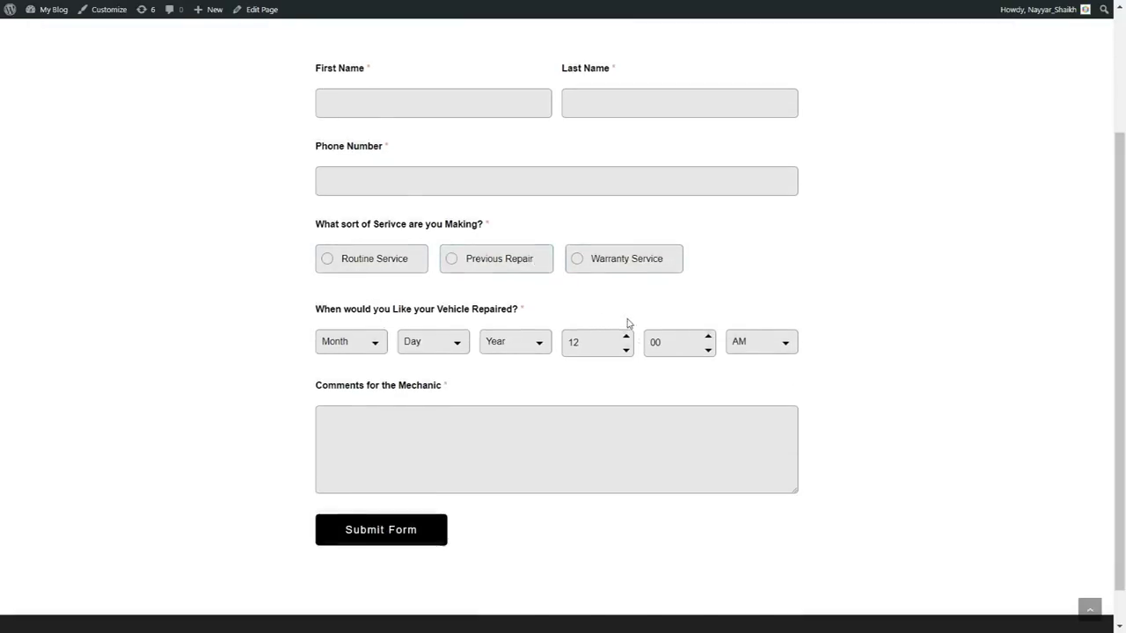
{"action": "scroll", "coordinate": [639, 322], "scroll_direction": "up", "scroll_amount": 2}
{"action": "scroll", "coordinate": [638, 322], "scroll_direction": "down", "scroll_amount": 1}
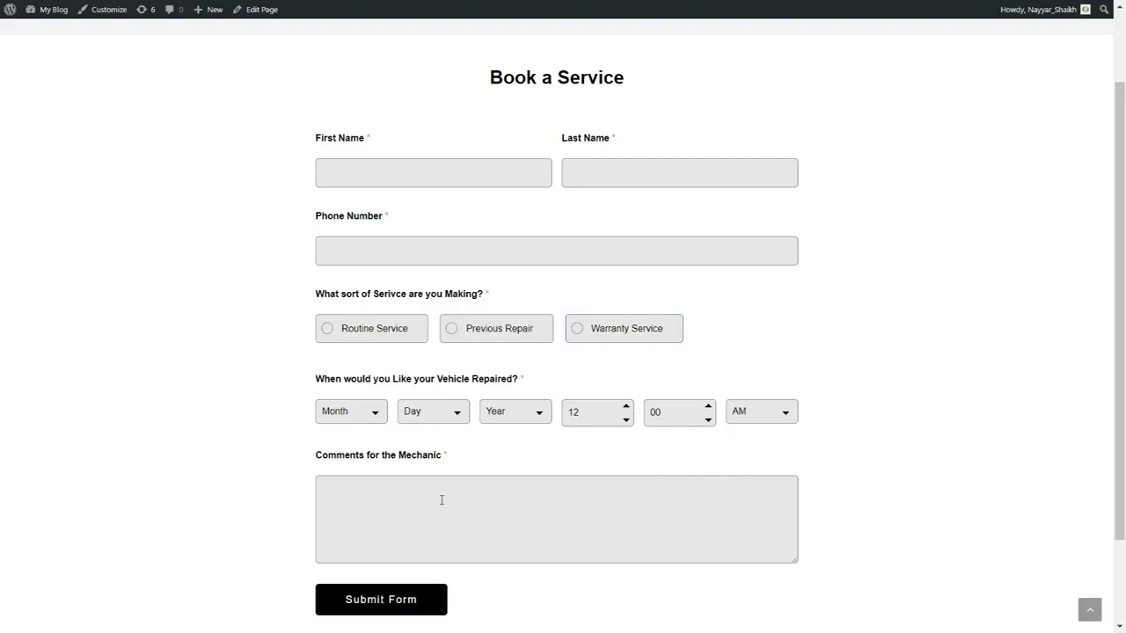
{"action": "scroll", "coordinate": [441, 500], "scroll_direction": "down", "scroll_amount": 1}
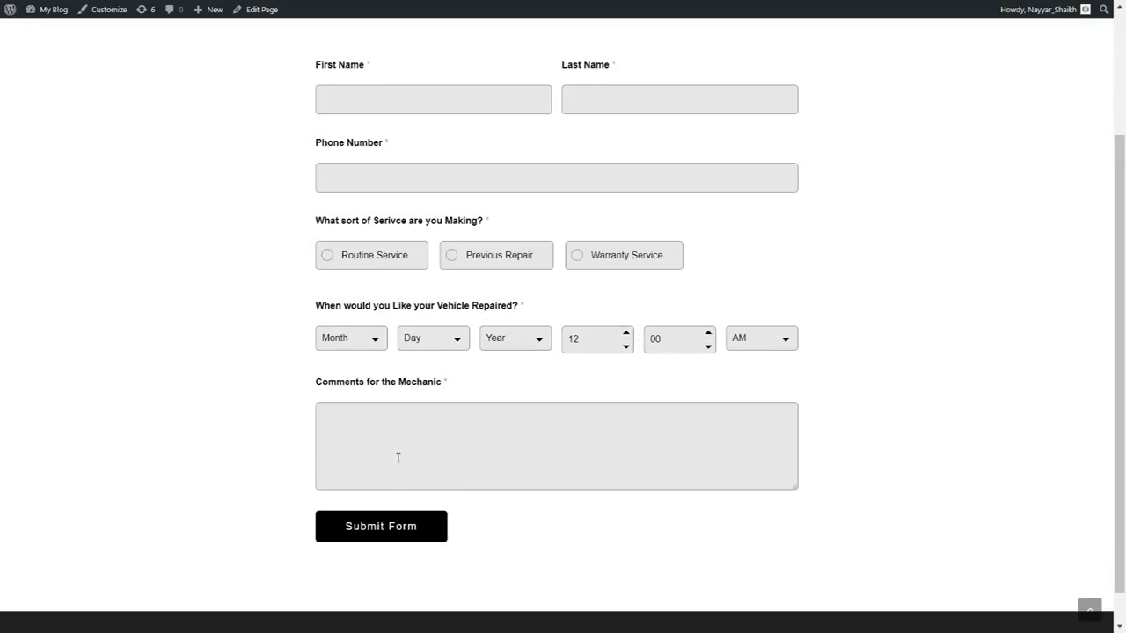
{"action": "left_click", "coordinate": [438, 531]}
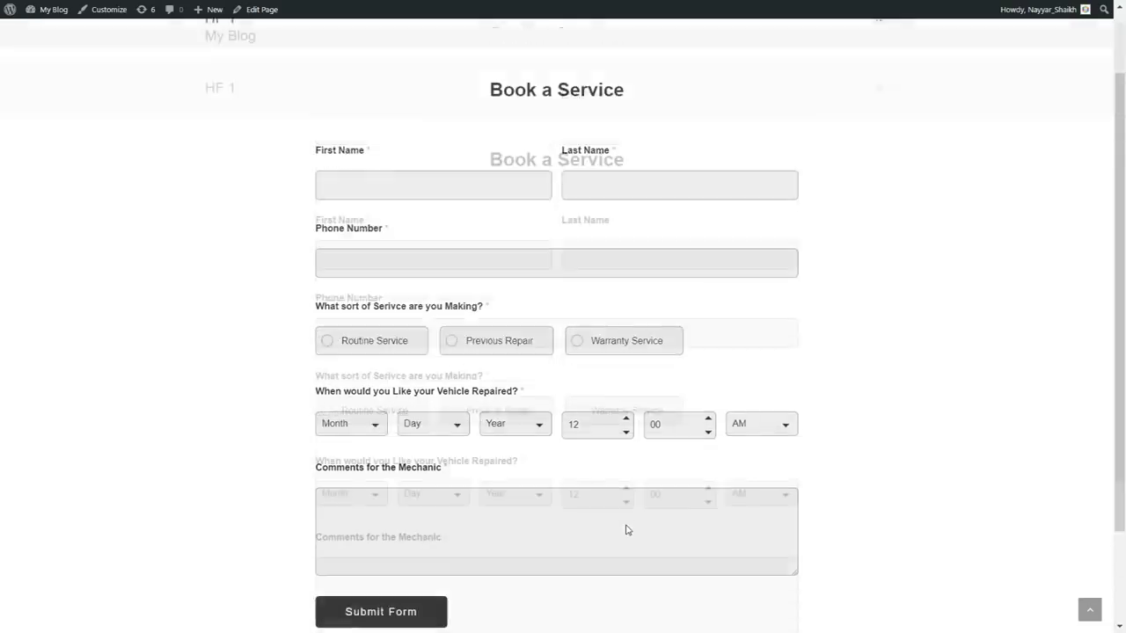
{"action": "scroll", "coordinate": [717, 484], "scroll_direction": "down", "scroll_amount": 3}
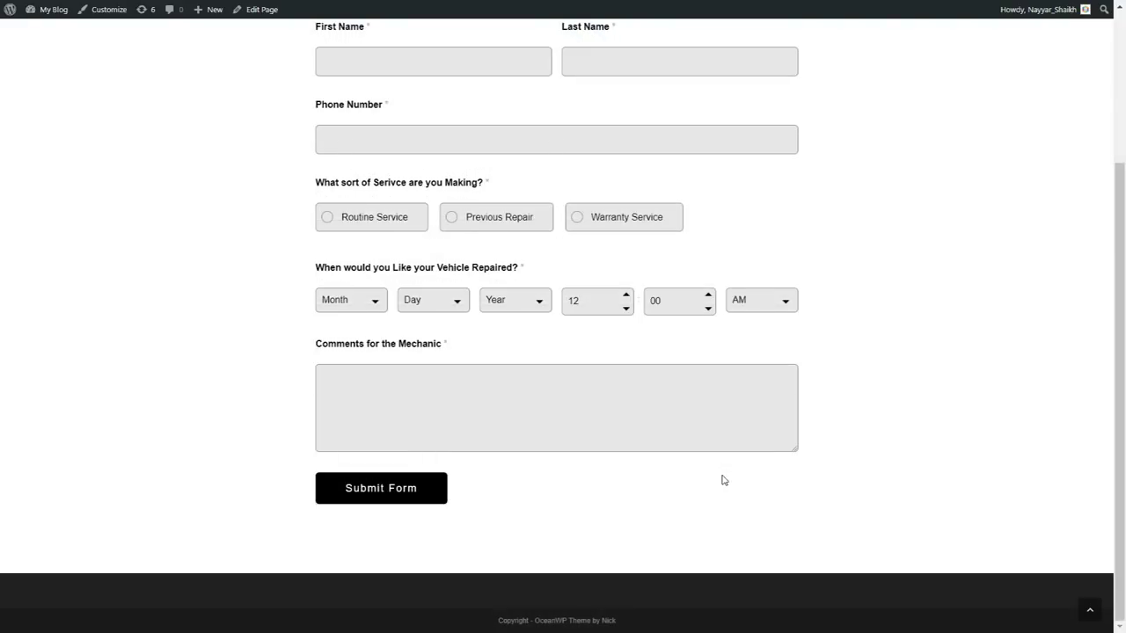
{"action": "scroll", "coordinate": [722, 480], "scroll_direction": "up", "scroll_amount": 1}
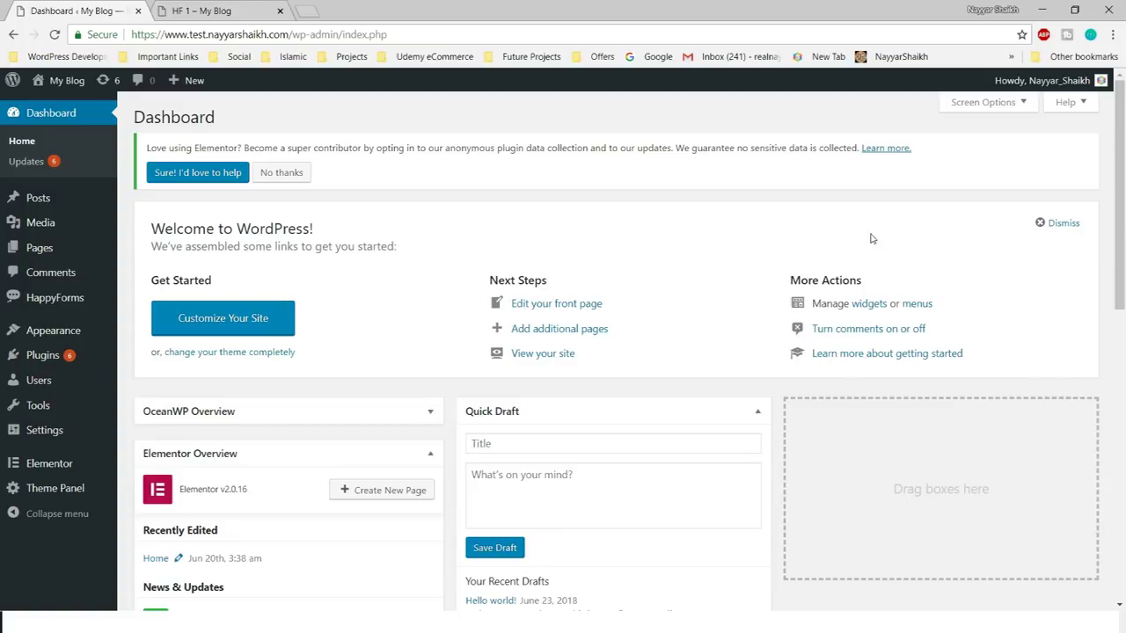
- Go to Add New under Plugins in the WordPress admin sidebar
{"action": "mouse_move", "coordinate": [42, 356]}
{"action": "left_click_drag", "start_coordinate": [132, 34], "coordinate": [314, 34]}
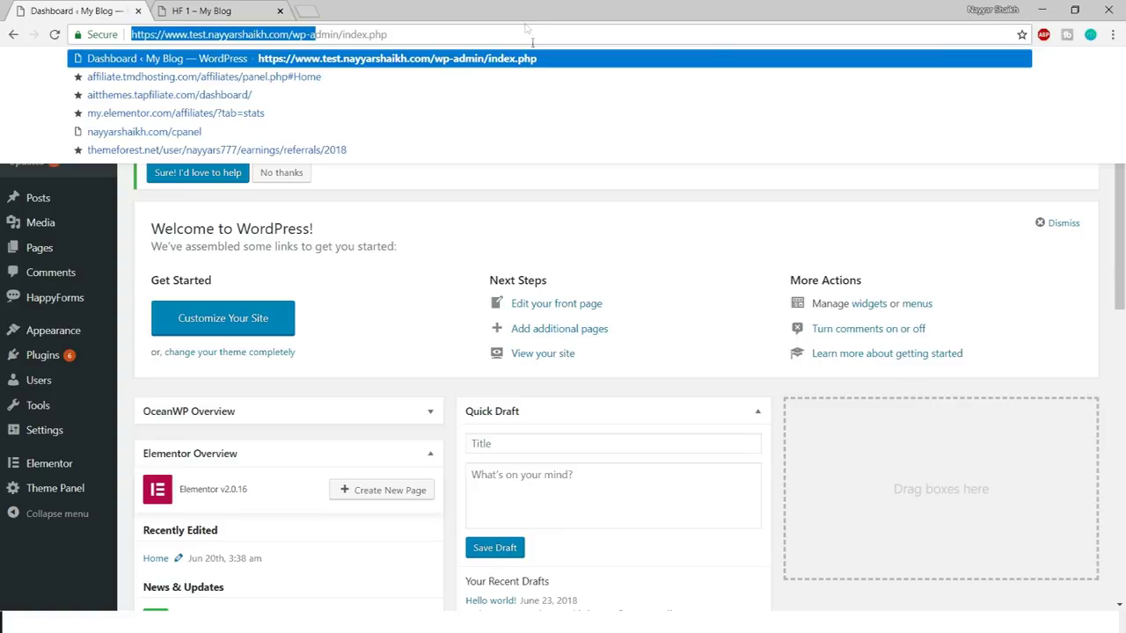
{"action": "left_click", "coordinate": [604, 238]}
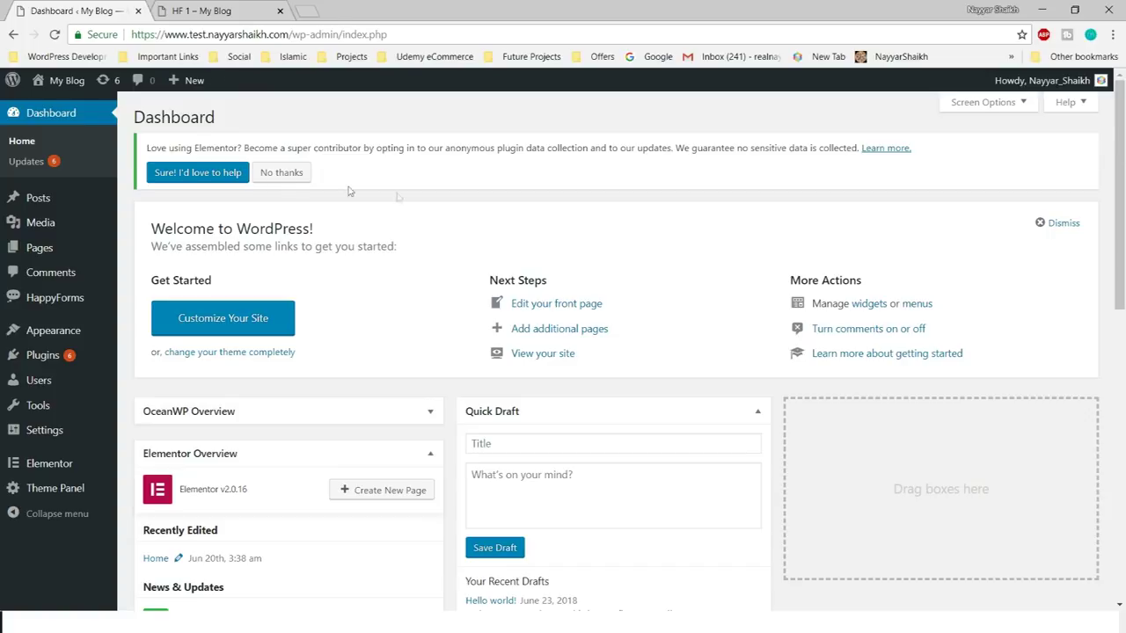
{"action": "mouse_move", "coordinate": [64, 361]}
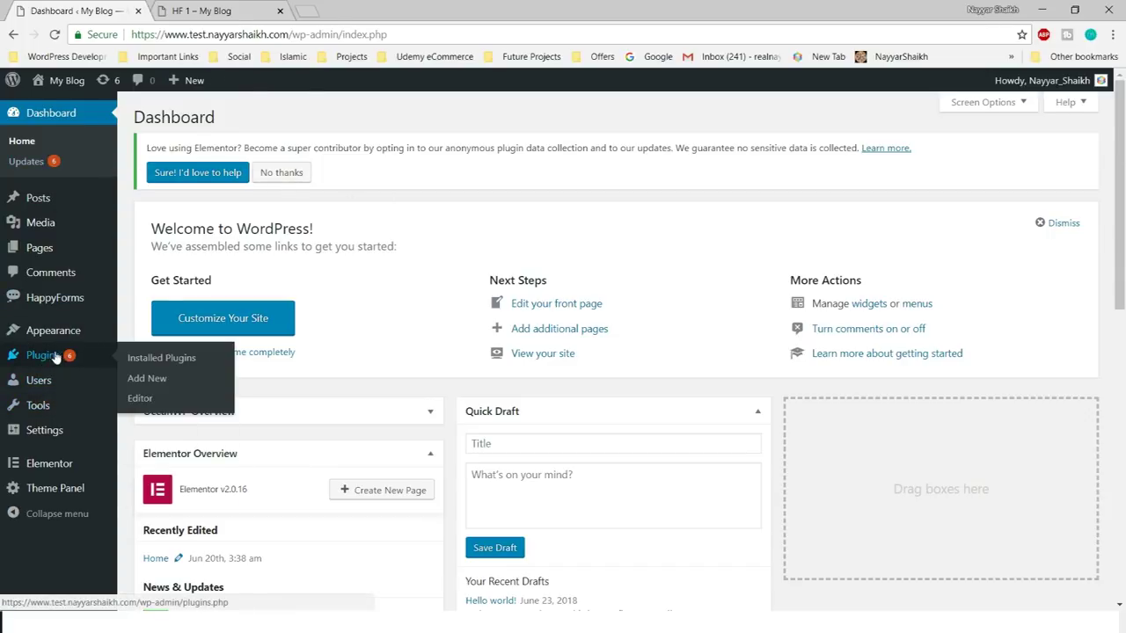
{"action": "left_click", "coordinate": [168, 384]}
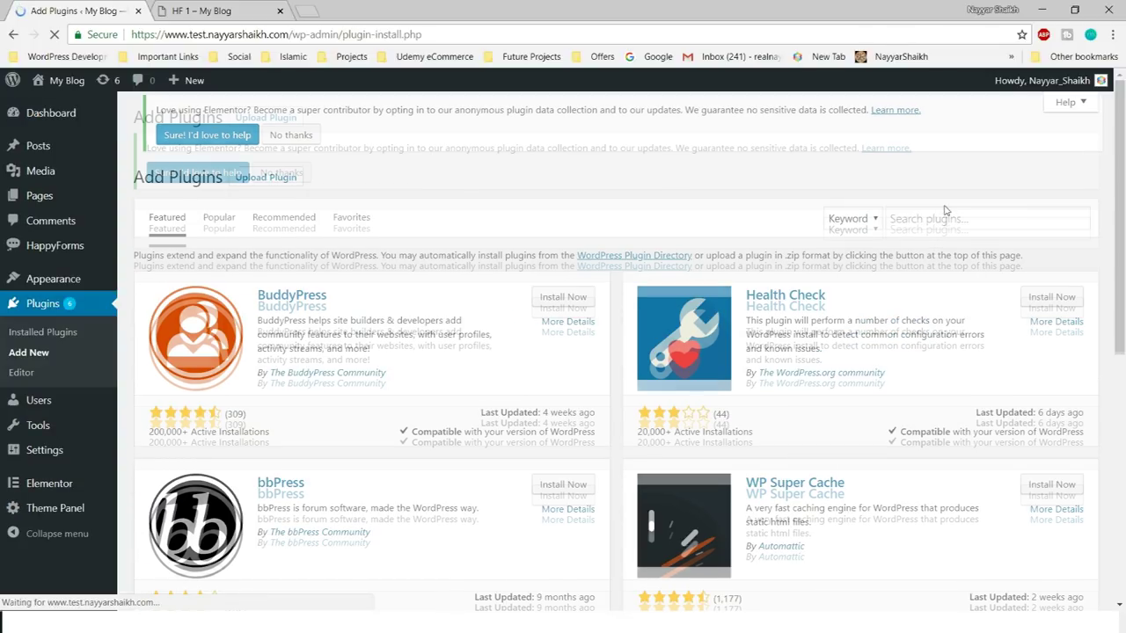
- Search plugins for 'ha' and inspect the HappyForms card's rating, installs and last-updated date
{"action": "left_click", "coordinate": [945, 224]}
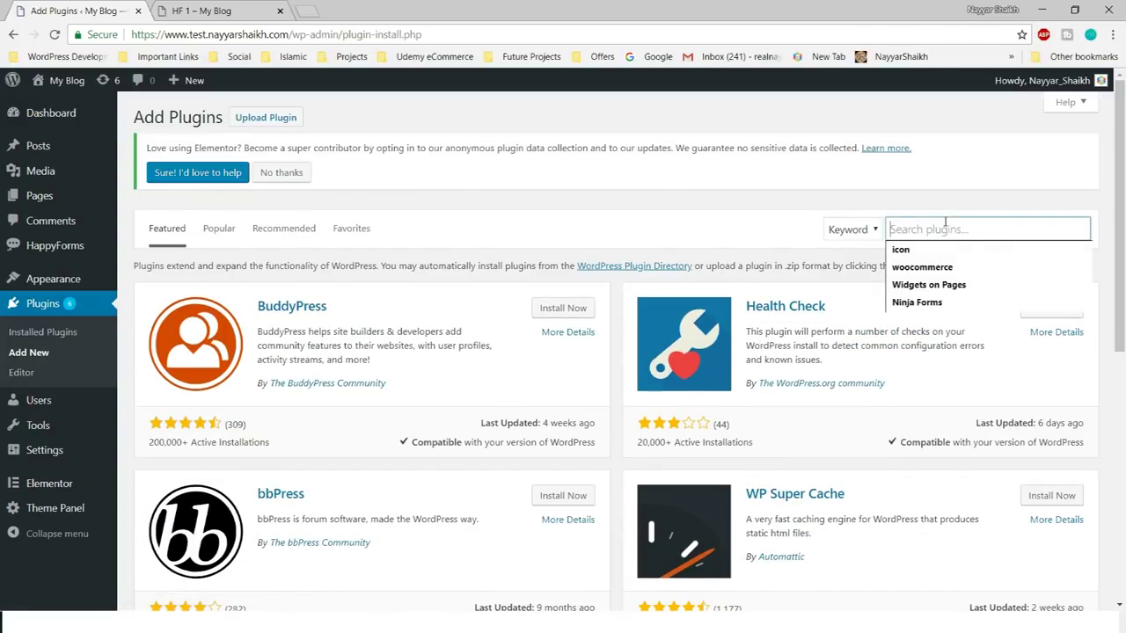
{"action": "type", "text": "happyforms"}
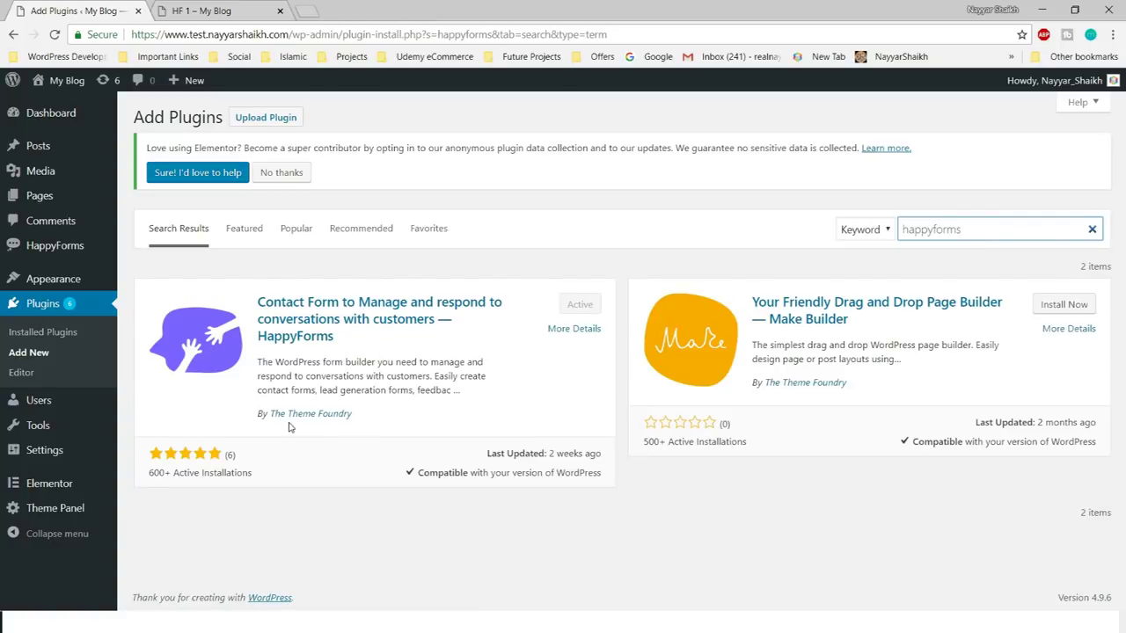
{"action": "left_click_drag", "start_coordinate": [146, 473], "coordinate": [248, 473]}
{"action": "left_click", "coordinate": [248, 473]}
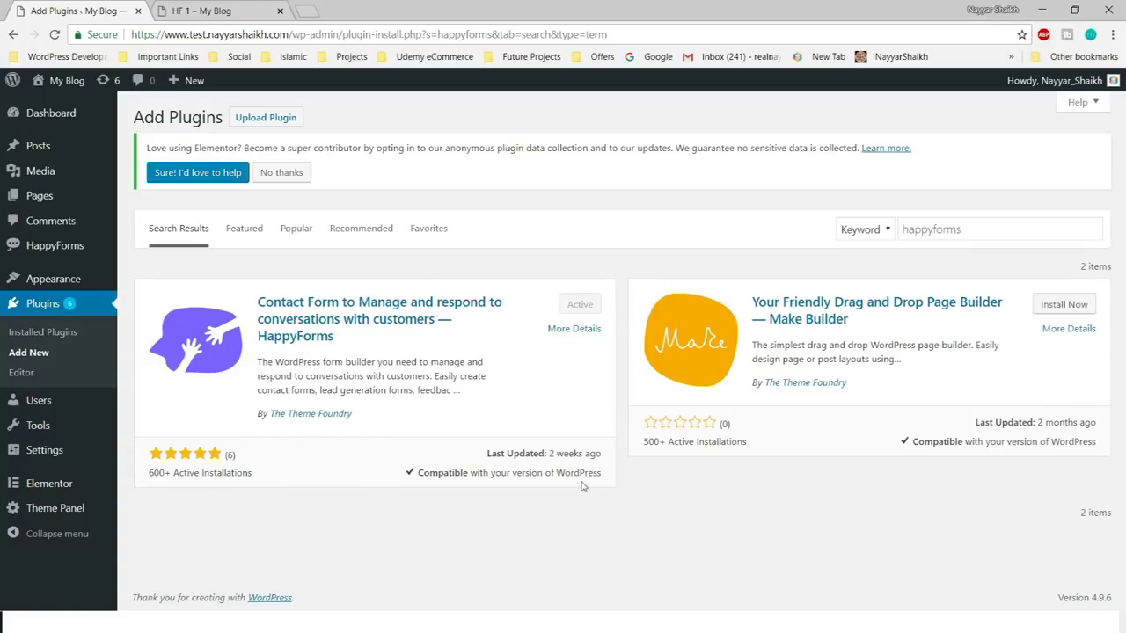
{"action": "left_click_drag", "start_coordinate": [491, 458], "coordinate": [581, 457]}
{"action": "left_click", "coordinate": [607, 464]}
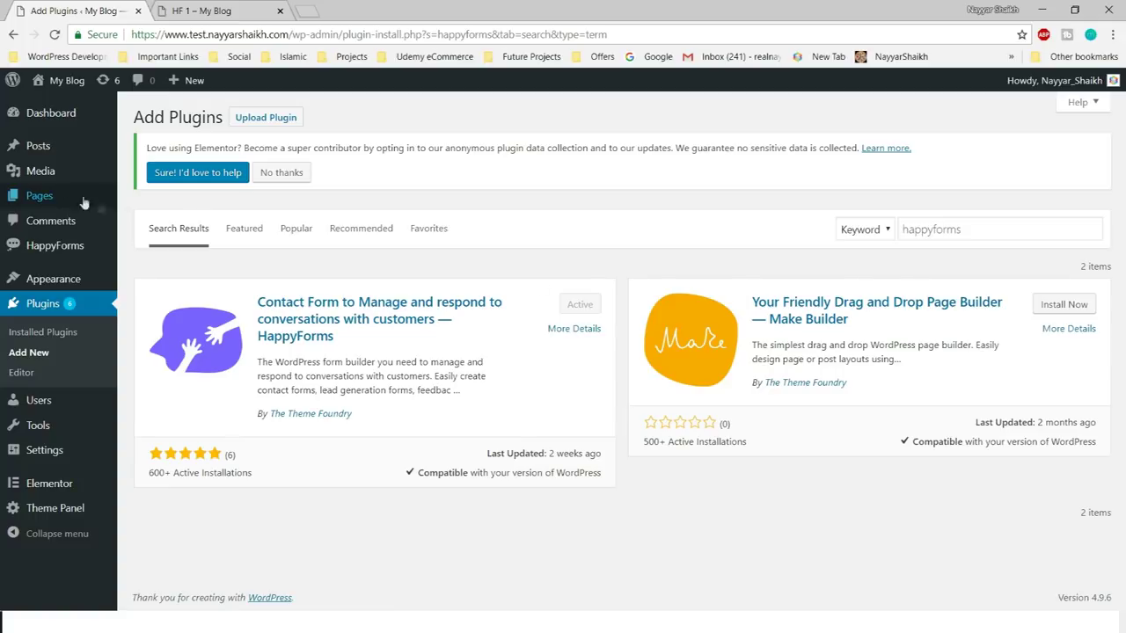
{"action": "mouse_move", "coordinate": [58, 247]}
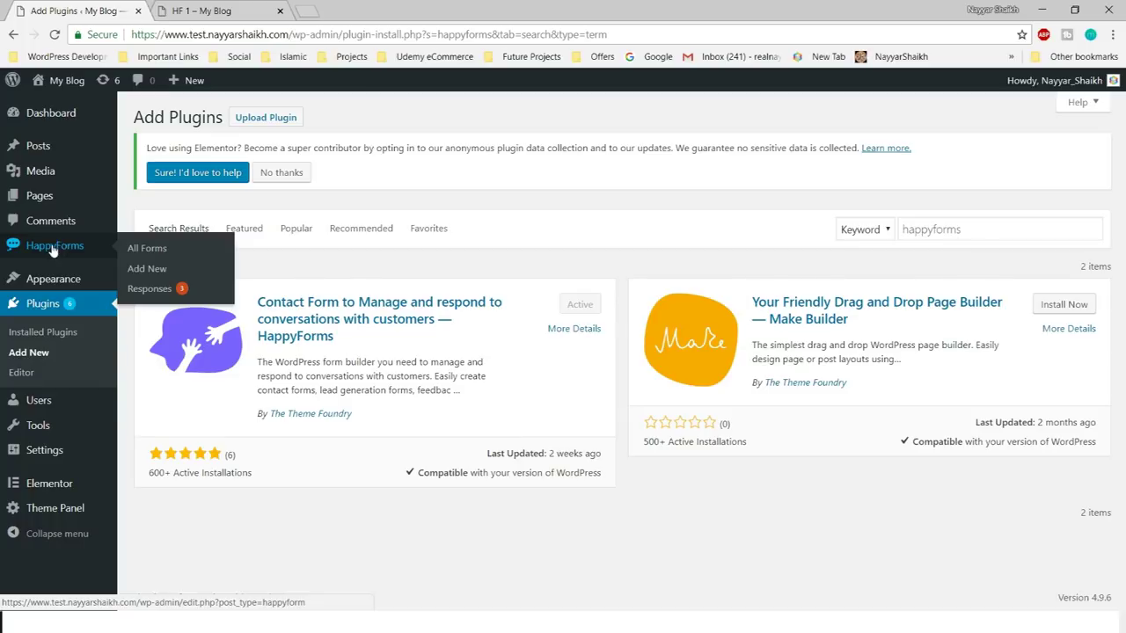
- Open HappyForms' All Forms list, note the Sample Contact Form, and add a new form
{"action": "left_click", "coordinate": [52, 249]}
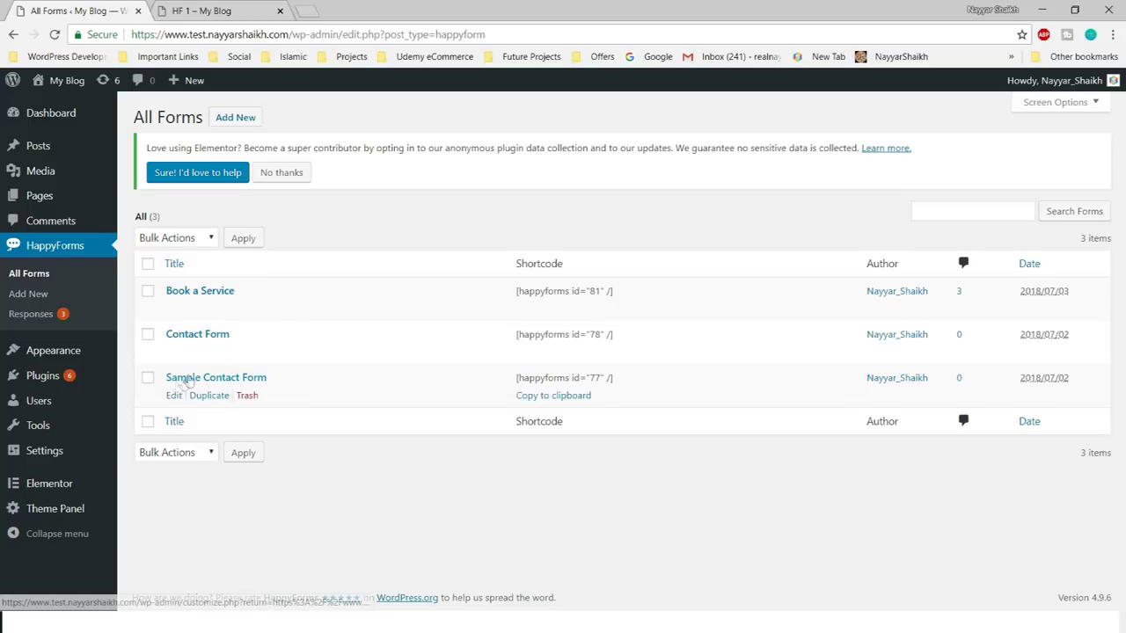
{"action": "left_click_drag", "start_coordinate": [304, 396], "coordinate": [165, 382]}
{"action": "left_click", "coordinate": [255, 385]}
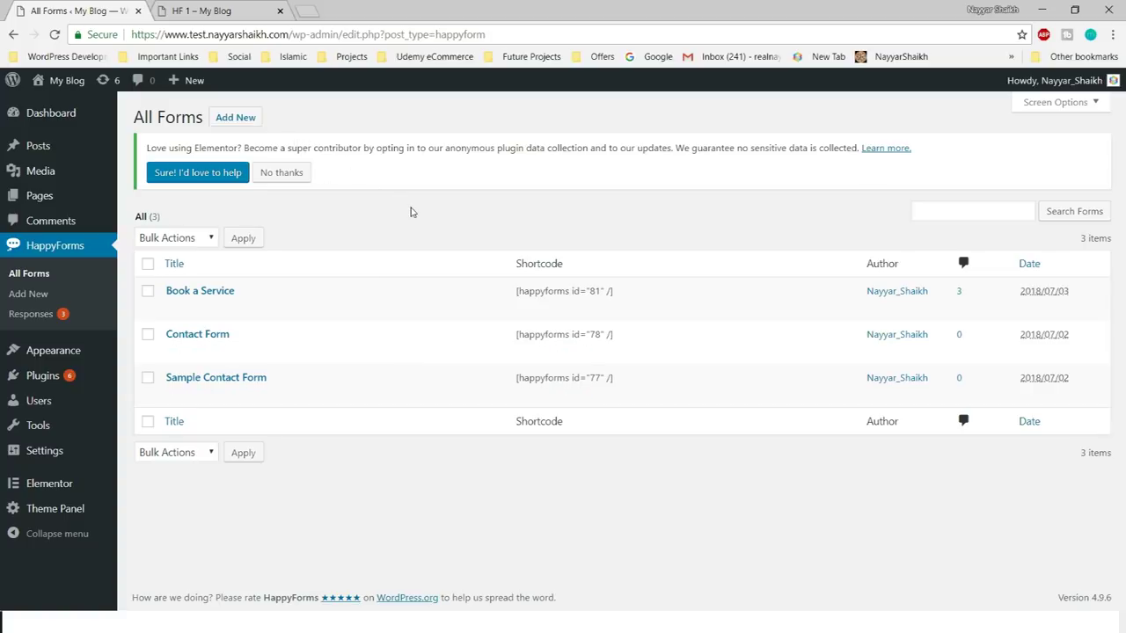
{"action": "left_click", "coordinate": [247, 125]}
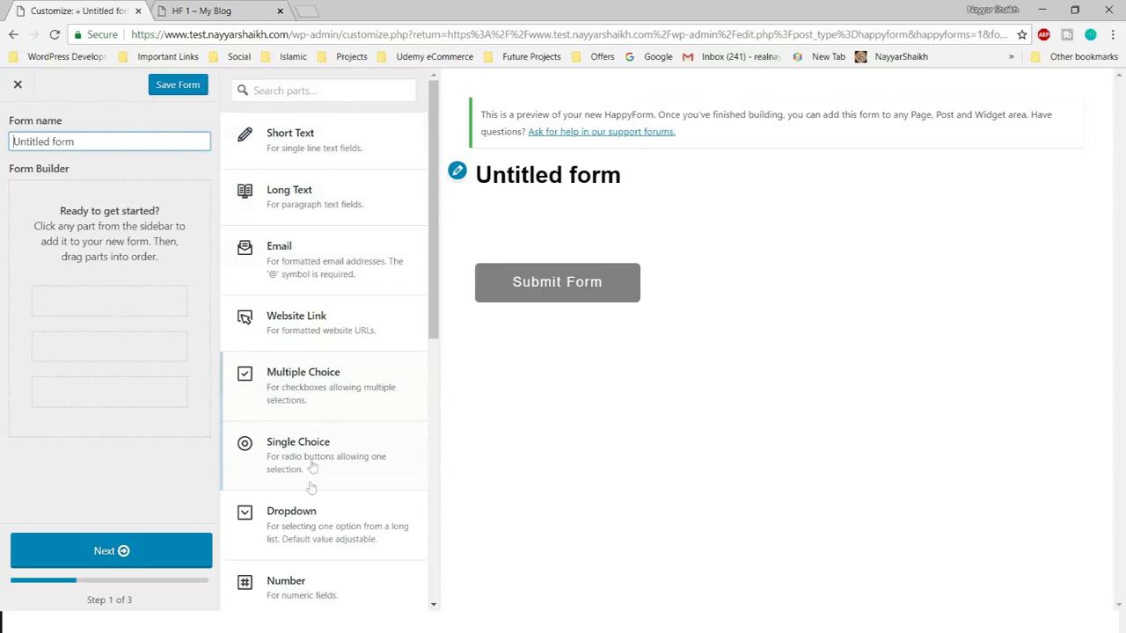
- Replace the 'Untitled form' name with 'Contact Us'
{"action": "scroll", "coordinate": [312, 493], "scroll_direction": "down", "scroll_amount": 2}
{"action": "scroll", "coordinate": [309, 506], "scroll_direction": "down", "scroll_amount": 2}
{"action": "scroll", "coordinate": [312, 492], "scroll_direction": "up", "scroll_amount": 3}
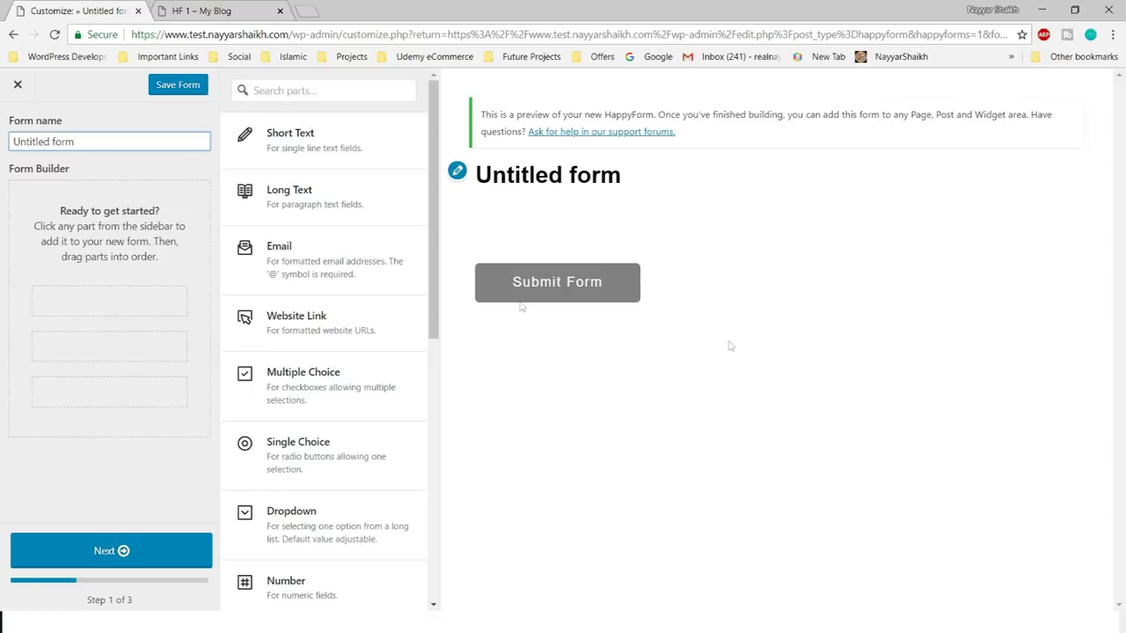
{"action": "triple_click", "coordinate": [99, 142]}
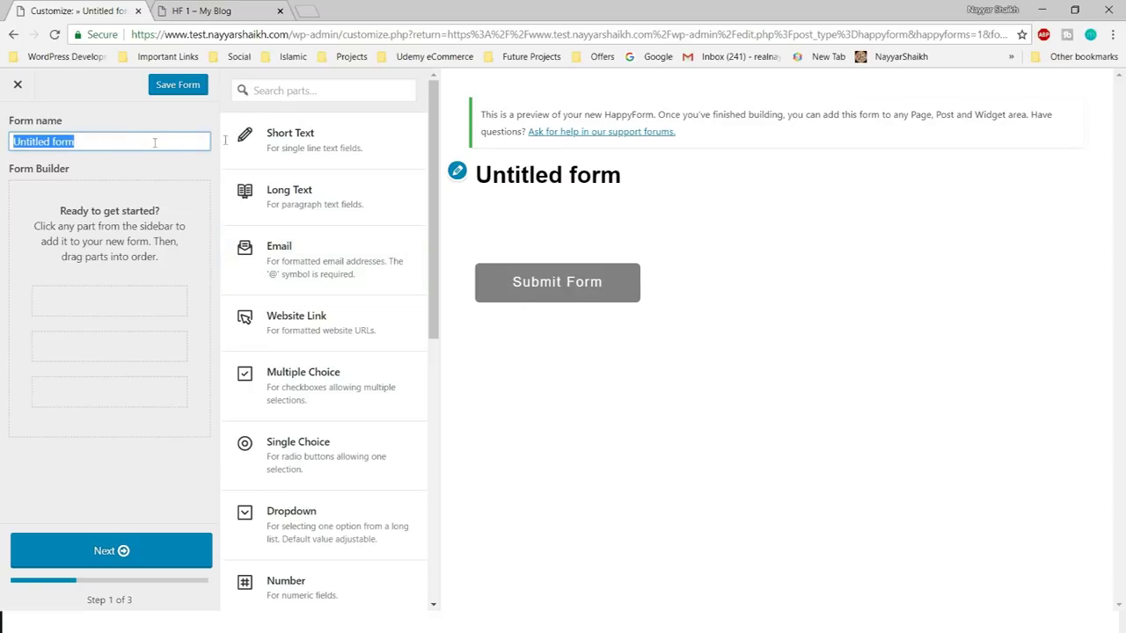
{"action": "left_click_drag", "start_coordinate": [473, 176], "coordinate": [651, 176]}
{"action": "left_click", "coordinate": [651, 176]}
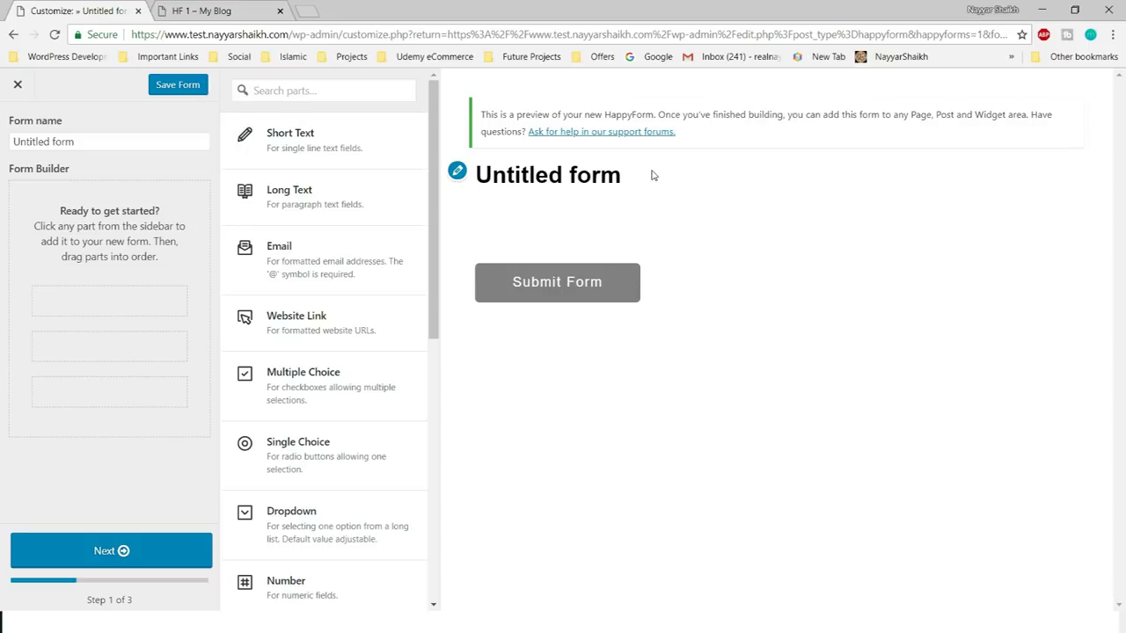
{"action": "left_click", "coordinate": [94, 146]}
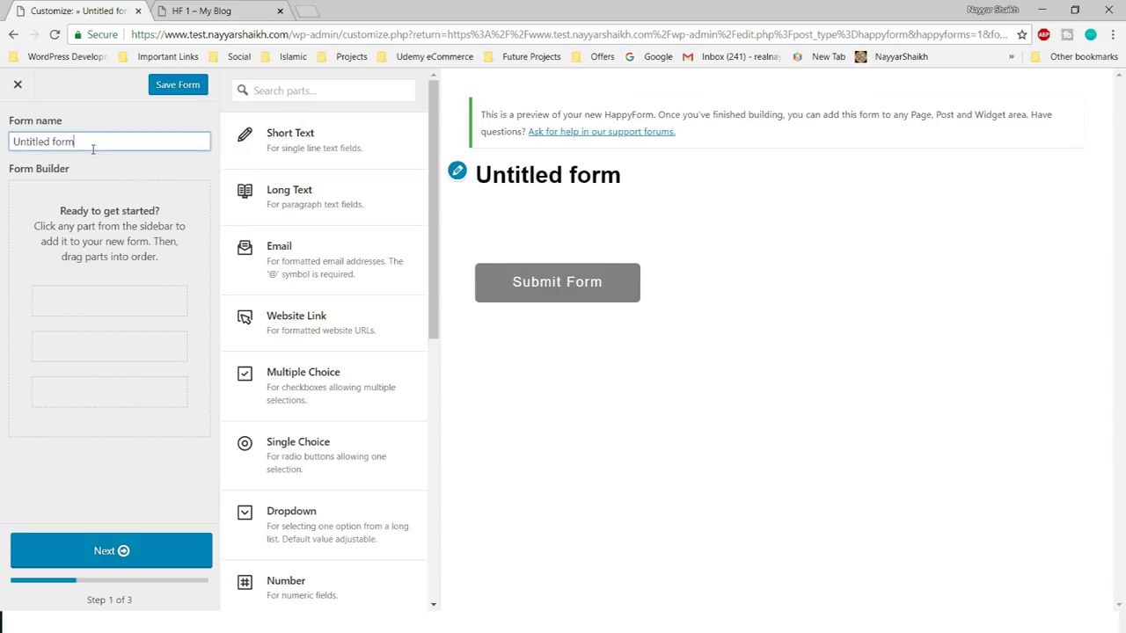
{"action": "triple_click", "coordinate": [93, 149]}
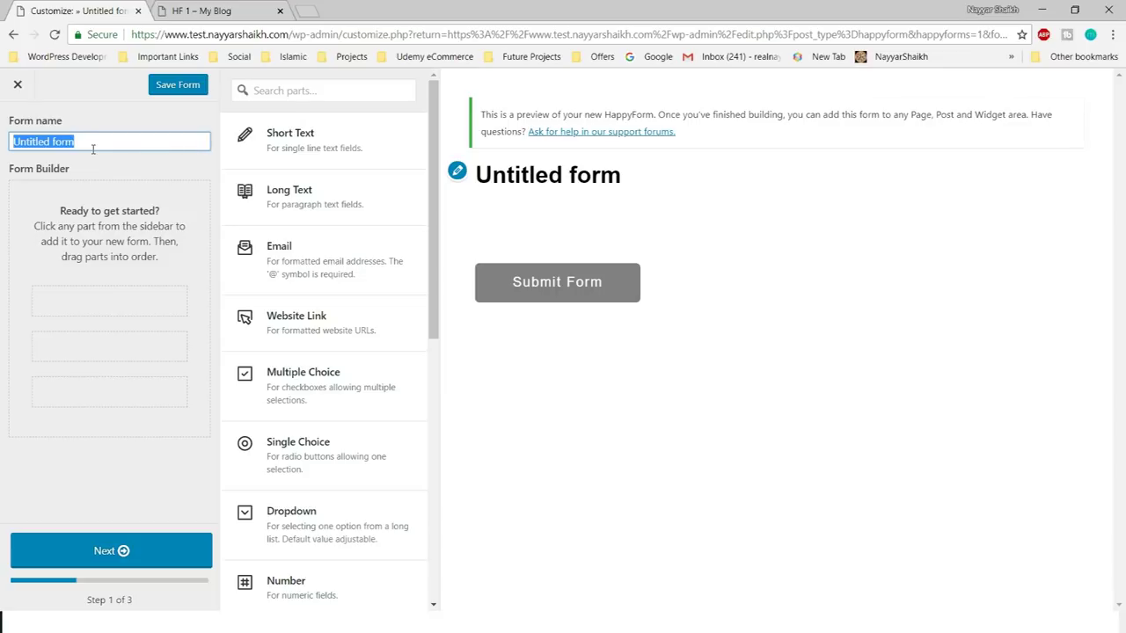
{"action": "key", "text": "BackSpace"}
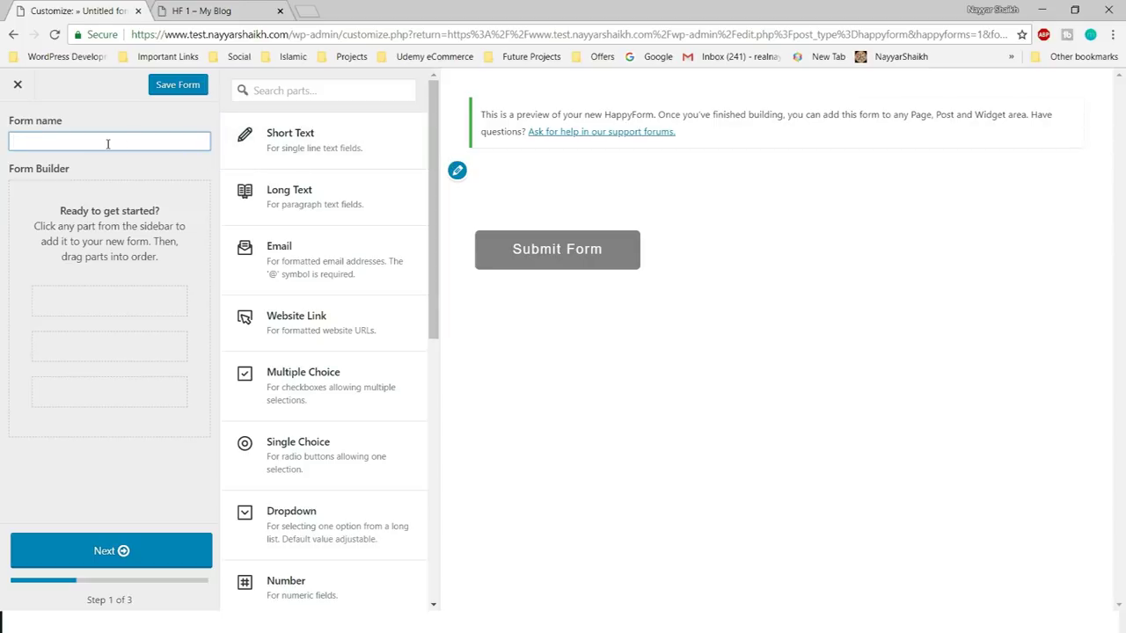
{"action": "type", "text": "Conatct"}
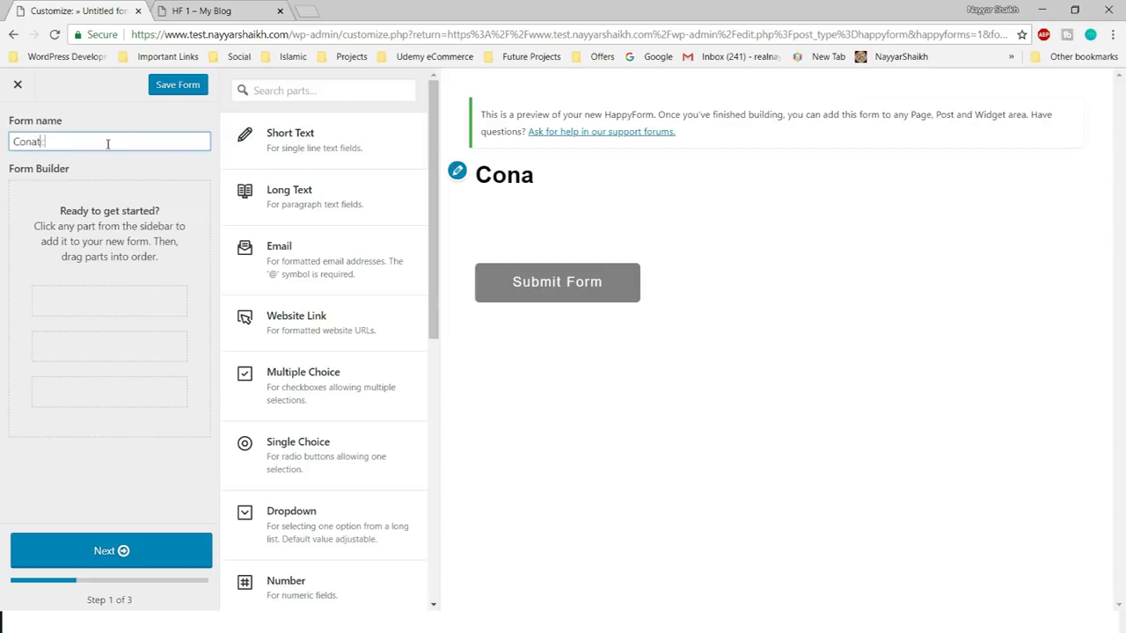
{"action": "key", "text": "BackSpace"}
{"action": "key", "text": "BackSpace"}
{"action": "key", "text": "BackSpace"}
{"action": "key", "text": "BackSpace"}
{"action": "type", "text": "tcat Us"}
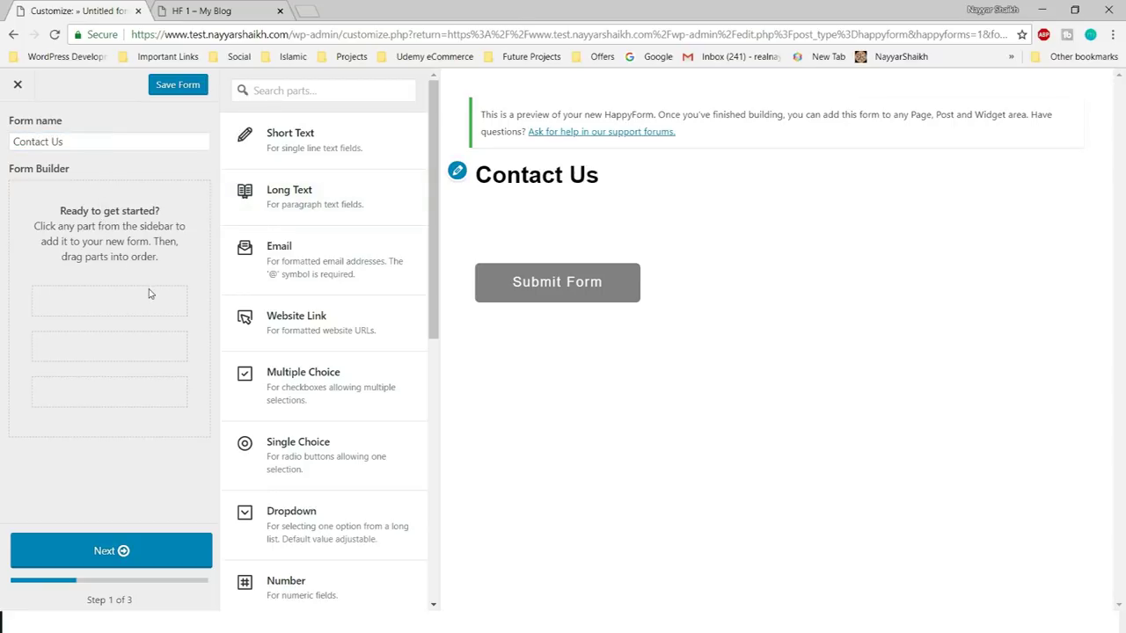
{"action": "scroll", "coordinate": [378, 264], "scroll_direction": "down", "scroll_amount": 5}
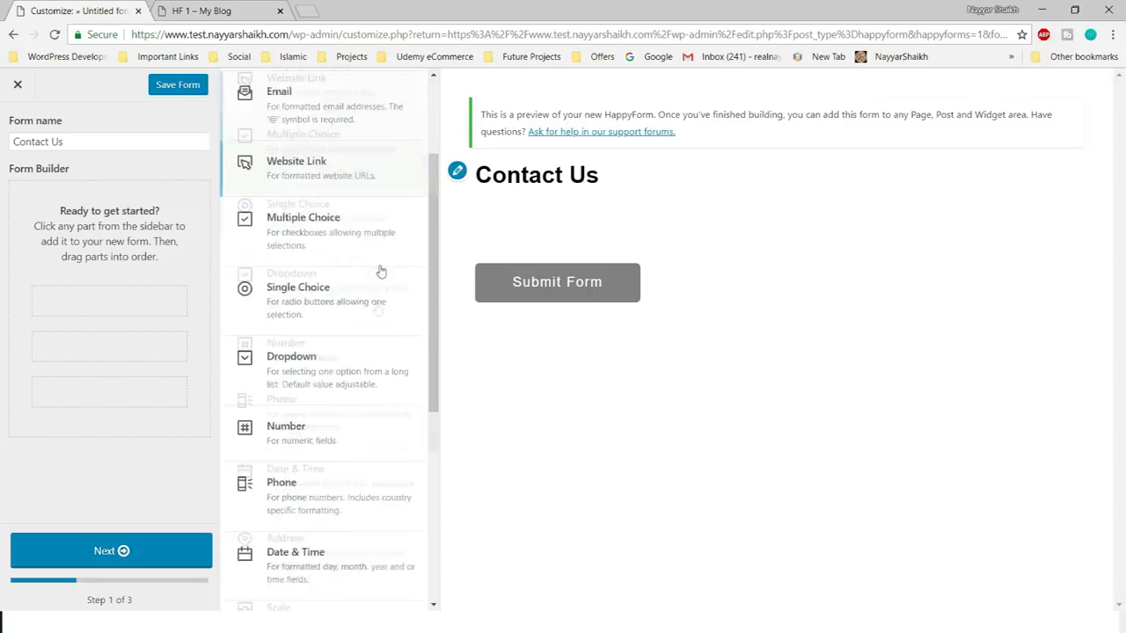
{"action": "scroll", "coordinate": [378, 351], "scroll_direction": "up", "scroll_amount": 5}
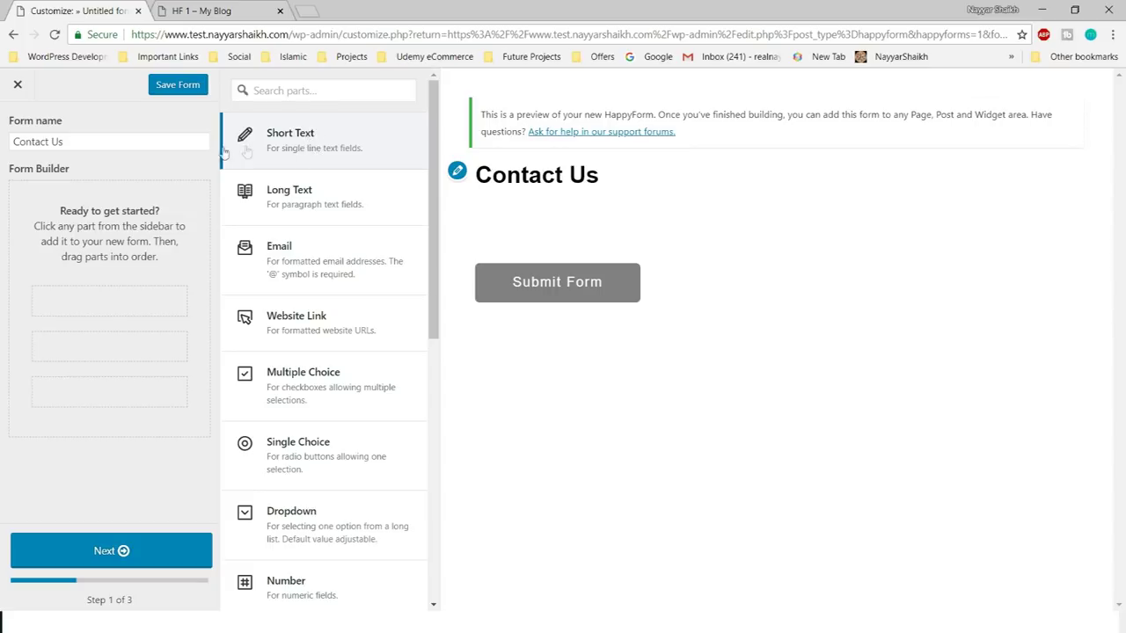
{"action": "scroll", "coordinate": [316, 246], "scroll_direction": "down", "scroll_amount": 6}
{"action": "scroll", "coordinate": [366, 405], "scroll_direction": "up", "scroll_amount": 6}
{"action": "scroll", "coordinate": [352, 211], "scroll_direction": "down", "scroll_amount": 1}
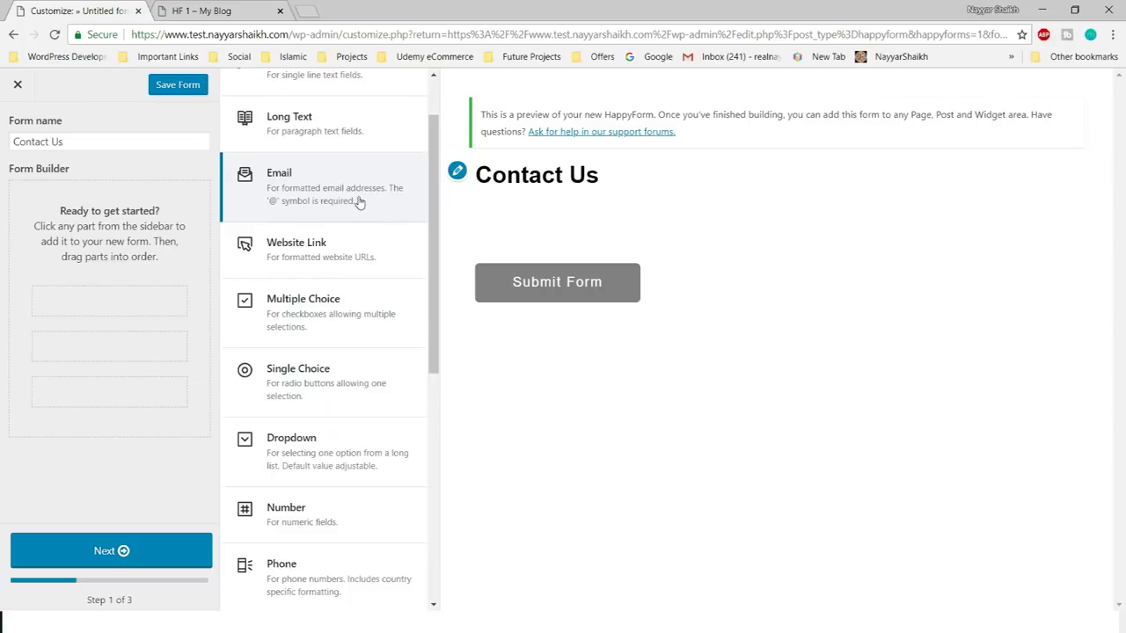
{"action": "scroll", "coordinate": [356, 204], "scroll_direction": "down", "scroll_amount": 1}
{"action": "scroll", "coordinate": [368, 239], "scroll_direction": "down", "scroll_amount": 5}
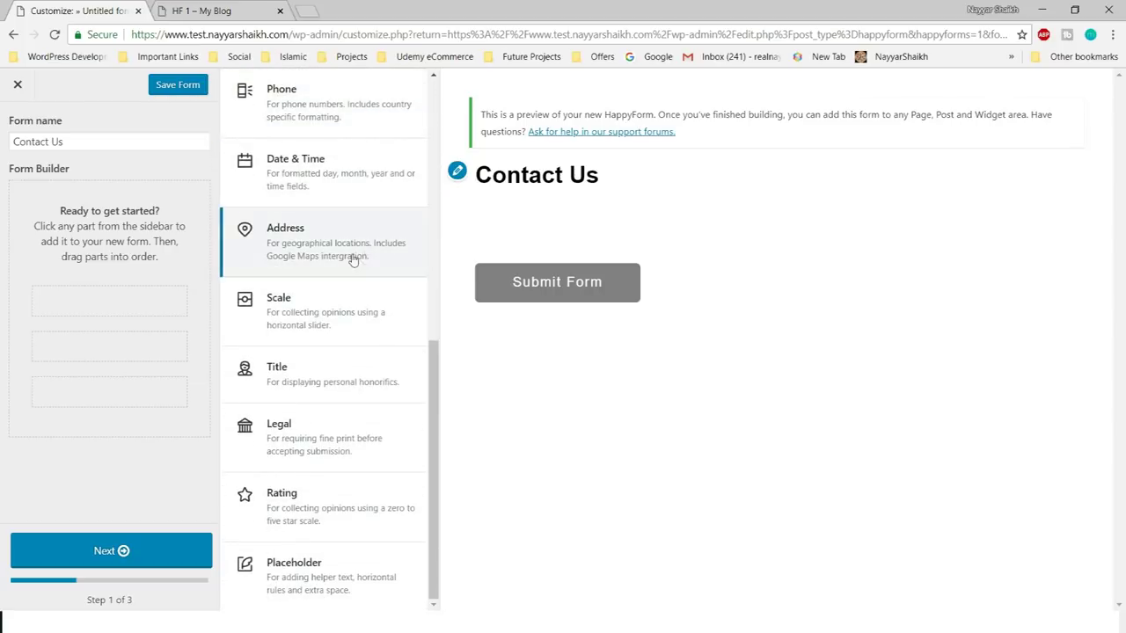
{"action": "scroll", "coordinate": [352, 518], "scroll_direction": "up", "scroll_amount": 6}
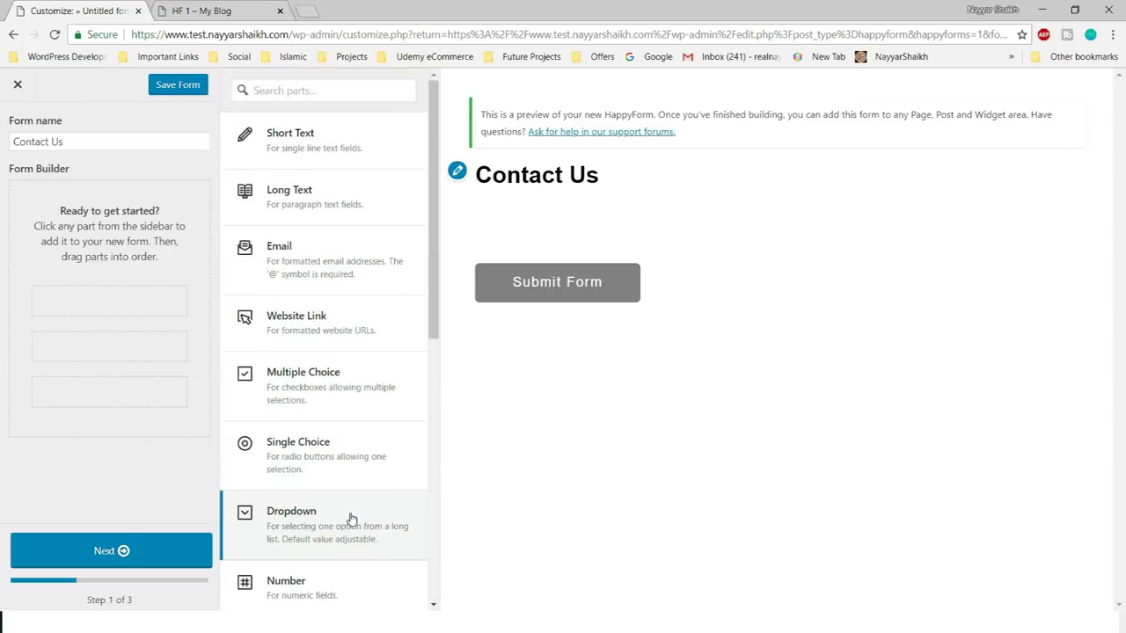
- Add a Short Text part and change its title to 'First Name'
{"action": "left_click", "coordinate": [335, 150]}
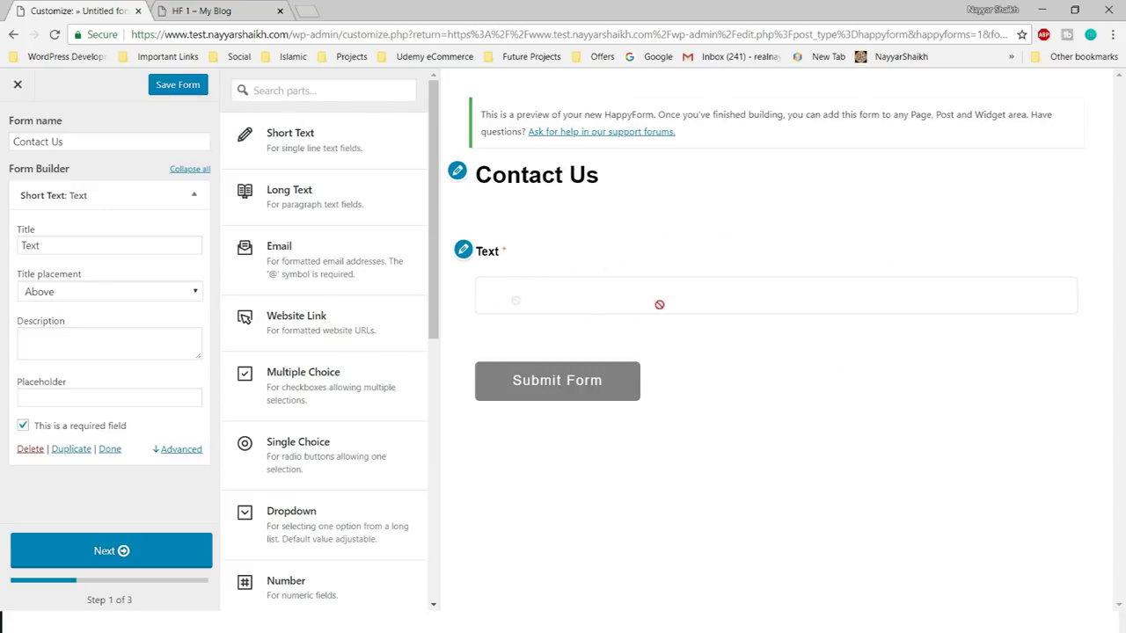
{"action": "left_click", "coordinate": [108, 243]}
{"action": "double_click", "coordinate": [111, 240]}
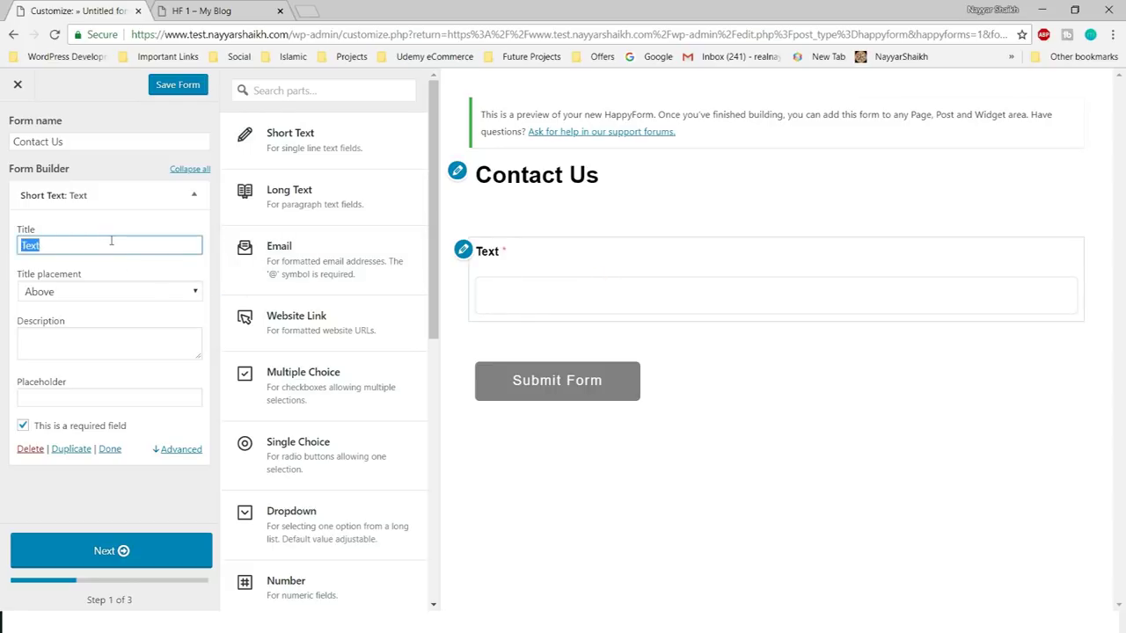
{"action": "type", "text": "First Name"}
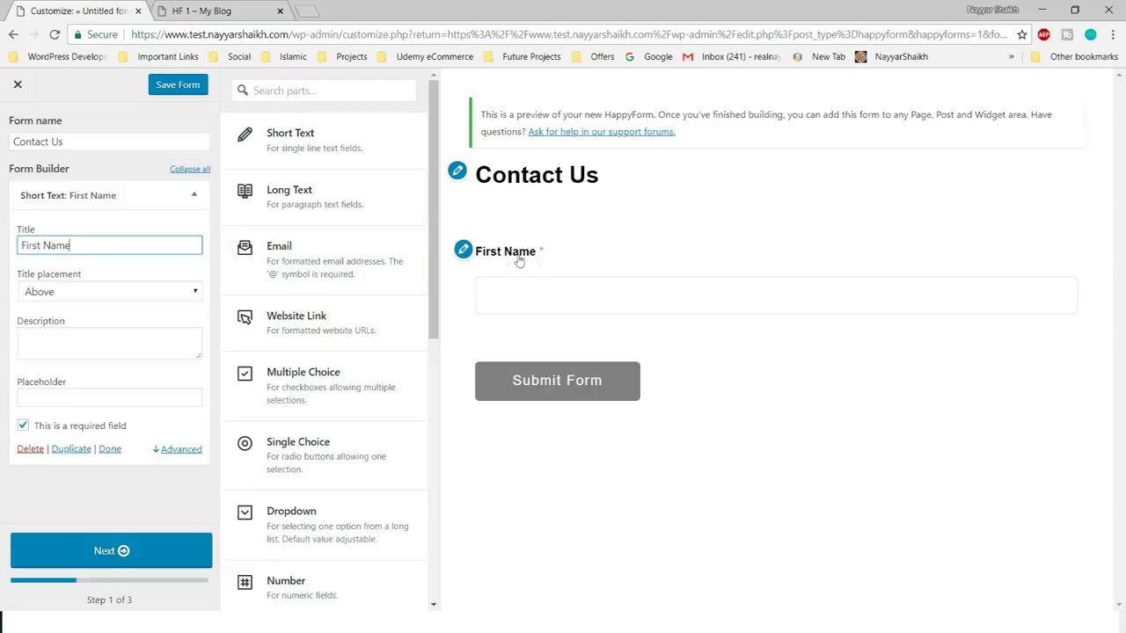
- Try First Name title placements Left, Below, Inside input and Display as placeholder in the preview
{"action": "left_click", "coordinate": [87, 295]}
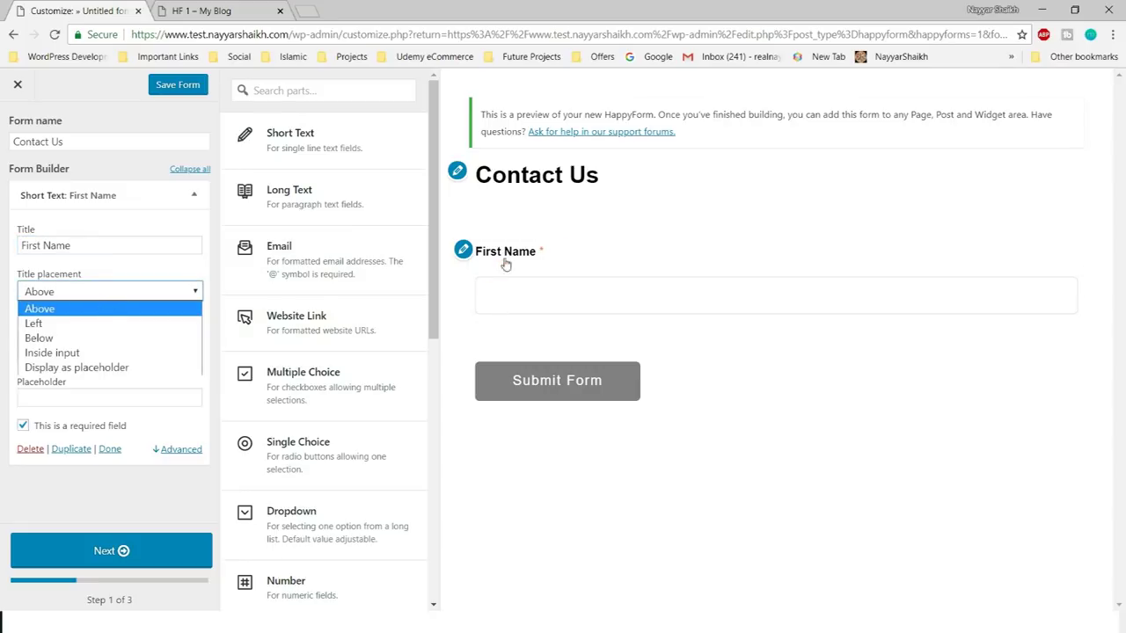
{"action": "left_click", "coordinate": [112, 324]}
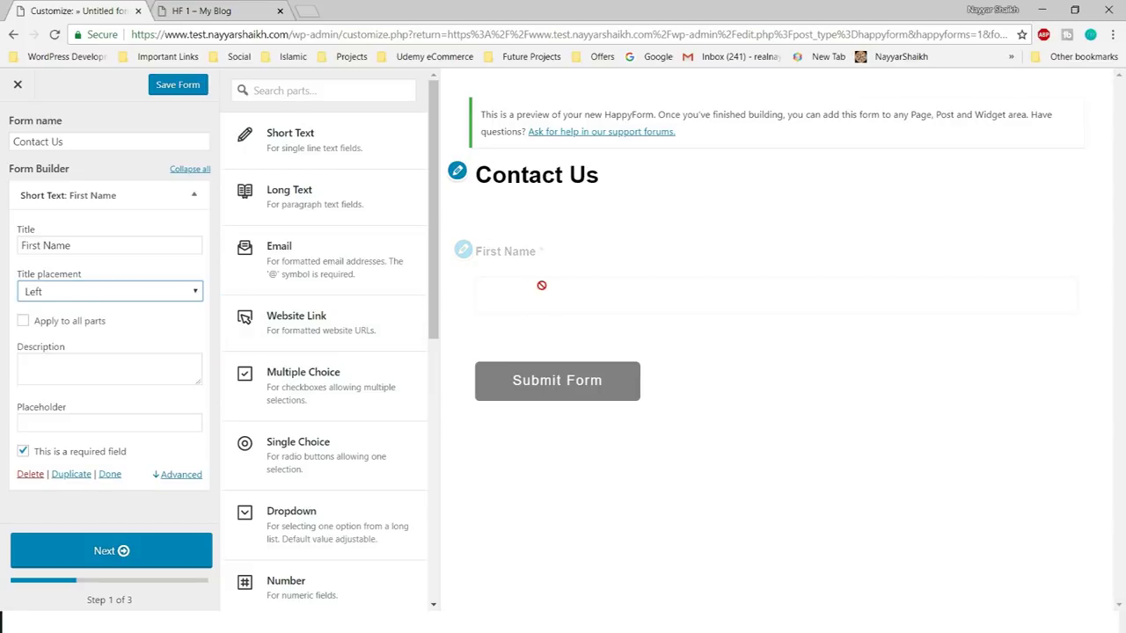
{"action": "left_click", "coordinate": [138, 295]}
{"action": "left_click", "coordinate": [127, 337]}
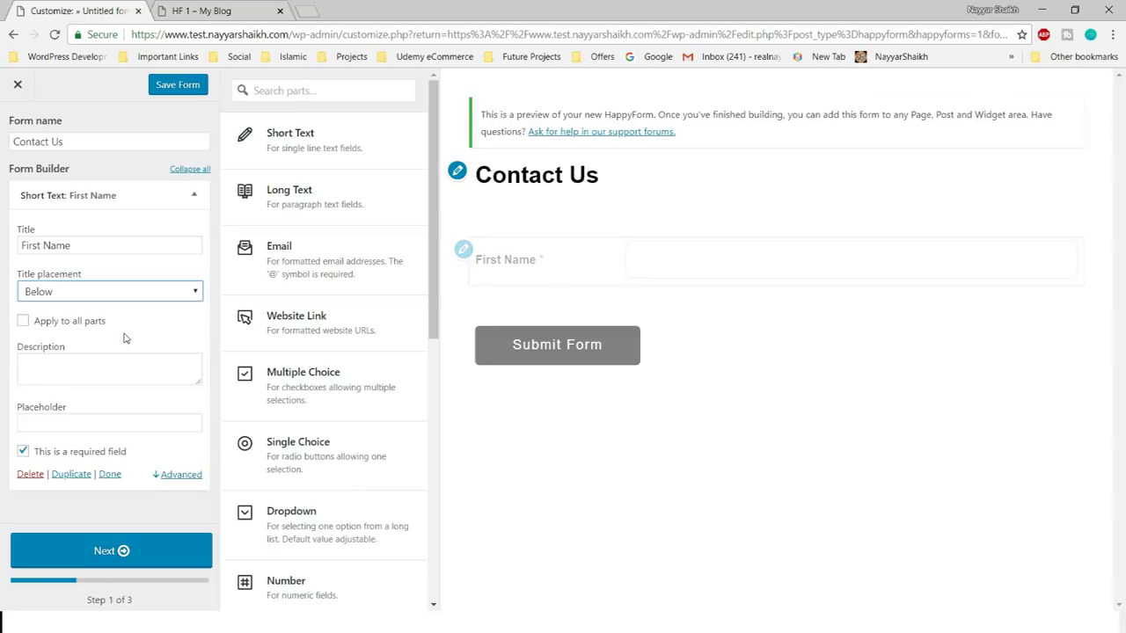
{"action": "left_click", "coordinate": [152, 293]}
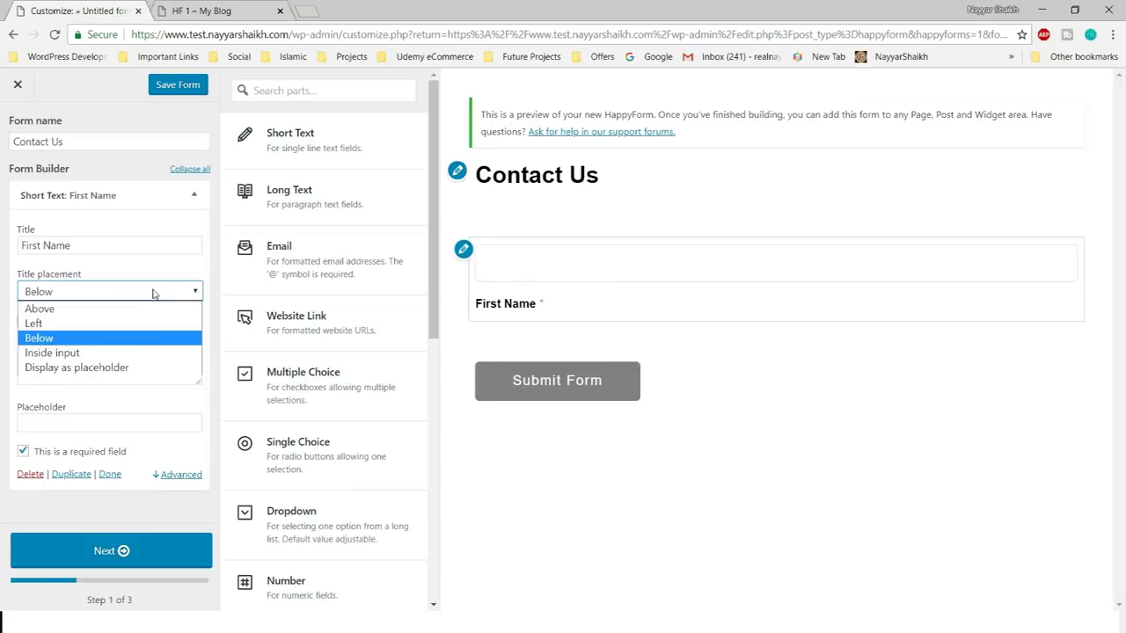
{"action": "left_click", "coordinate": [141, 353]}
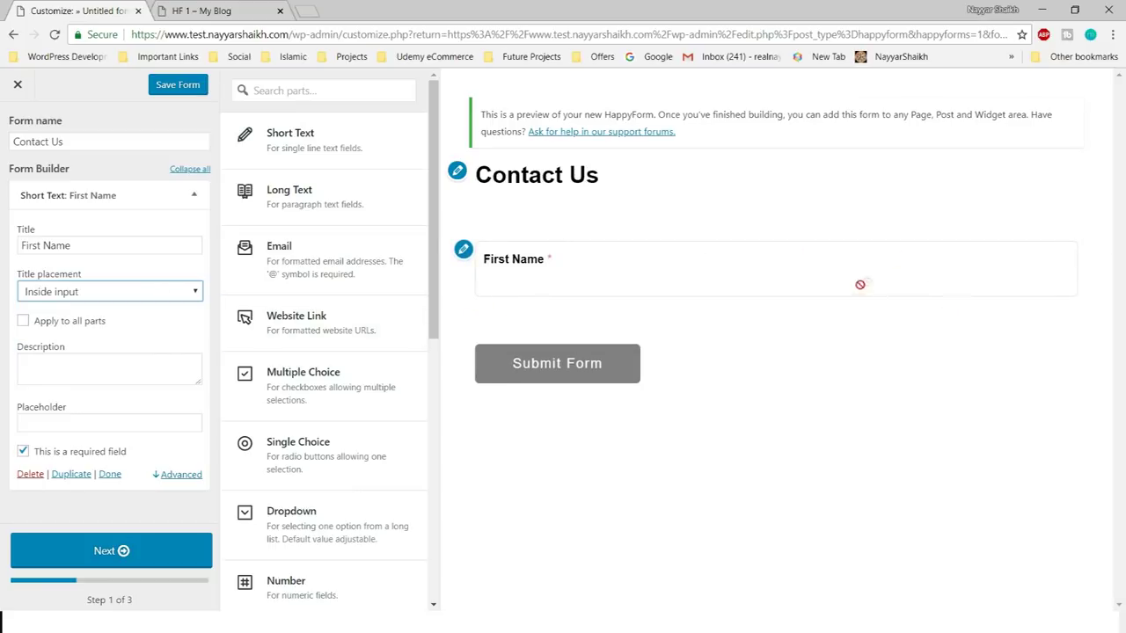
{"action": "left_click", "coordinate": [77, 297]}
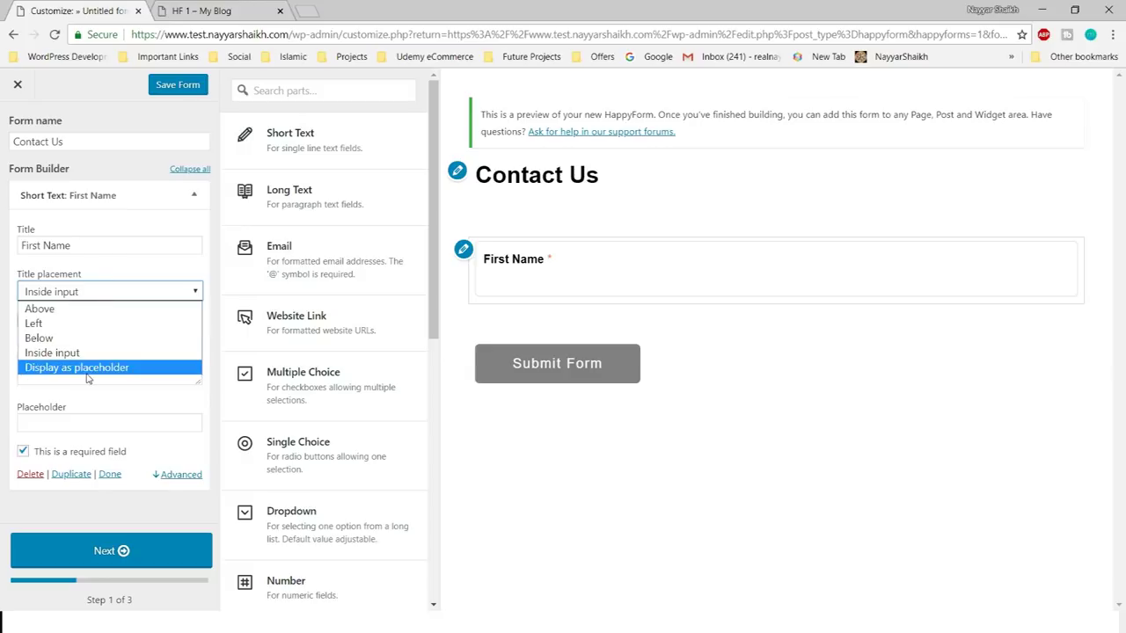
{"action": "left_click", "coordinate": [95, 364]}
{"action": "left_click", "coordinate": [555, 275]}
{"action": "left_click", "coordinate": [684, 229]}
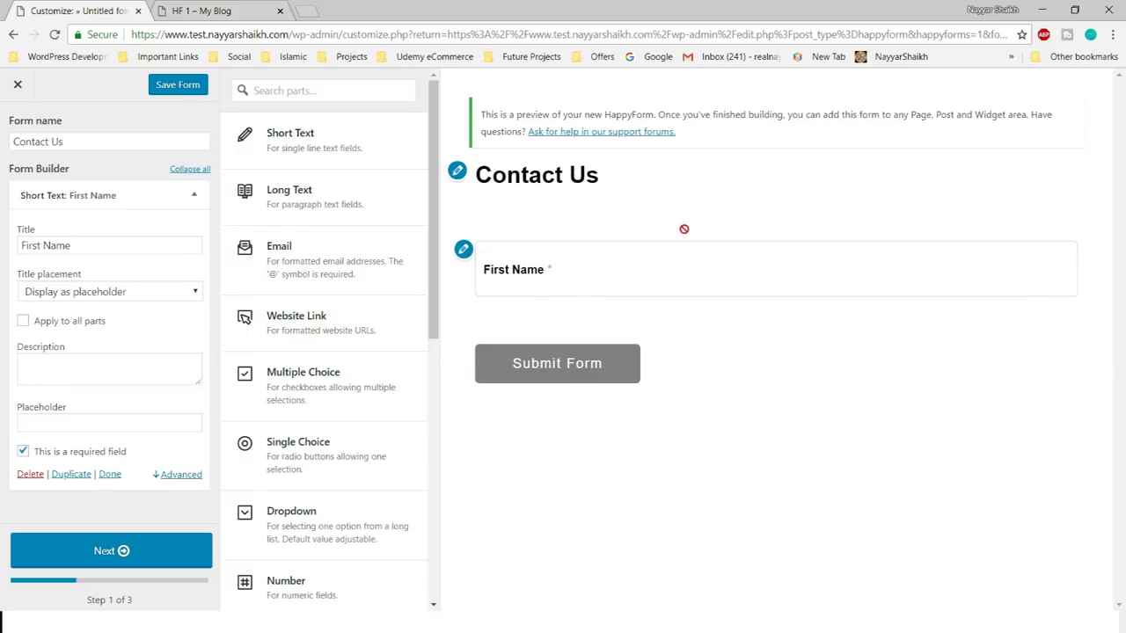
- Settle the First Name title placement on Inside input
{"action": "left_click", "coordinate": [97, 291]}
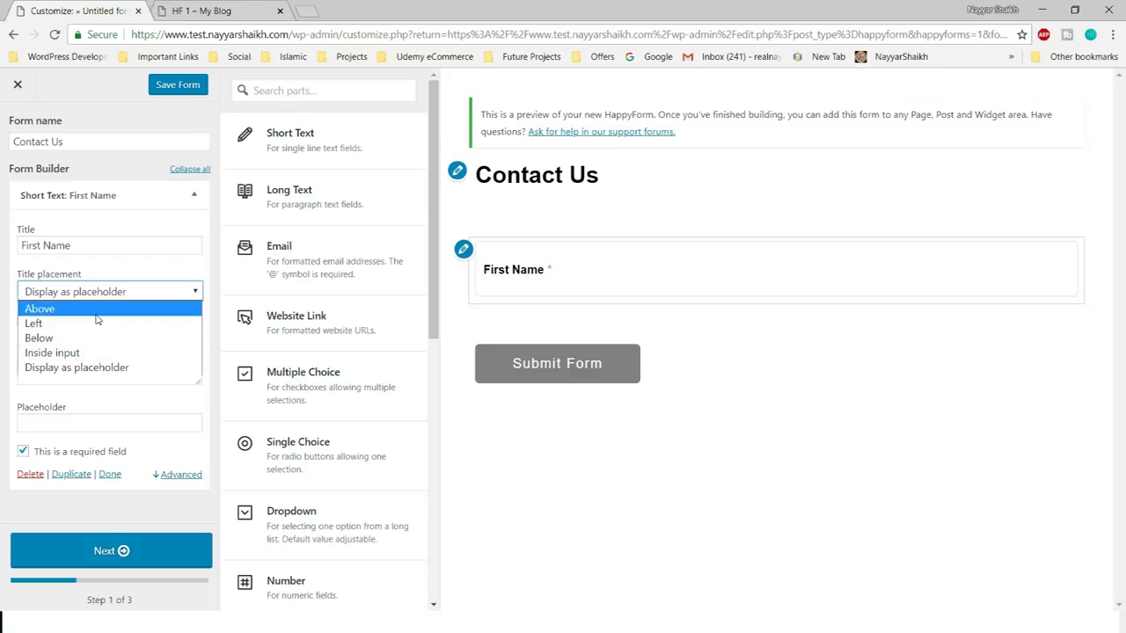
{"action": "left_click", "coordinate": [172, 250]}
{"action": "left_click", "coordinate": [172, 274]}
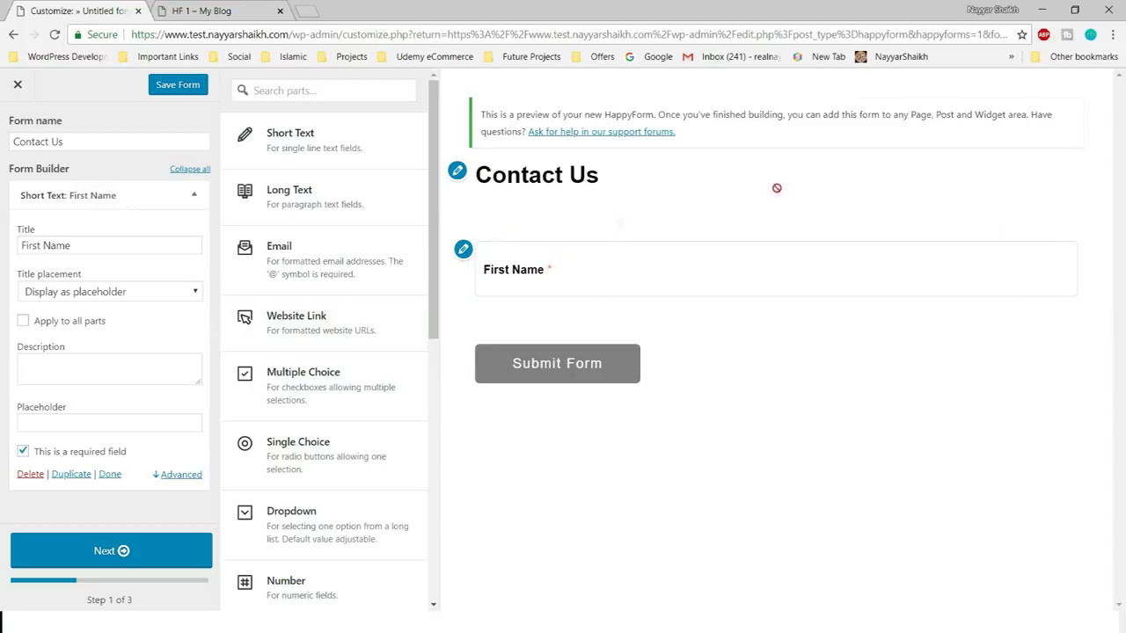
{"action": "left_click", "coordinate": [79, 291]}
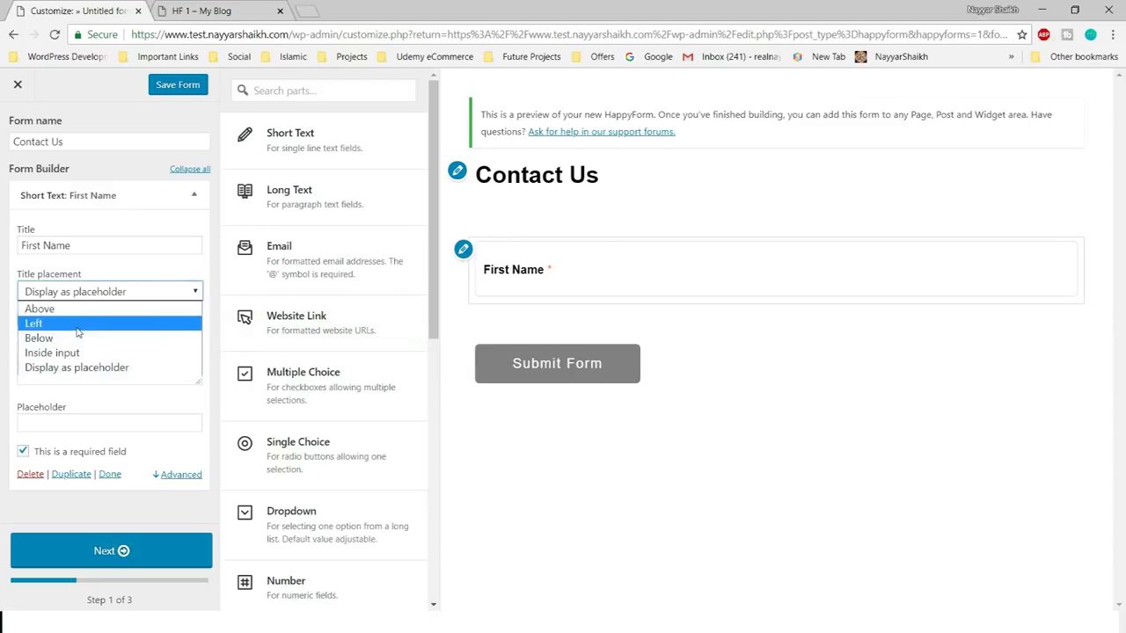
{"action": "left_click", "coordinate": [77, 324]}
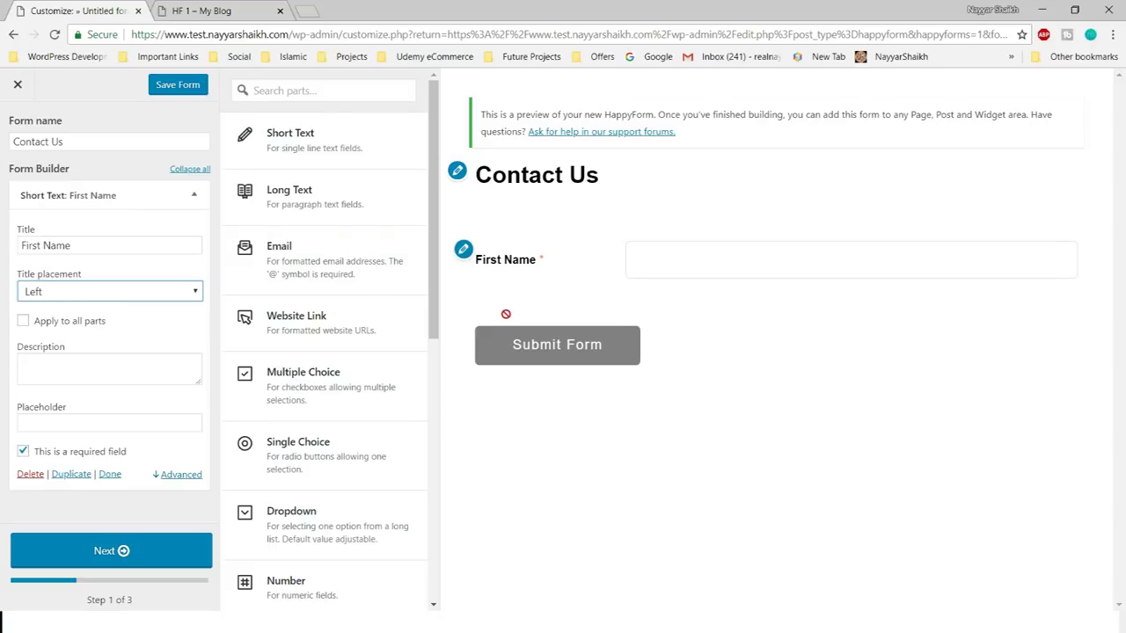
{"action": "left_click", "coordinate": [149, 292]}
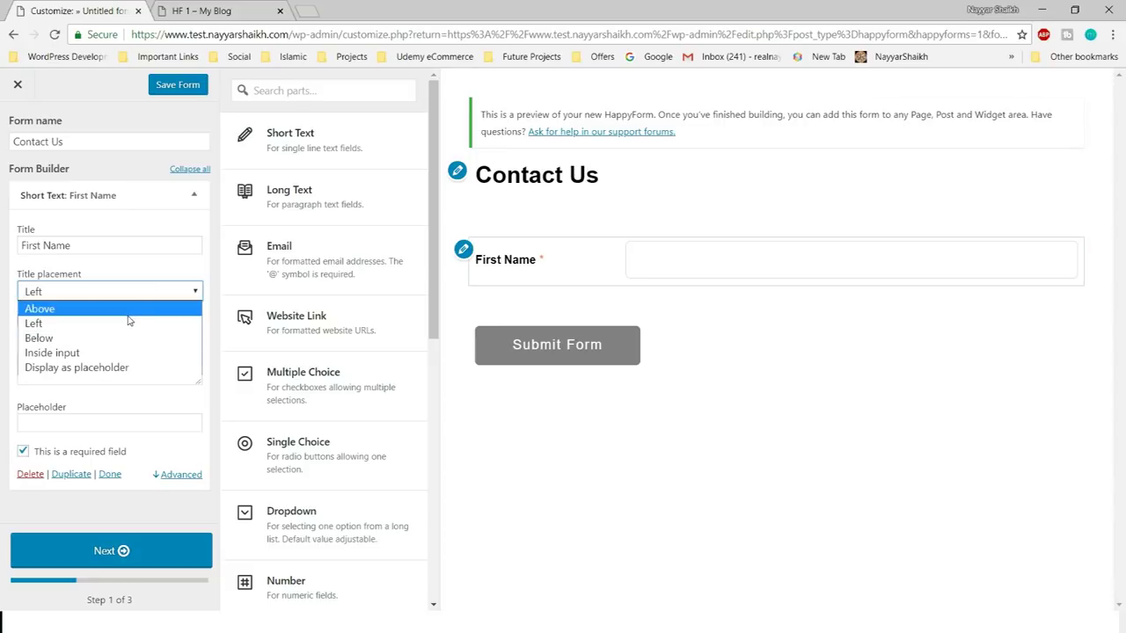
{"action": "left_click", "coordinate": [89, 352]}
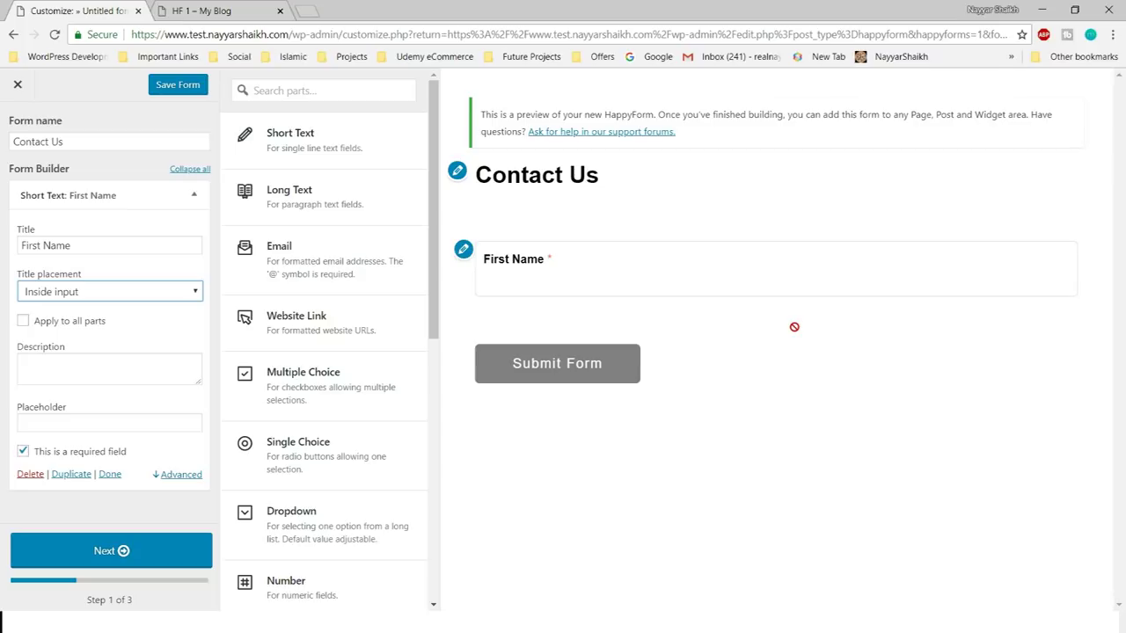
- Enter the description 'Enter Your First Name Here', fix the 'Enetr' typo, and show it as a tooltip
{"action": "left_click", "coordinate": [108, 370]}
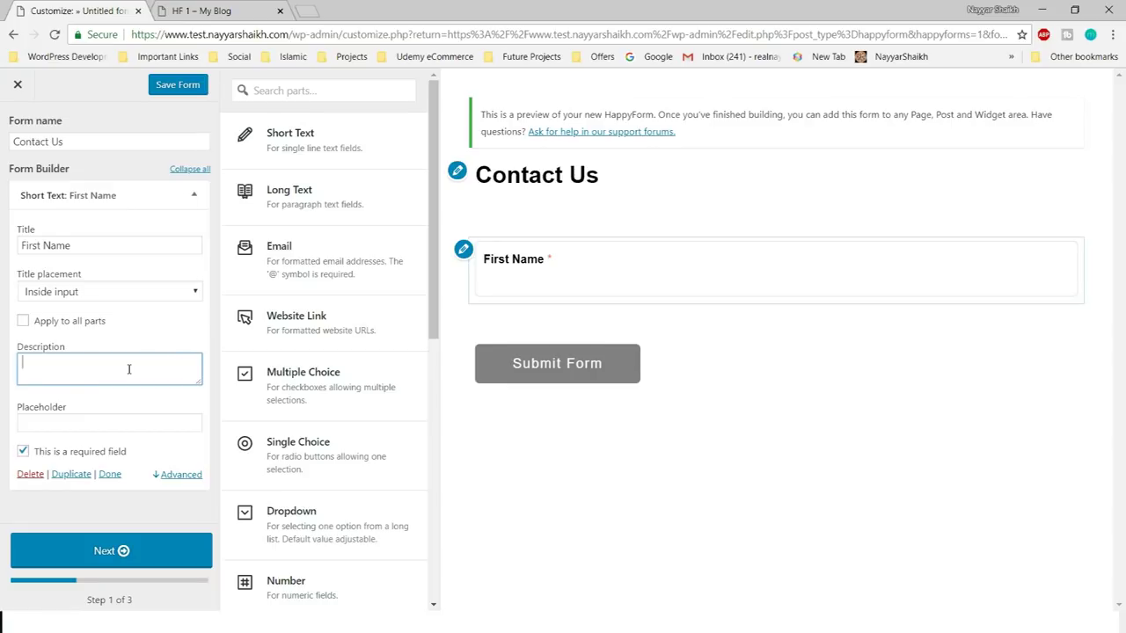
{"action": "type", "text": "Enetr Your"}
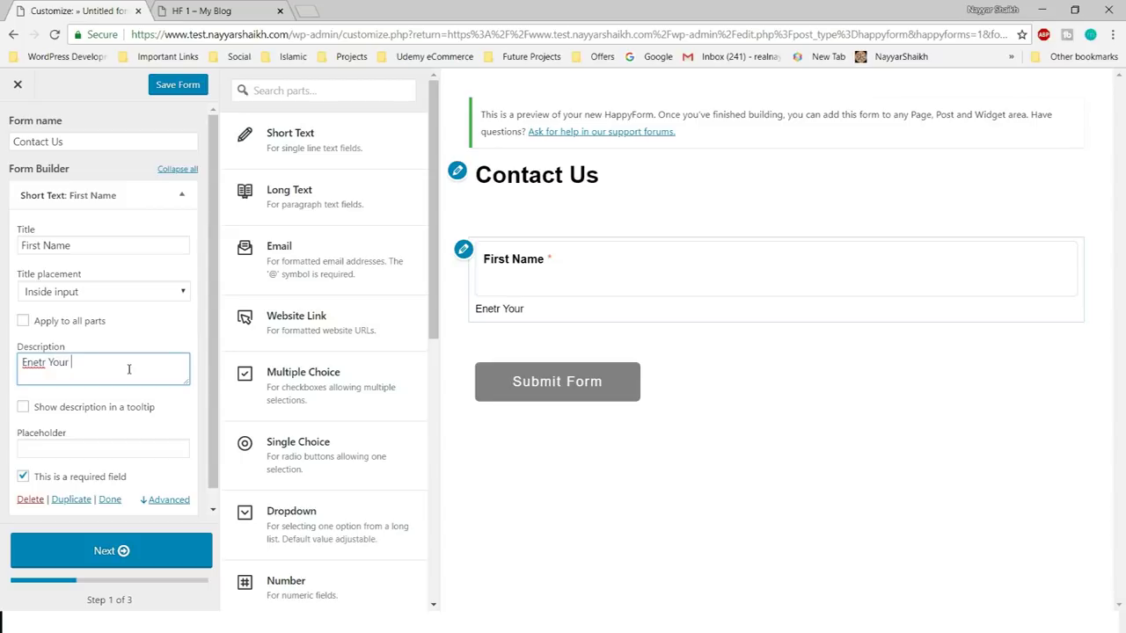
{"action": "type", "text": " First Name Here"}
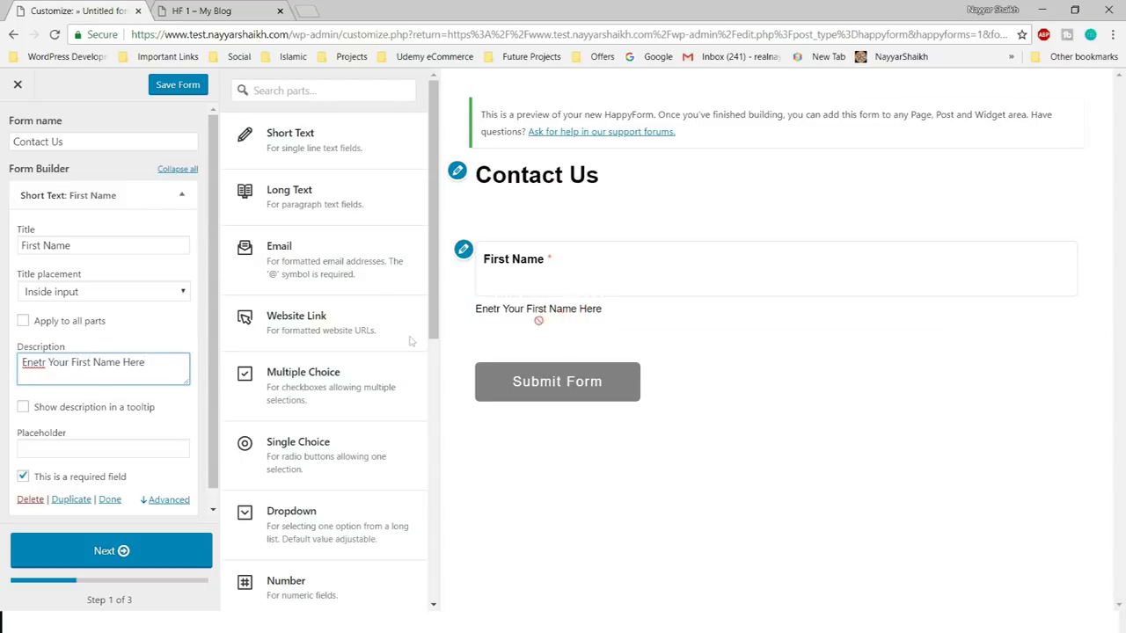
{"action": "right_click", "coordinate": [28, 370]}
{"action": "left_click", "coordinate": [42, 378]}
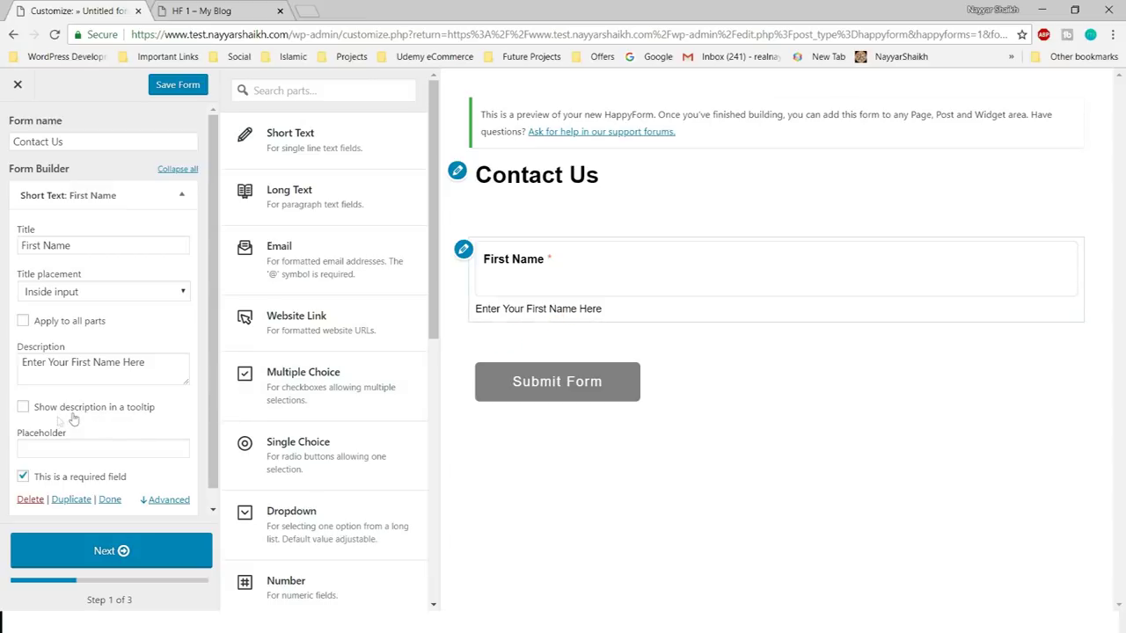
{"action": "left_click", "coordinate": [50, 417]}
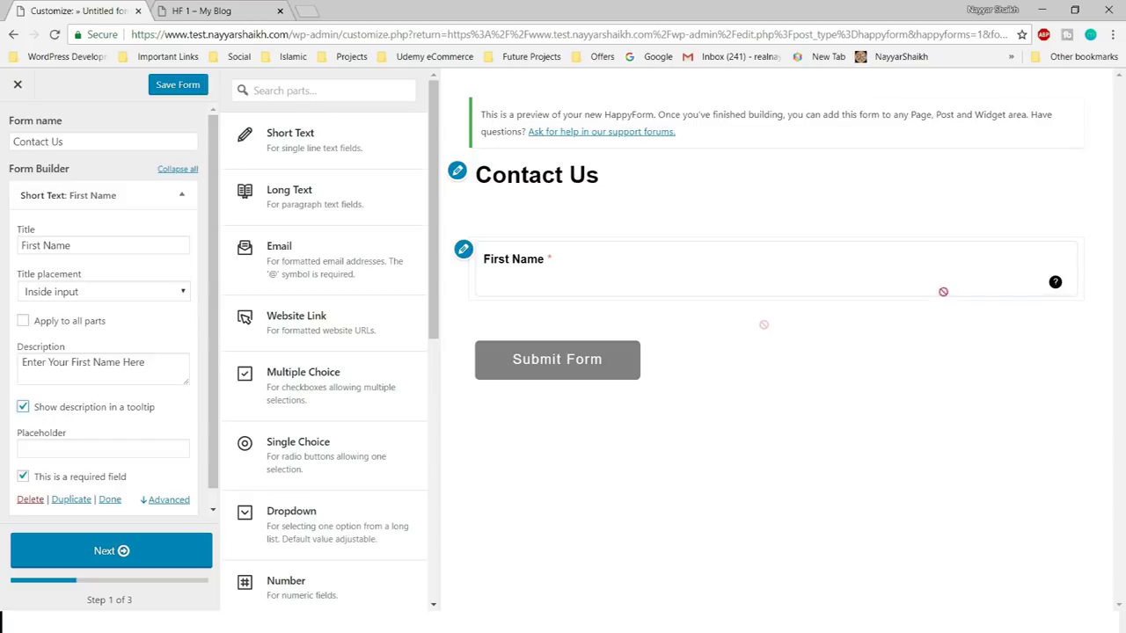
{"action": "mouse_move", "coordinate": [1054, 284]}
- Set First Name's placeholder to 'John', toggling the required checkbox off and back on
{"action": "scroll", "coordinate": [142, 413], "scroll_direction": "down", "scroll_amount": 1}
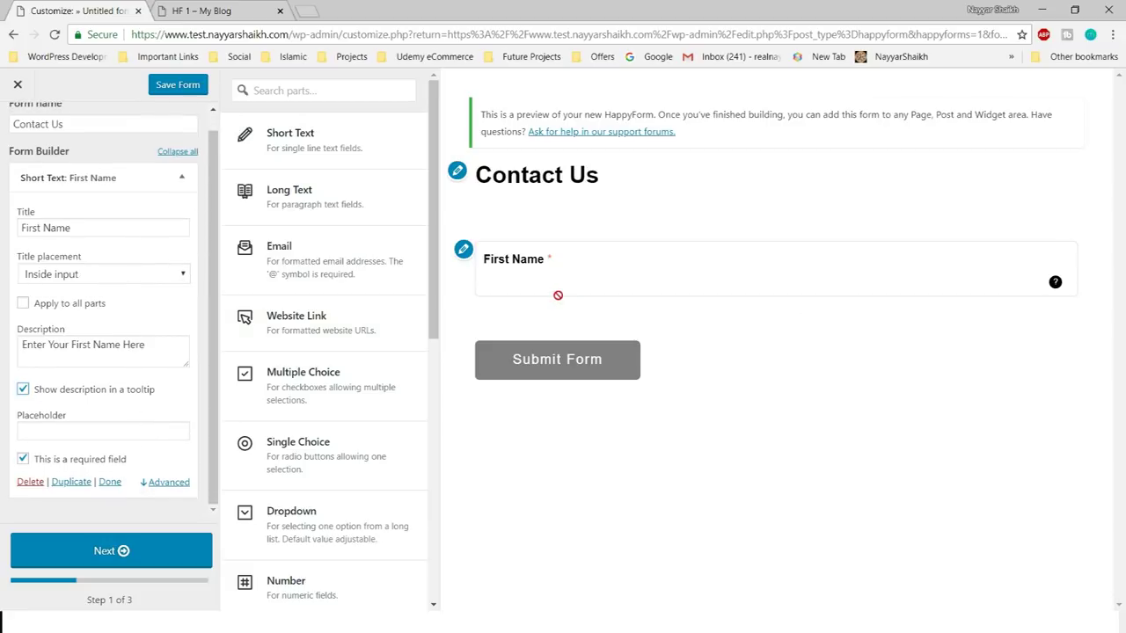
{"action": "left_click", "coordinate": [103, 434]}
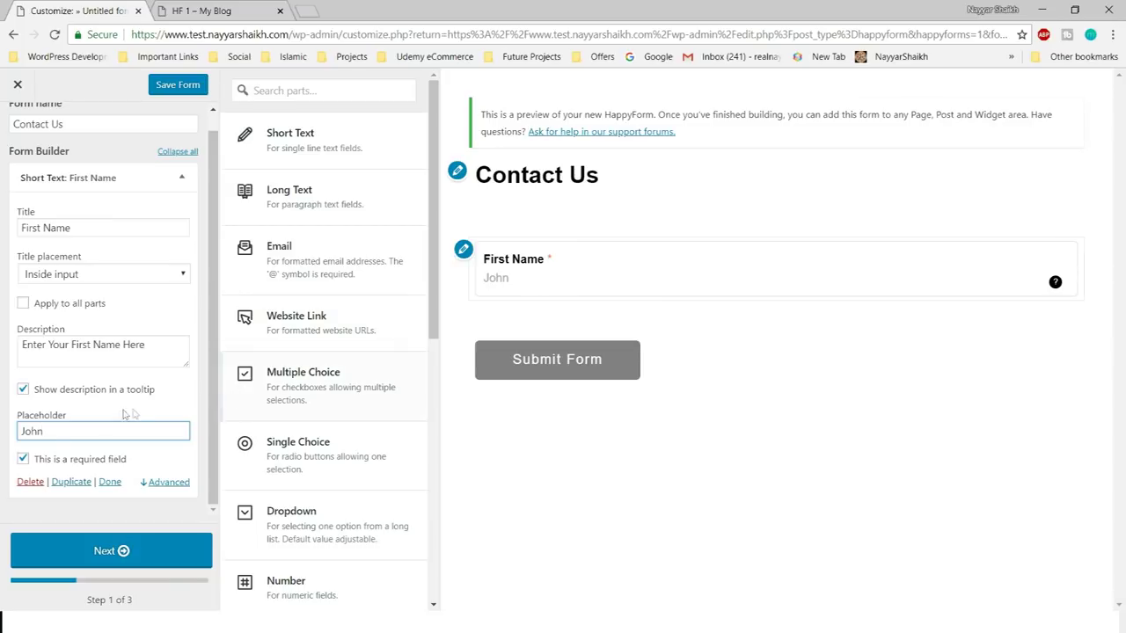
{"action": "left_click", "coordinate": [58, 467]}
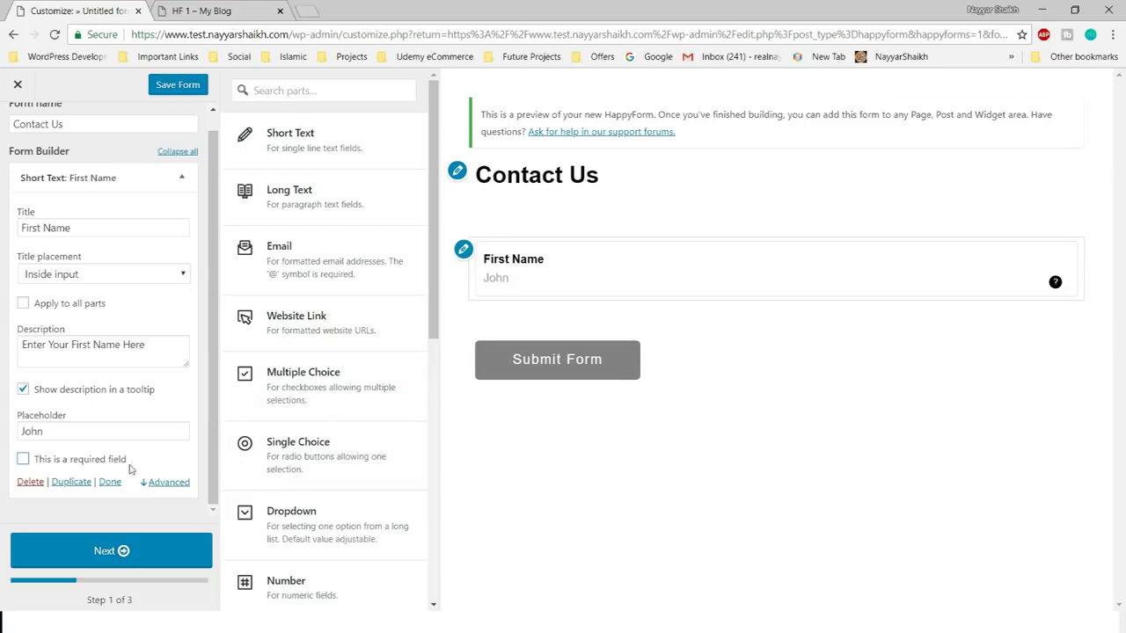
{"action": "left_click", "coordinate": [100, 464]}
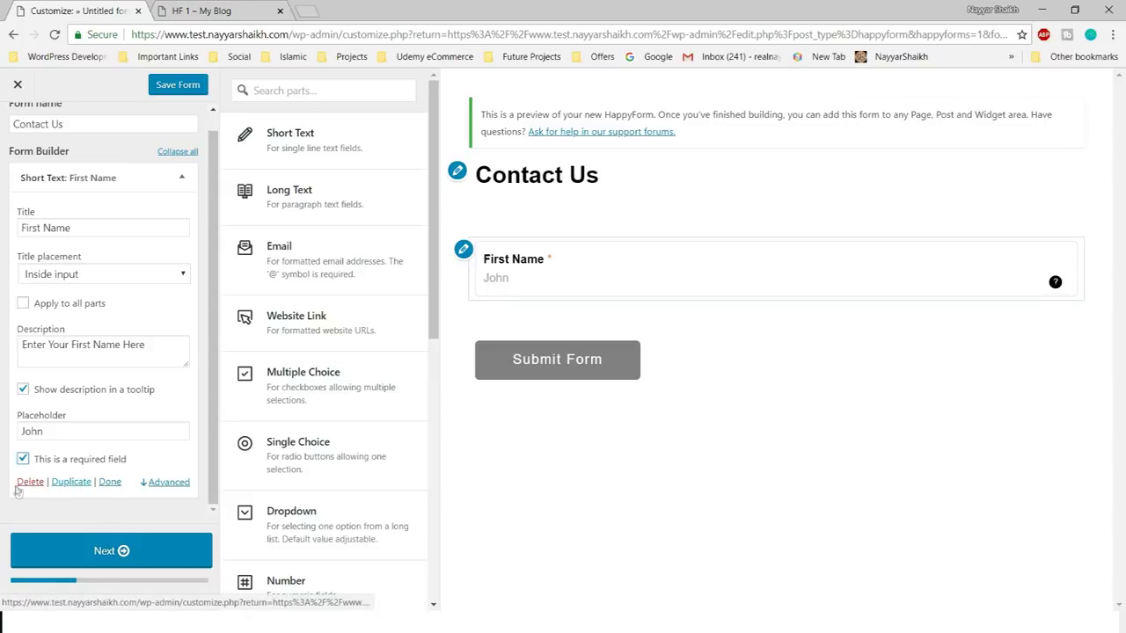
- Set the First Name field's Width to Half in its advanced options, then collapse its settings
{"action": "left_click", "coordinate": [110, 482]}
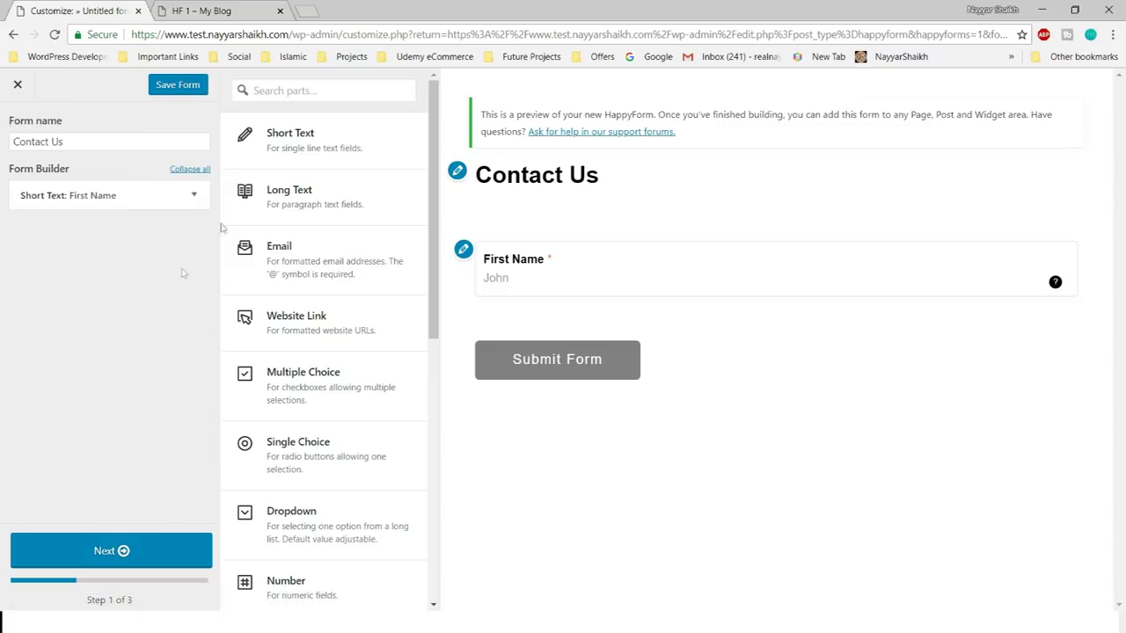
{"action": "left_click", "coordinate": [195, 196]}
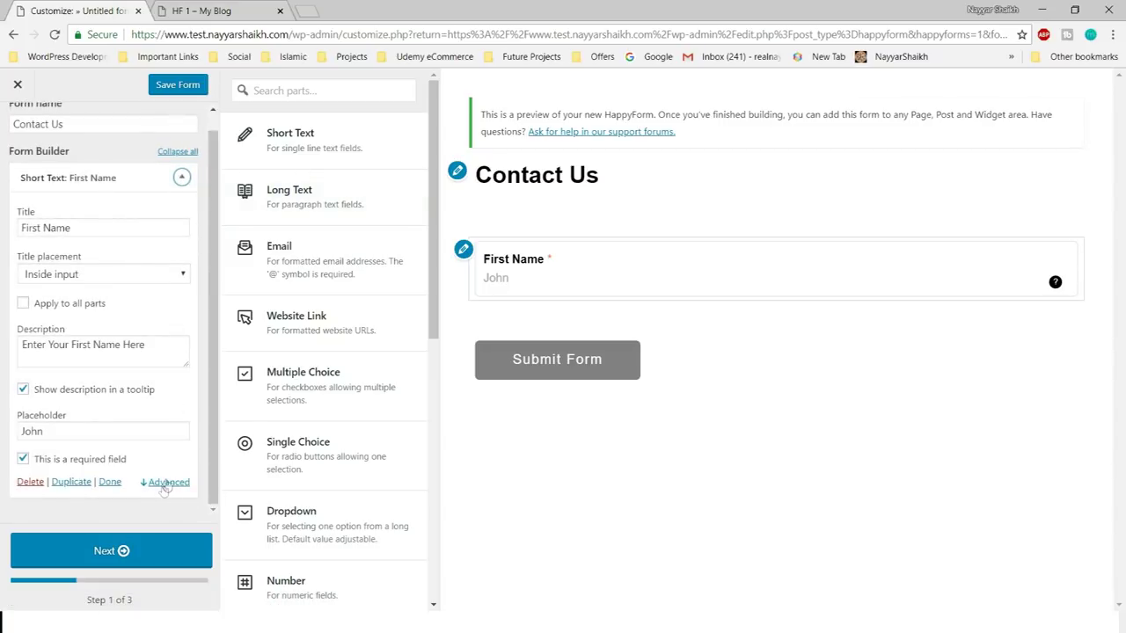
{"action": "left_click", "coordinate": [167, 481]}
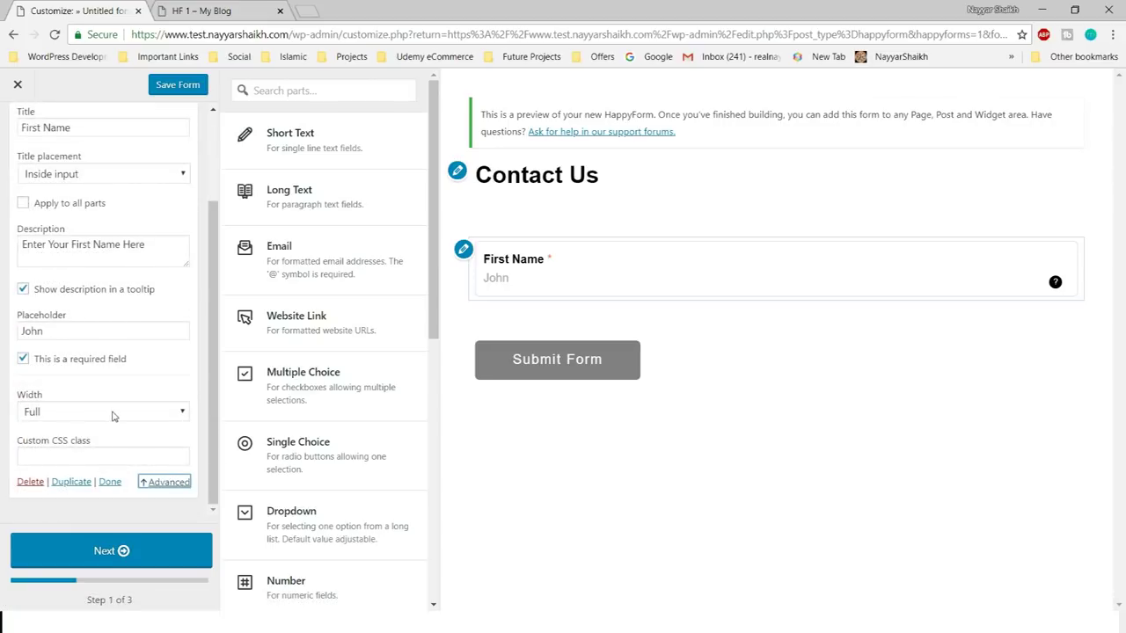
{"action": "left_click", "coordinate": [112, 414]}
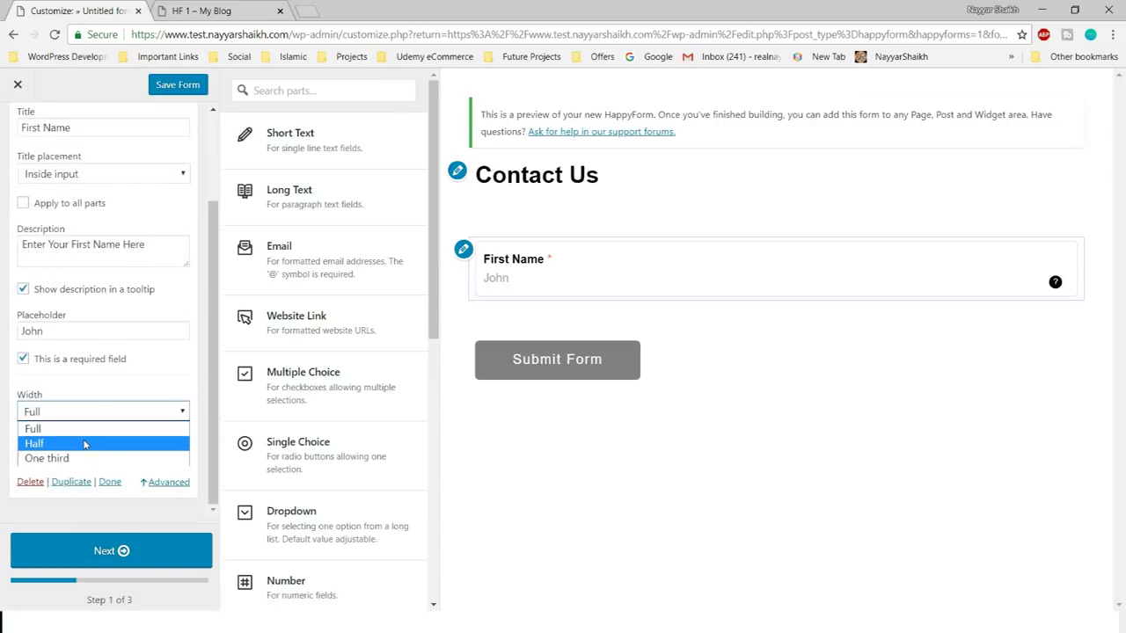
{"action": "left_click", "coordinate": [83, 443]}
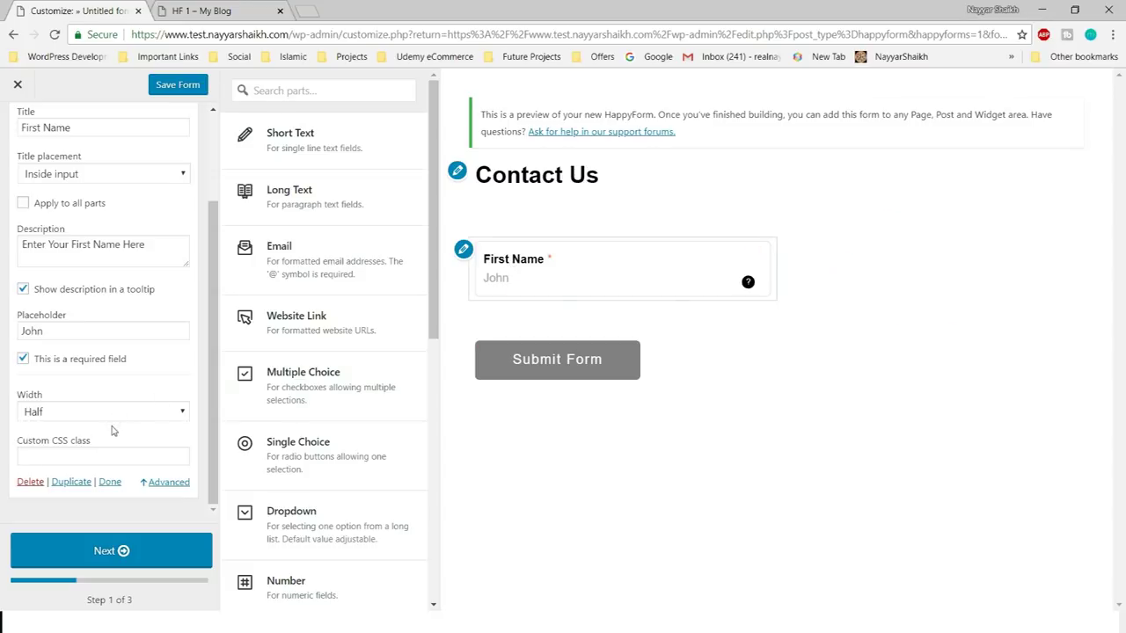
{"action": "left_click", "coordinate": [74, 486]}
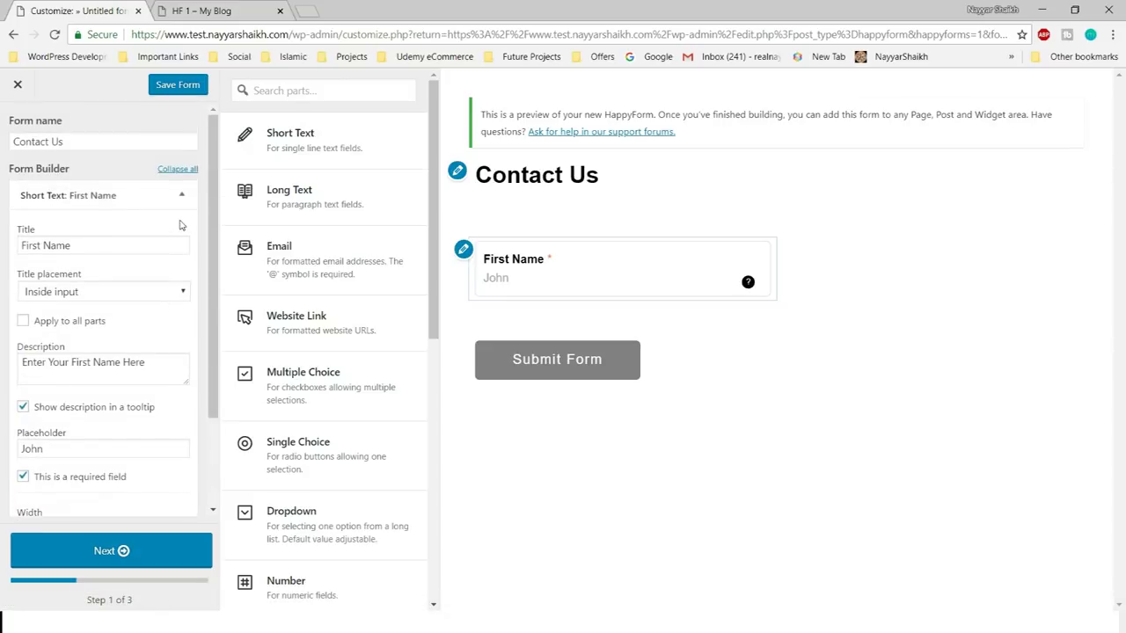
{"action": "left_click", "coordinate": [181, 194]}
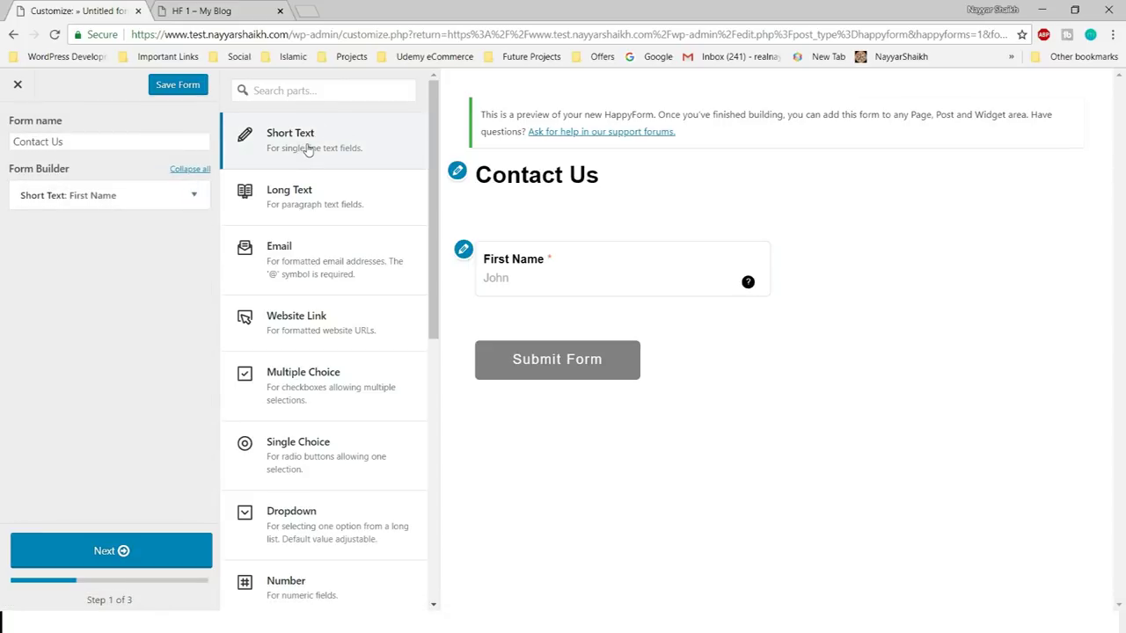
- Add an extra Short Text field, then delete it again
{"action": "left_click", "coordinate": [308, 150]}
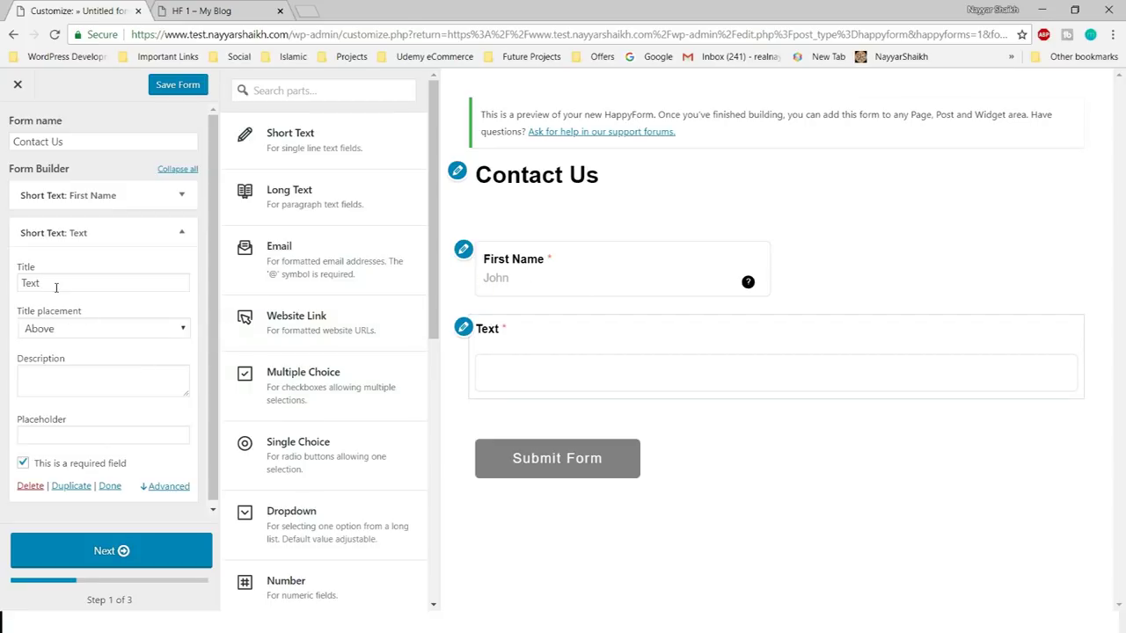
{"action": "left_click", "coordinate": [79, 333]}
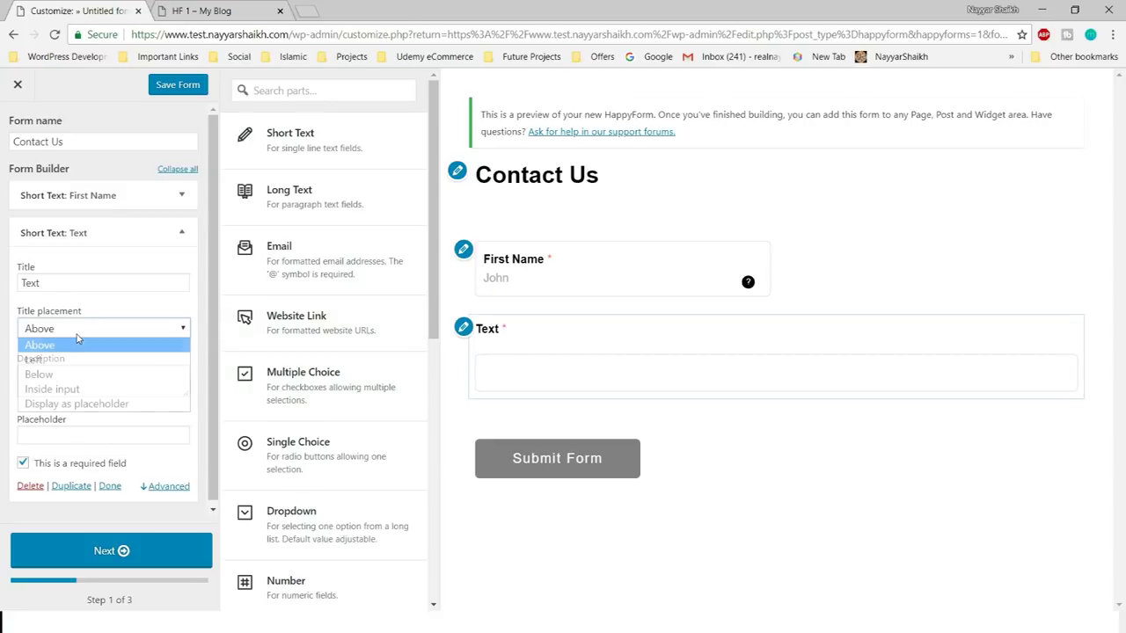
{"action": "left_click", "coordinate": [77, 344]}
{"action": "scroll", "coordinate": [102, 442], "scroll_direction": "down", "scroll_amount": 1}
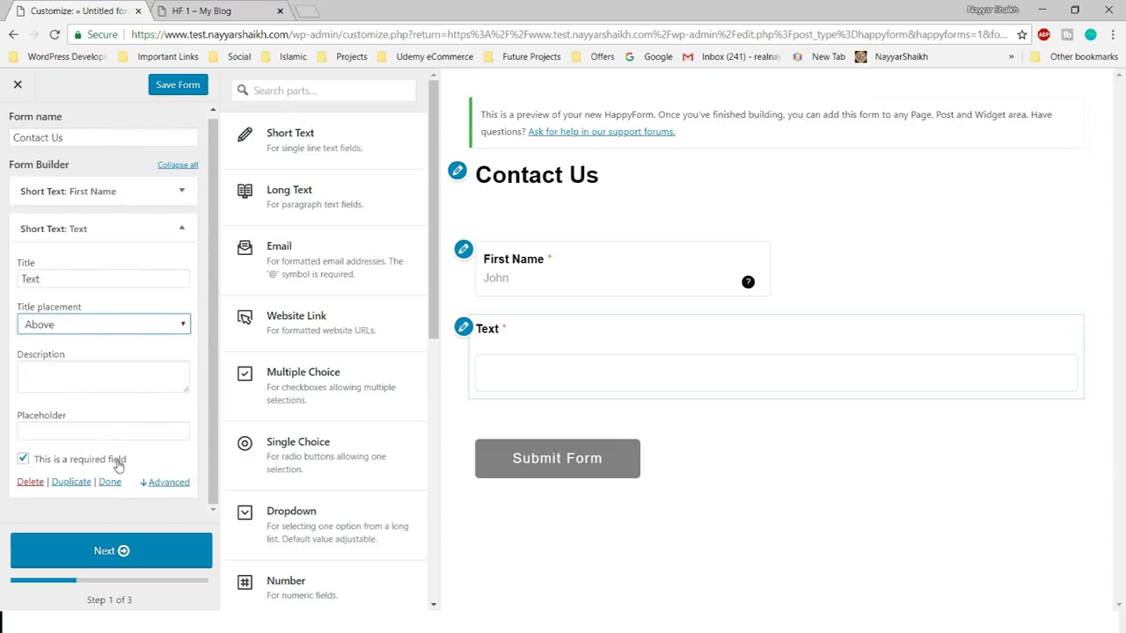
{"action": "left_click", "coordinate": [30, 482]}
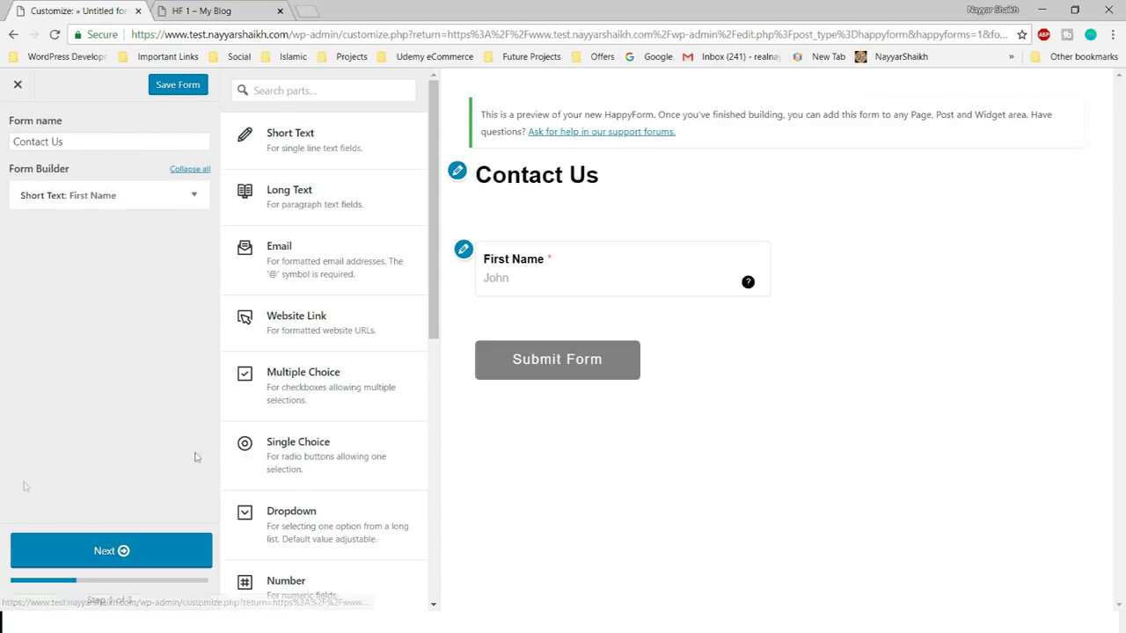
- Duplicate First Name and retitle the copy 'Last Name' with description 'Enter Your Last Name Here'
{"action": "left_click", "coordinate": [183, 194]}
{"action": "scroll", "coordinate": [123, 396], "scroll_direction": "down", "scroll_amount": 3}
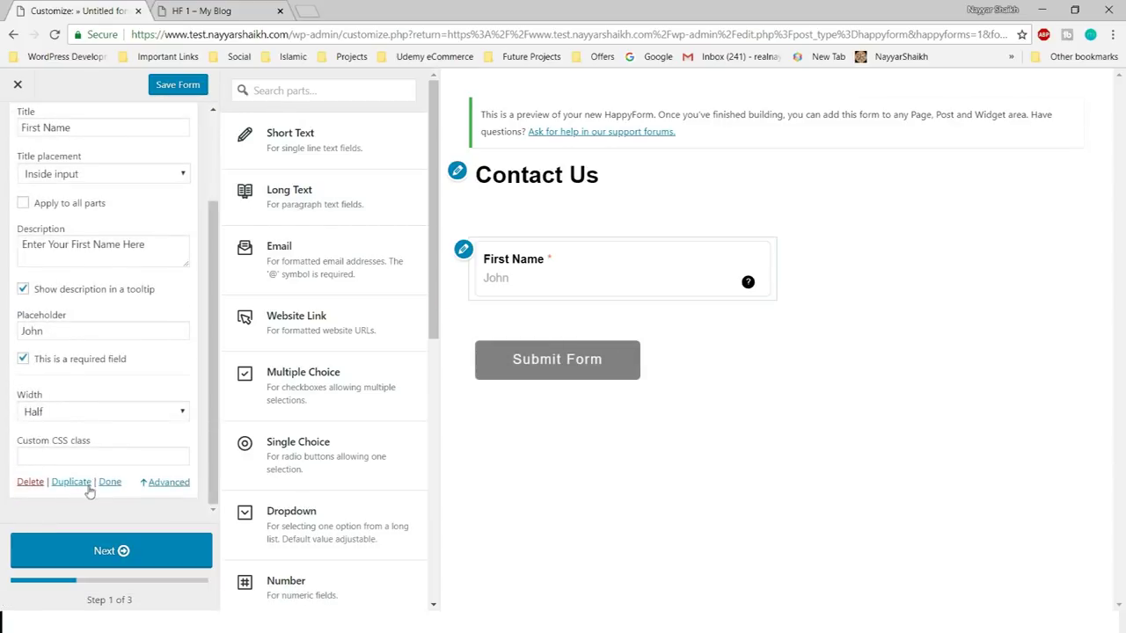
{"action": "left_click", "coordinate": [71, 479]}
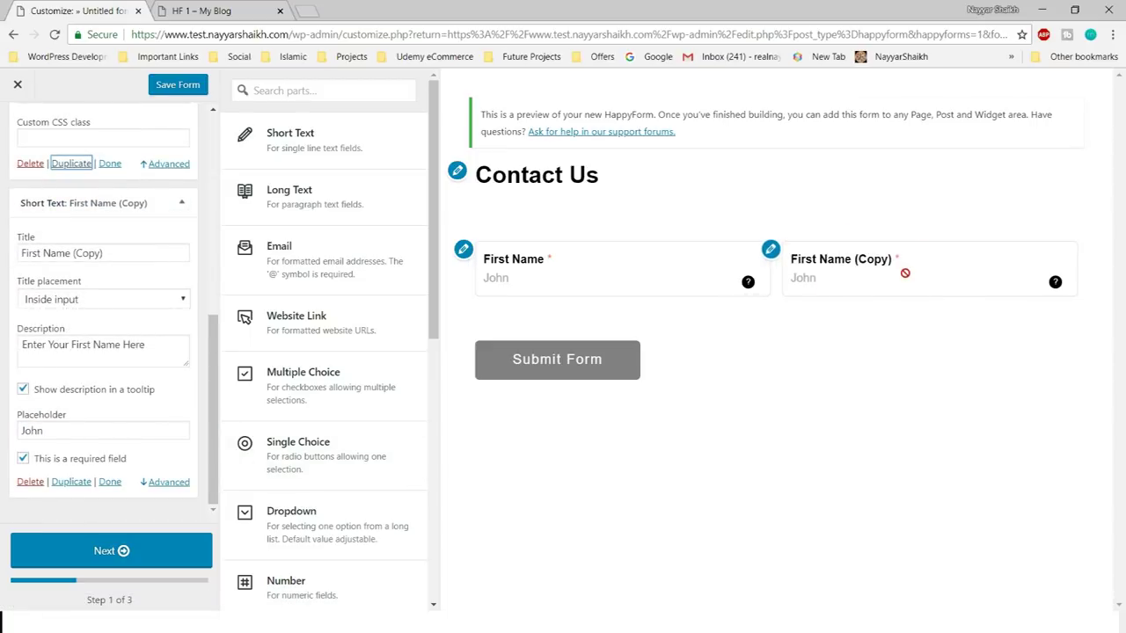
{"action": "triple_click", "coordinate": [125, 254]}
{"action": "type", "text": "Last"}
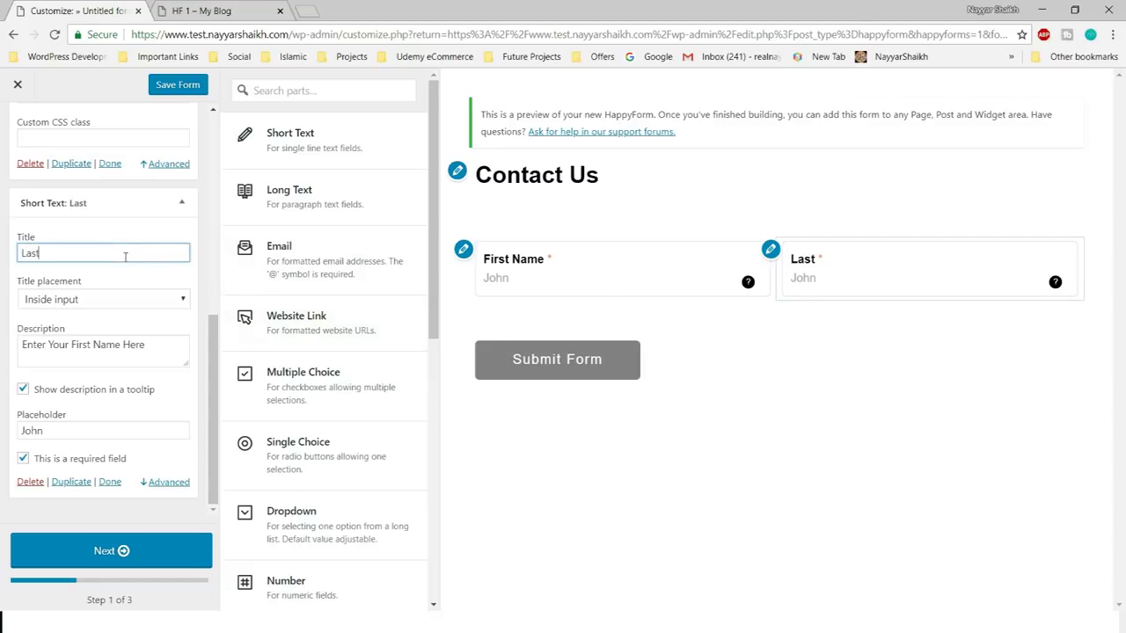
{"action": "type", "text": " Name"}
{"action": "left_click_drag", "start_coordinate": [72, 344], "coordinate": [97, 346]}
{"action": "type", "text": "Last"}
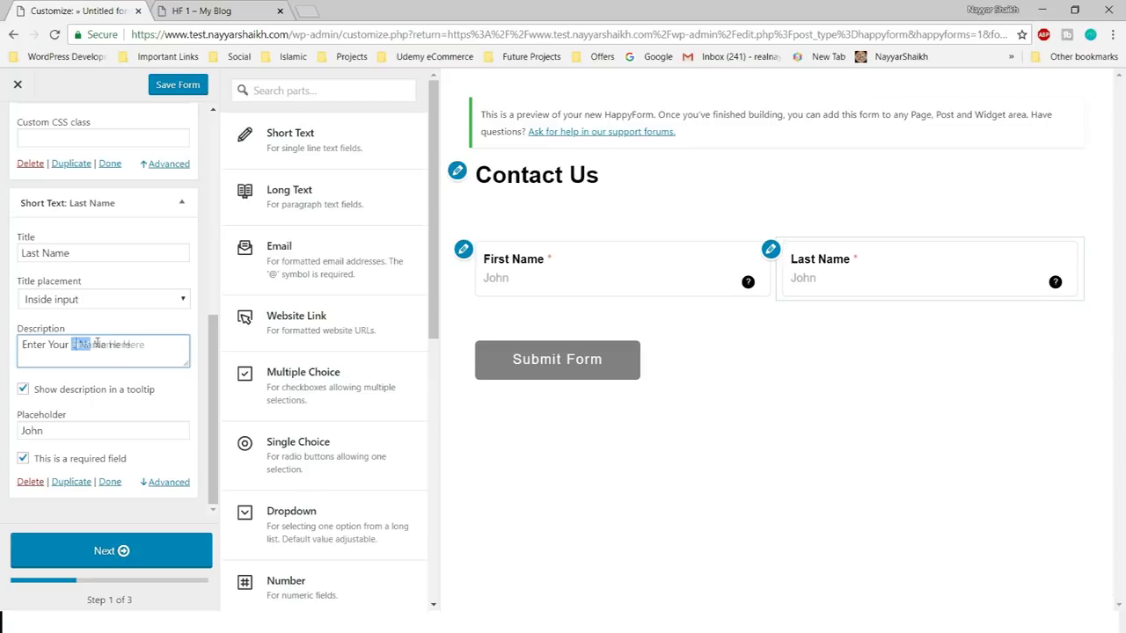
- Replace the copy's 'John' placeholder with 'Doe' and collapse the Last Name settings
{"action": "mouse_move", "coordinate": [1056, 284]}
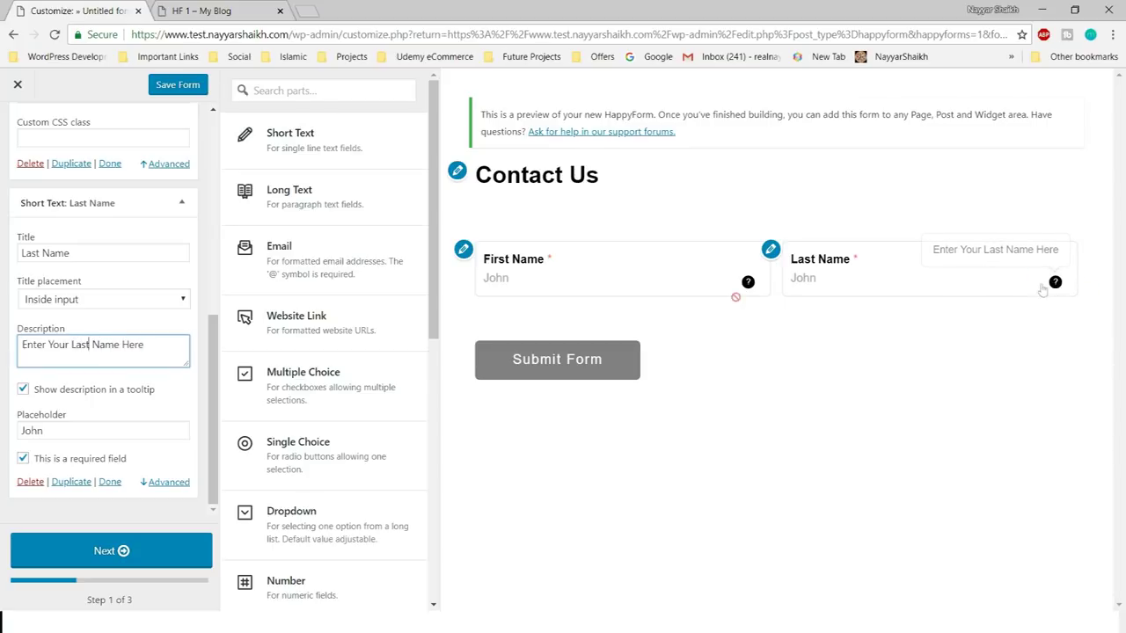
{"action": "left_click", "coordinate": [99, 432]}
{"action": "double_click", "coordinate": [98, 432]}
{"action": "type", "text": "Doe"}
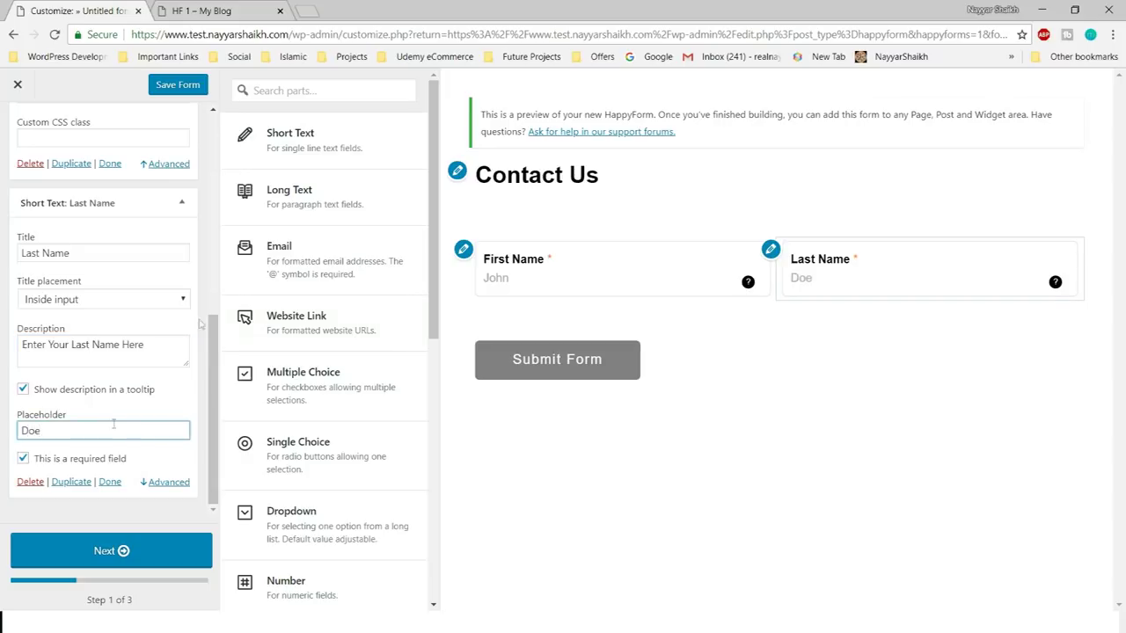
{"action": "left_click", "coordinate": [181, 204]}
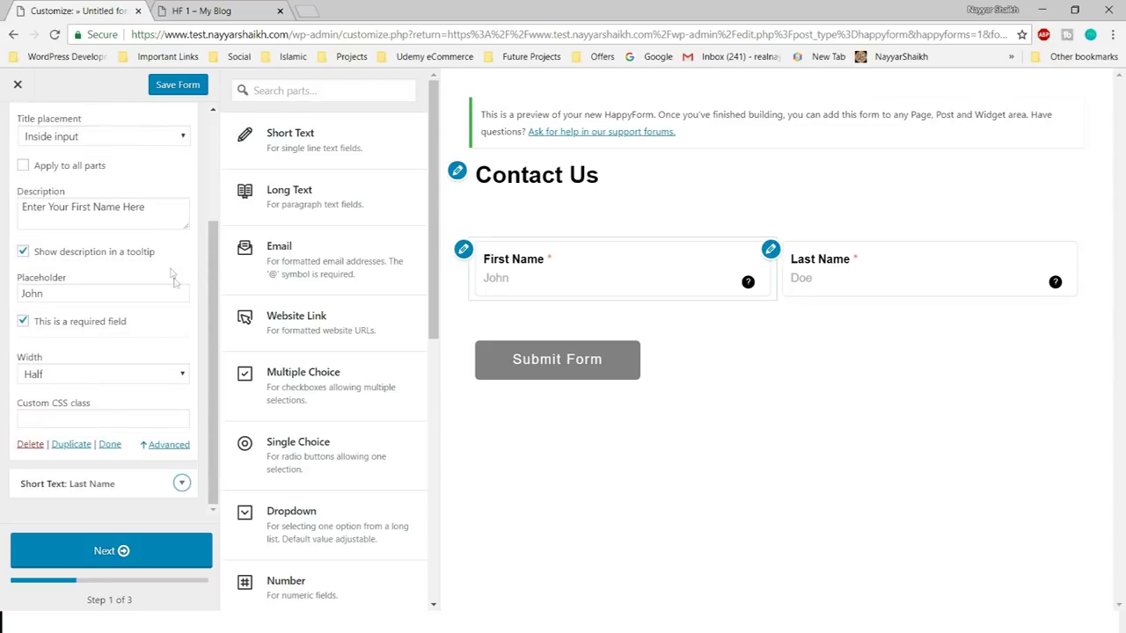
{"action": "scroll", "coordinate": [181, 215], "scroll_direction": "up", "scroll_amount": 4}
{"action": "left_click", "coordinate": [194, 196]}
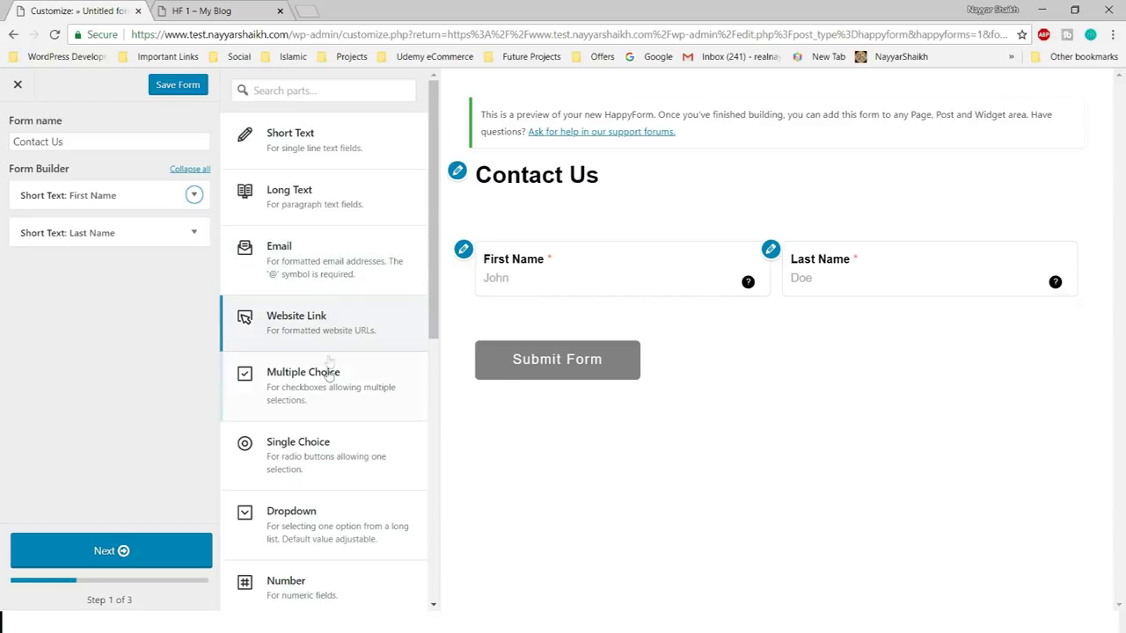
{"action": "scroll", "coordinate": [339, 396], "scroll_direction": "down", "scroll_amount": 3}
{"action": "scroll", "coordinate": [340, 422], "scroll_direction": "up", "scroll_amount": 3}
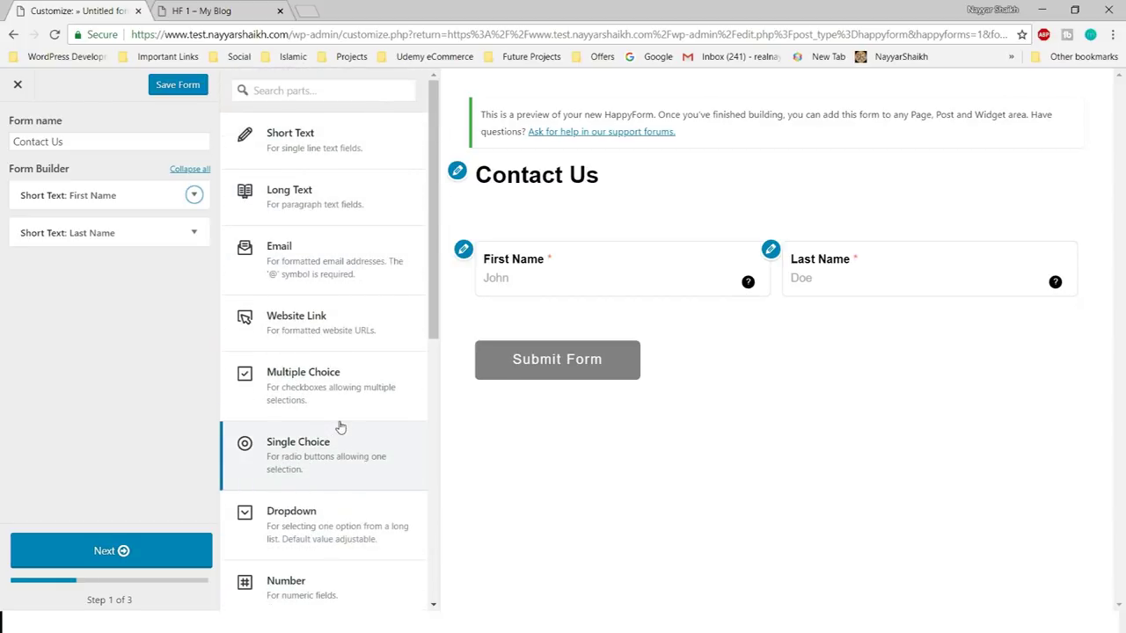
{"action": "left_click", "coordinate": [332, 144]}
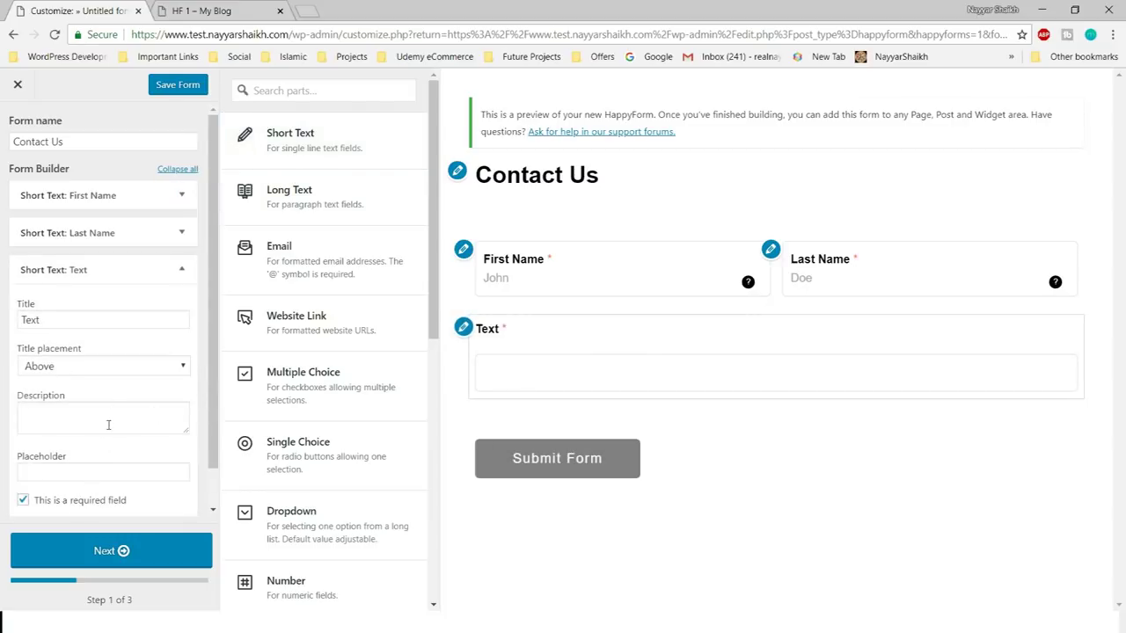
{"action": "left_click", "coordinate": [90, 320]}
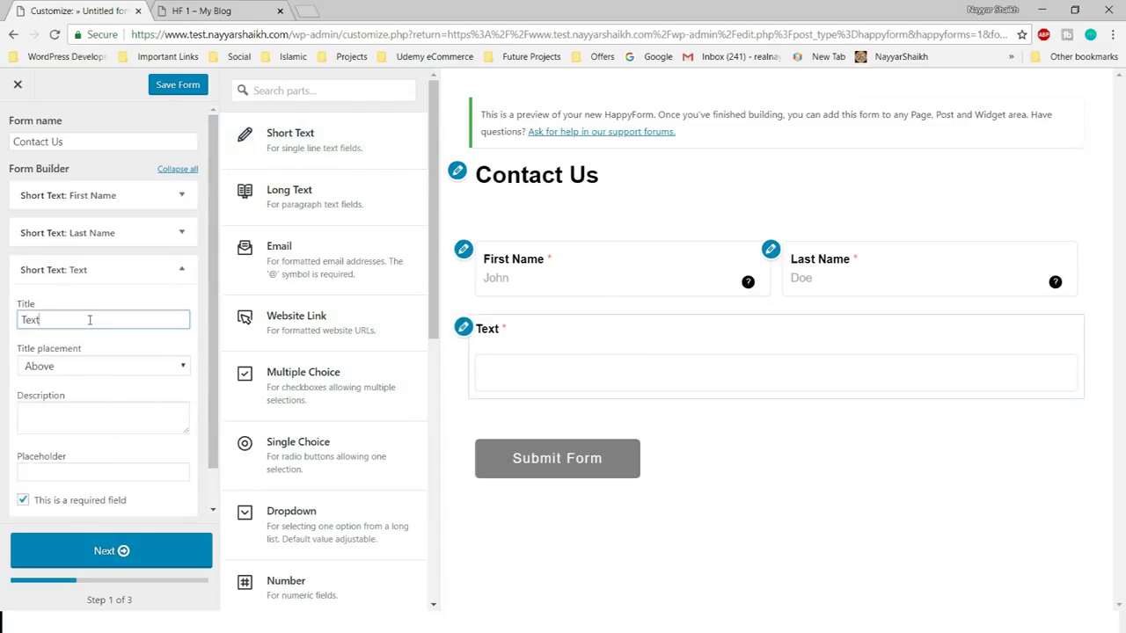
{"action": "key", "text": "ctrl+a"}
{"action": "type", "text": "Phone Number"}
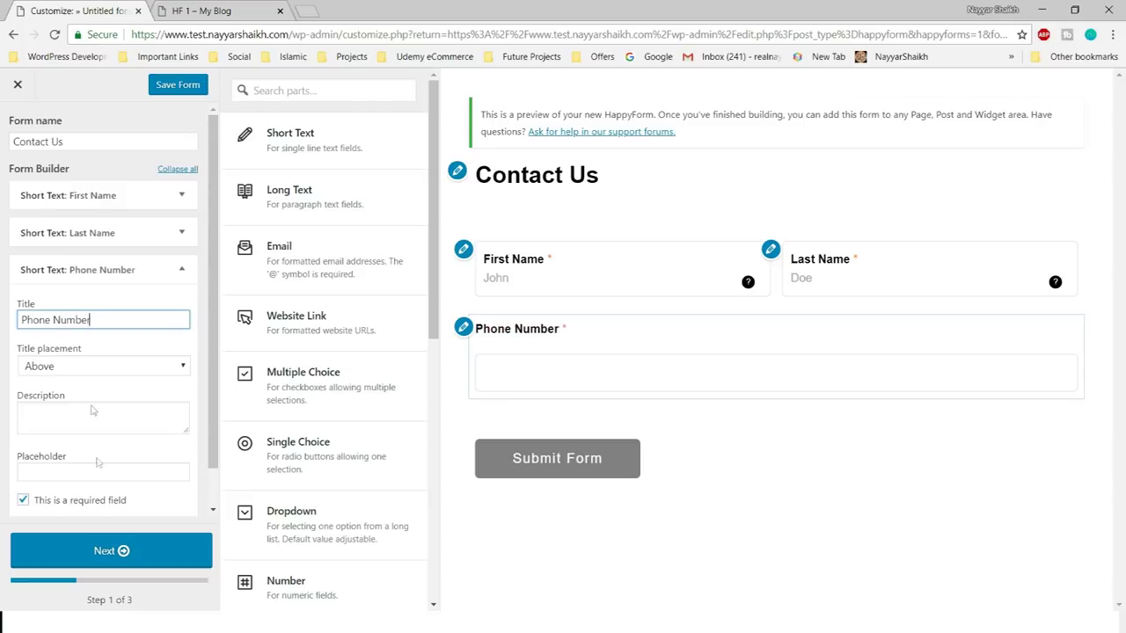
{"action": "scroll", "coordinate": [98, 463], "scroll_direction": "down", "scroll_amount": 1}
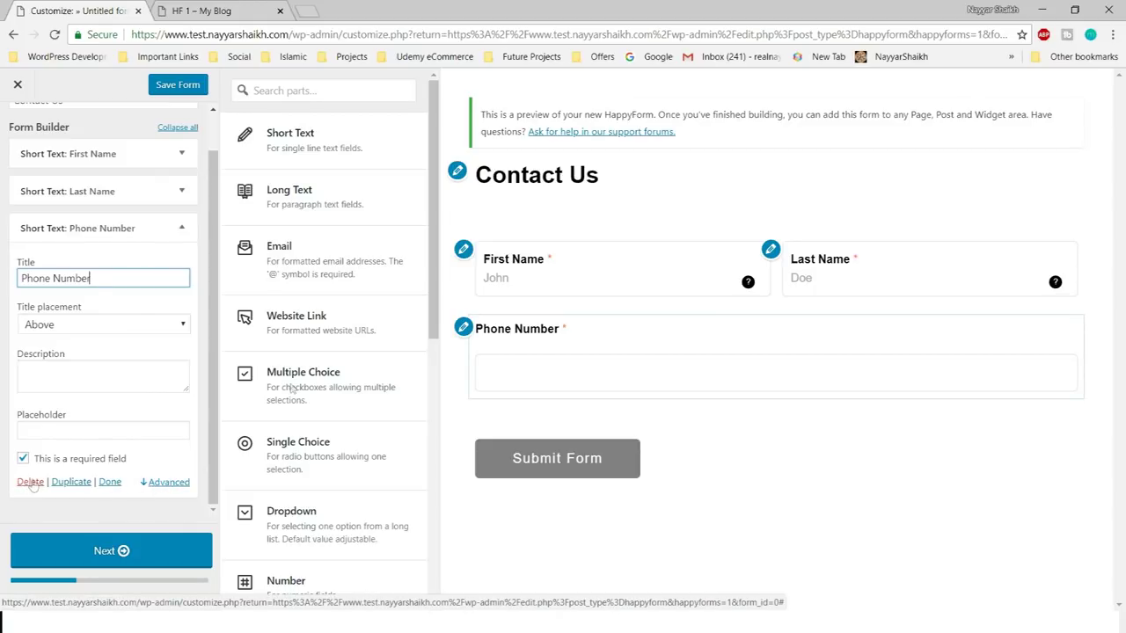
{"action": "left_click", "coordinate": [518, 385]}
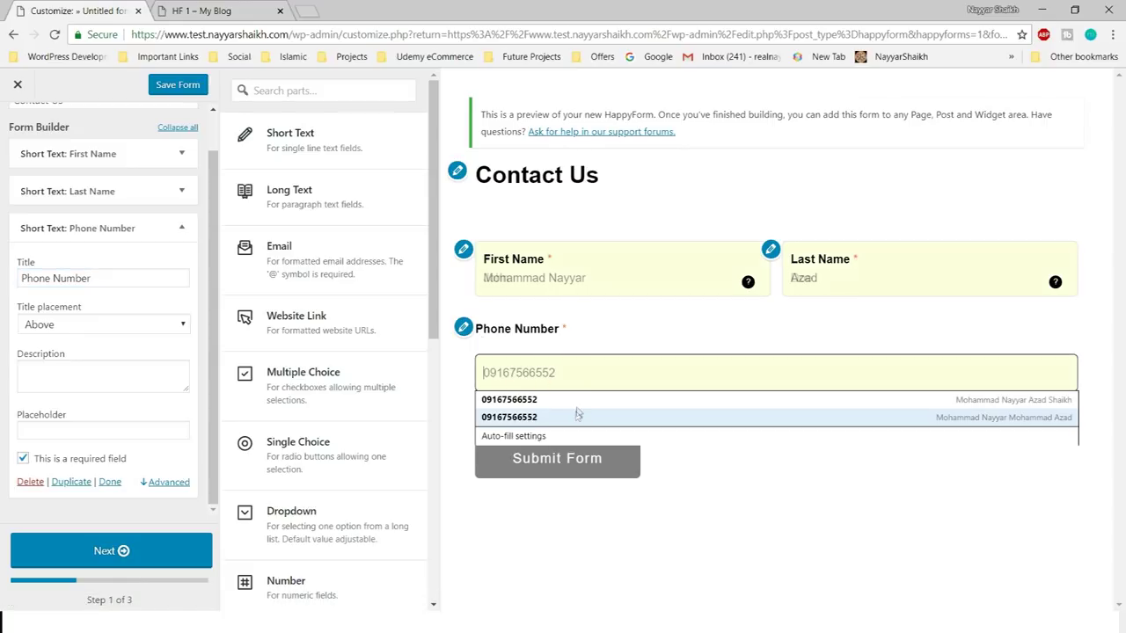
{"action": "left_click", "coordinate": [23, 483]}
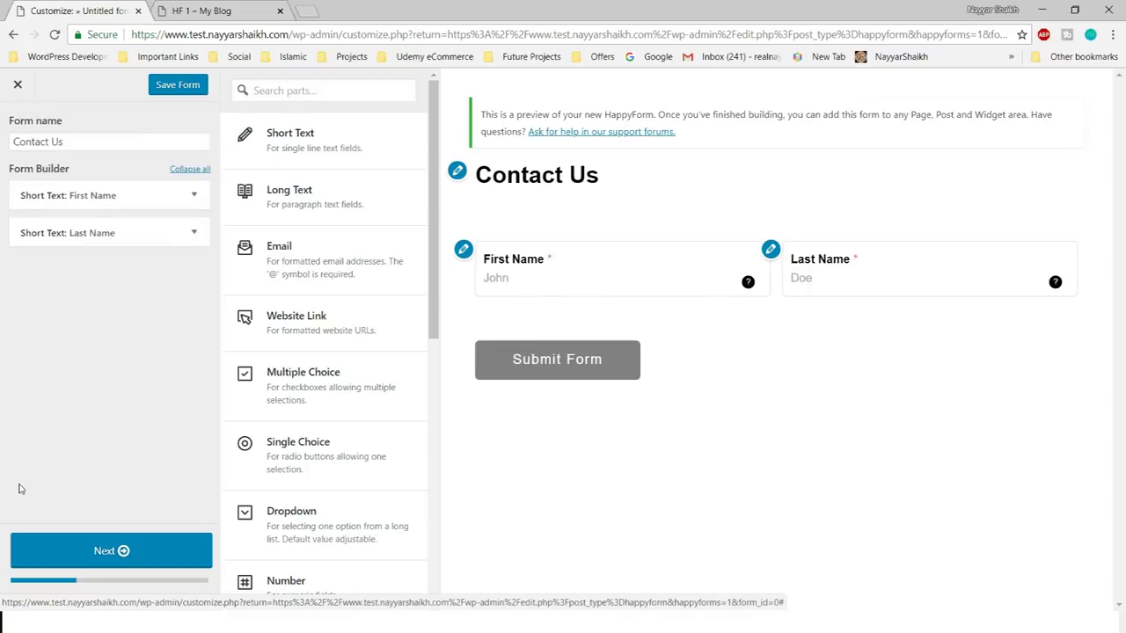
- Add a Phone field to the form and title it 'Phone Number'
{"action": "scroll", "coordinate": [329, 377], "scroll_direction": "down", "scroll_amount": 6}
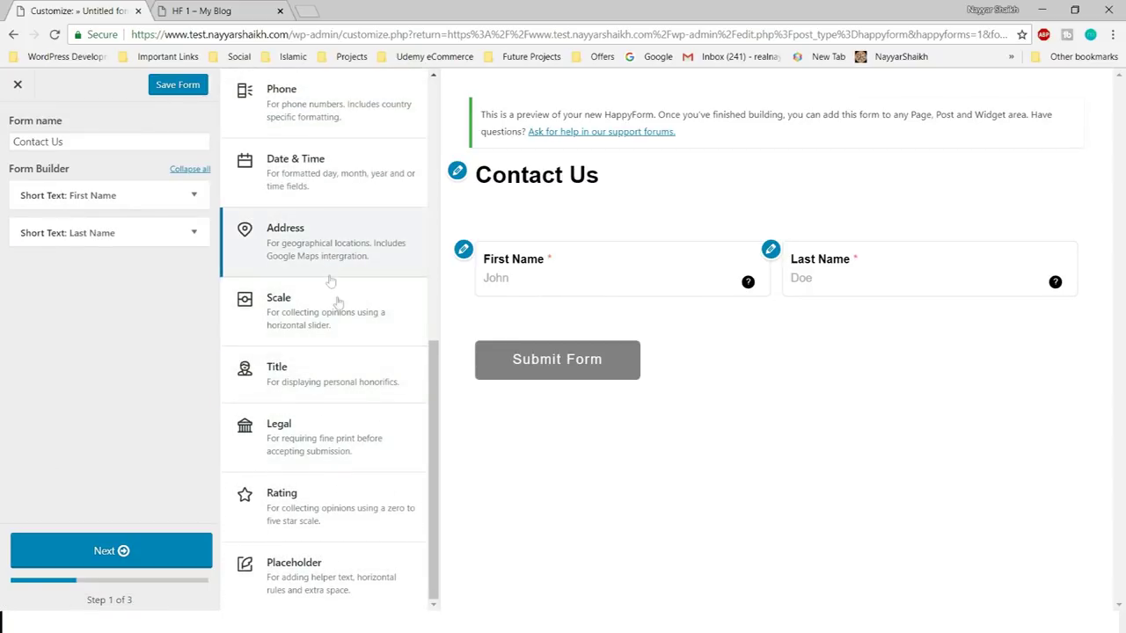
{"action": "scroll", "coordinate": [359, 371], "scroll_direction": "up", "scroll_amount": 1}
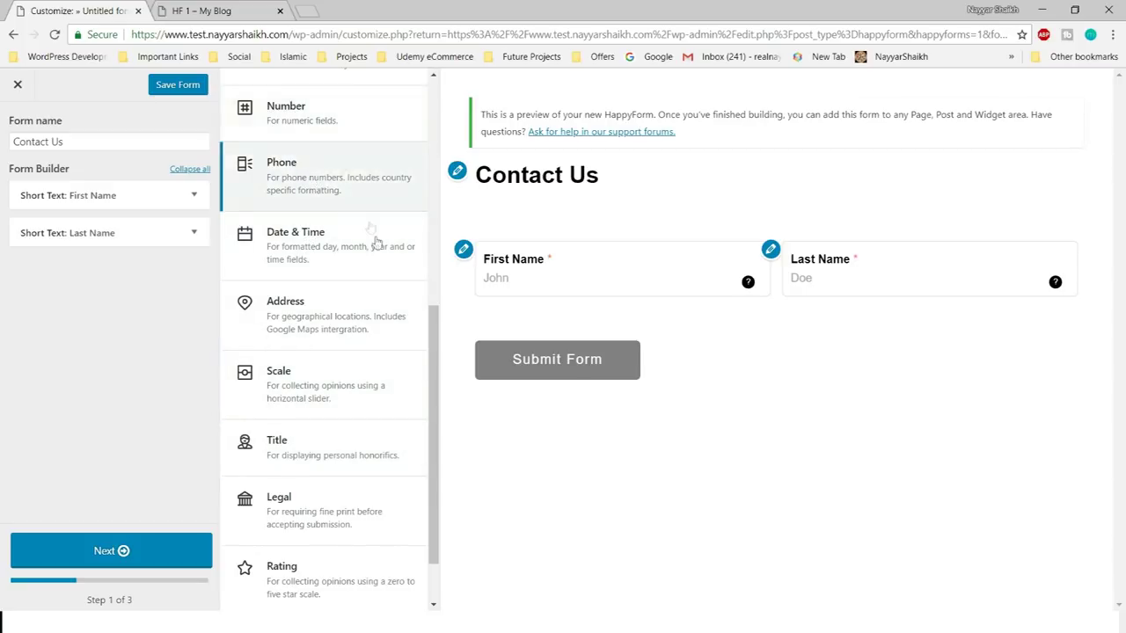
{"action": "scroll", "coordinate": [365, 216], "scroll_direction": "up", "scroll_amount": 1}
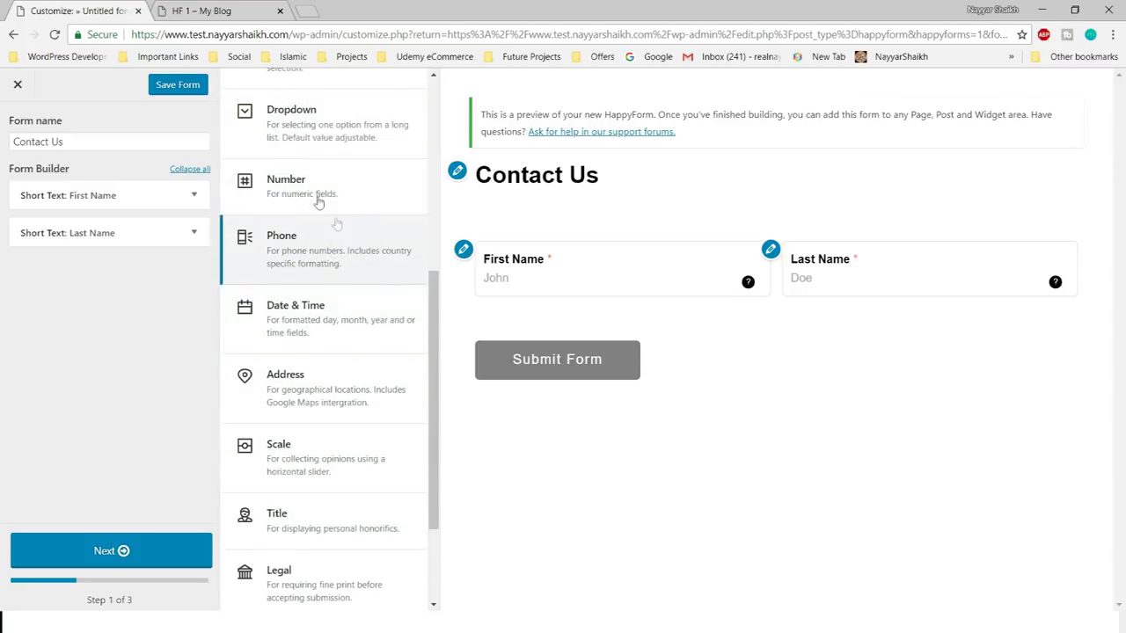
{"action": "left_click", "coordinate": [343, 273]}
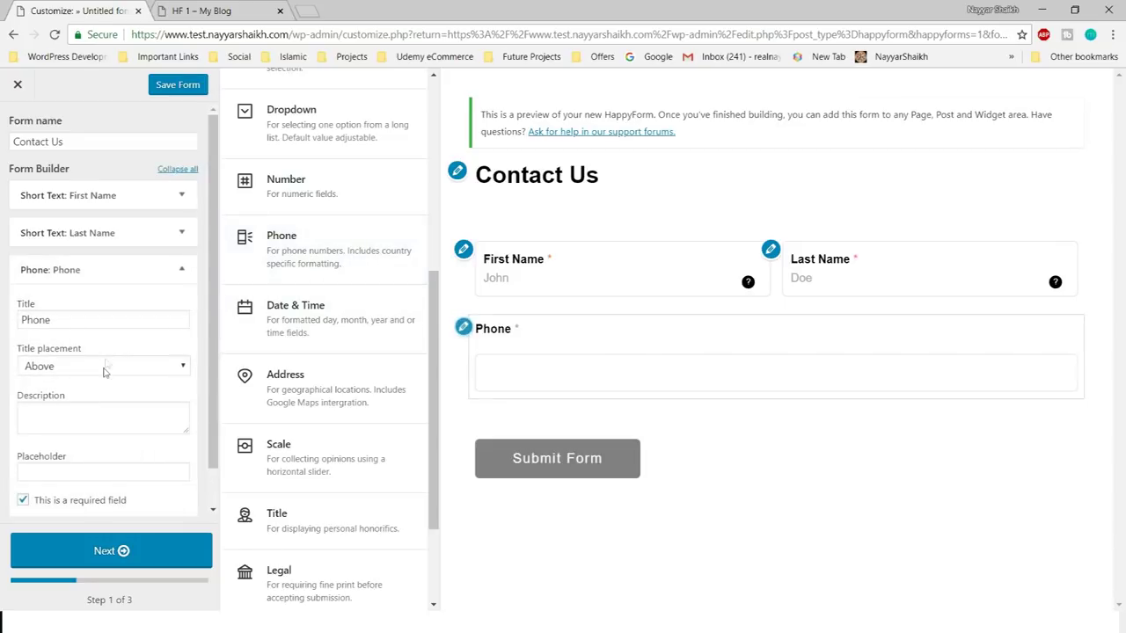
{"action": "left_click", "coordinate": [130, 278]}
{"action": "type", "text": "Number"}
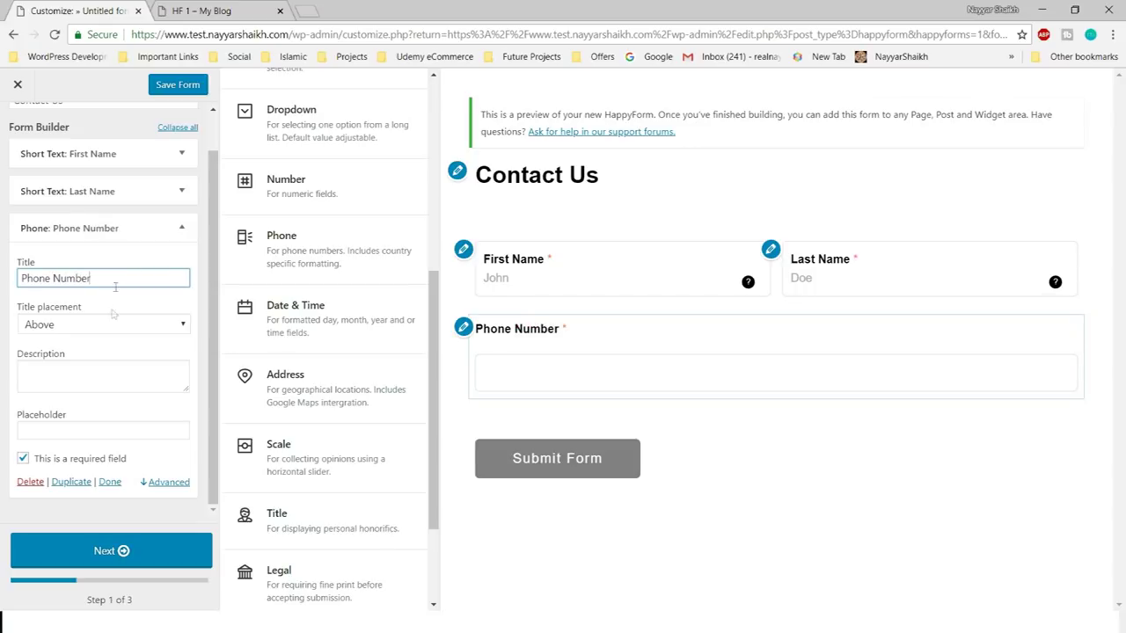
- Set the Phone Number title placement to Inside and apply it to all fields
{"action": "left_click", "coordinate": [109, 326]}
{"action": "left_click", "coordinate": [102, 328]}
{"action": "left_click", "coordinate": [109, 324]}
{"action": "left_click", "coordinate": [89, 387]}
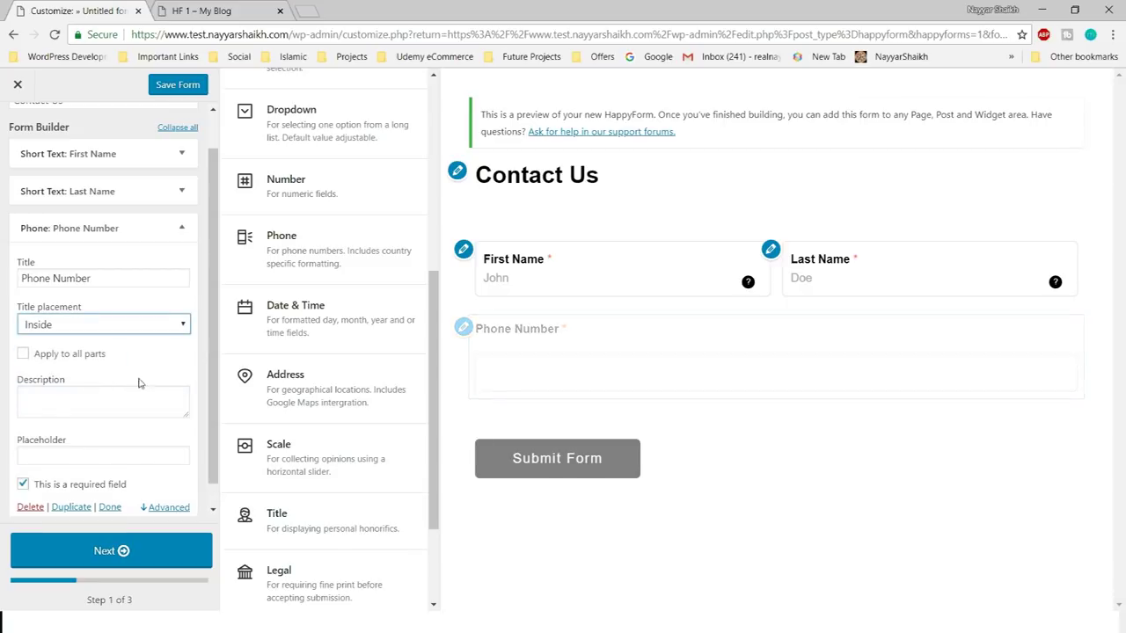
{"action": "left_click", "coordinate": [51, 355]}
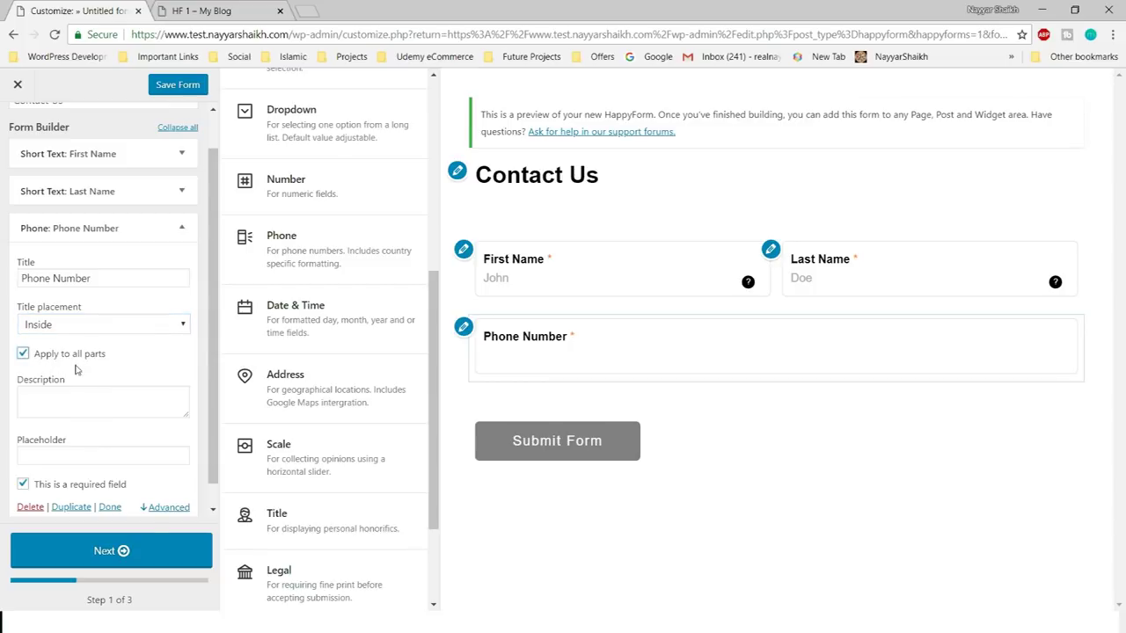
- Add the tooltip description 'Enter Your Phone Number', placeholder '+91-91236', and collapse the Phone row
{"action": "left_click", "coordinate": [117, 411]}
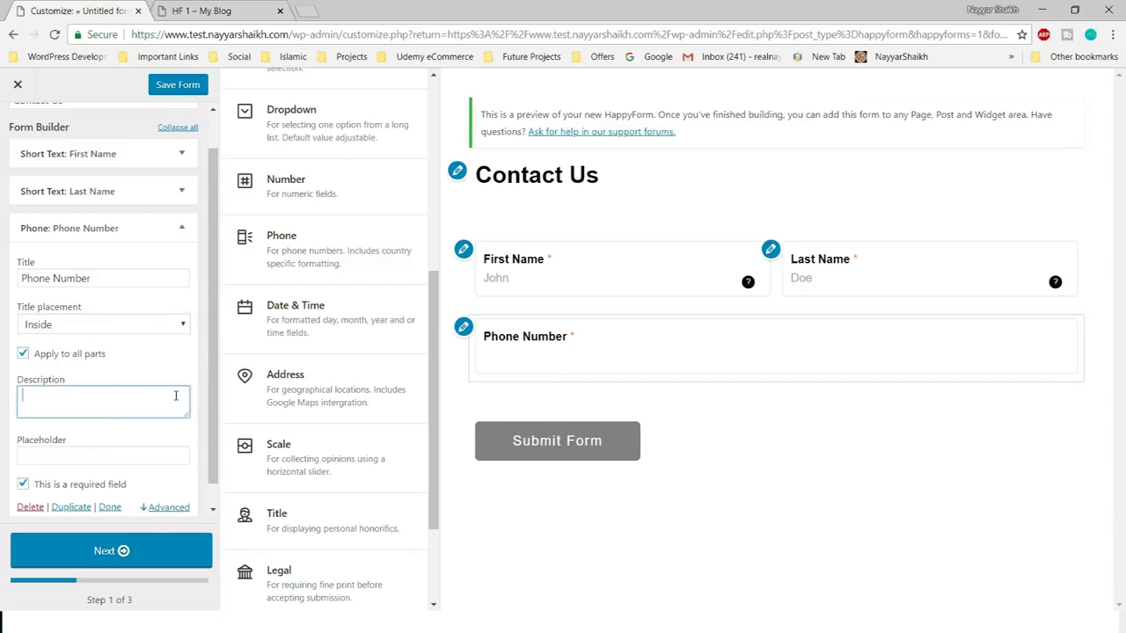
{"action": "type", "text": "Enter "}
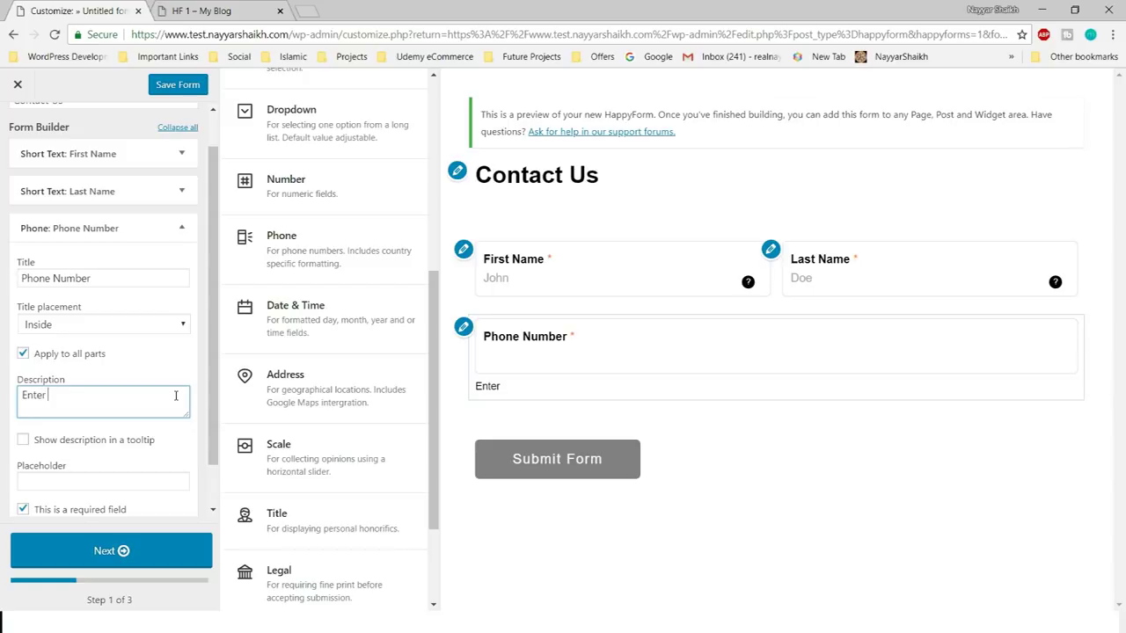
{"action": "type", "text": "Your Phone Number Here"}
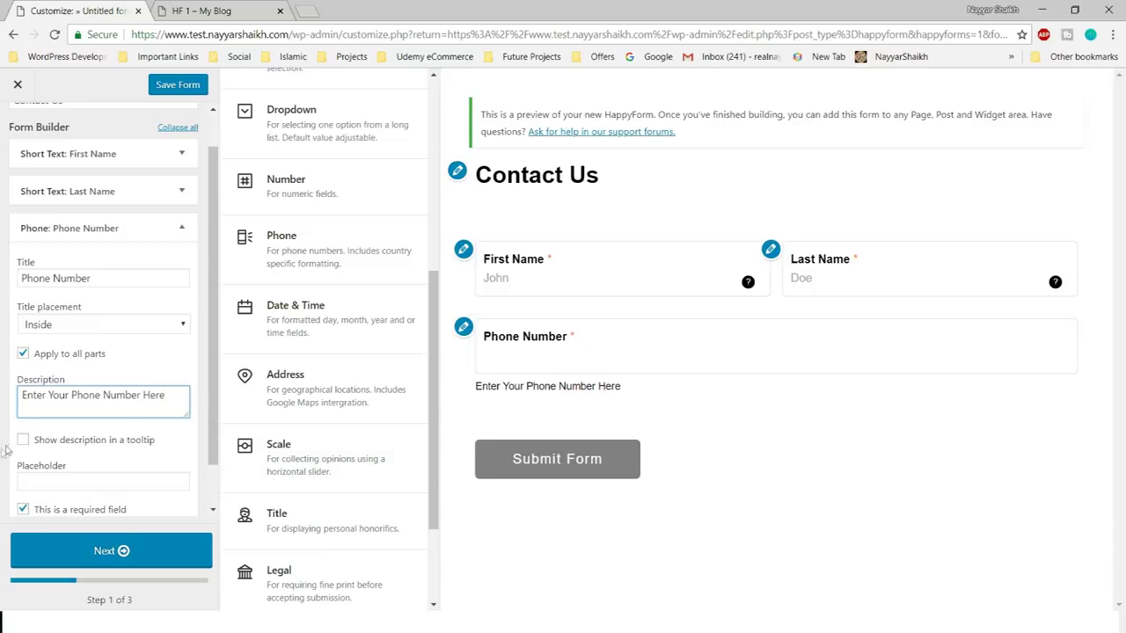
{"action": "left_click", "coordinate": [23, 439]}
{"action": "left_click", "coordinate": [81, 430]}
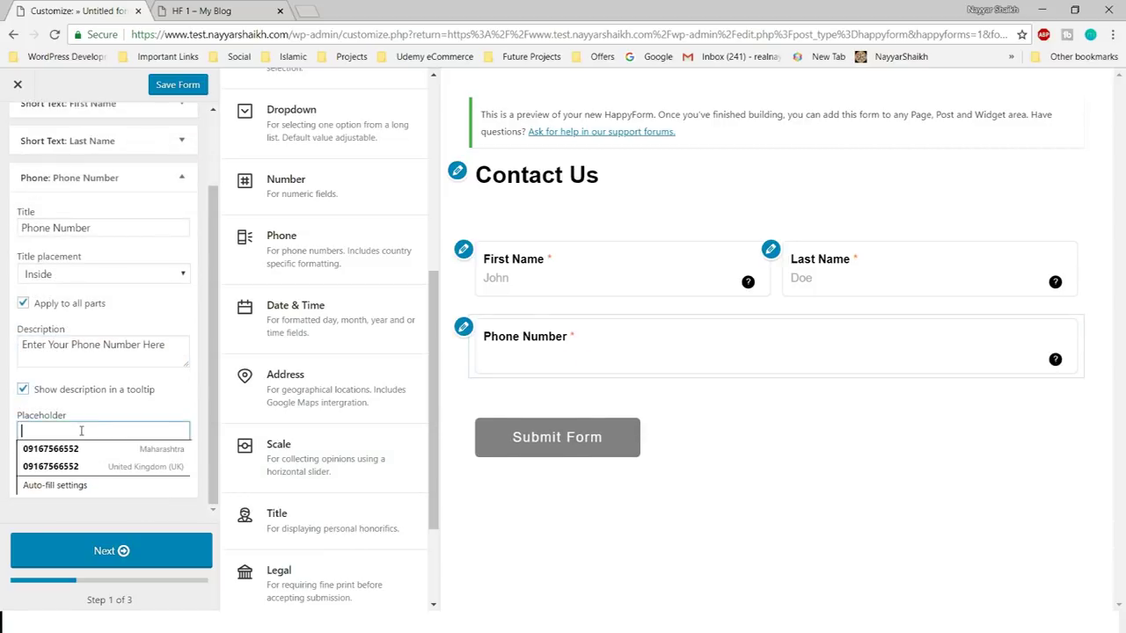
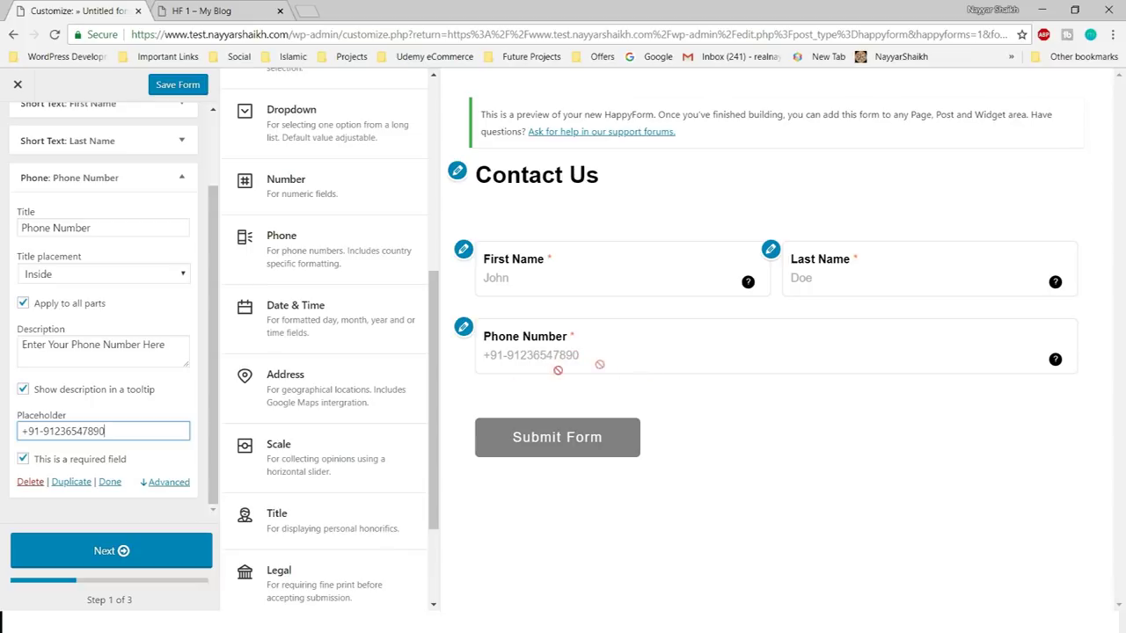
{"action": "scroll", "coordinate": [168, 460], "scroll_direction": "up", "scroll_amount": 2}
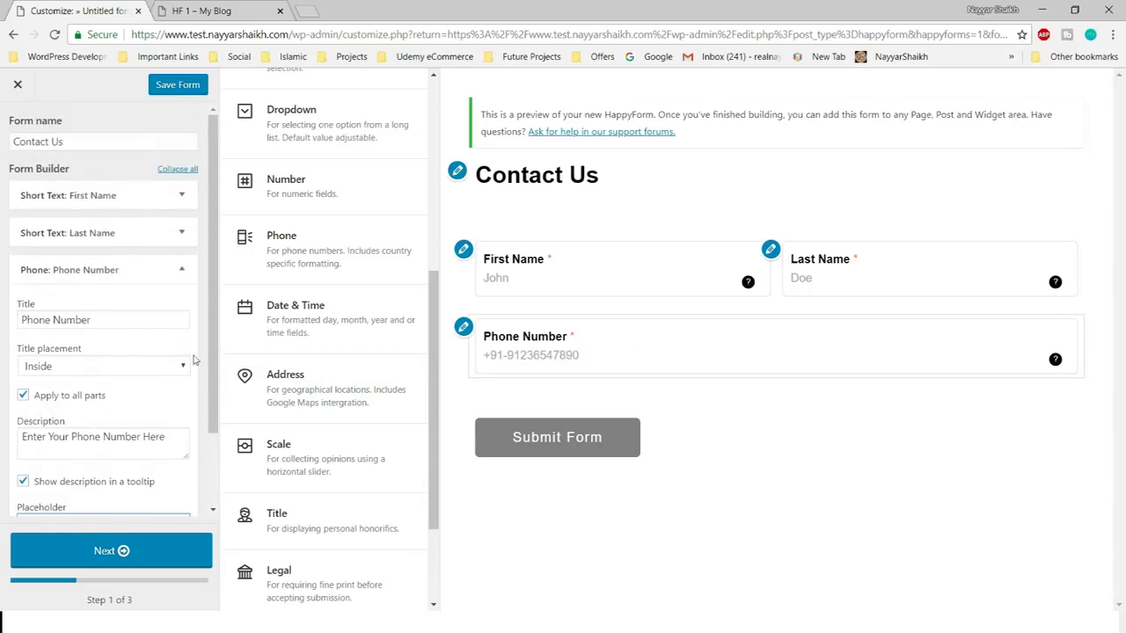
{"action": "left_click", "coordinate": [175, 276]}
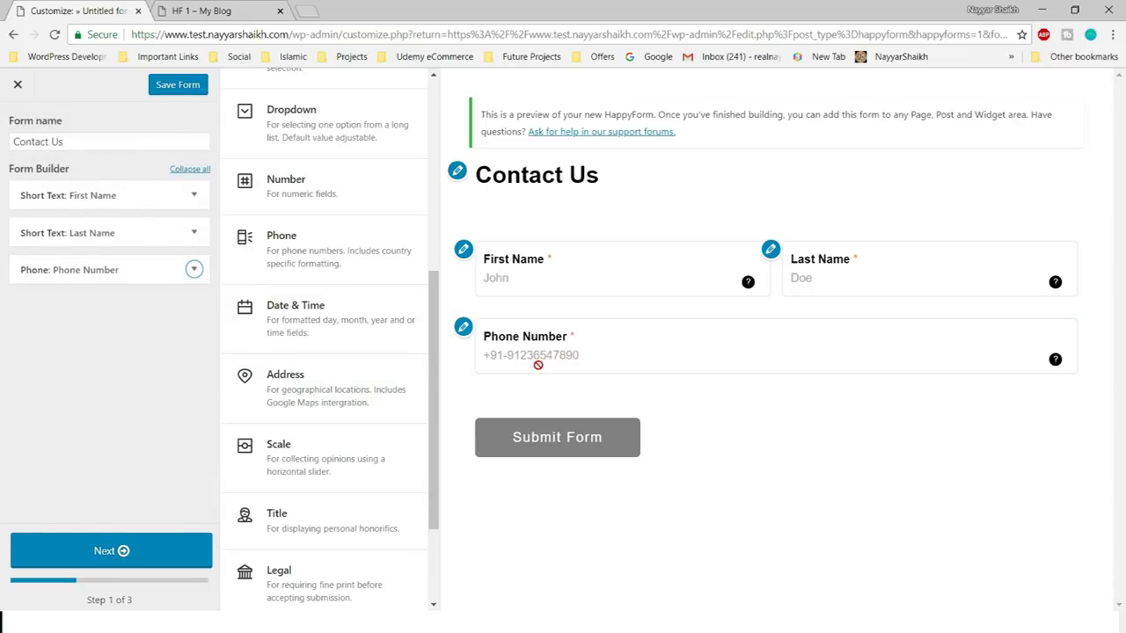
{"action": "scroll", "coordinate": [370, 440], "scroll_direction": "down", "scroll_amount": 2}
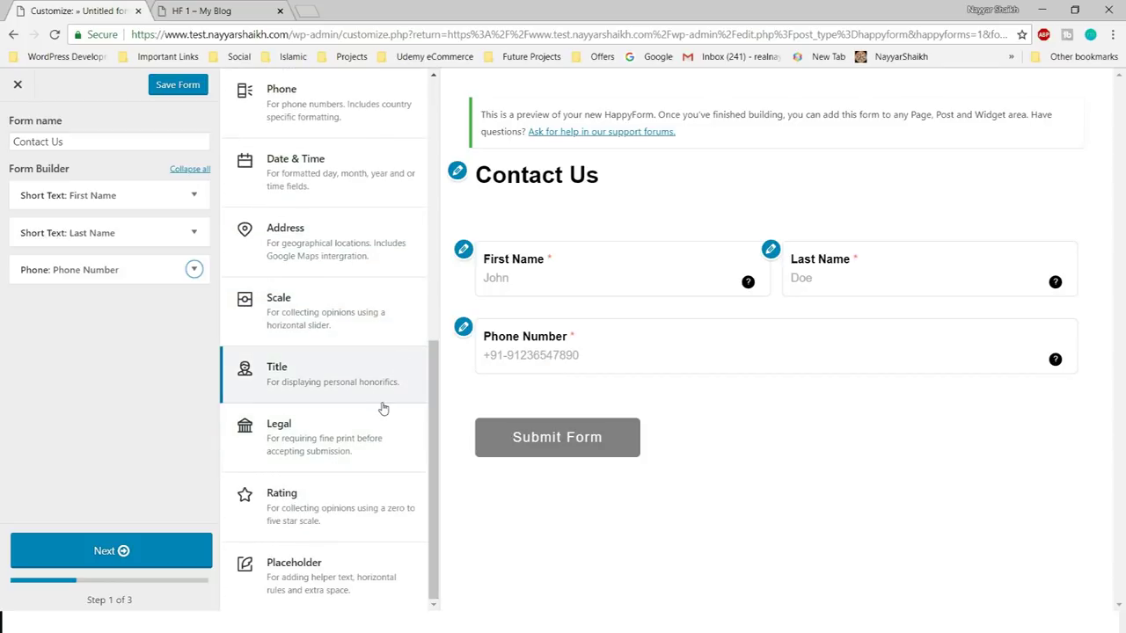
{"action": "left_click_drag", "start_coordinate": [384, 409], "coordinate": [470, 390]}
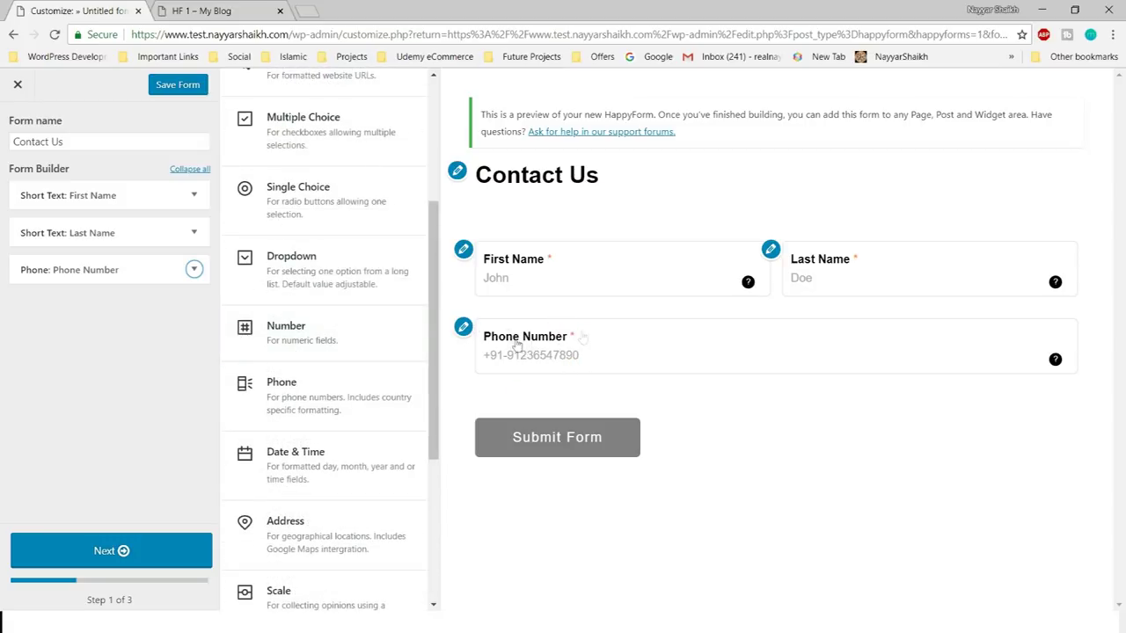
{"action": "scroll", "coordinate": [314, 387], "scroll_direction": "up", "scroll_amount": 3}
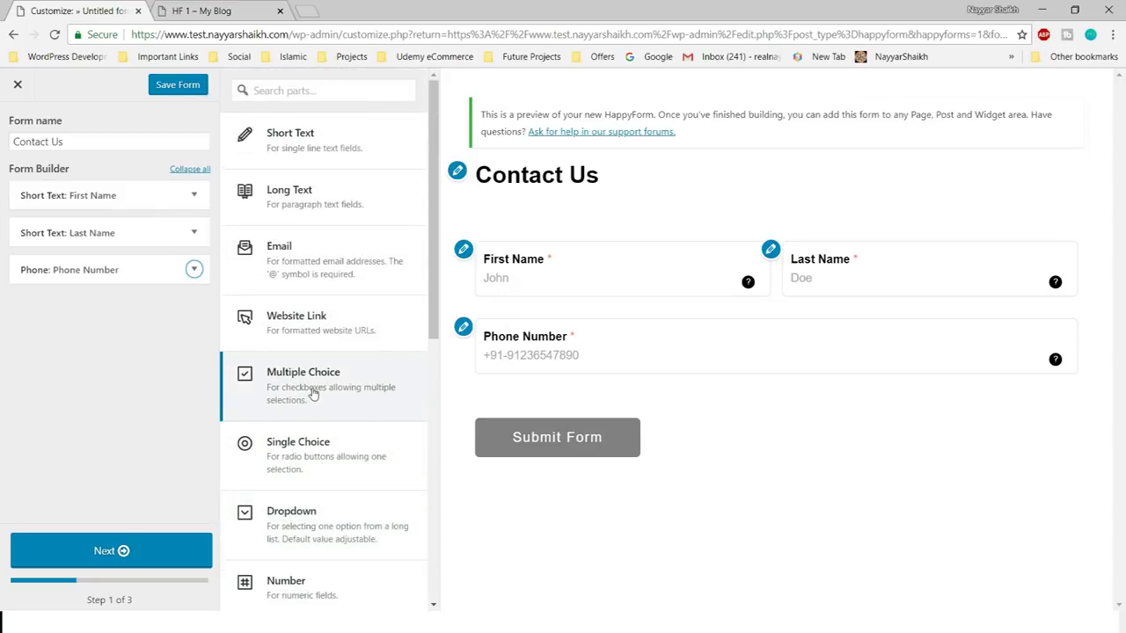
{"action": "scroll", "coordinate": [344, 372], "scroll_direction": "down", "scroll_amount": 8}
{"action": "scroll", "coordinate": [346, 380], "scroll_direction": "up", "scroll_amount": 7}
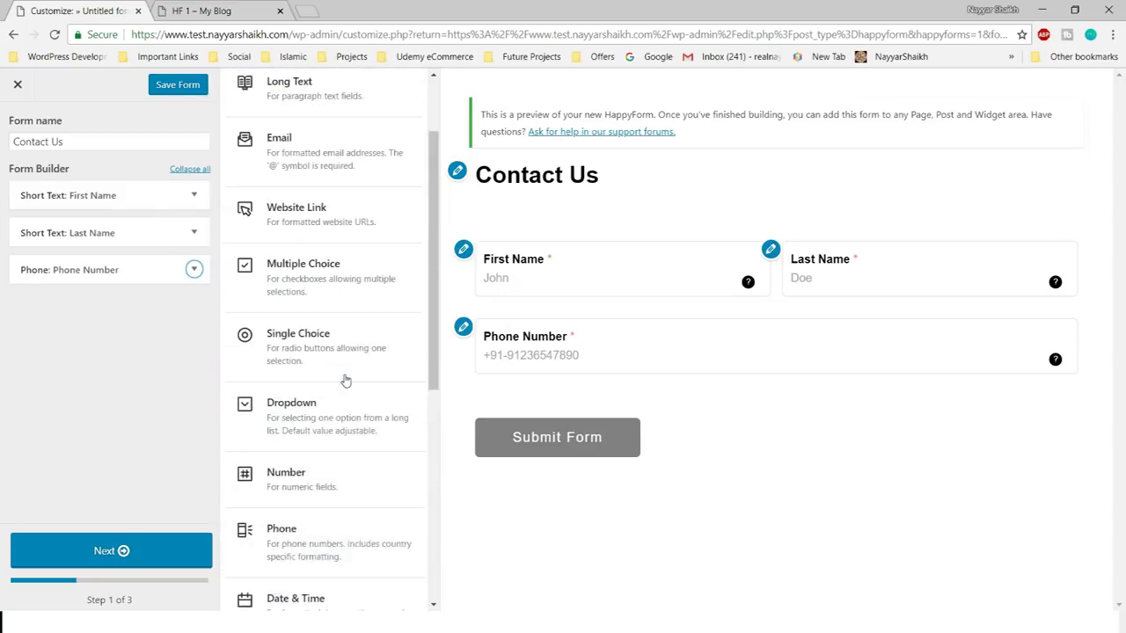
- Add a Long Text field titled 'Message' with its title placed Inside
{"action": "left_click", "coordinate": [304, 208]}
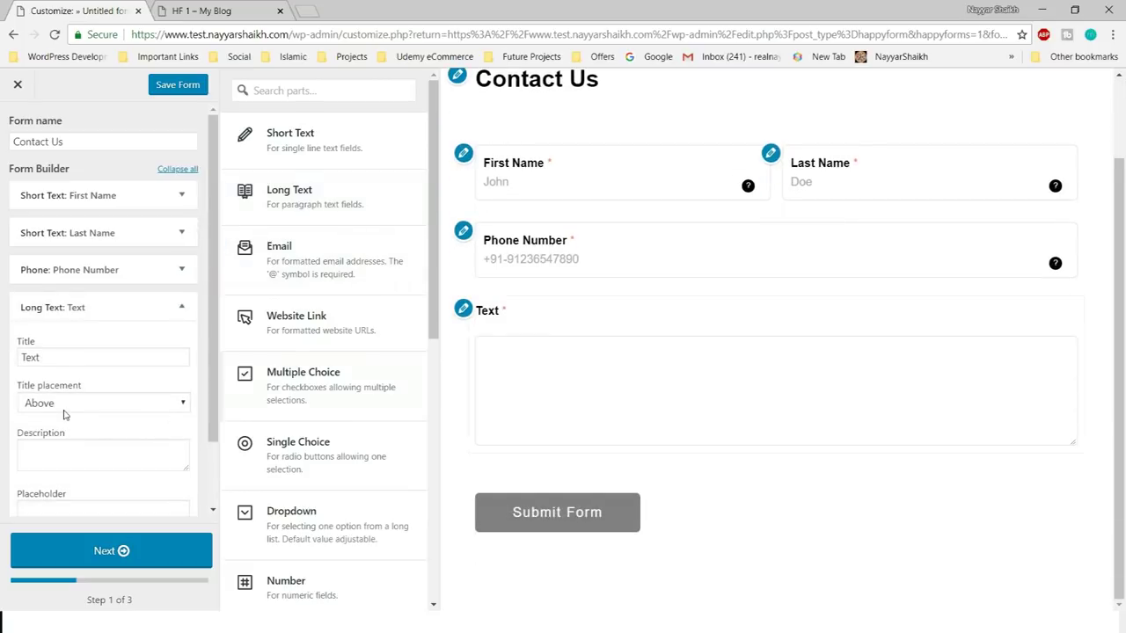
{"action": "left_click", "coordinate": [83, 355]}
{"action": "double_click", "coordinate": [85, 356]}
{"action": "type", "text": "Message"}
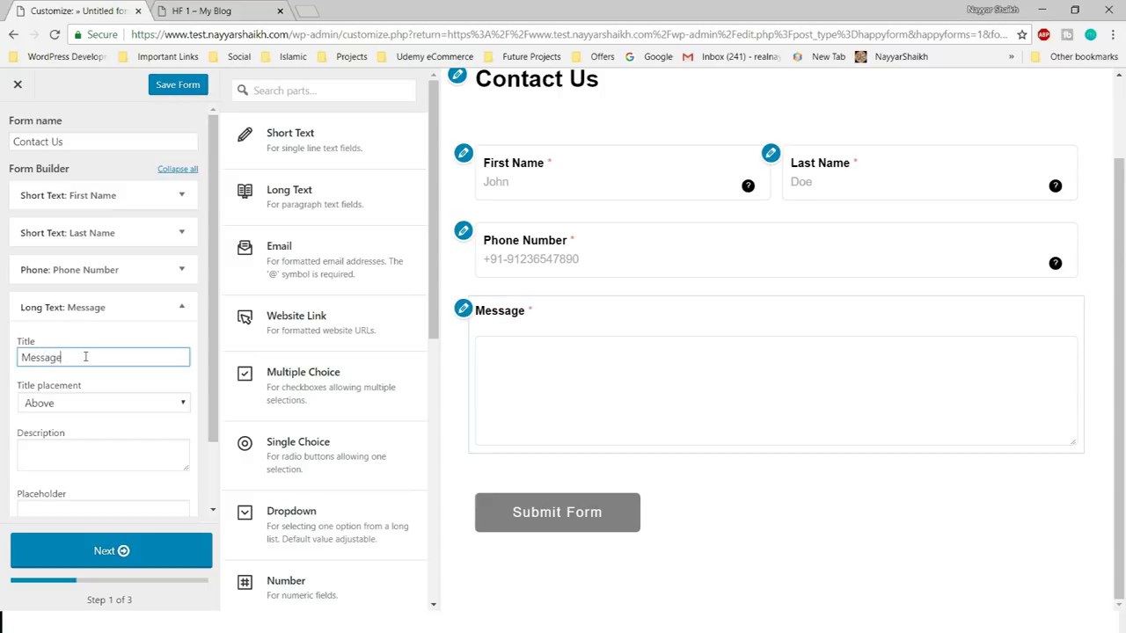
{"action": "left_click", "coordinate": [89, 406]}
{"action": "left_click", "coordinate": [81, 466]}
{"action": "left_click", "coordinate": [161, 337]}
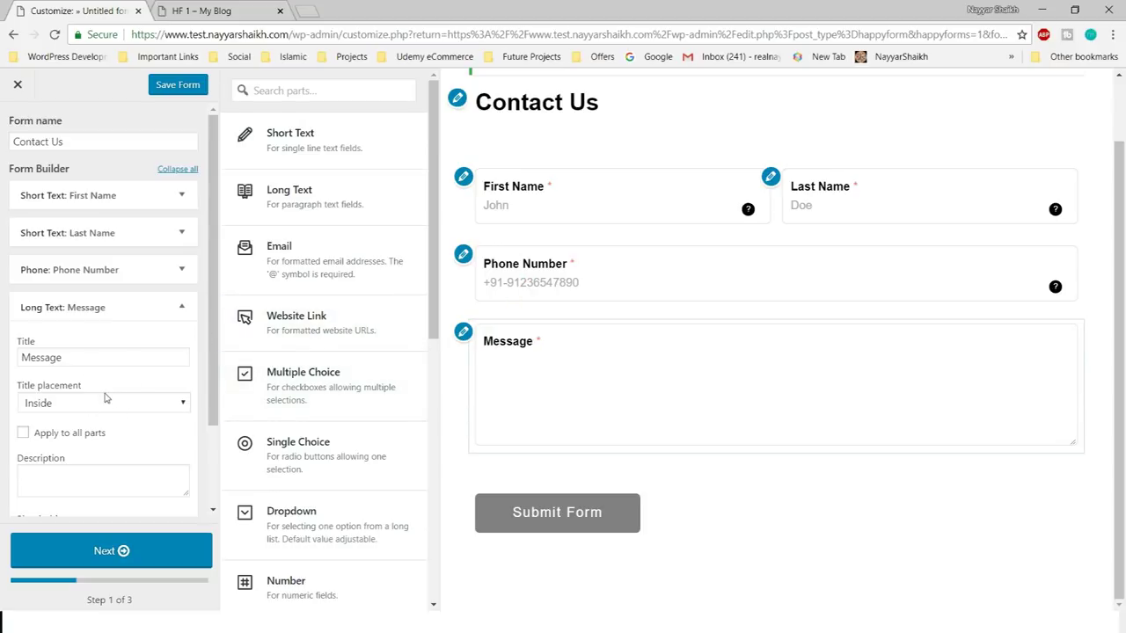
{"action": "left_click", "coordinate": [99, 407]}
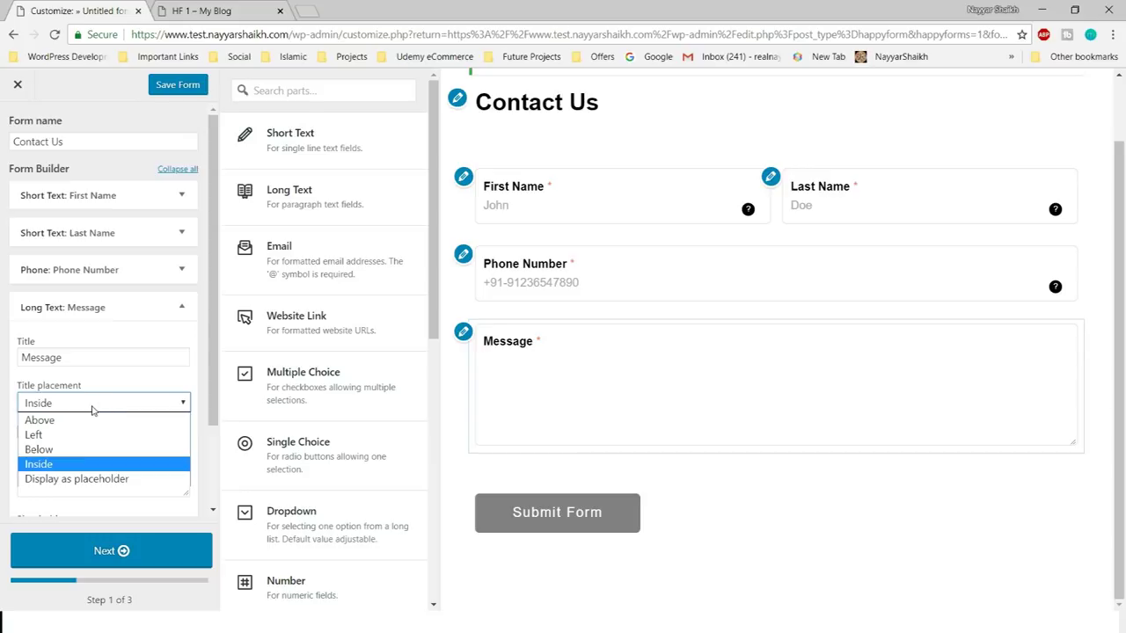
{"action": "left_click", "coordinate": [121, 385]}
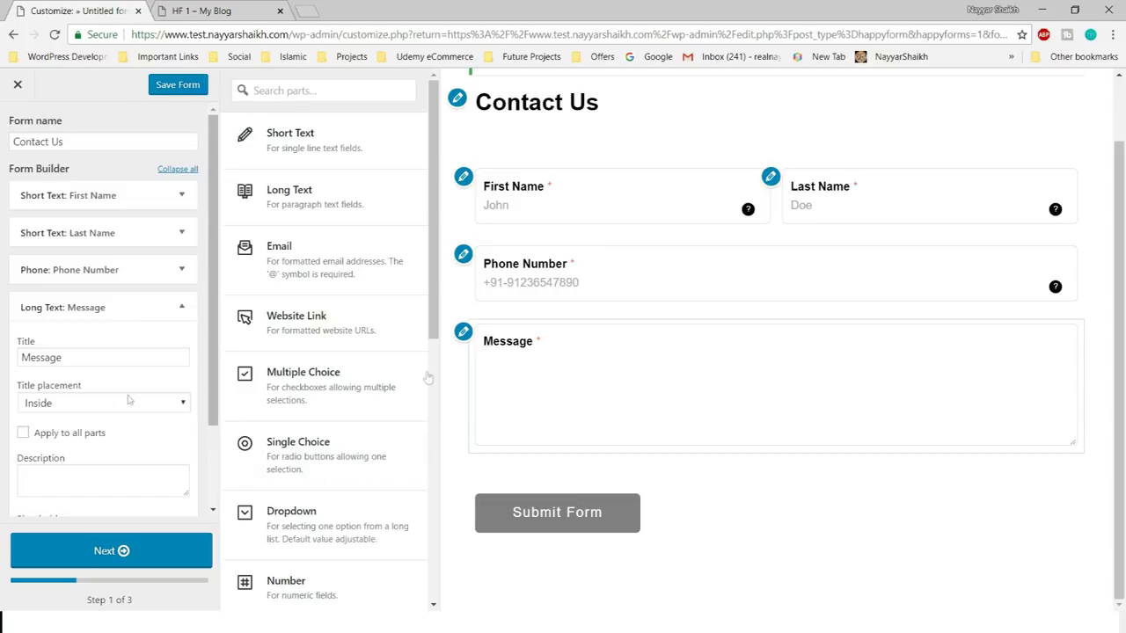
- Give Message the tooltip description 'Please Type in Your Message Here...', fixing the 'Oyur' typo
{"action": "left_click", "coordinate": [110, 475]}
{"action": "scroll", "coordinate": [110, 475], "scroll_direction": "down", "scroll_amount": 1}
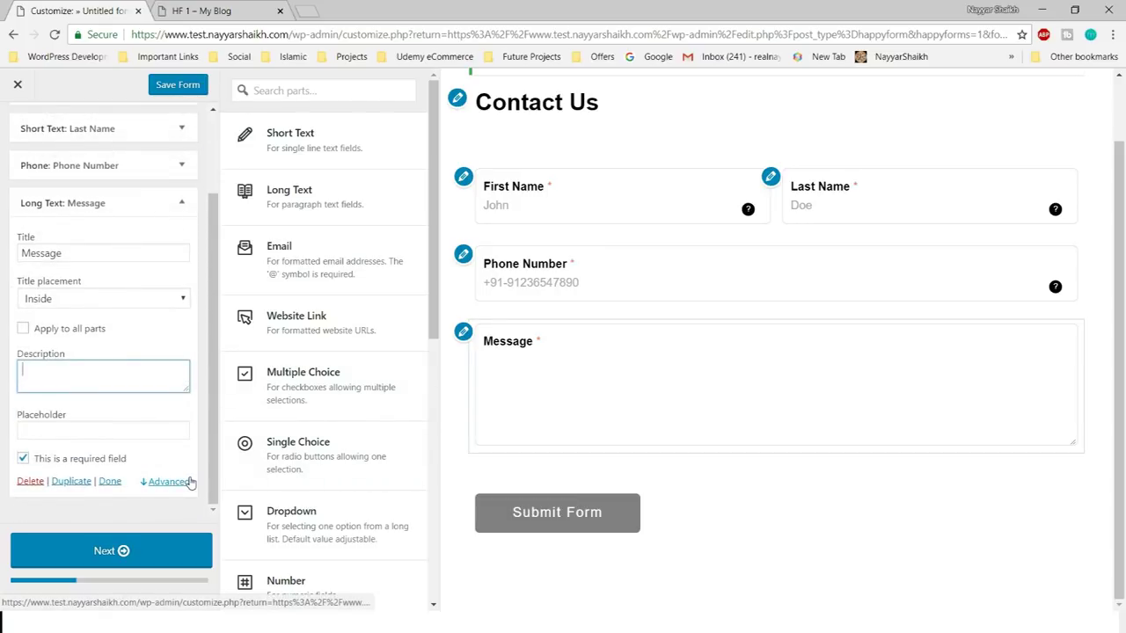
{"action": "type", "text": "Pleas"}
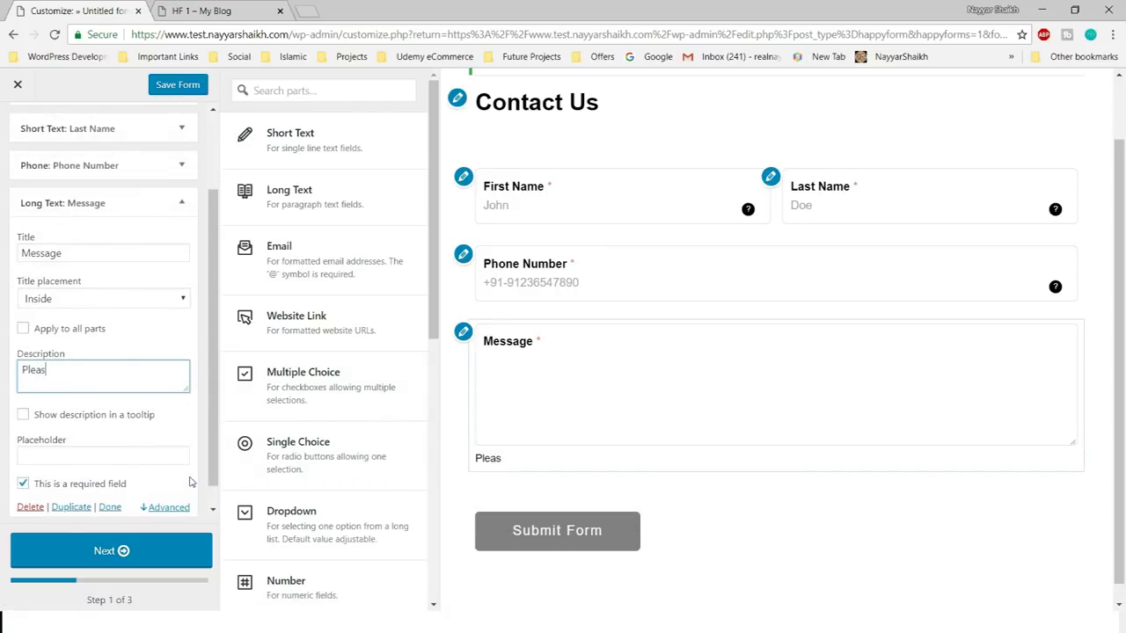
{"action": "type", "text": "e Type in Oyur Message Here..."}
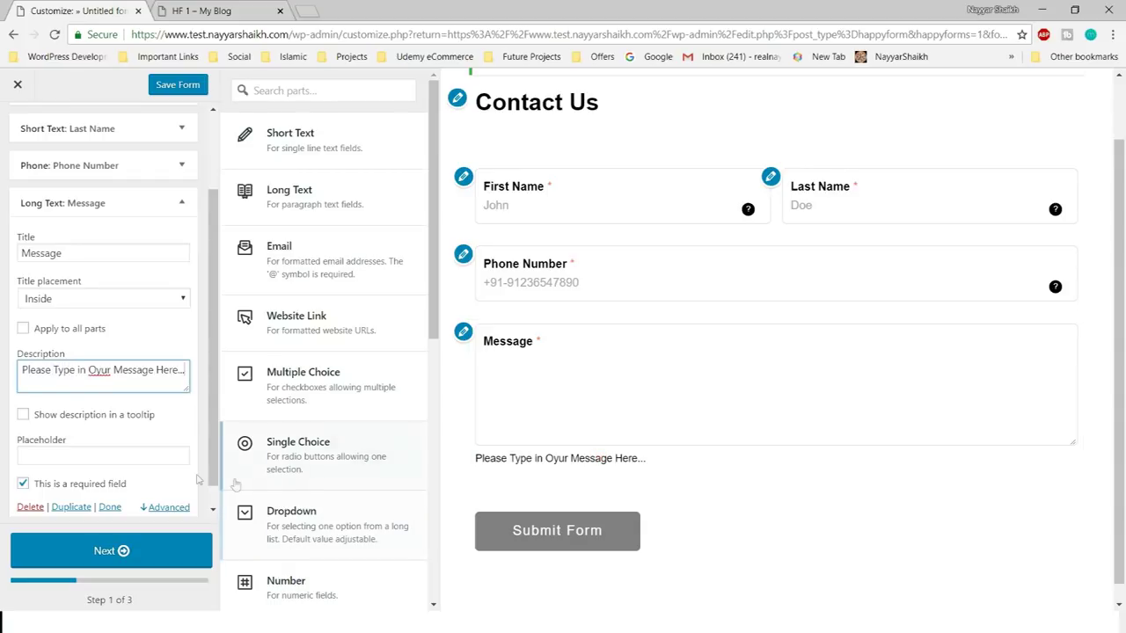
{"action": "key", "text": "ctrl+a"}
{"action": "right_click", "coordinate": [113, 372]}
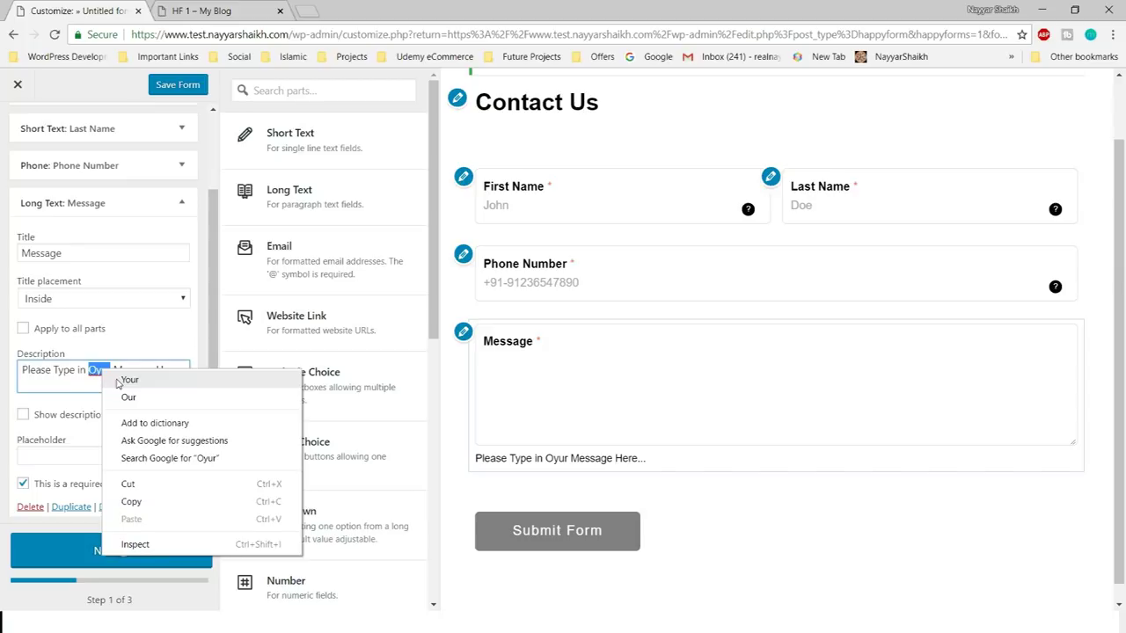
{"action": "left_click", "coordinate": [127, 383]}
{"action": "left_click", "coordinate": [142, 416]}
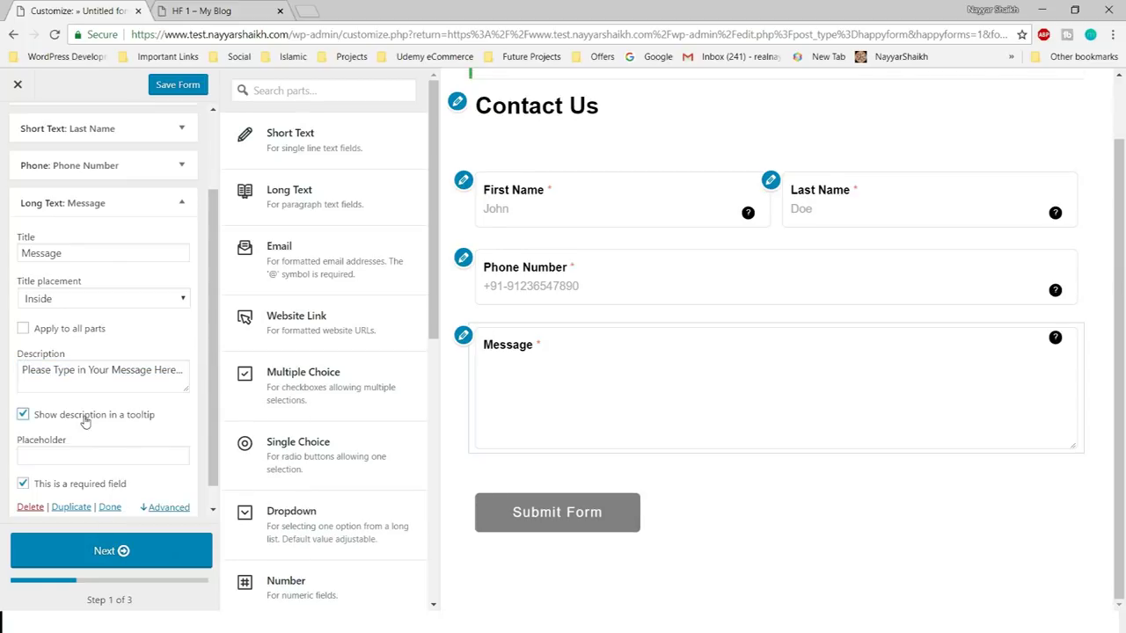
- Paste the description as the Message placeholder, collapse the field, and go to step 2
{"action": "scroll", "coordinate": [118, 430], "scroll_direction": "down", "scroll_amount": 1}
{"action": "left_click", "coordinate": [120, 429]}
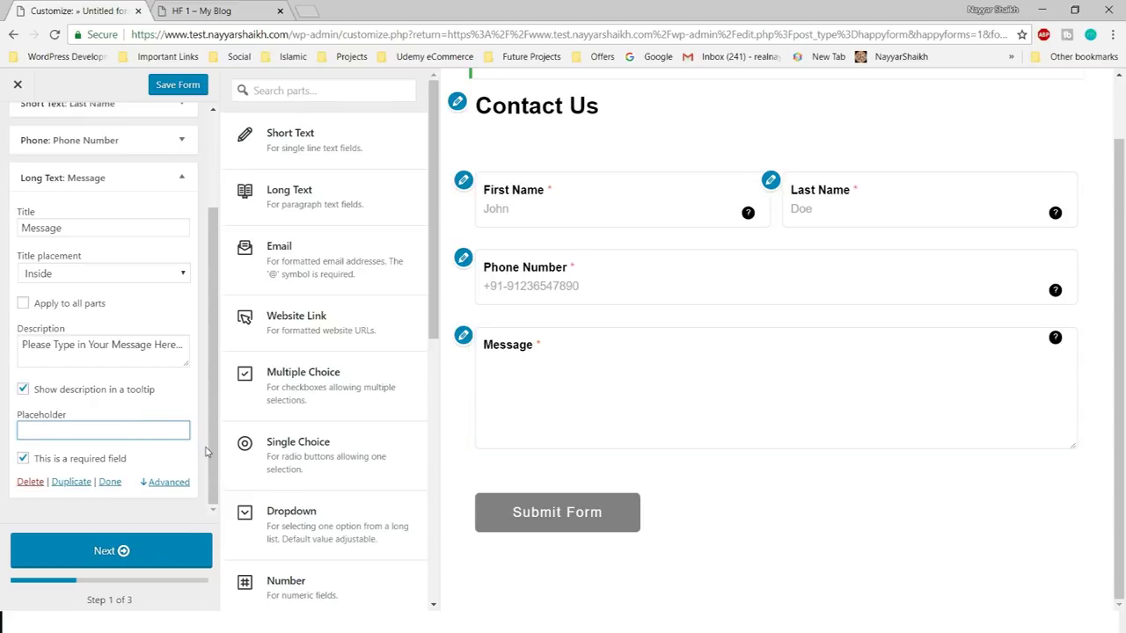
{"action": "type", "text": "Please Type in Your Message Here..."}
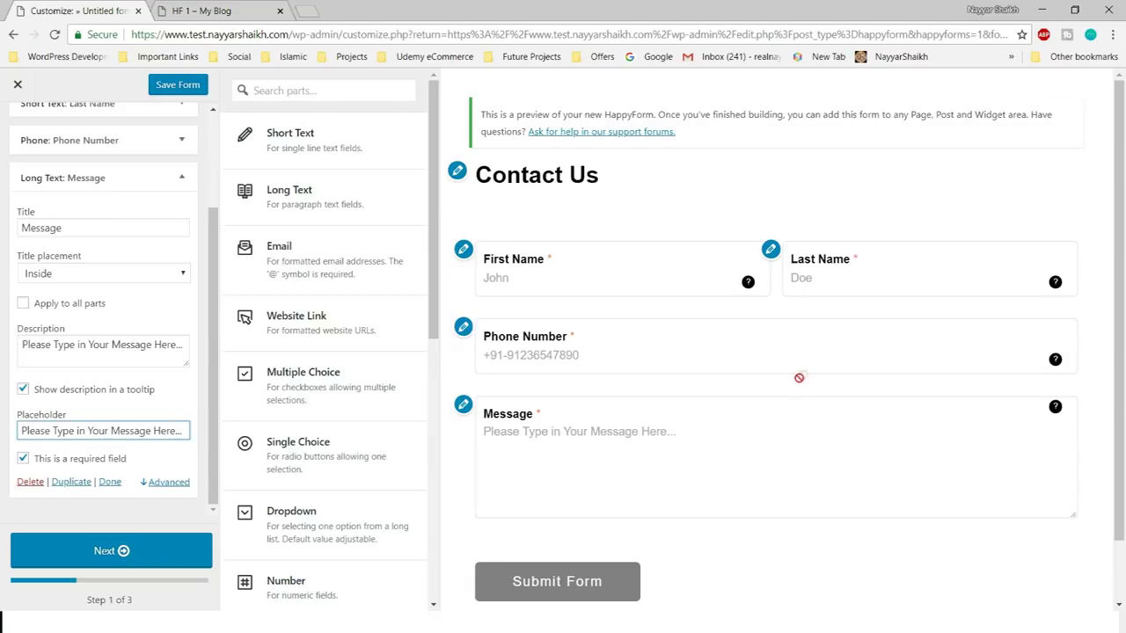
{"action": "scroll", "coordinate": [797, 389], "scroll_direction": "down", "scroll_amount": 1}
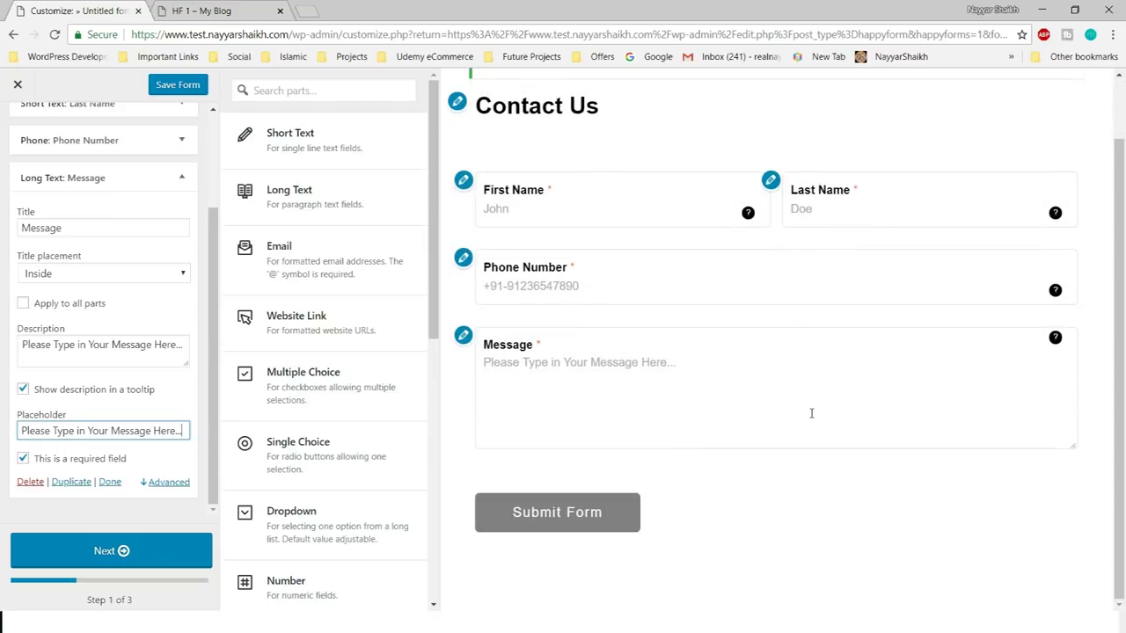
{"action": "left_click", "coordinate": [181, 178]}
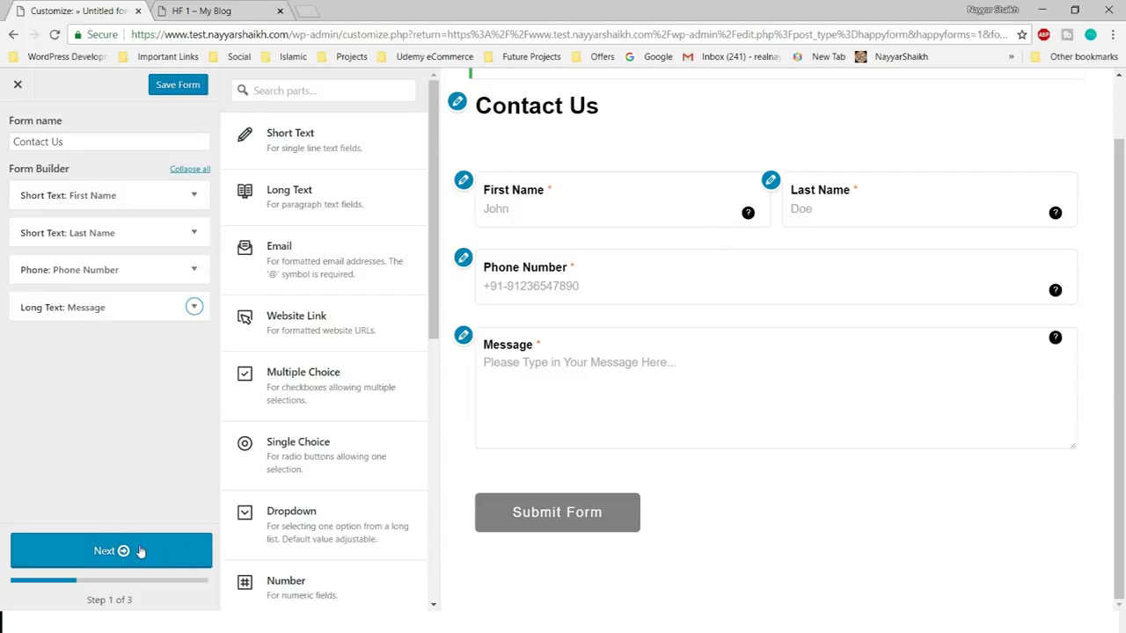
{"action": "left_click", "coordinate": [111, 559]}
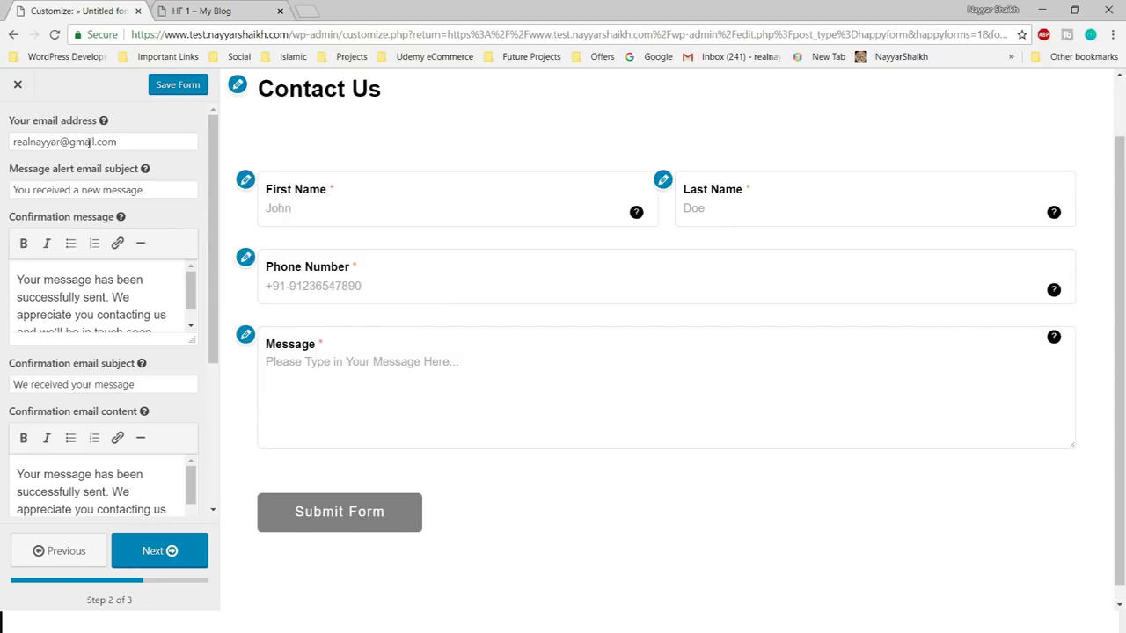
- Review the notification email address, leaving it unchanged
{"action": "left_click", "coordinate": [148, 139]}
{"action": "key", "text": "ctrl+a"}
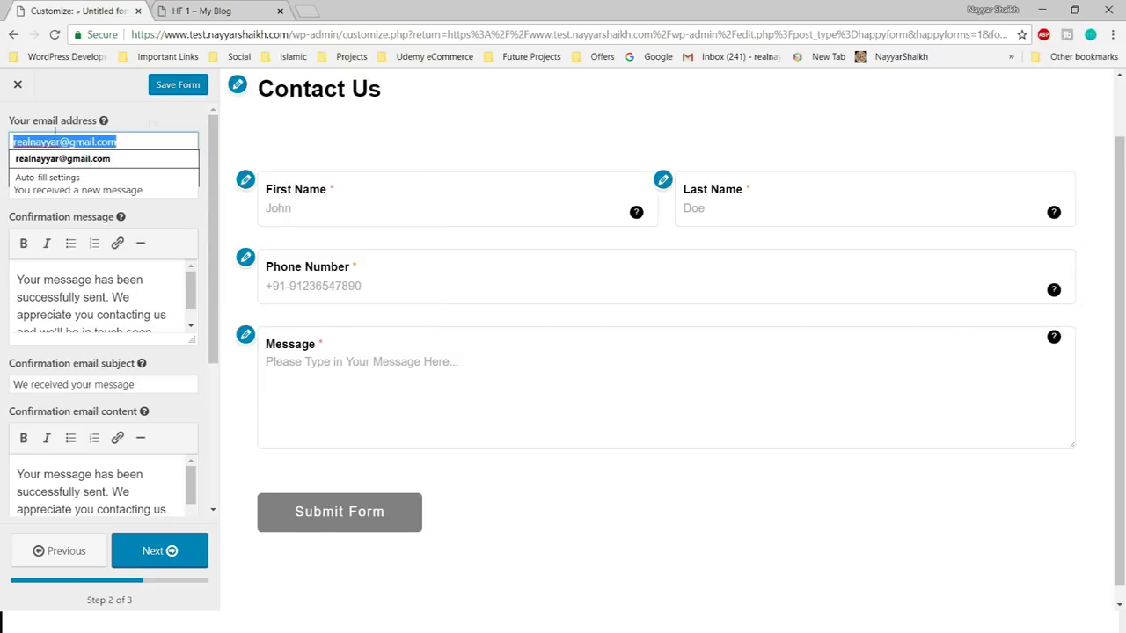
{"action": "left_click", "coordinate": [148, 115]}
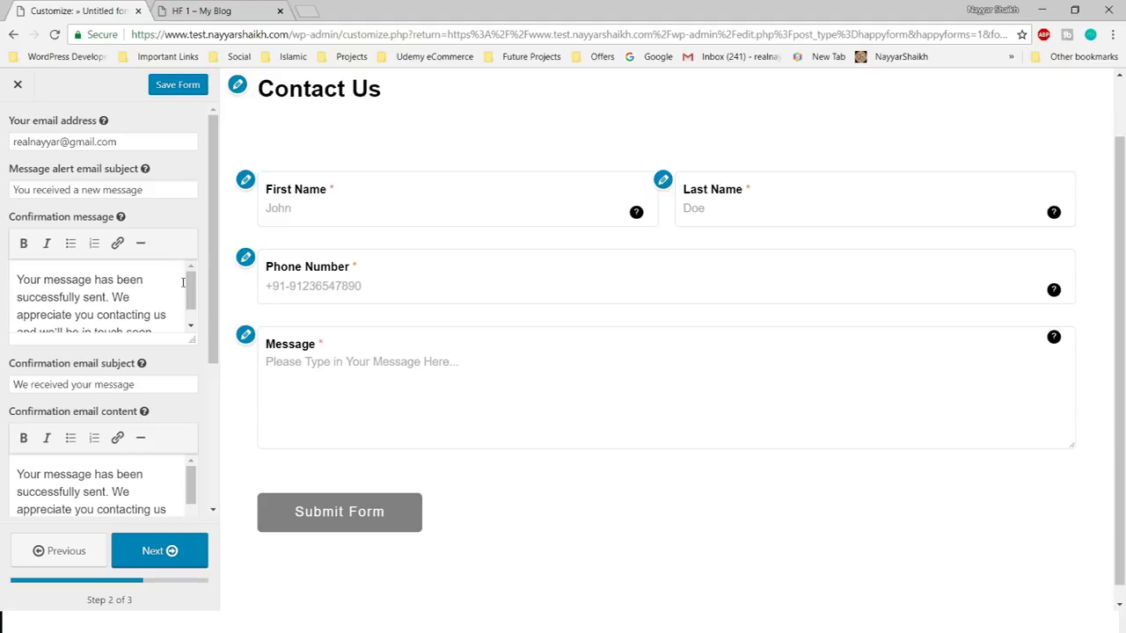
- Append a dash and the sender's name after 'touch soon.' and enlarge the message box
{"action": "scroll", "coordinate": [132, 290], "scroll_direction": "down", "scroll_amount": 1}
{"action": "left_click_drag", "start_coordinate": [17, 272], "coordinate": [128, 310]}
{"action": "scroll", "coordinate": [145, 309], "scroll_direction": "down", "scroll_amount": 1}
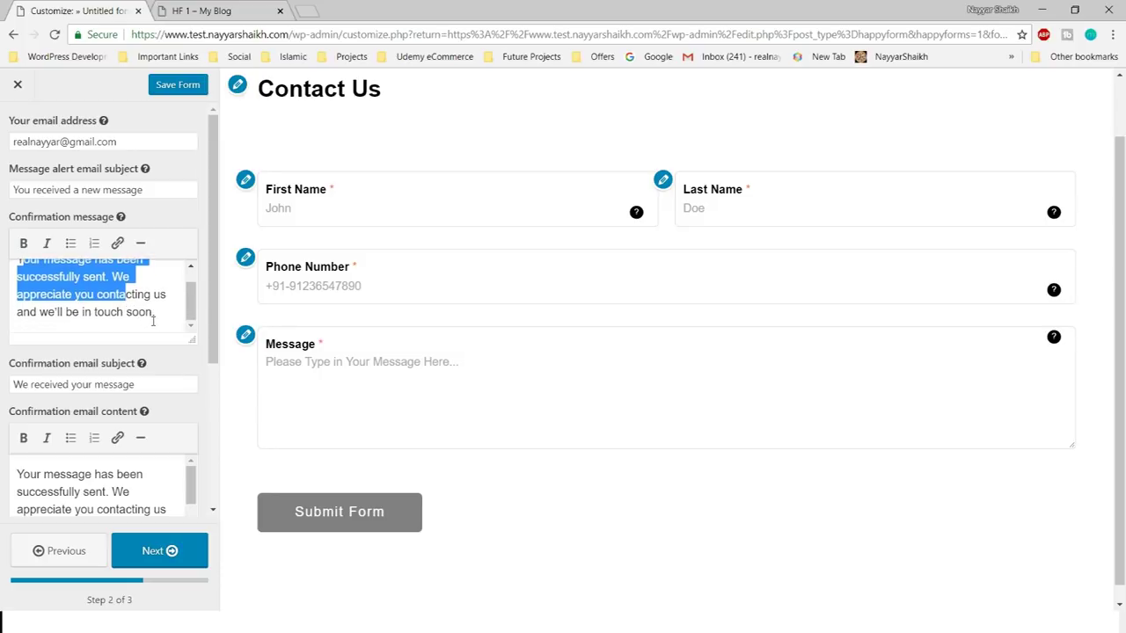
{"action": "left_click_drag", "start_coordinate": [42, 313], "coordinate": [110, 313]}
{"action": "left_click", "coordinate": [133, 315]}
{"action": "scroll", "coordinate": [178, 317], "scroll_direction": "up", "scroll_amount": 1}
{"action": "scroll", "coordinate": [156, 295], "scroll_direction": "down", "scroll_amount": 1}
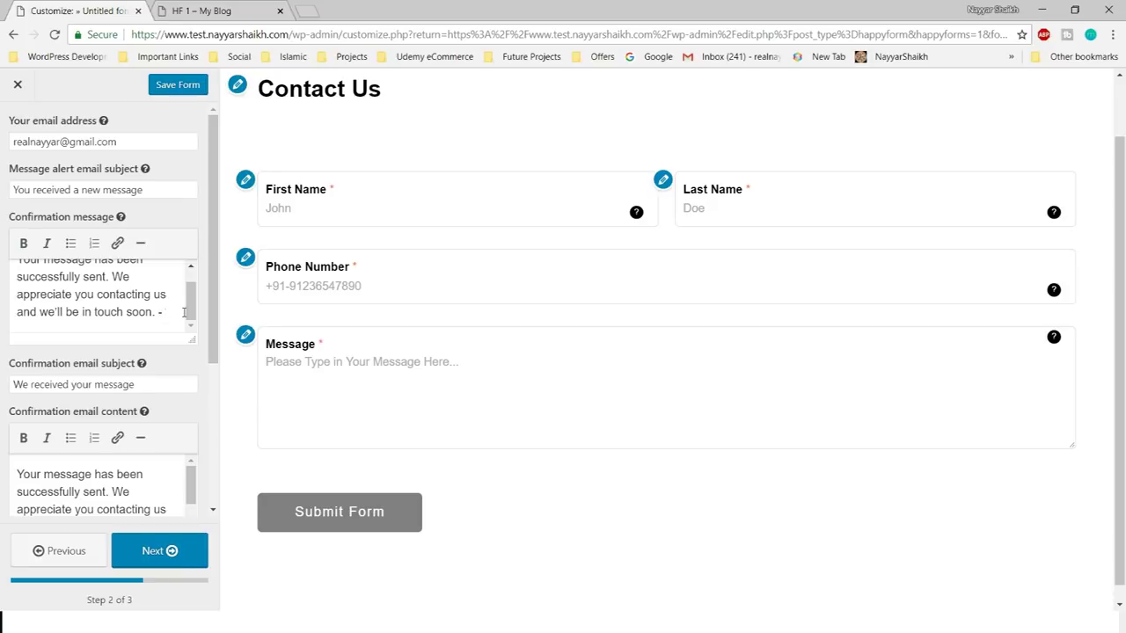
{"action": "type", "text": "ayyar Shaikh"}
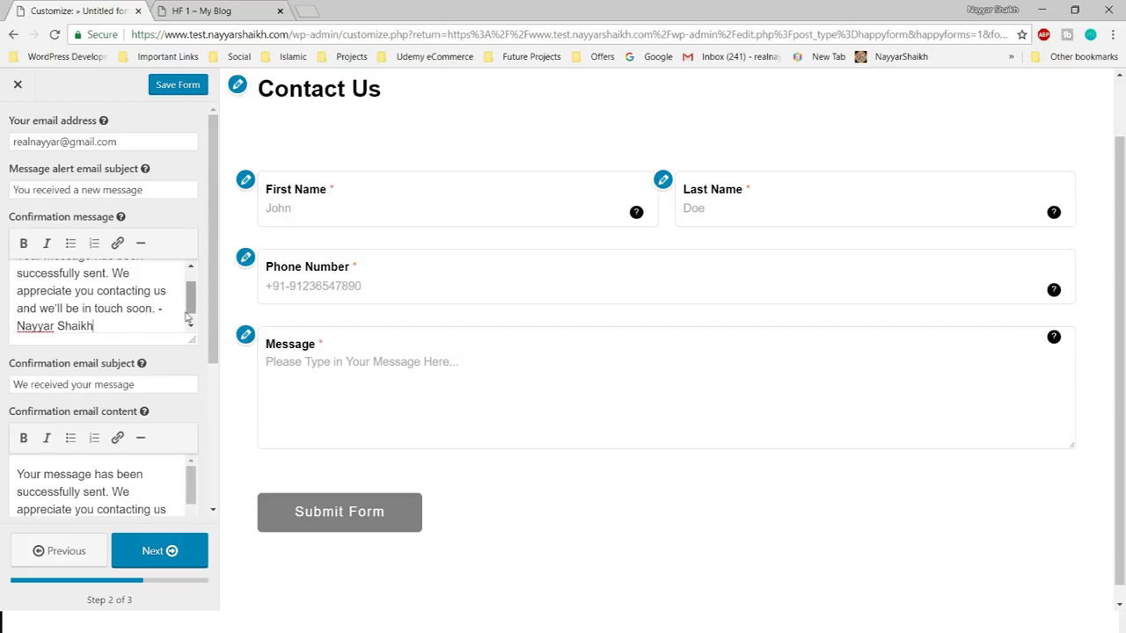
{"action": "scroll", "coordinate": [184, 311], "scroll_direction": "down", "scroll_amount": 1}
{"action": "scroll", "coordinate": [141, 376], "scroll_direction": "up", "scroll_amount": 1}
{"action": "scroll", "coordinate": [172, 378], "scroll_direction": "down", "scroll_amount": 3}
{"action": "left_click_drag", "start_coordinate": [192, 314], "coordinate": [183, 364]}
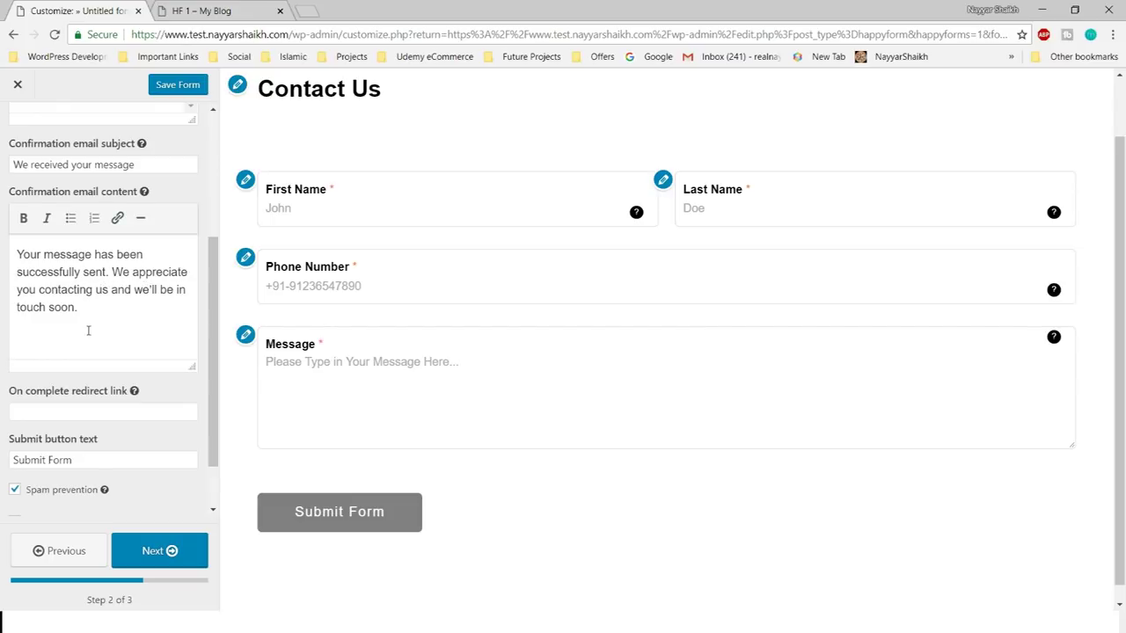
- Shorten the button text from 'Submit Form' to 'Submit' and continue to step 3 styling
{"action": "scroll", "coordinate": [87, 330], "scroll_direction": "down", "scroll_amount": 1}
{"action": "left_click", "coordinate": [121, 344]}
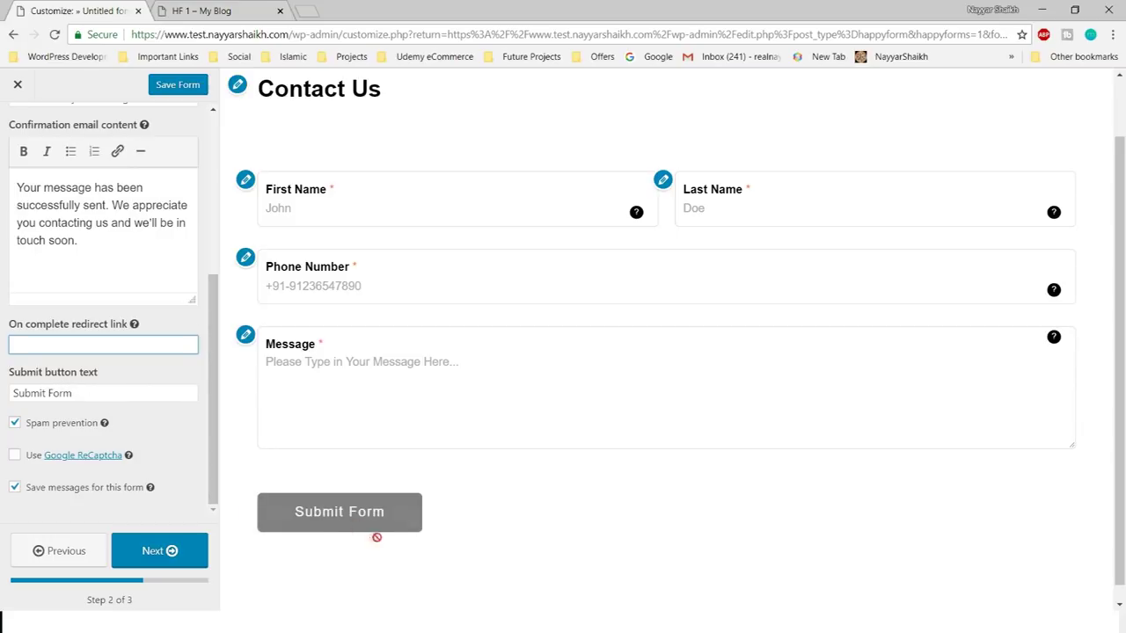
{"action": "left_click", "coordinate": [127, 392]}
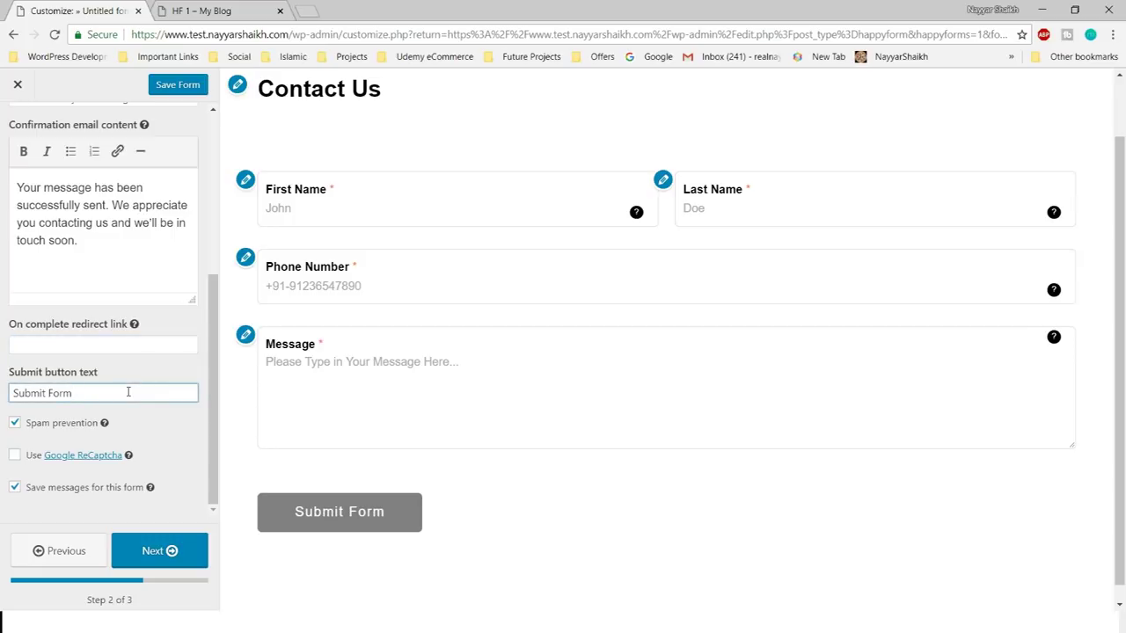
{"action": "key", "text": "BackSpace"}
{"action": "key", "text": "BackSpace"}
{"action": "key", "text": "BackSpace"}
{"action": "key", "text": "BackSpace"}
{"action": "key", "text": "BackSpace"}
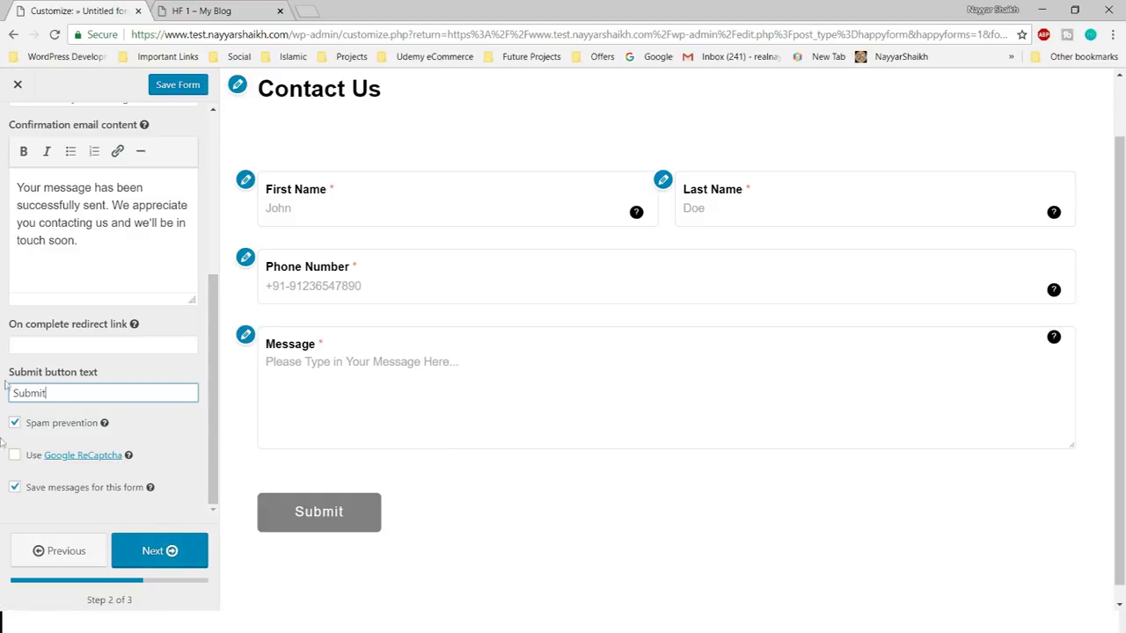
{"action": "left_click", "coordinate": [187, 553]}
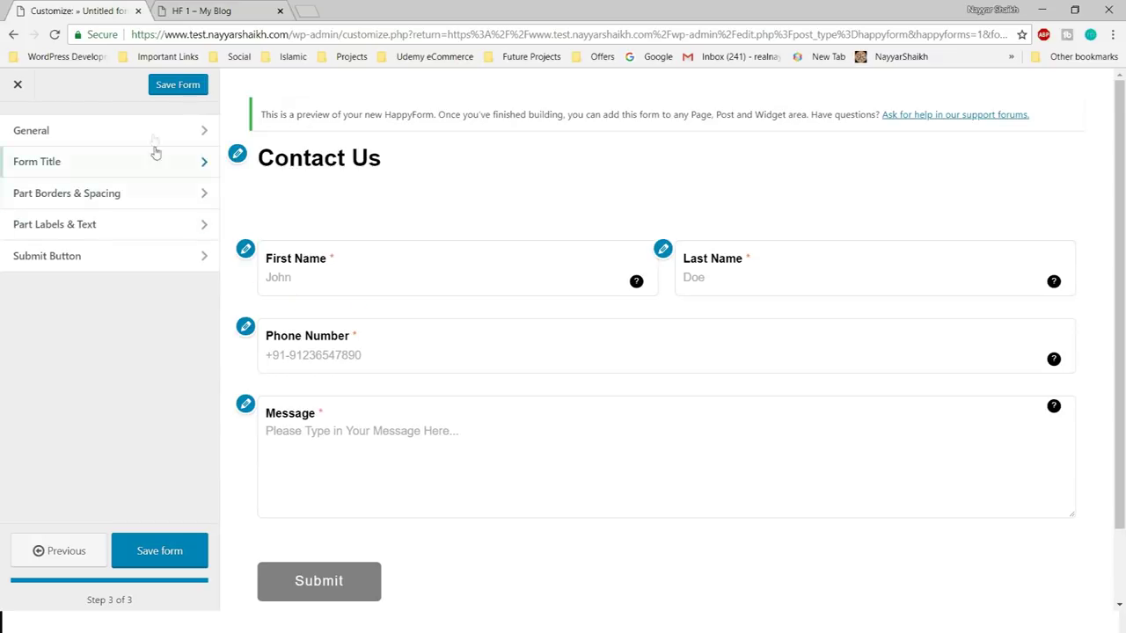
- Set the form width to 80 in the General style settings
{"action": "left_click", "coordinate": [121, 132]}
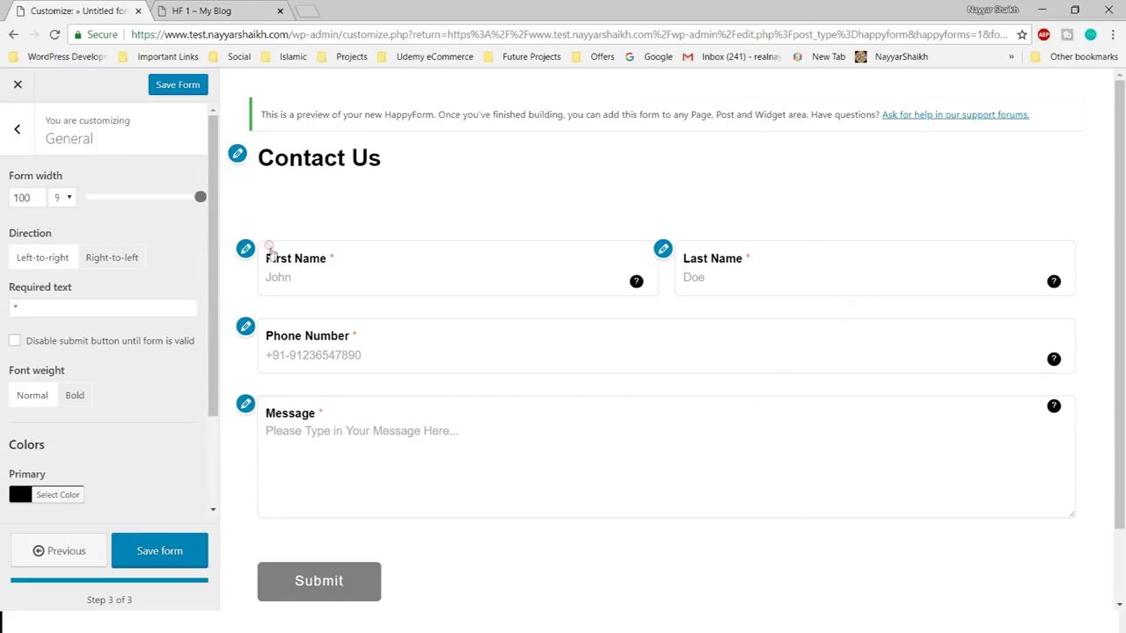
{"action": "left_click_drag", "start_coordinate": [199, 198], "coordinate": [145, 201]}
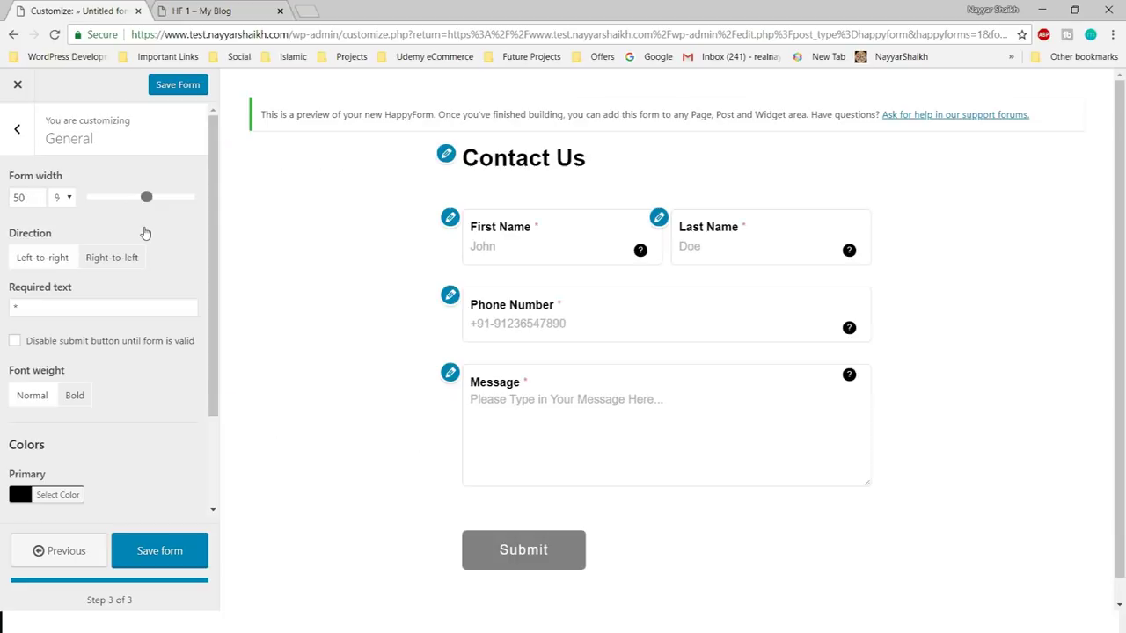
{"action": "left_click", "coordinate": [26, 198]}
{"action": "left_click", "coordinate": [104, 239]}
{"action": "left_click_drag", "start_coordinate": [148, 198], "coordinate": [176, 205]}
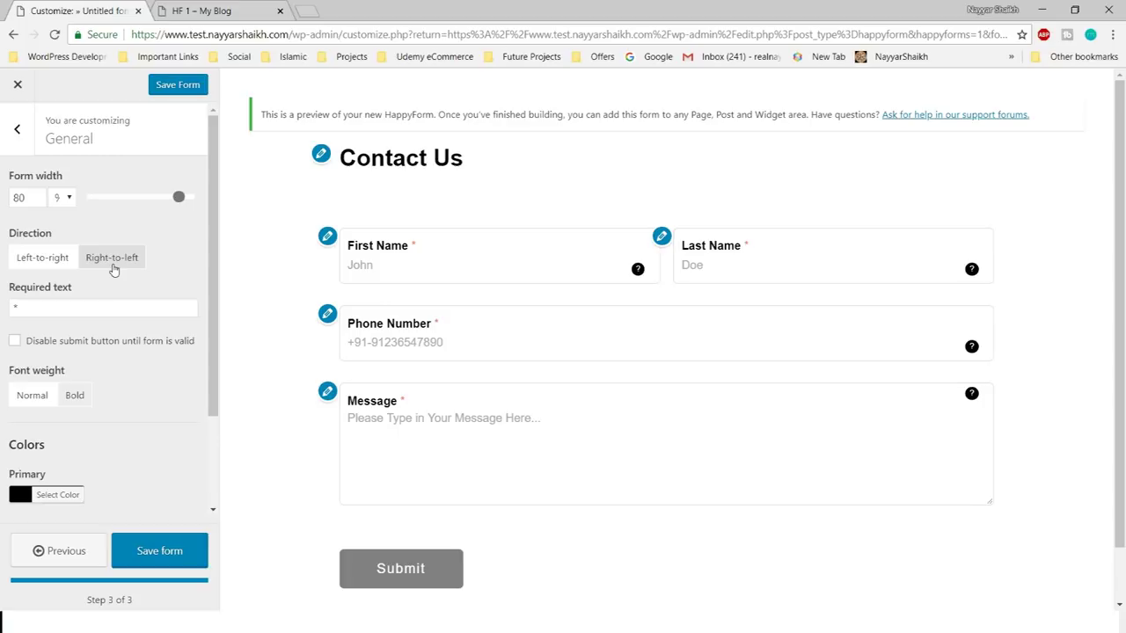
- Keep Left-to-right direction, set the required marker text to '***', and return to the style sections
{"action": "left_click", "coordinate": [113, 264]}
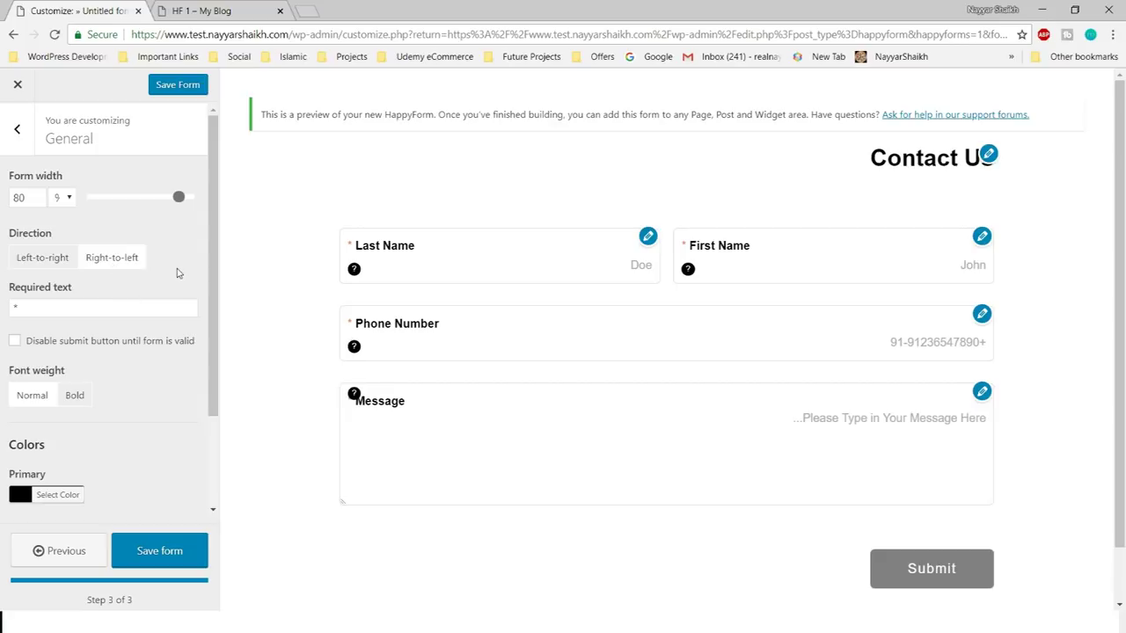
{"action": "left_click", "coordinate": [40, 264]}
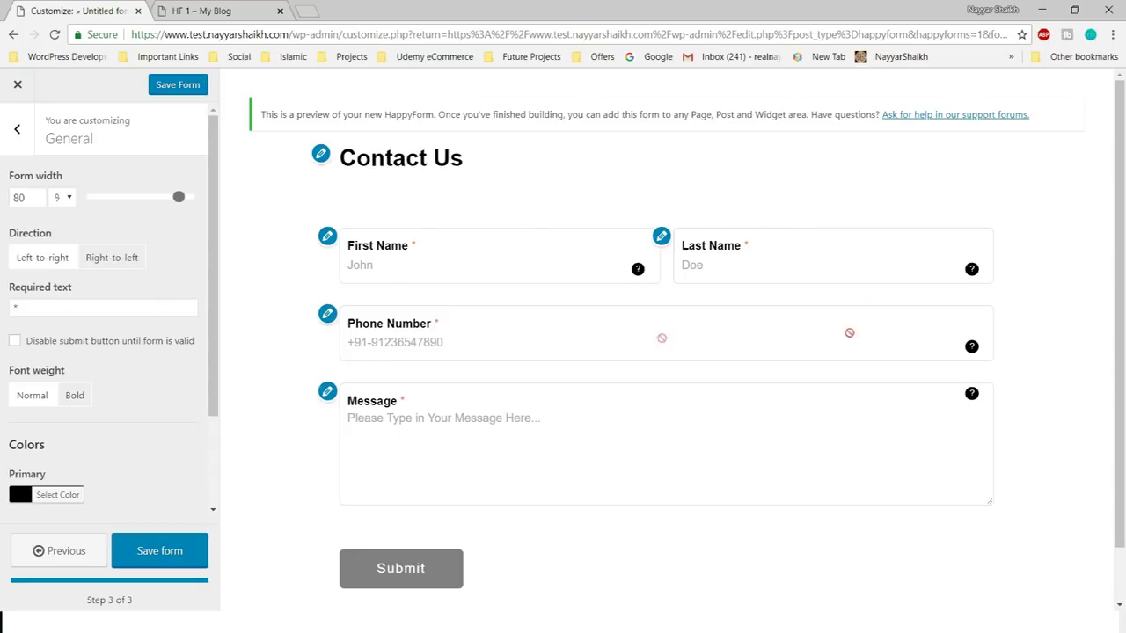
{"action": "left_click", "coordinate": [53, 313]}
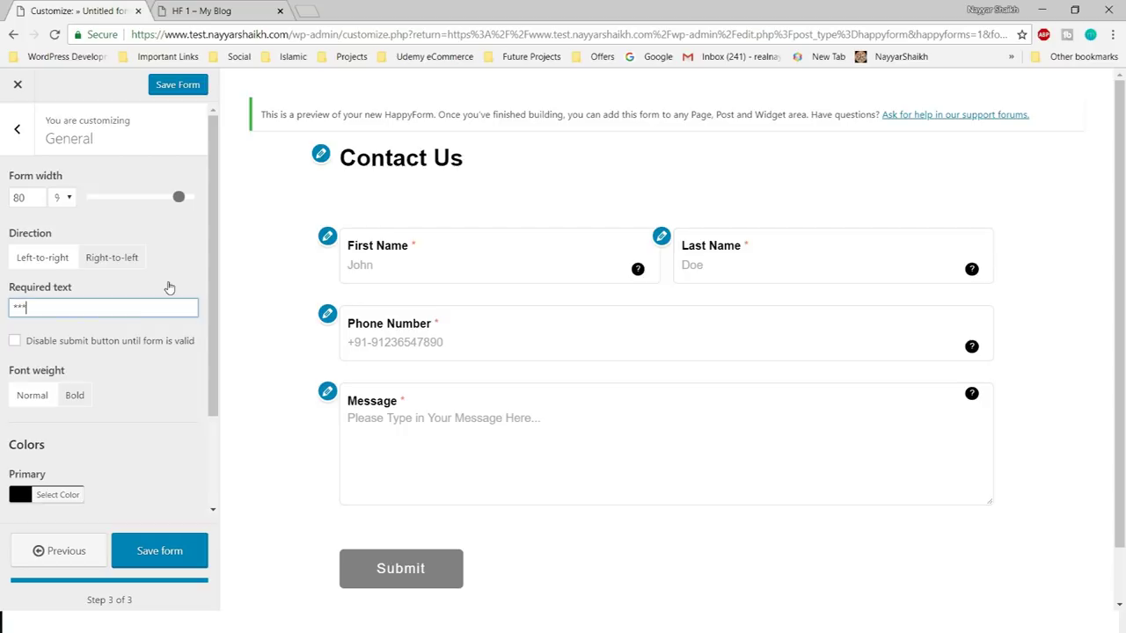
{"action": "left_click", "coordinate": [193, 380]}
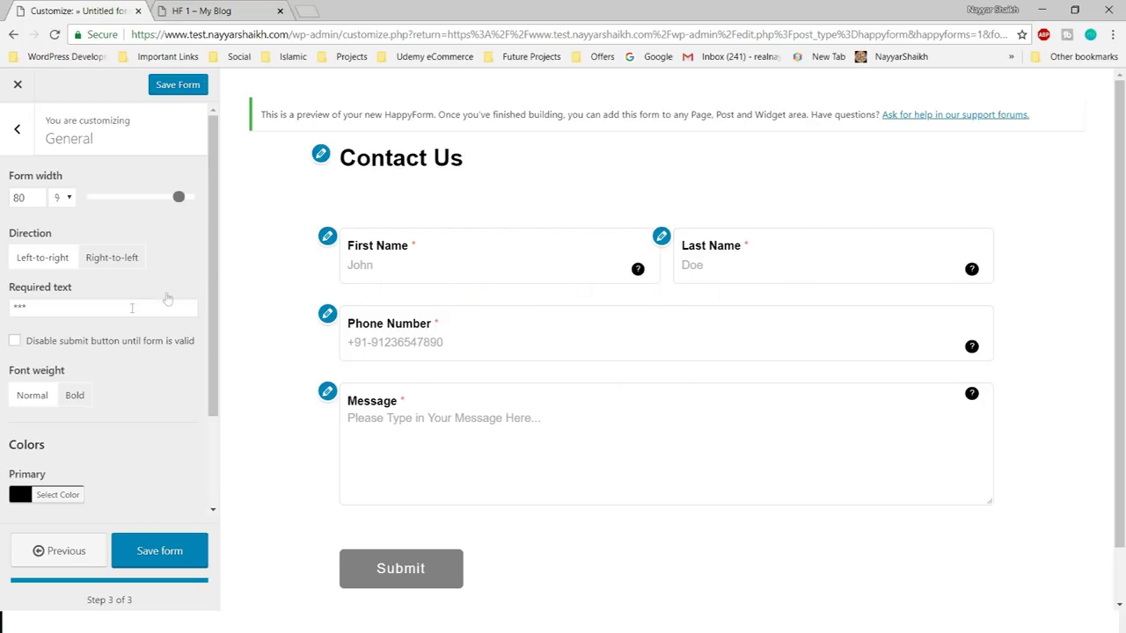
{"action": "scroll", "coordinate": [150, 400], "scroll_direction": "down", "scroll_amount": 3}
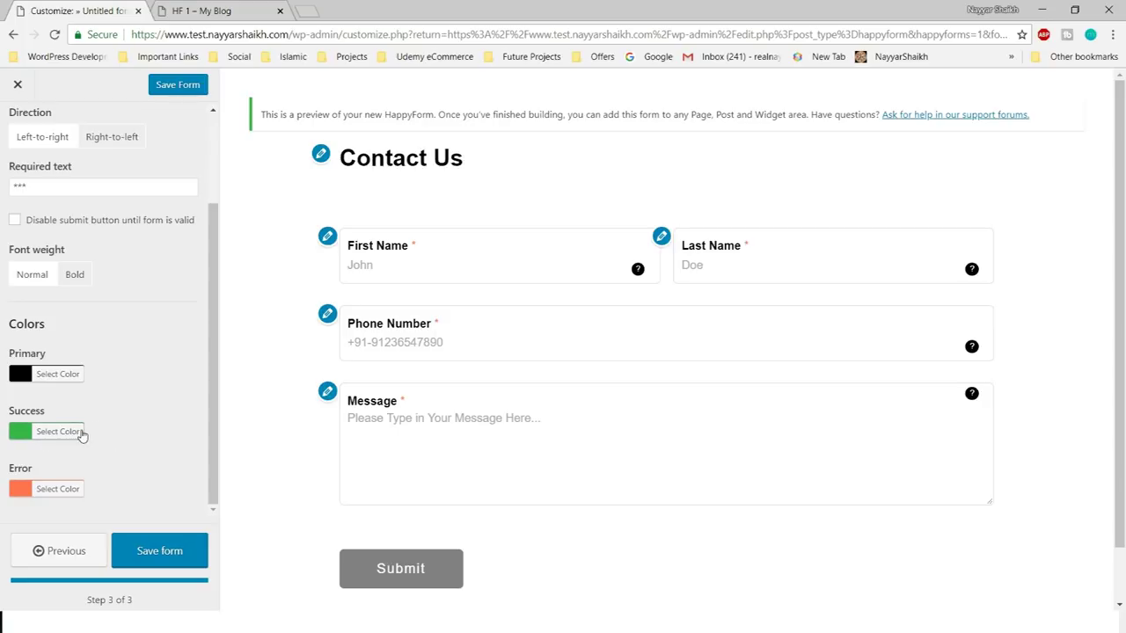
{"action": "left_click", "coordinate": [78, 433]}
{"action": "left_click", "coordinate": [141, 416]}
{"action": "scroll", "coordinate": [130, 470], "scroll_direction": "up", "scroll_amount": 2}
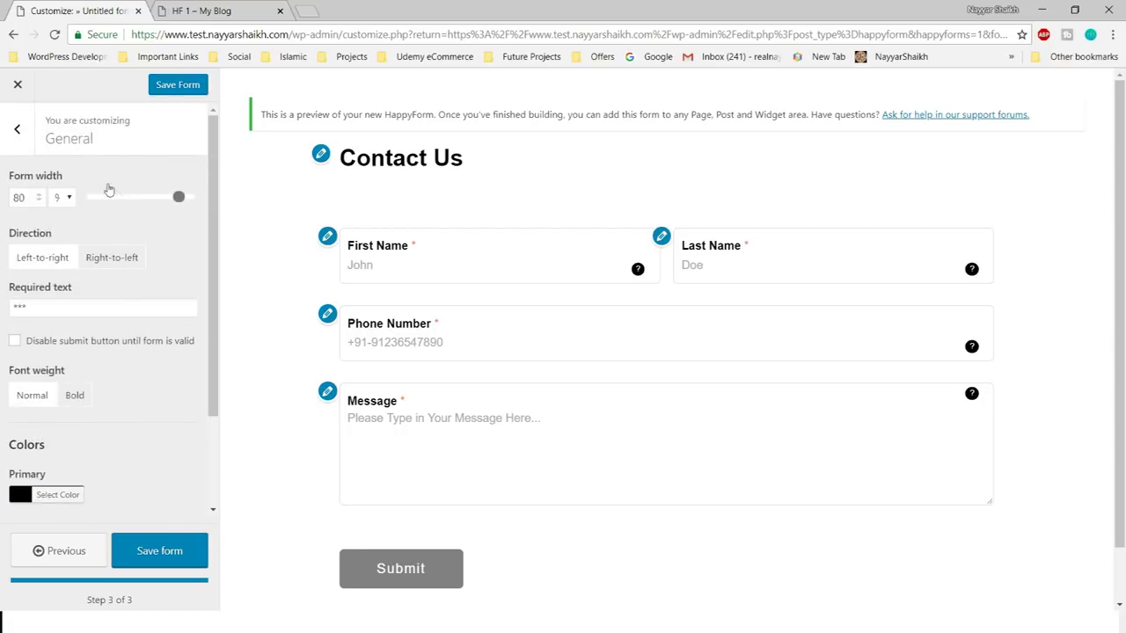
{"action": "left_click", "coordinate": [18, 139]}
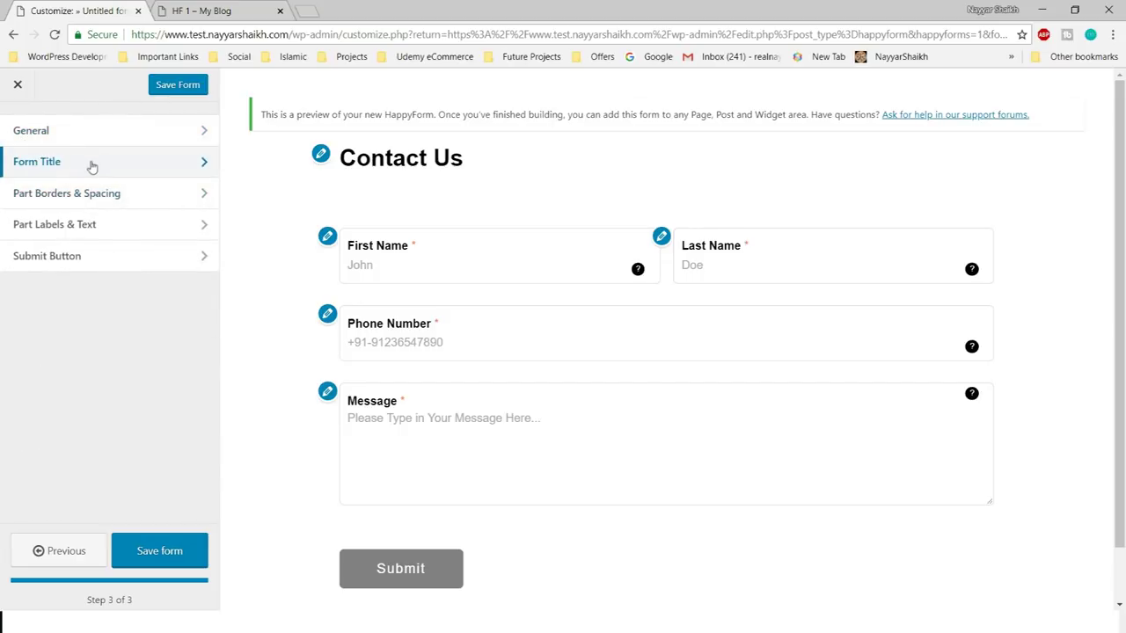
- Keep the Contact Us title shown and center-align it
{"action": "left_click", "coordinate": [89, 165]}
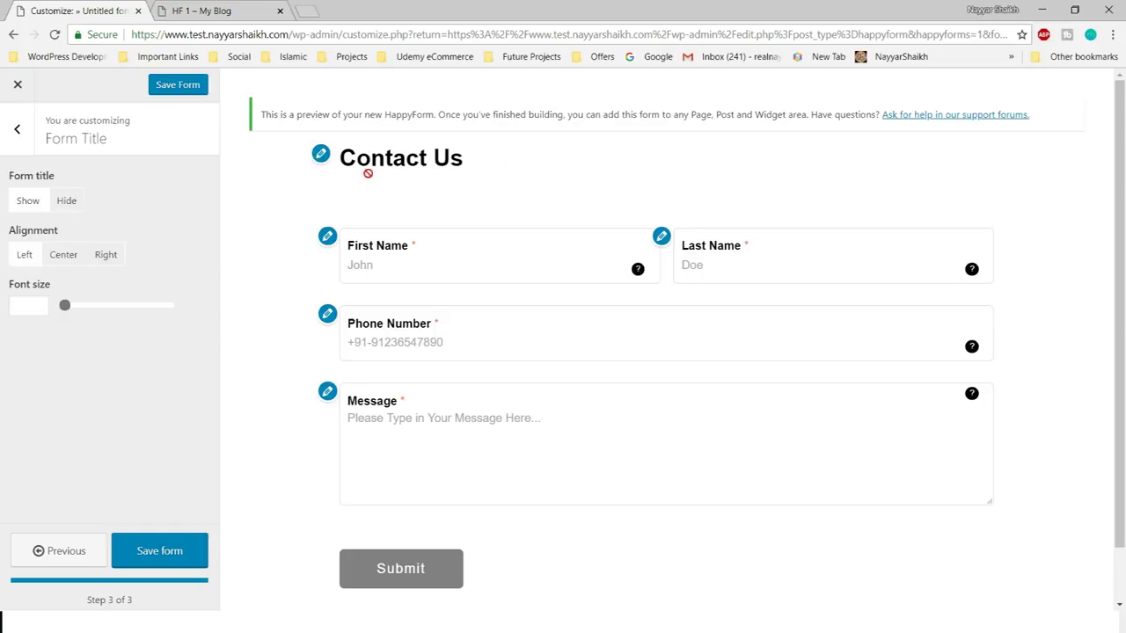
{"action": "left_click", "coordinate": [69, 204]}
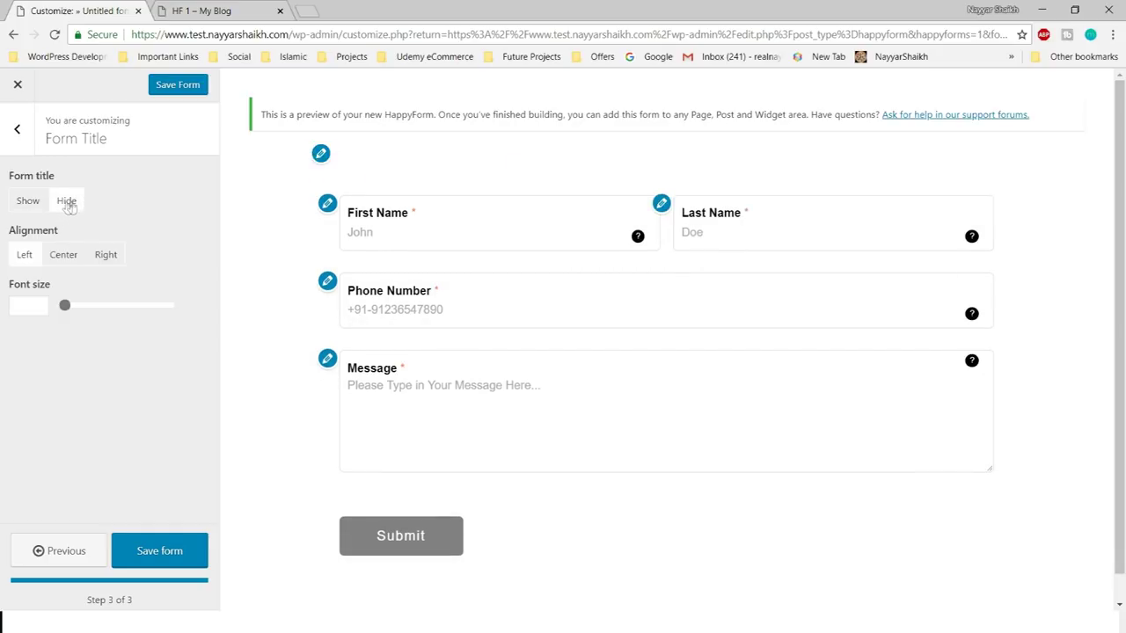
{"action": "left_click", "coordinate": [25, 202]}
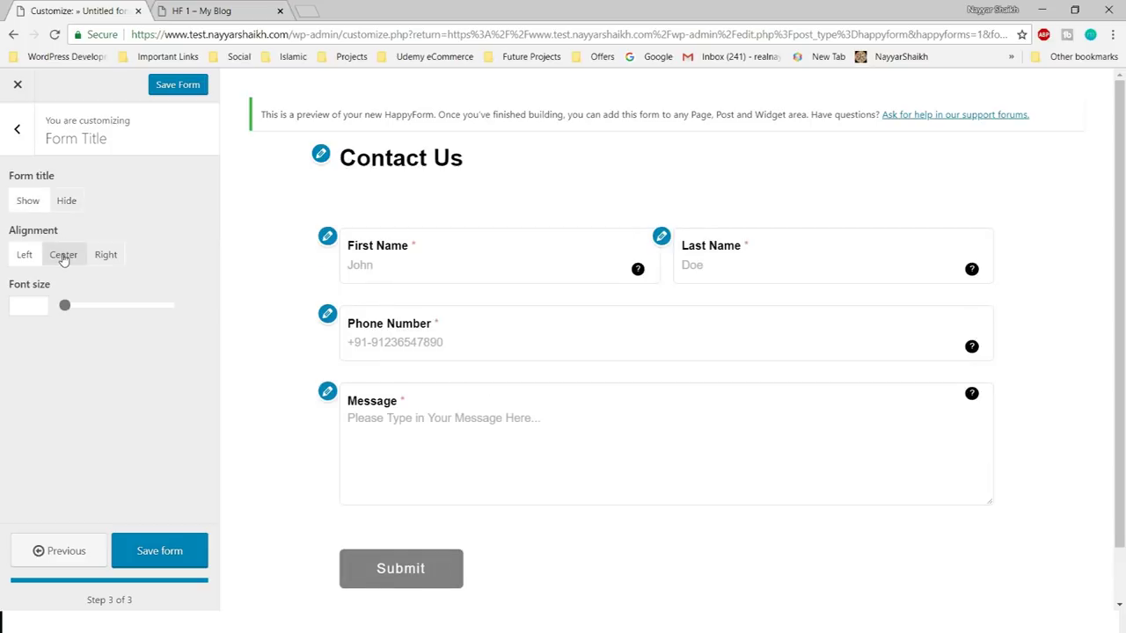
{"action": "left_click", "coordinate": [64, 257]}
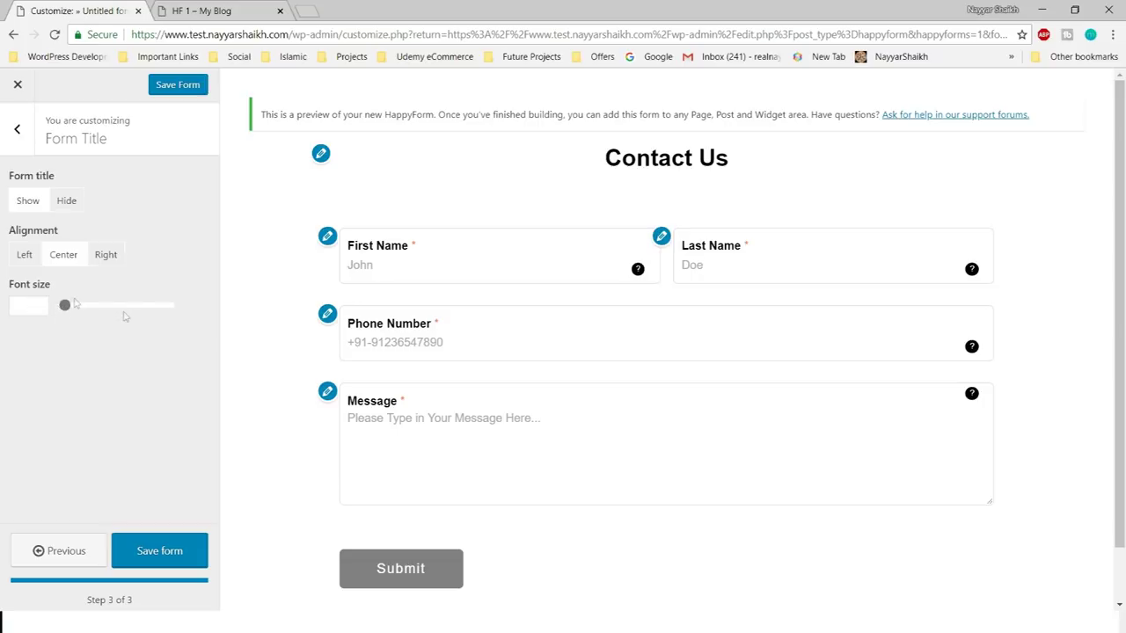
- Set the title font size to 50 and return to the style sections list
{"action": "left_click", "coordinate": [41, 305]}
{"action": "type", "text": "19"}
{"action": "double_click", "coordinate": [33, 310]}
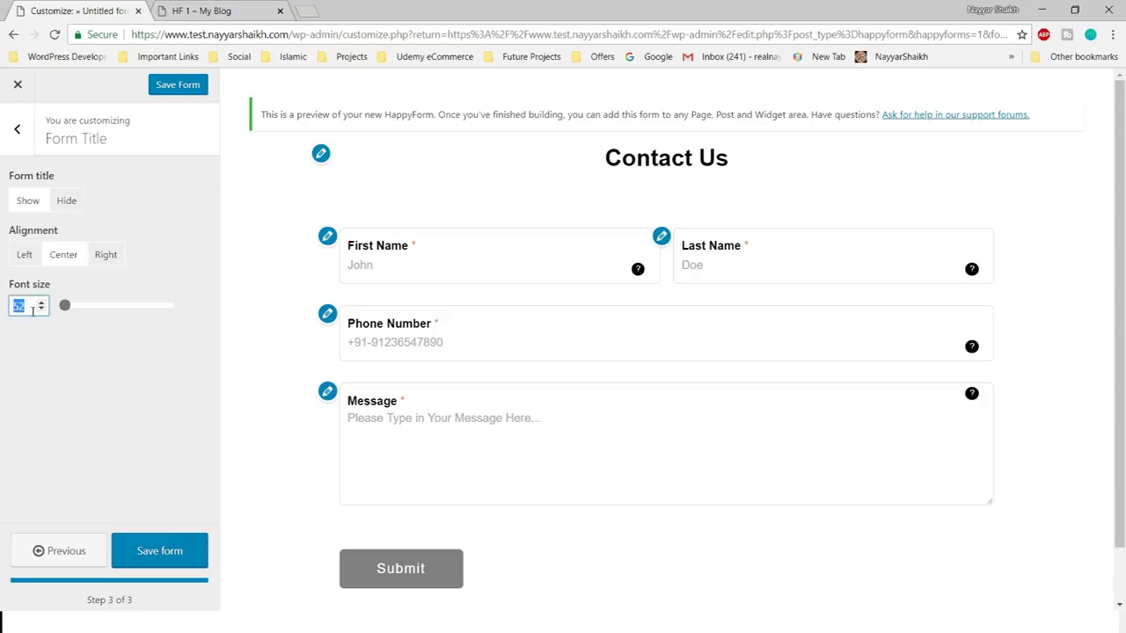
{"action": "left_click", "coordinate": [87, 326]}
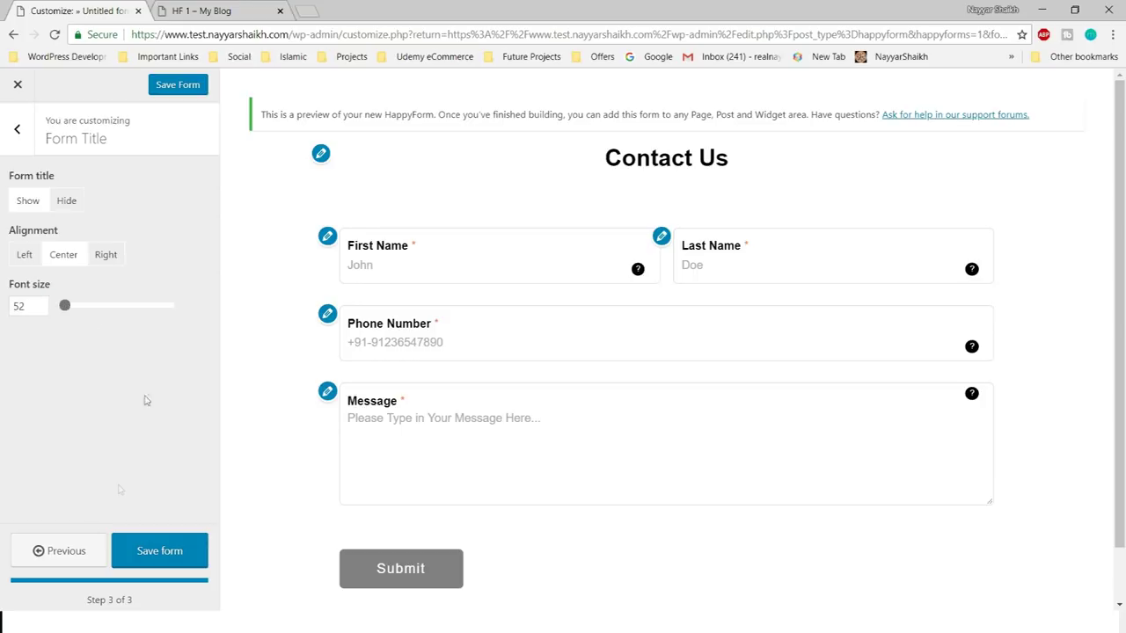
{"action": "double_click", "coordinate": [35, 307]}
{"action": "key", "text": "BackSpace"}
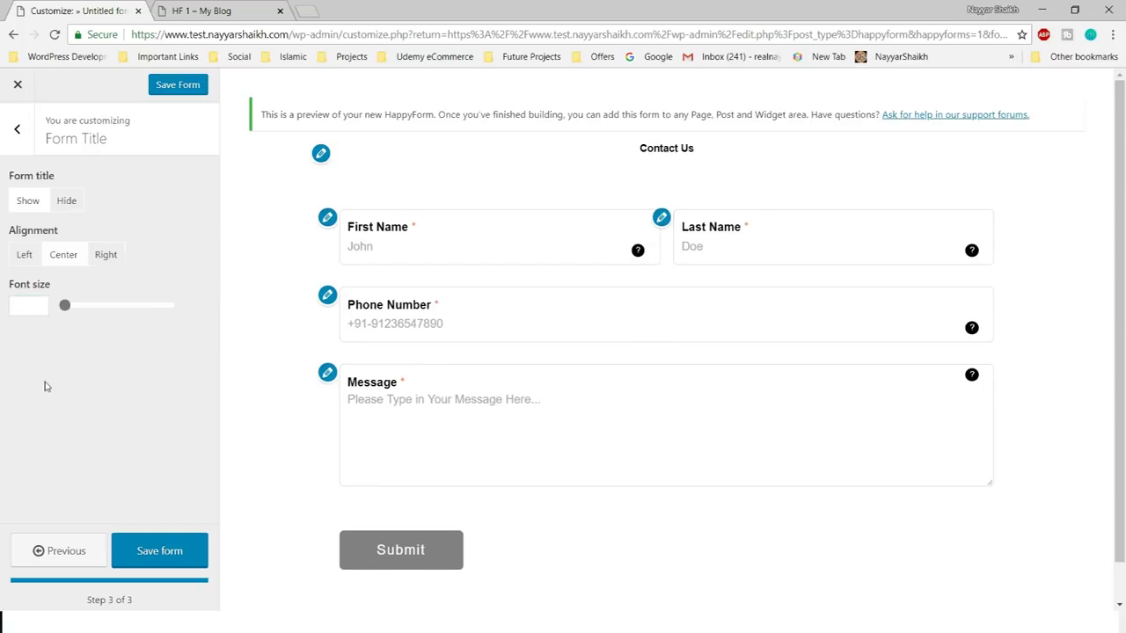
{"action": "left_click", "coordinate": [29, 302]}
{"action": "type", "text": "60"}
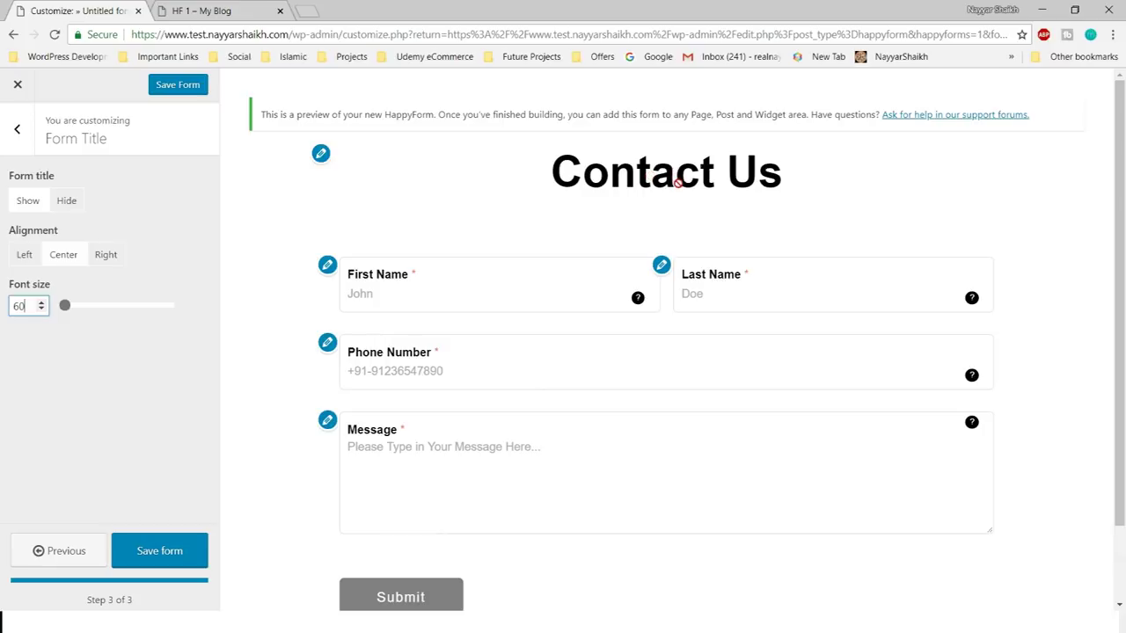
{"action": "type", "text": "40"}
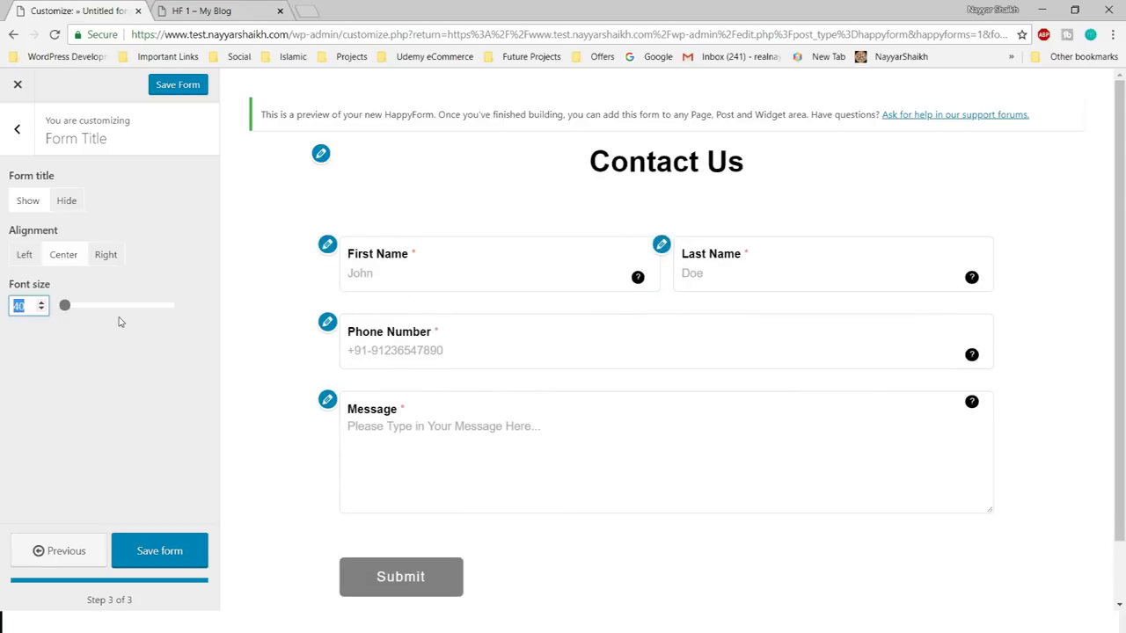
{"action": "type", "text": "60"}
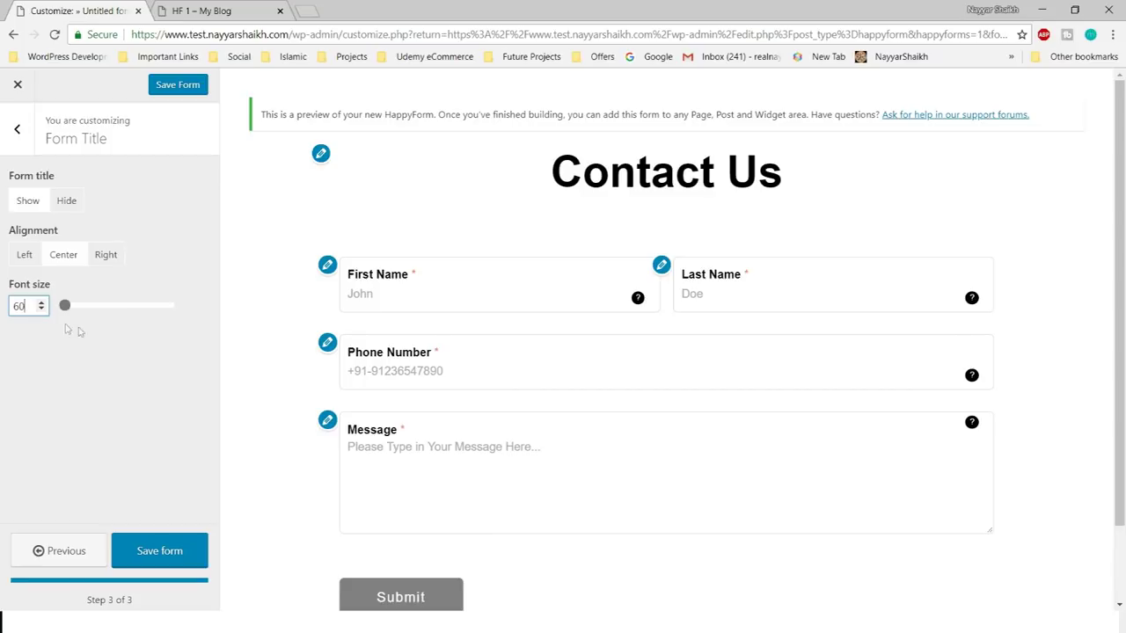
{"action": "left_click", "coordinate": [120, 382]}
{"action": "left_click_drag", "start_coordinate": [27, 306], "coordinate": [8, 307]}
{"action": "type", "text": "50"}
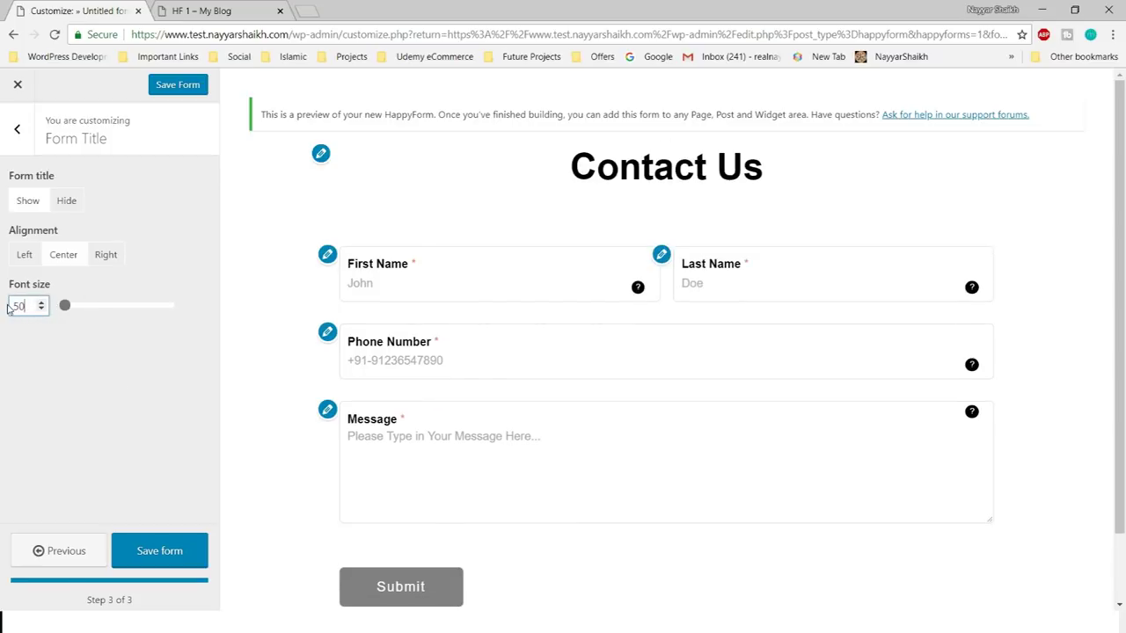
{"action": "left_click", "coordinate": [58, 395]}
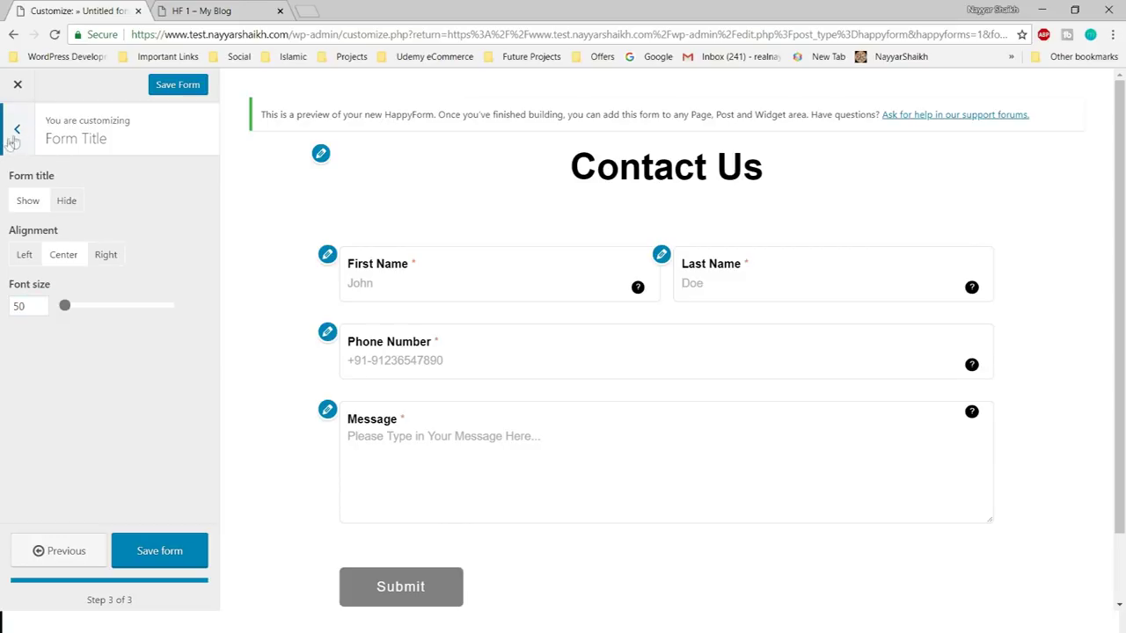
{"action": "left_click", "coordinate": [16, 130]}
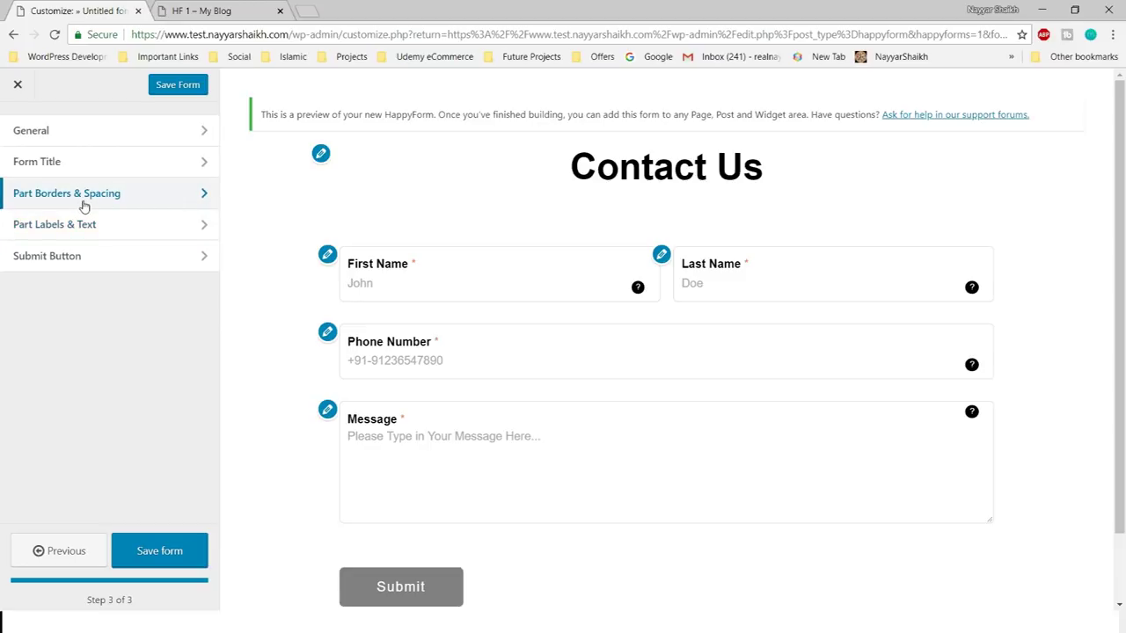
- In Part Borders & Spacing, leave Border on Show and Radius on Round
{"action": "left_click", "coordinate": [131, 200]}
{"action": "scroll", "coordinate": [175, 252], "scroll_direction": "down", "scroll_amount": 5}
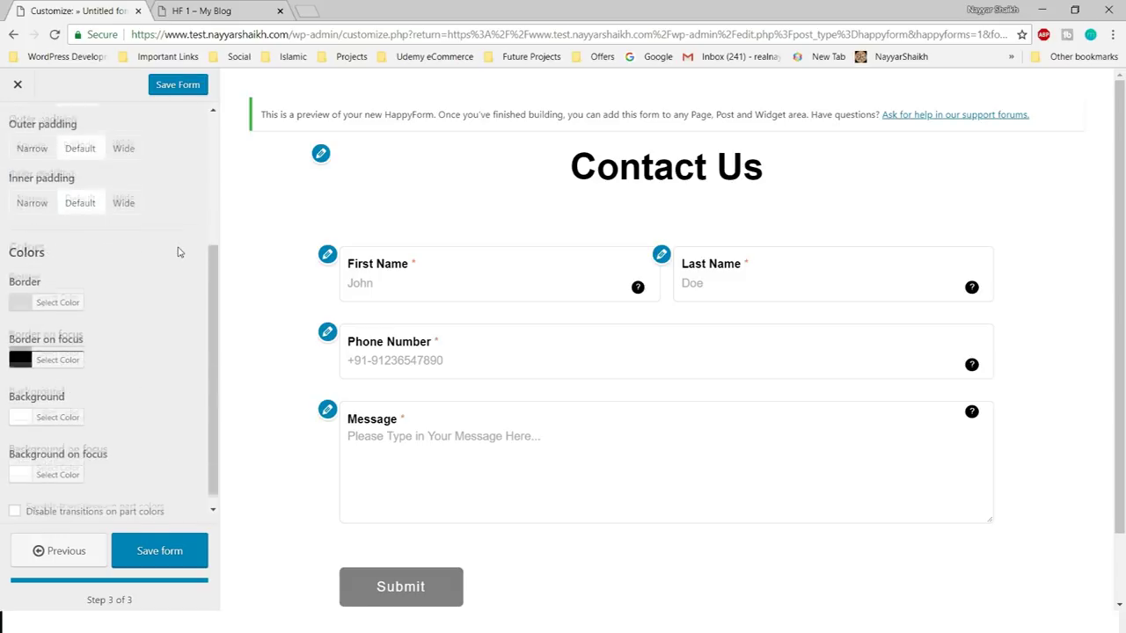
{"action": "scroll", "coordinate": [183, 334], "scroll_direction": "up", "scroll_amount": 5}
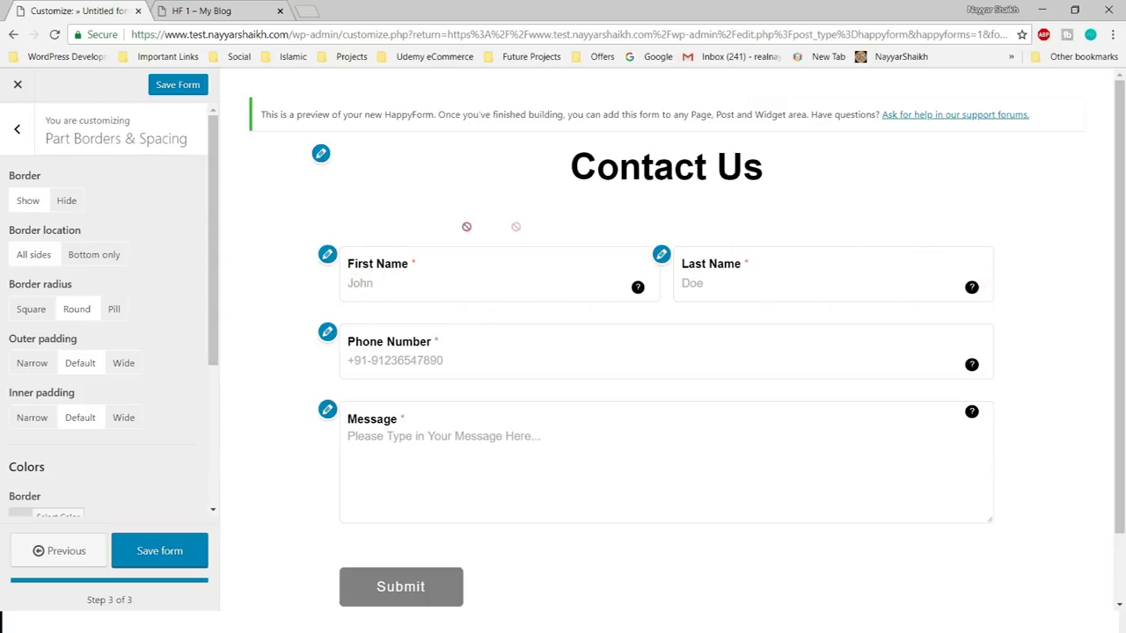
{"action": "left_click", "coordinate": [63, 204]}
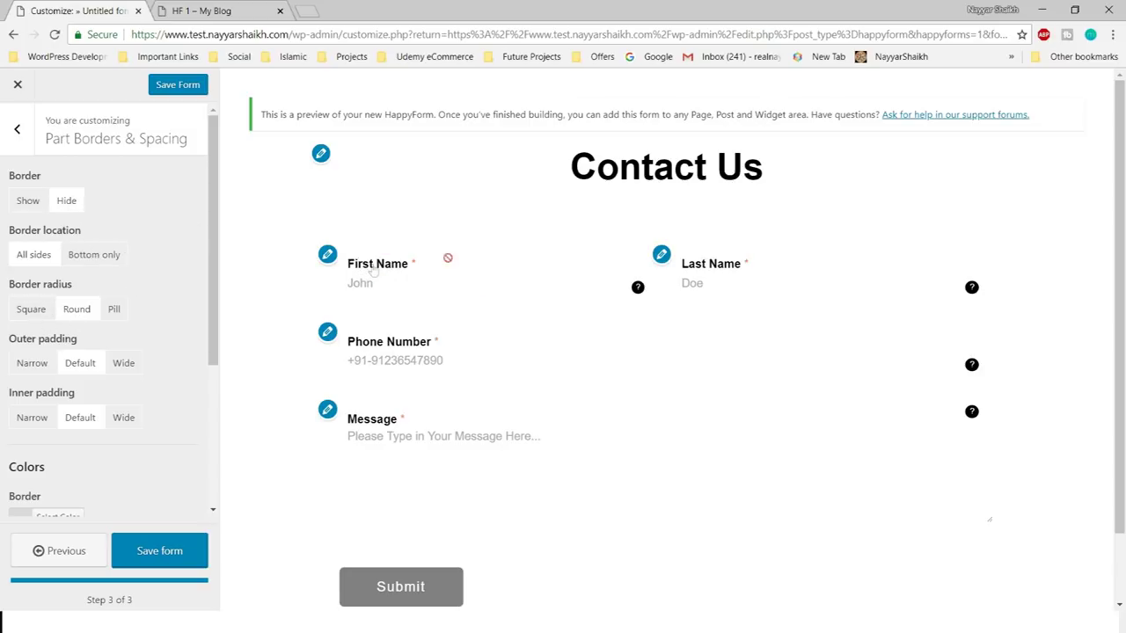
{"action": "left_click", "coordinate": [29, 201]}
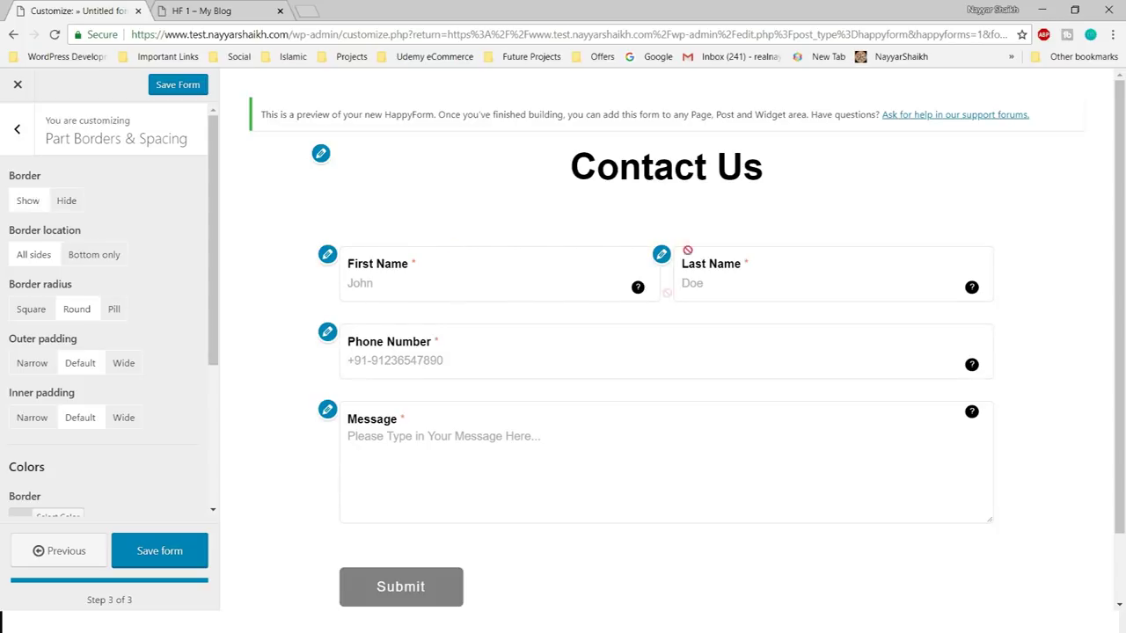
{"action": "left_click", "coordinate": [31, 309]}
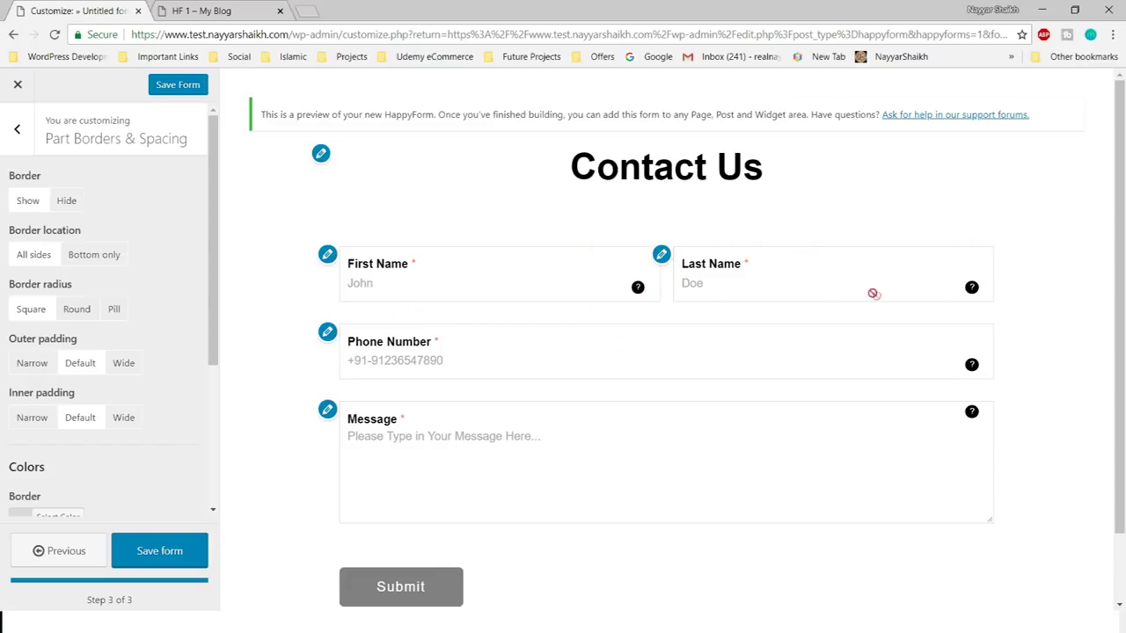
{"action": "left_click", "coordinate": [76, 312]}
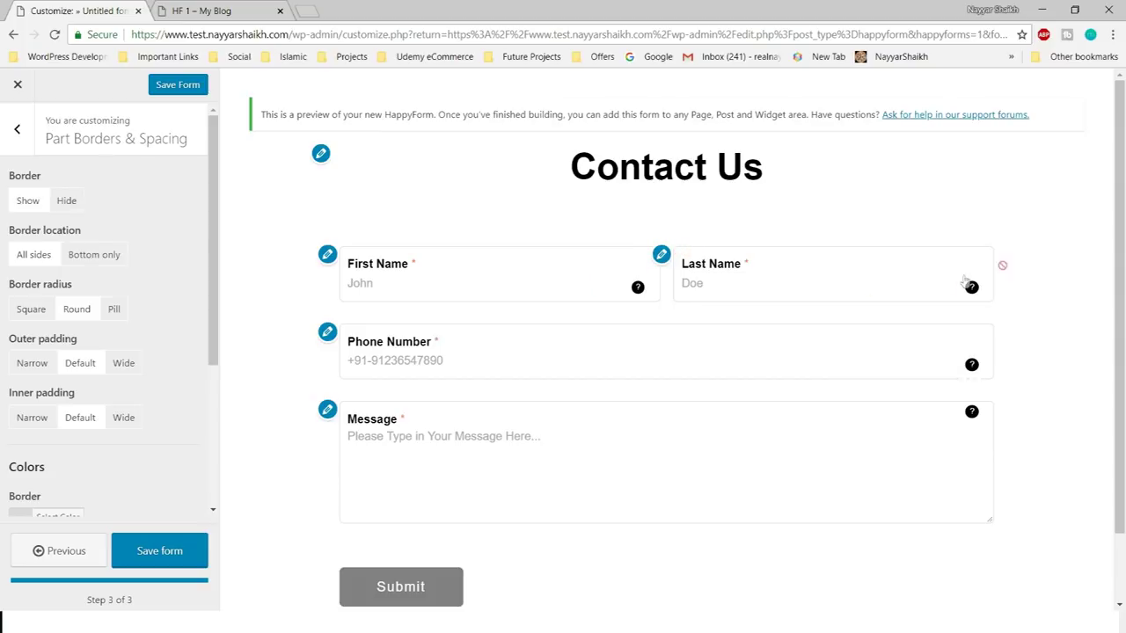
- Try pill-shaped field corners, then go back to rounded corners
{"action": "left_click", "coordinate": [122, 320]}
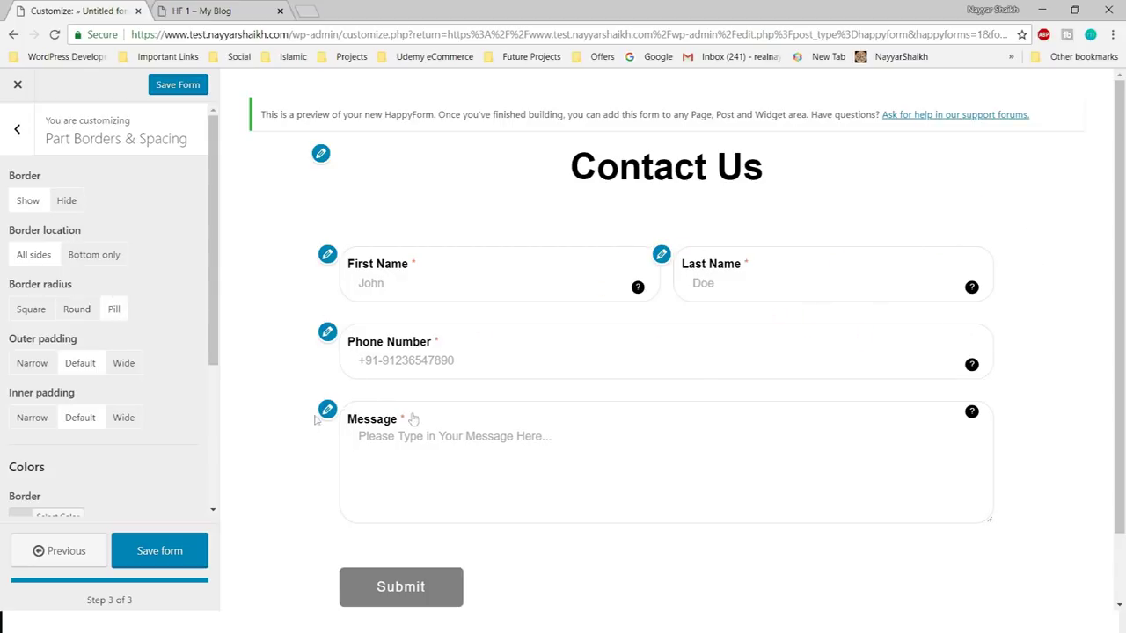
{"action": "scroll", "coordinate": [866, 423], "scroll_direction": "down", "scroll_amount": 1}
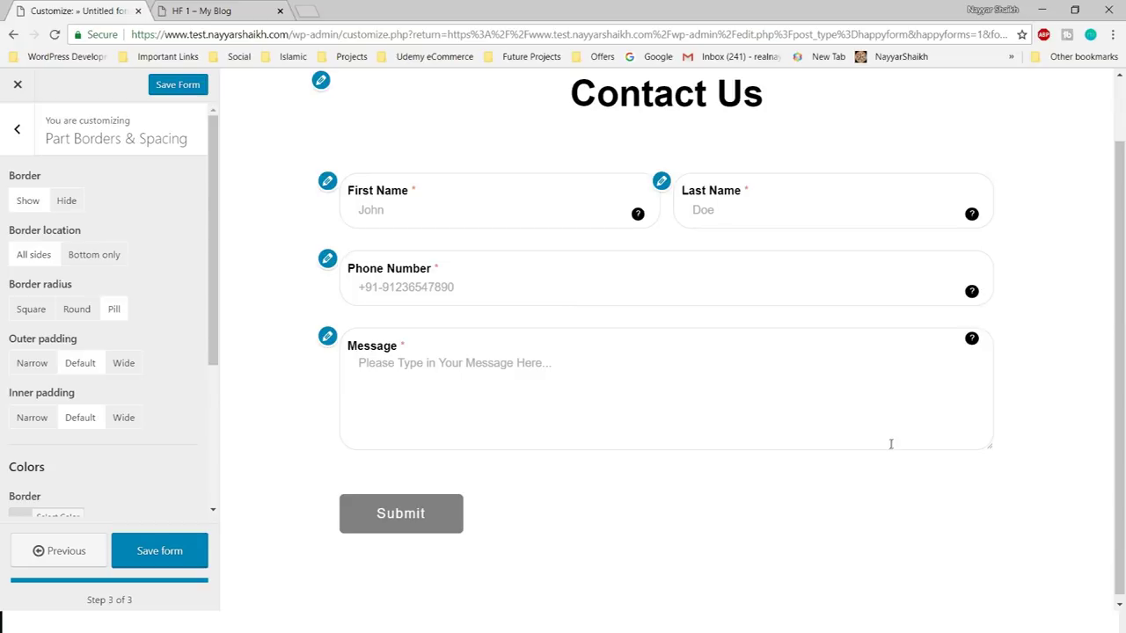
{"action": "left_click", "coordinate": [81, 311]}
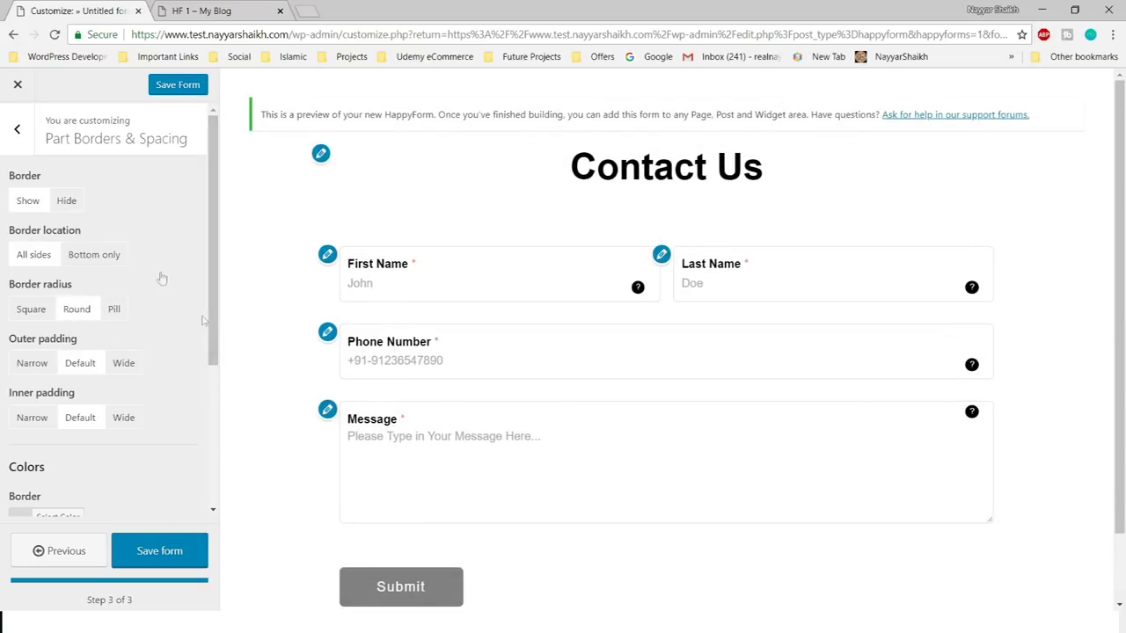
- Try wide and narrow outer and inner field padding, then restore the default padding
{"action": "scroll", "coordinate": [158, 294], "scroll_direction": "down", "scroll_amount": 1}
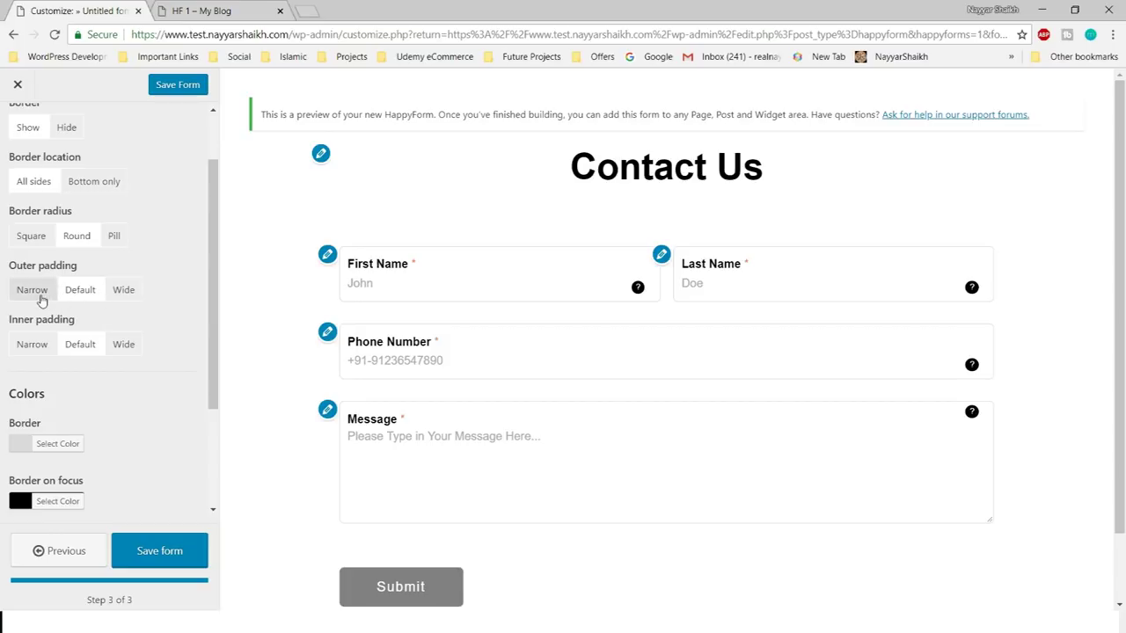
{"action": "left_click", "coordinate": [124, 294]}
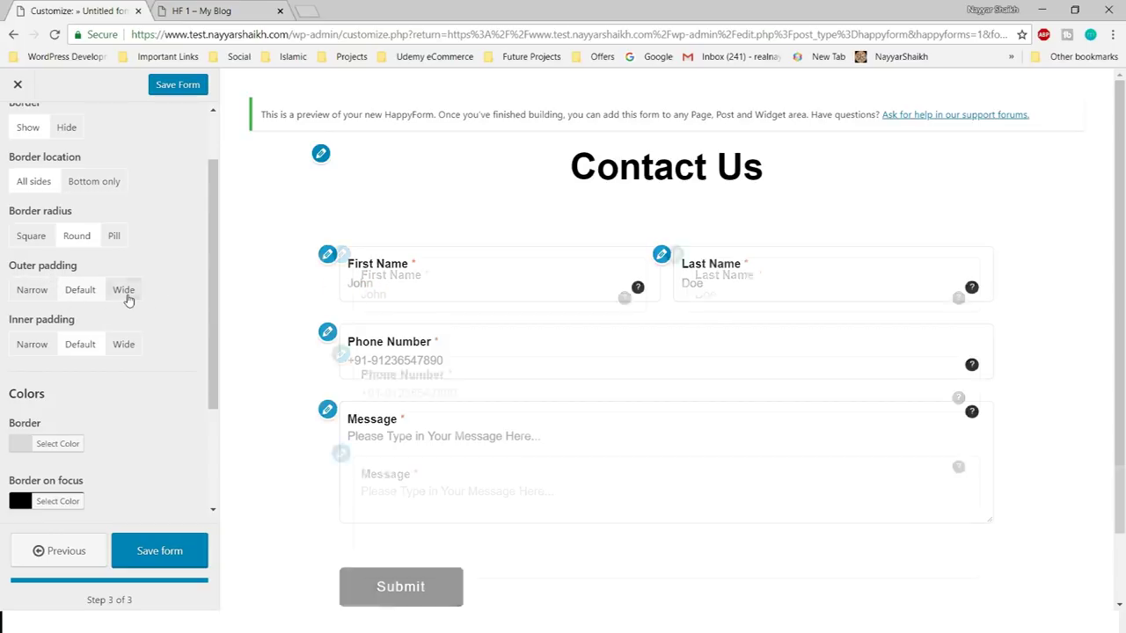
{"action": "scroll", "coordinate": [658, 357], "scroll_direction": "down", "scroll_amount": 2}
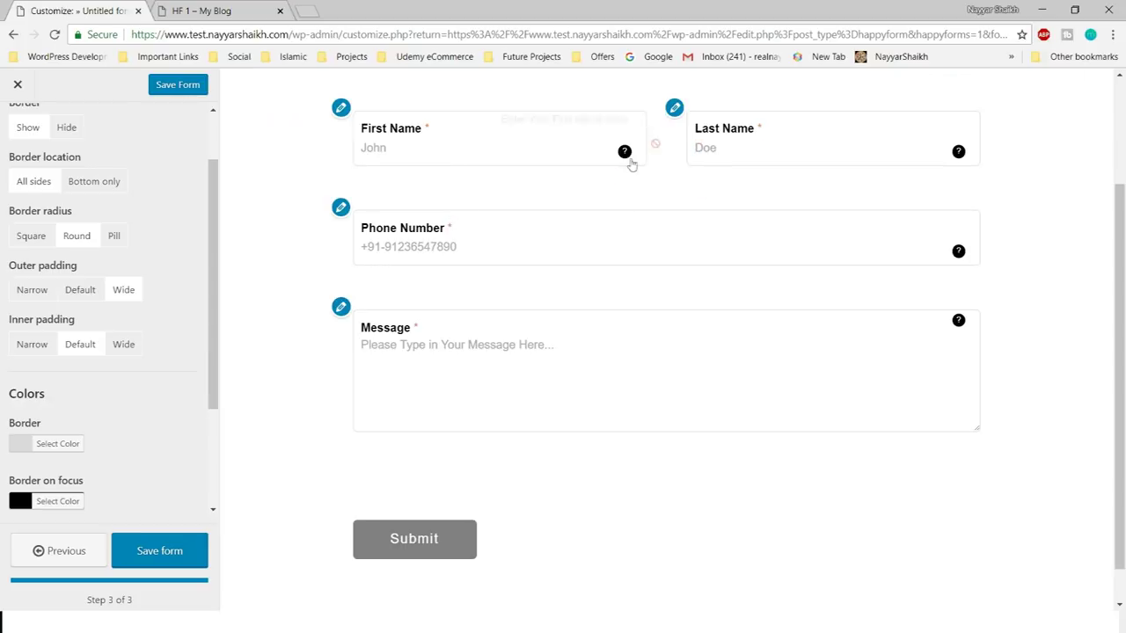
{"action": "left_click", "coordinate": [35, 295]}
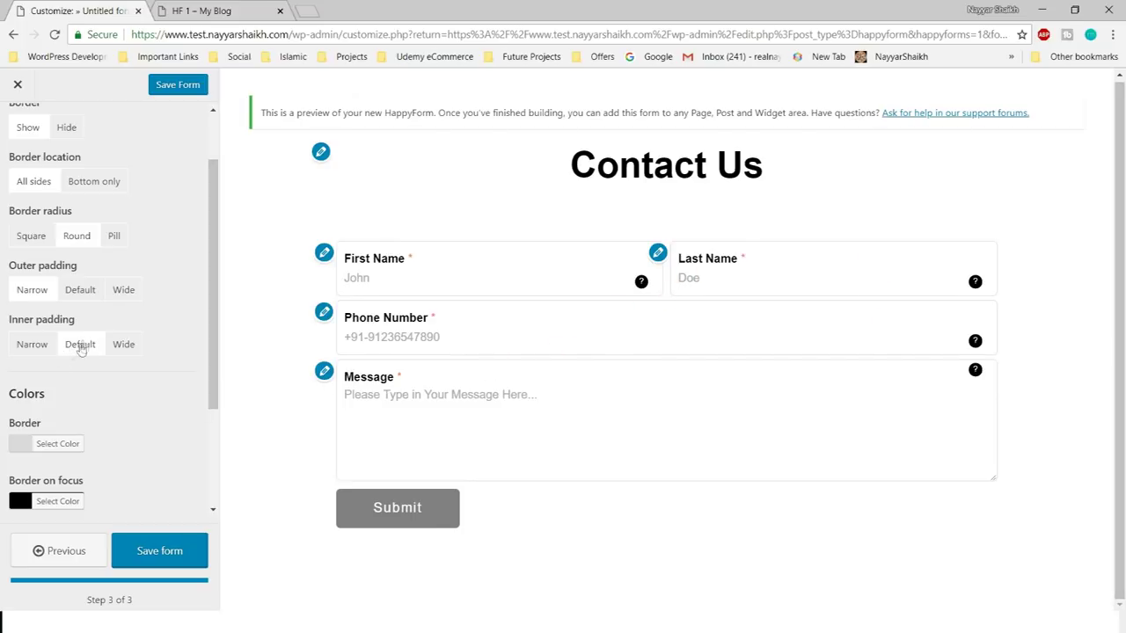
{"action": "left_click", "coordinate": [85, 295]}
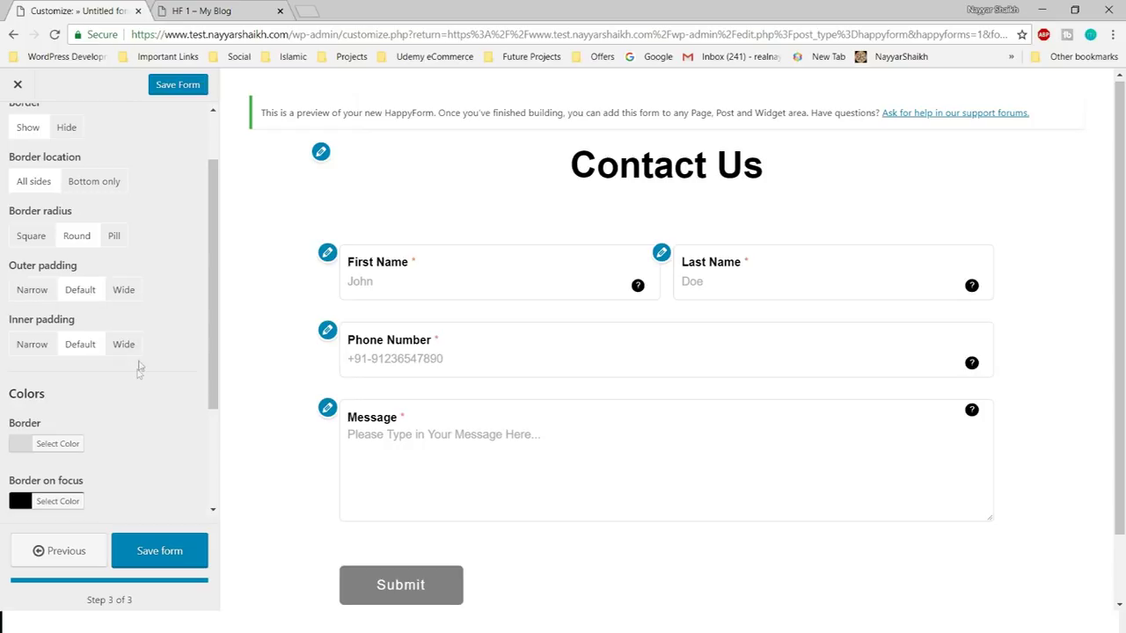
{"action": "scroll", "coordinate": [138, 378], "scroll_direction": "down", "scroll_amount": 1}
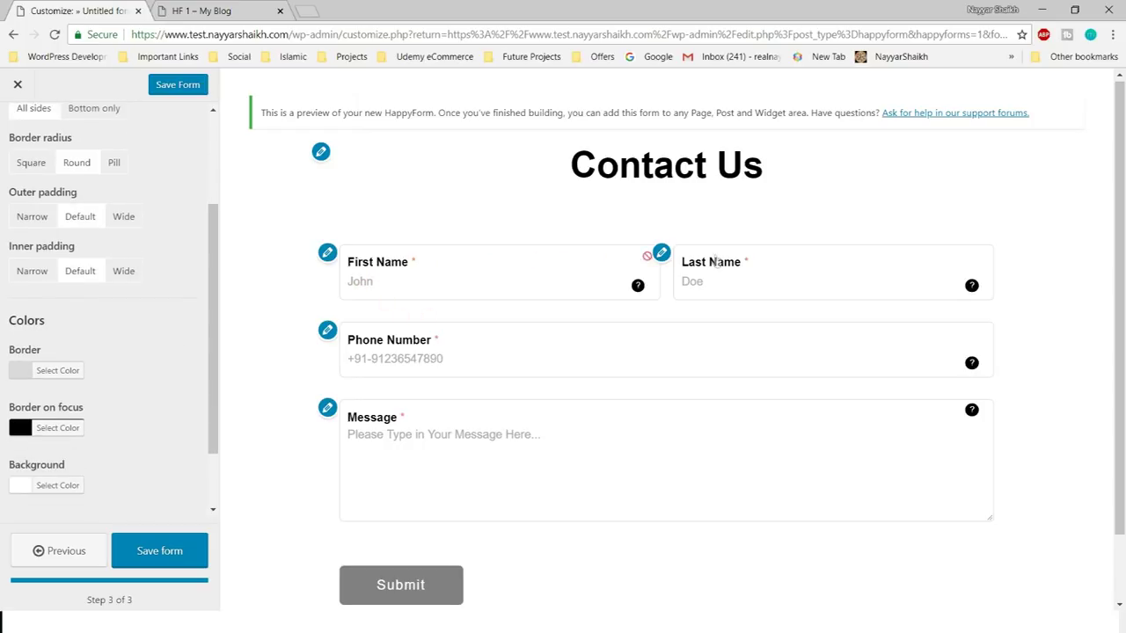
{"action": "left_click", "coordinate": [48, 276]}
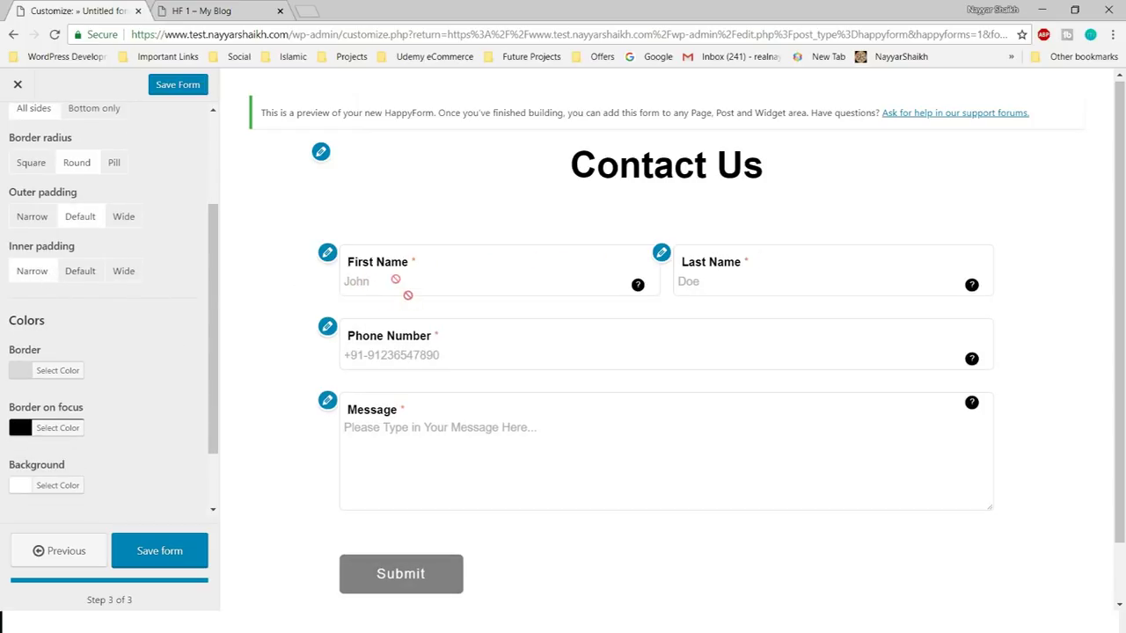
{"action": "left_click", "coordinate": [94, 278]}
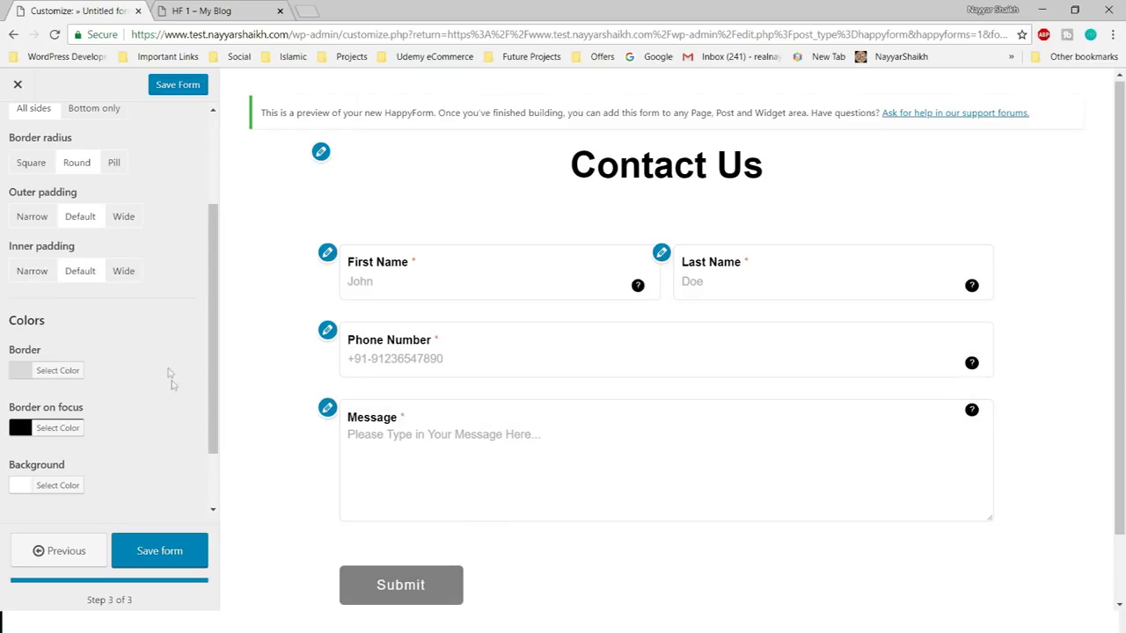
- Hide the borders around the Contact Us form fields
{"action": "scroll", "coordinate": [171, 378], "scroll_direction": "down", "scroll_amount": 1}
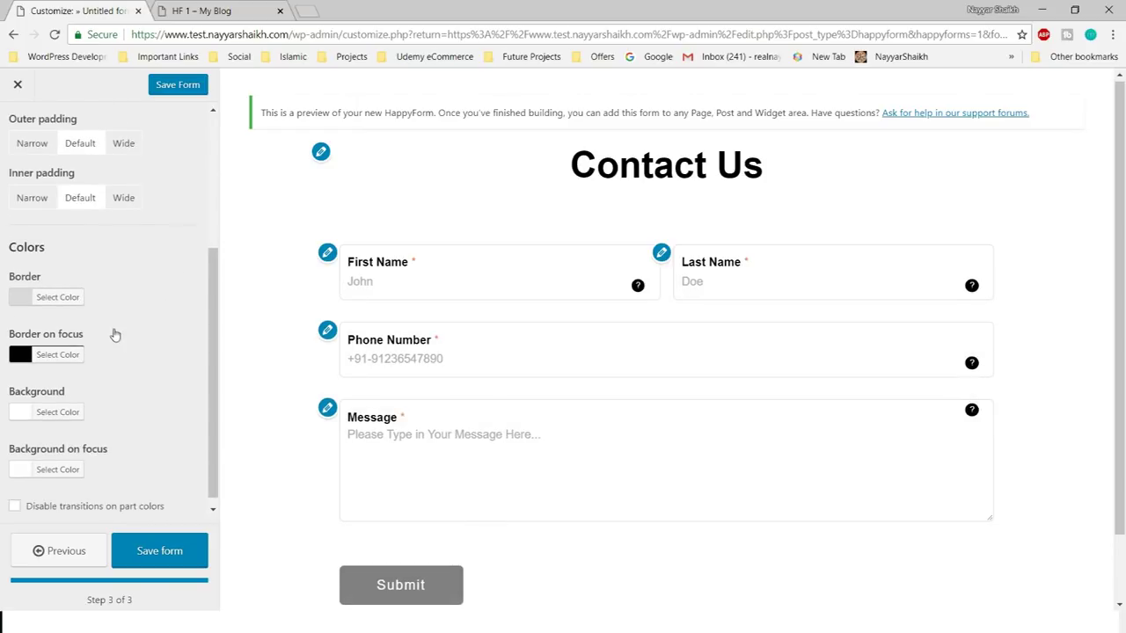
{"action": "scroll", "coordinate": [113, 311], "scroll_direction": "up", "scroll_amount": 3}
{"action": "left_click", "coordinate": [67, 201]}
{"action": "scroll", "coordinate": [158, 335], "scroll_direction": "down", "scroll_amount": 3}
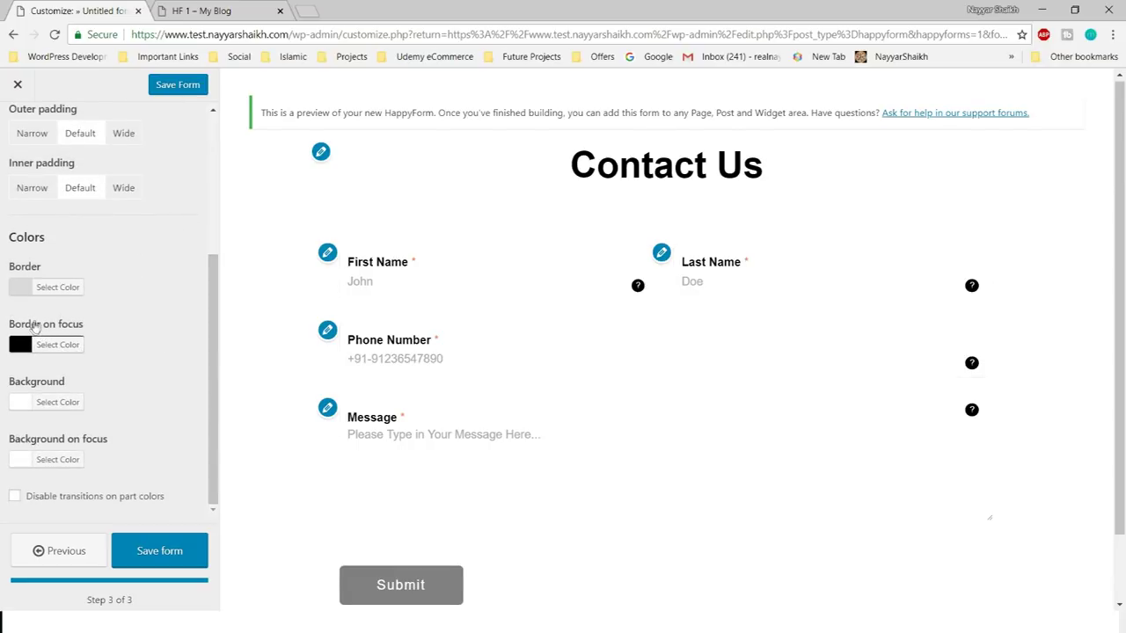
{"action": "left_click_drag", "start_coordinate": [44, 326], "coordinate": [88, 327]}
{"action": "left_click", "coordinate": [92, 331]}
- Set the focused-field border colour to the red swatch #dd3333
{"action": "left_click", "coordinate": [451, 270]}
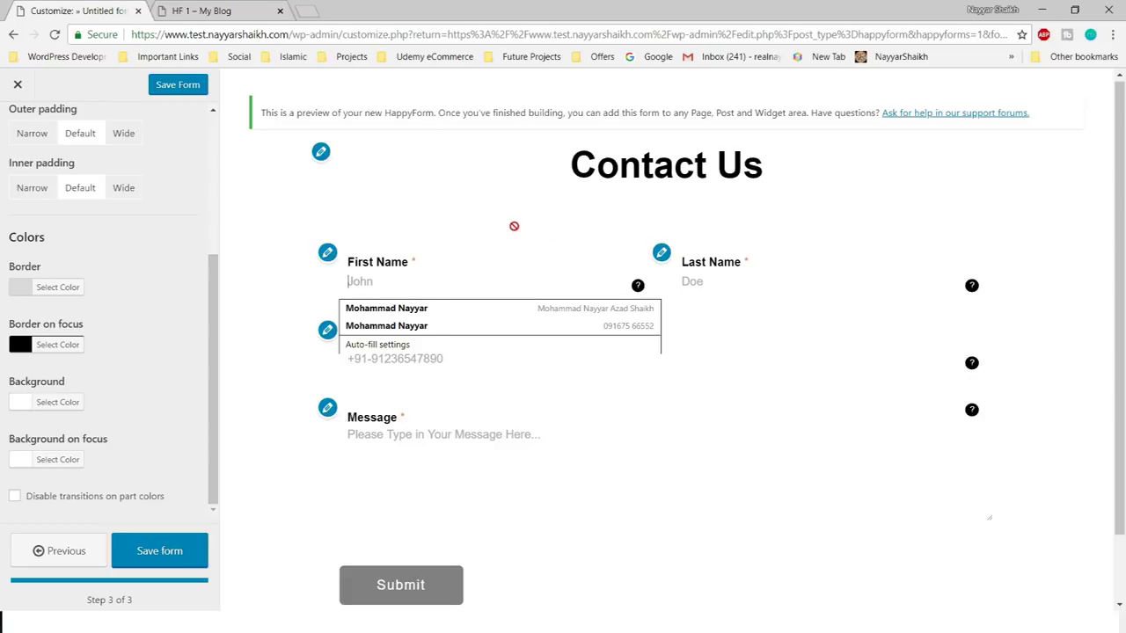
{"action": "left_click", "coordinate": [62, 345]}
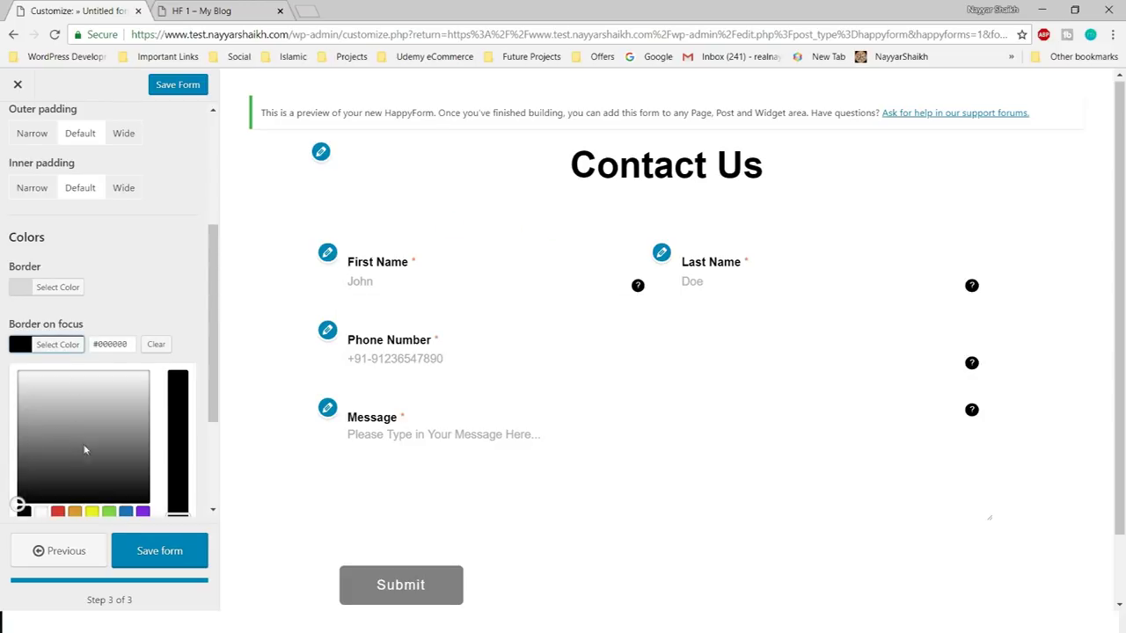
{"action": "scroll", "coordinate": [84, 449], "scroll_direction": "down", "scroll_amount": 1}
{"action": "left_click", "coordinate": [57, 439]}
{"action": "left_click", "coordinate": [425, 278]}
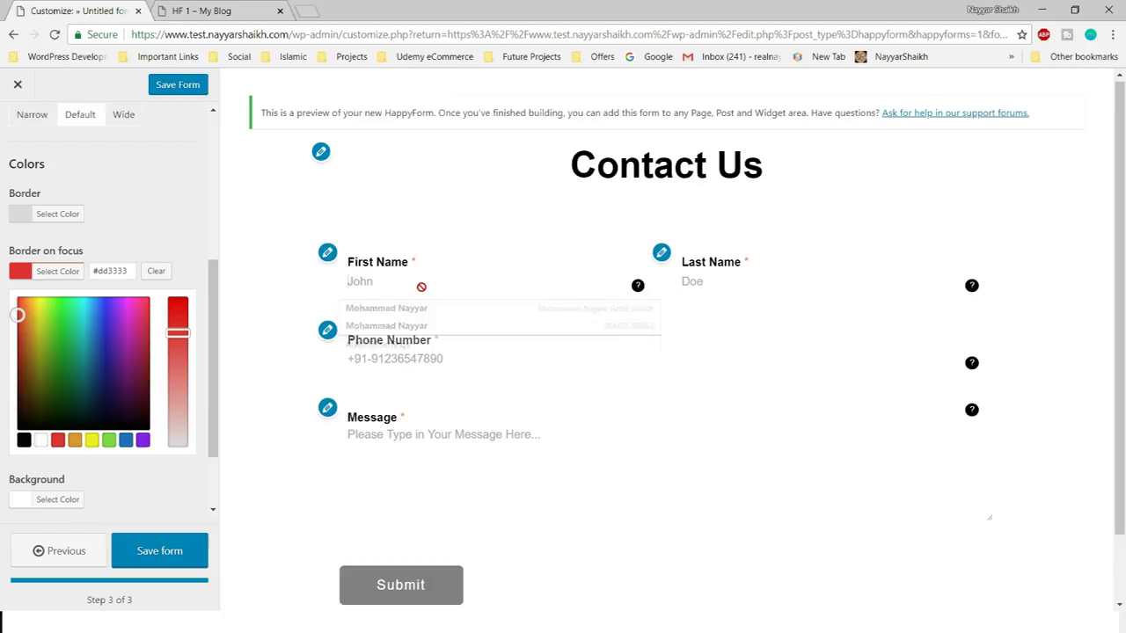
{"action": "left_click", "coordinate": [821, 263]}
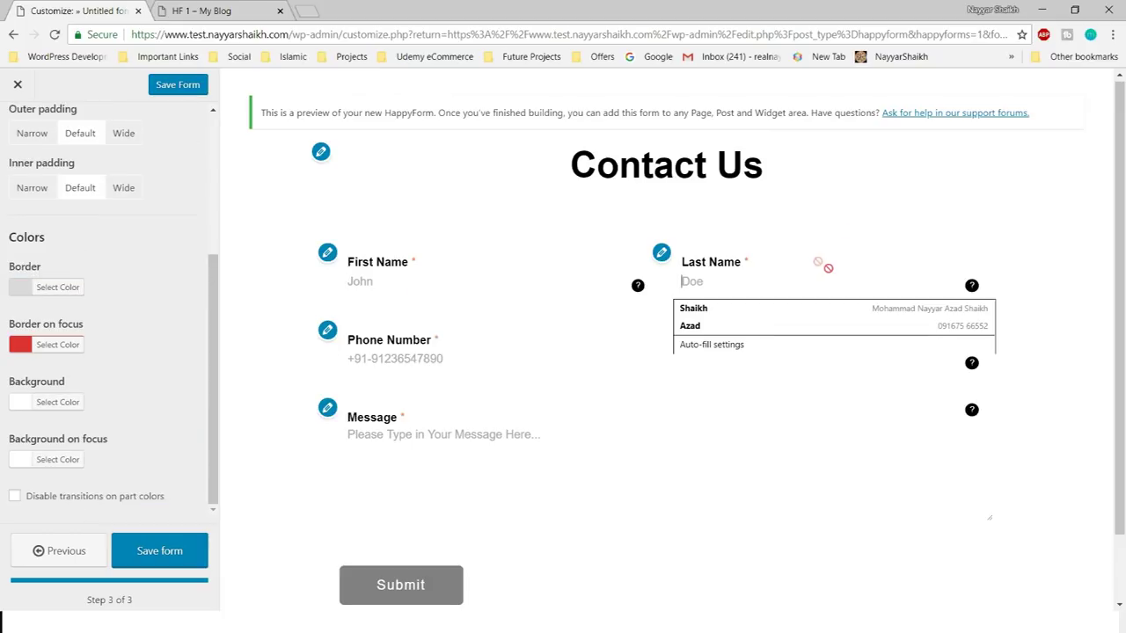
- Check the red focus border on Last Name, First Name, Message and Phone Number
{"action": "left_click", "coordinate": [967, 210]}
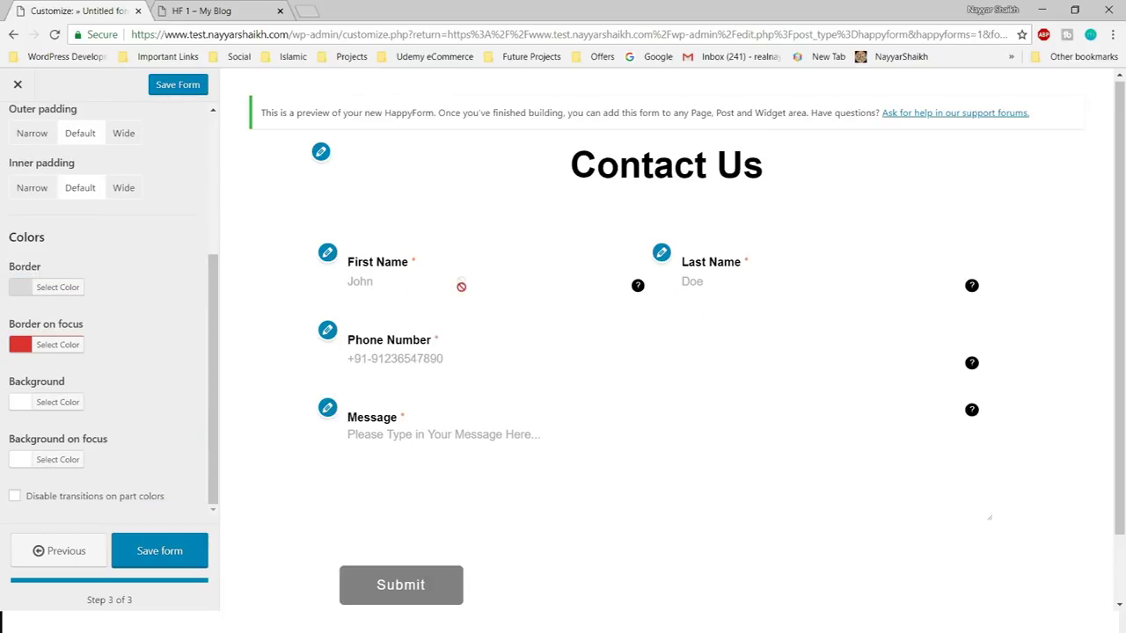
{"action": "scroll", "coordinate": [427, 264], "scroll_direction": "down", "scroll_amount": 1}
{"action": "left_click", "coordinate": [428, 200]}
{"action": "left_click", "coordinate": [443, 331]}
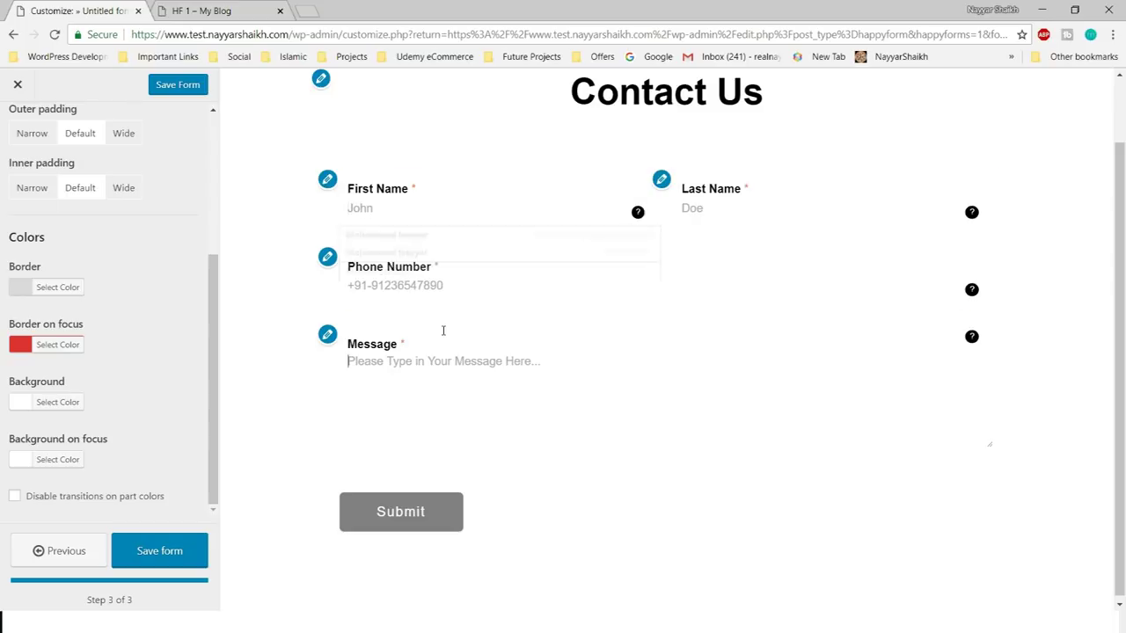
{"action": "left_click", "coordinate": [447, 273]}
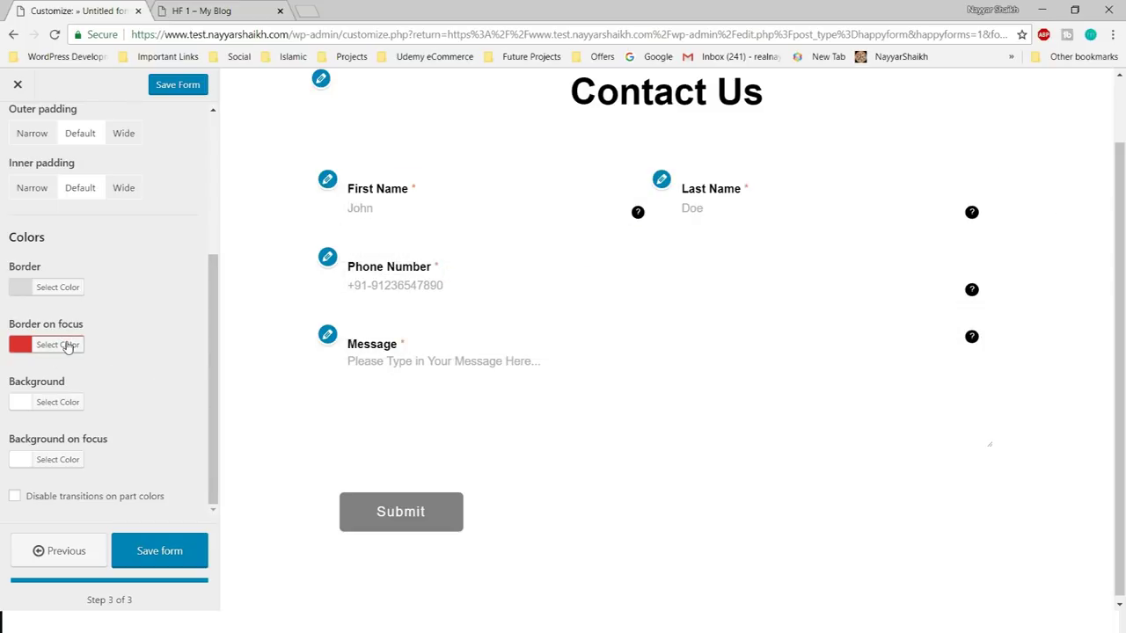
{"action": "scroll", "coordinate": [79, 361], "scroll_direction": "up", "scroll_amount": 3}
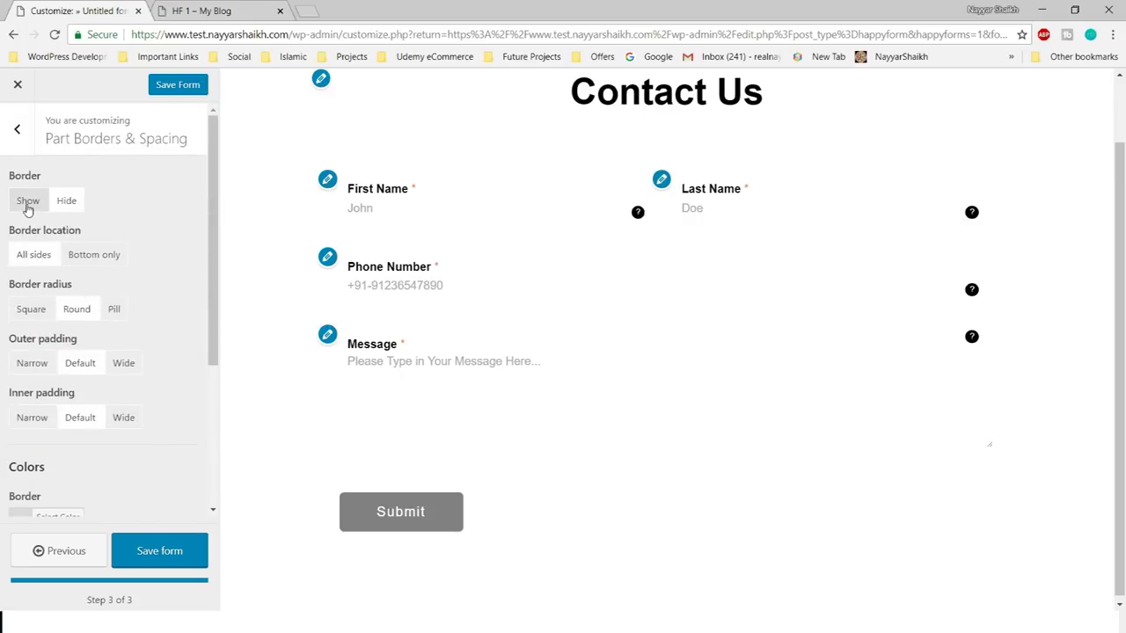
{"action": "left_click", "coordinate": [27, 208]}
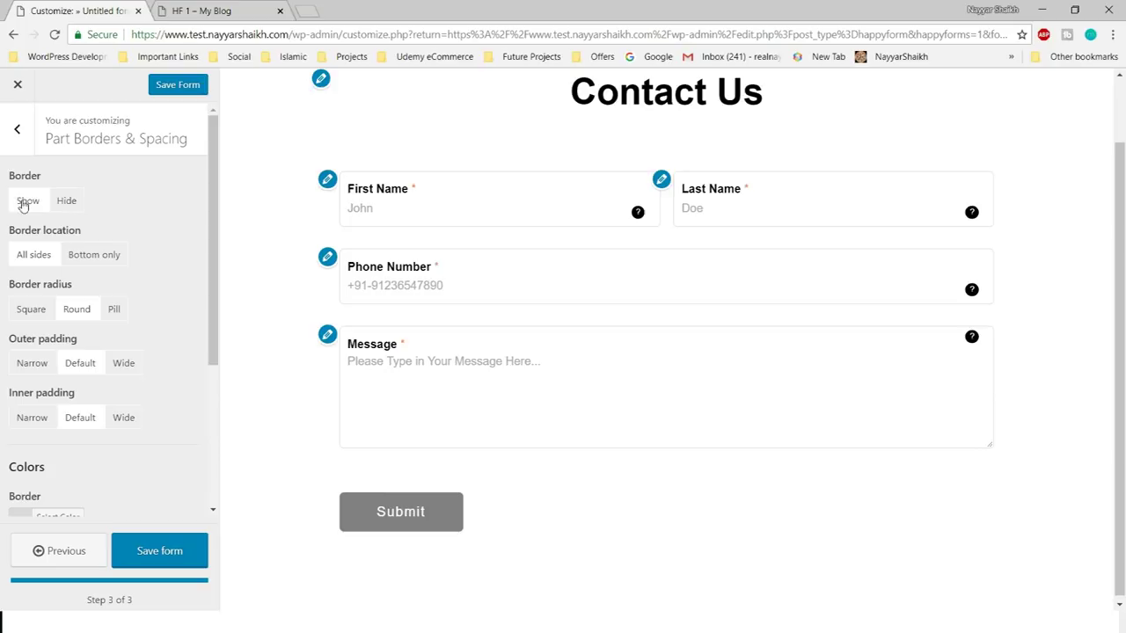
{"action": "left_click", "coordinate": [450, 202]}
{"action": "left_click", "coordinate": [786, 213]}
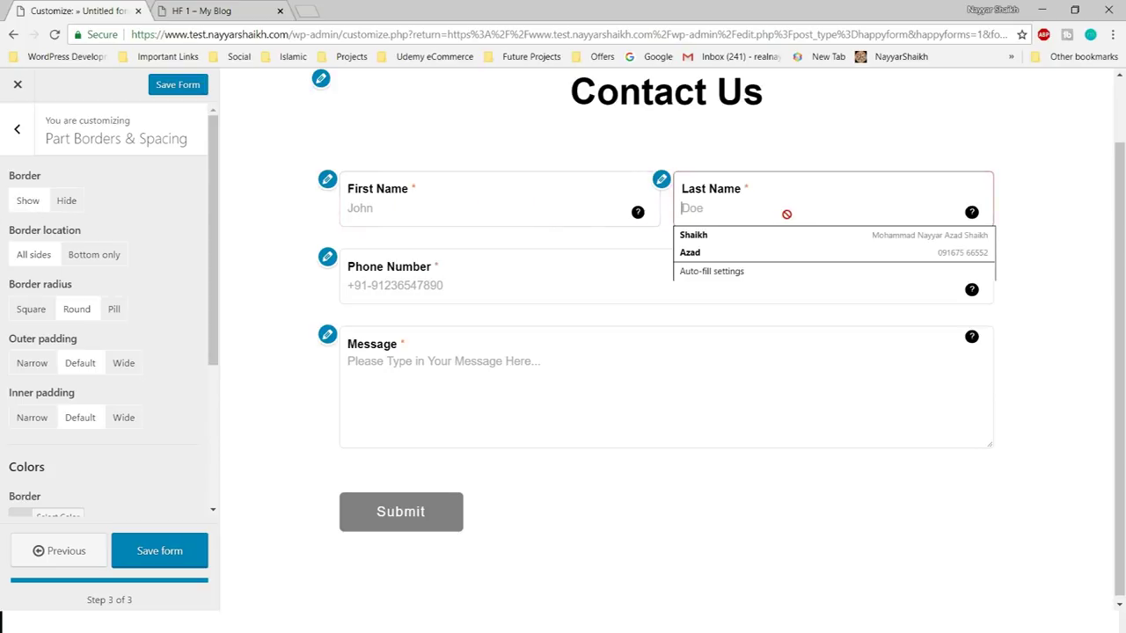
{"action": "left_click", "coordinate": [466, 293]}
{"action": "left_click", "coordinate": [486, 418]}
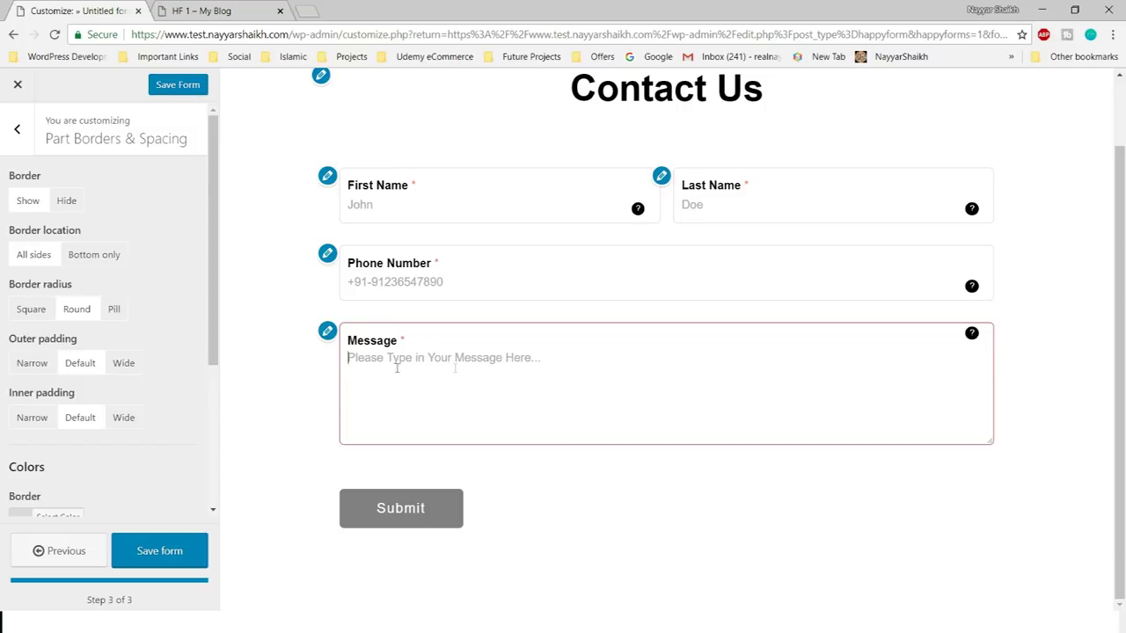
{"action": "left_click", "coordinate": [67, 200]}
{"action": "scroll", "coordinate": [79, 264], "scroll_direction": "down", "scroll_amount": 3}
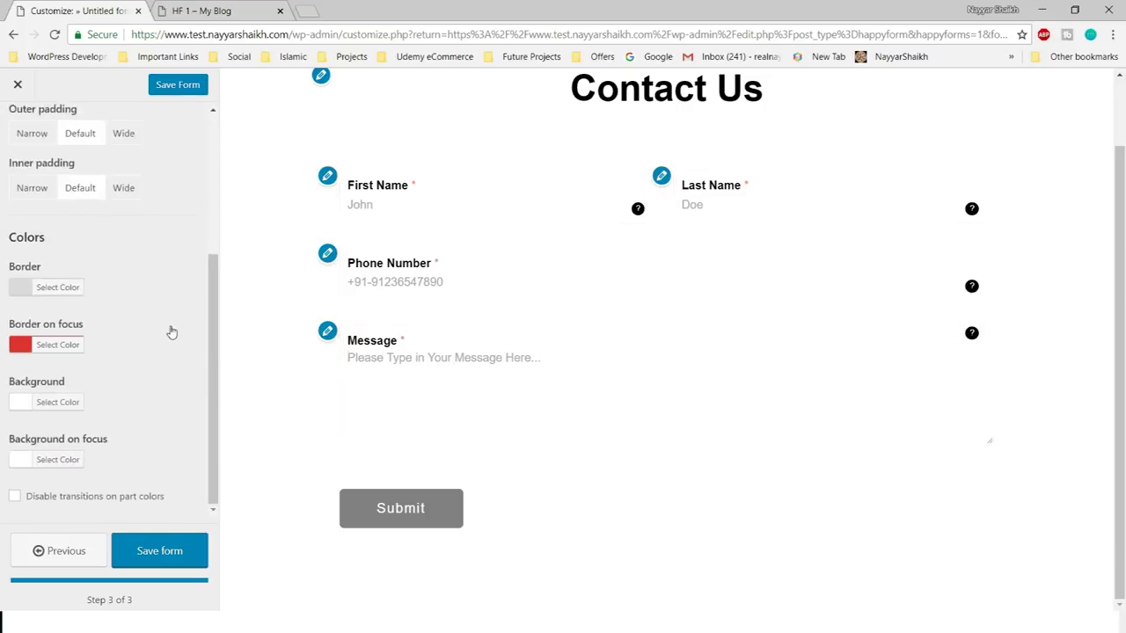
- Set the field background to a light grey shade with the colour slider
{"action": "left_click", "coordinate": [66, 401]}
{"action": "scroll", "coordinate": [27, 387], "scroll_direction": "down", "scroll_amount": 2}
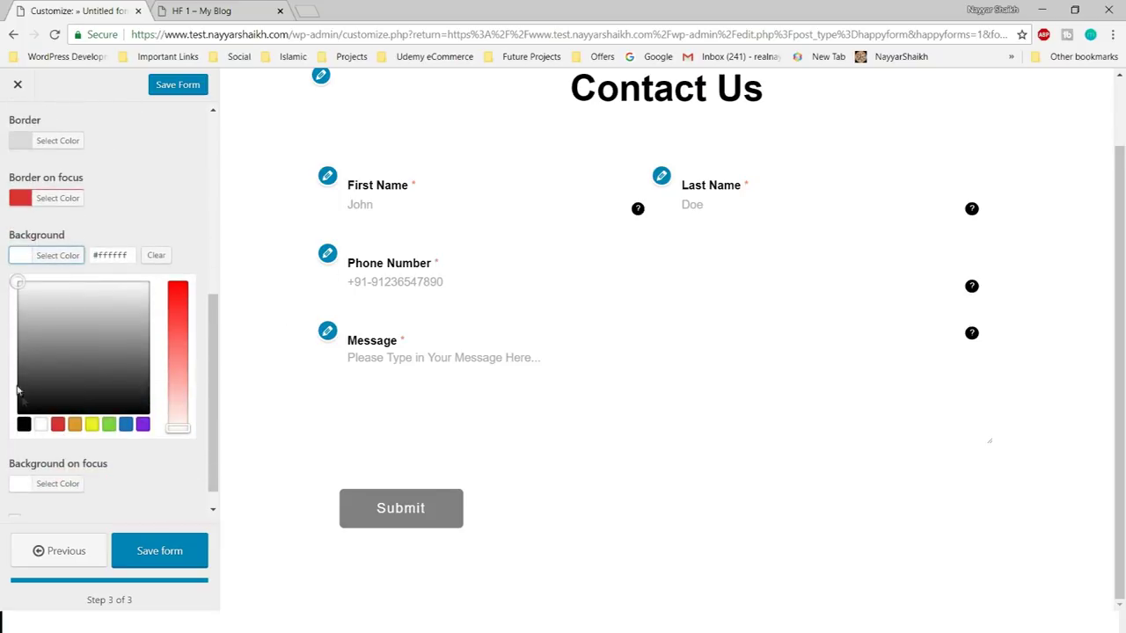
{"action": "left_click_drag", "start_coordinate": [19, 322], "coordinate": [2, 300]}
{"action": "left_click_drag", "start_coordinate": [4, 300], "coordinate": [3, 292]}
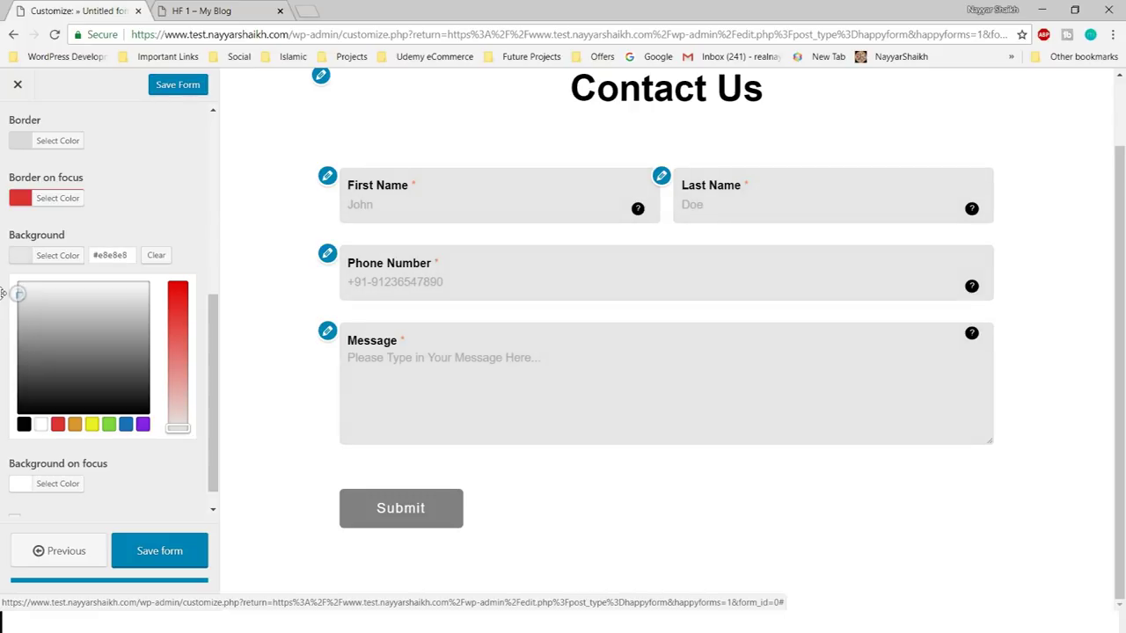
{"action": "left_click", "coordinate": [57, 256]}
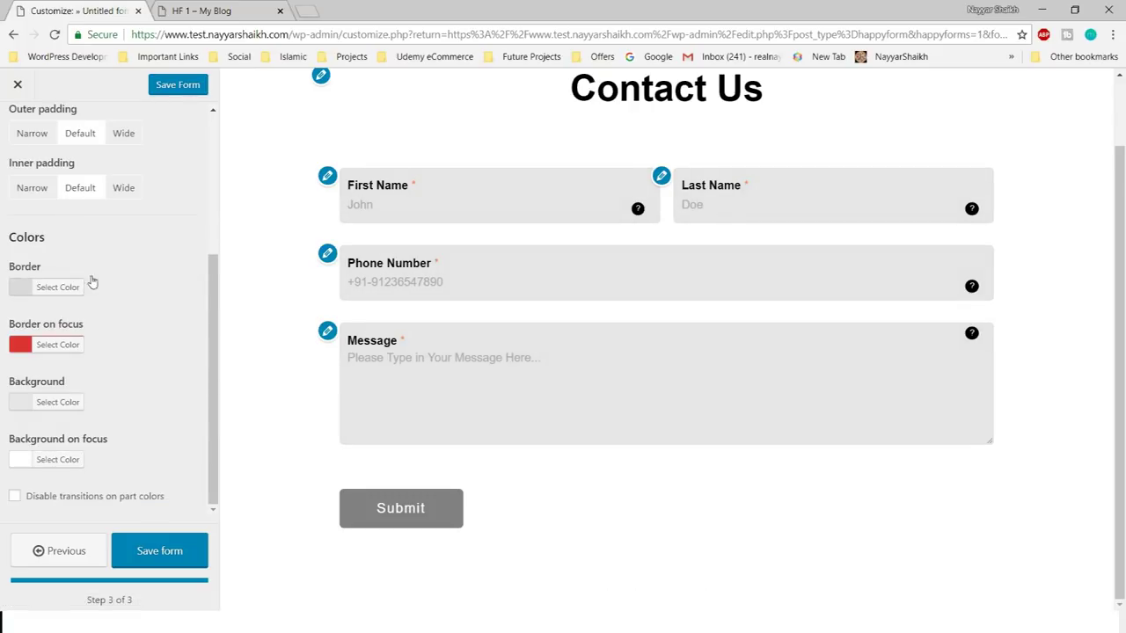
{"action": "left_click", "coordinate": [55, 358]}
{"action": "scroll", "coordinate": [96, 302], "scroll_direction": "down", "scroll_amount": 3}
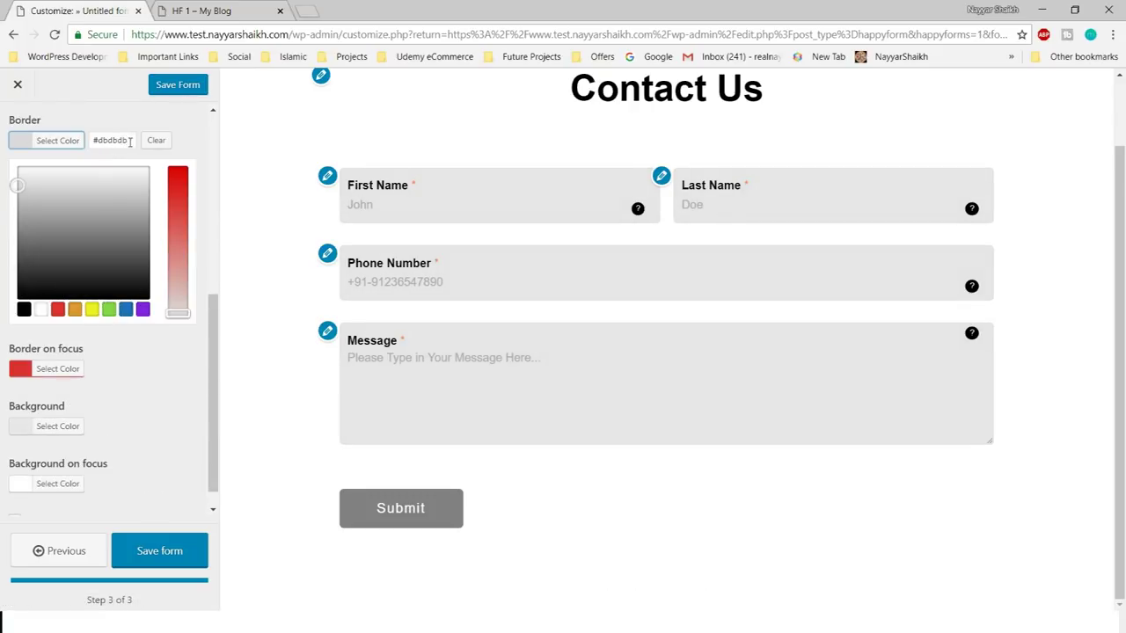
{"action": "left_click", "coordinate": [168, 412]}
- Confirm the background code #e8e8e8 and preview the grey on the focused Message field
{"action": "left_click", "coordinate": [81, 410]}
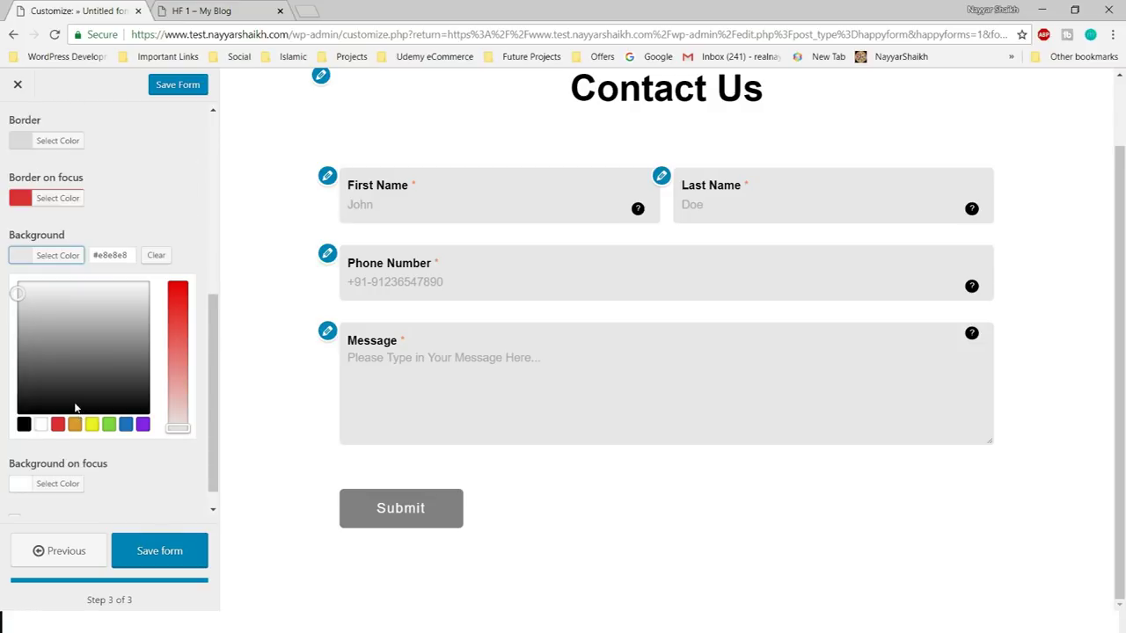
{"action": "left_click_drag", "start_coordinate": [135, 255], "coordinate": [88, 258]}
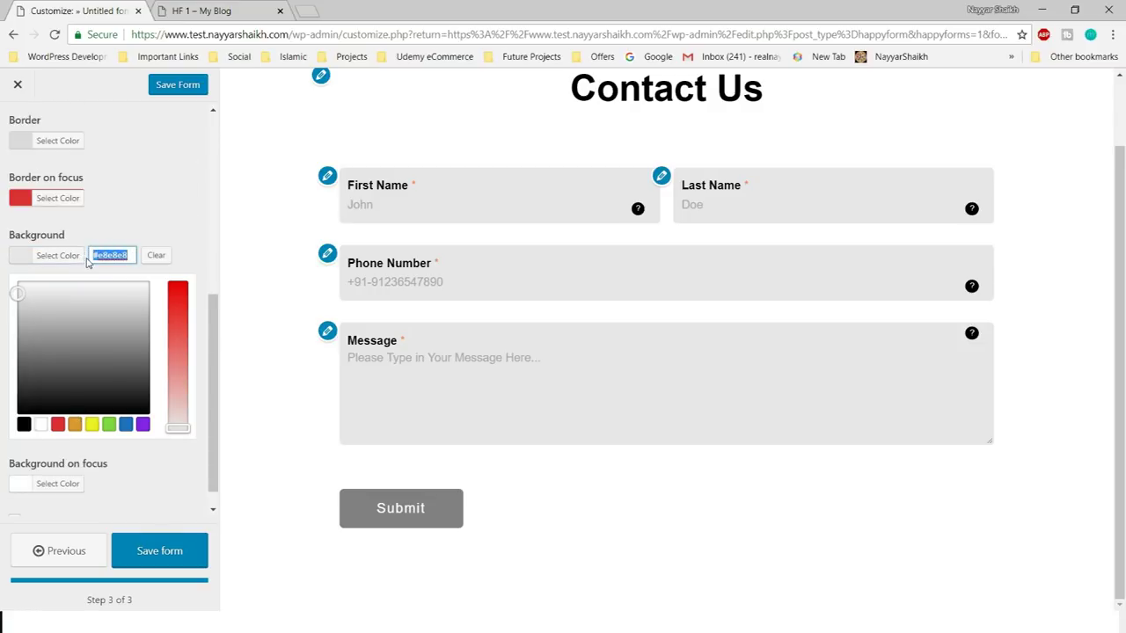
{"action": "left_click", "coordinate": [182, 272]}
{"action": "scroll", "coordinate": [809, 316], "scroll_direction": "up", "scroll_amount": 1}
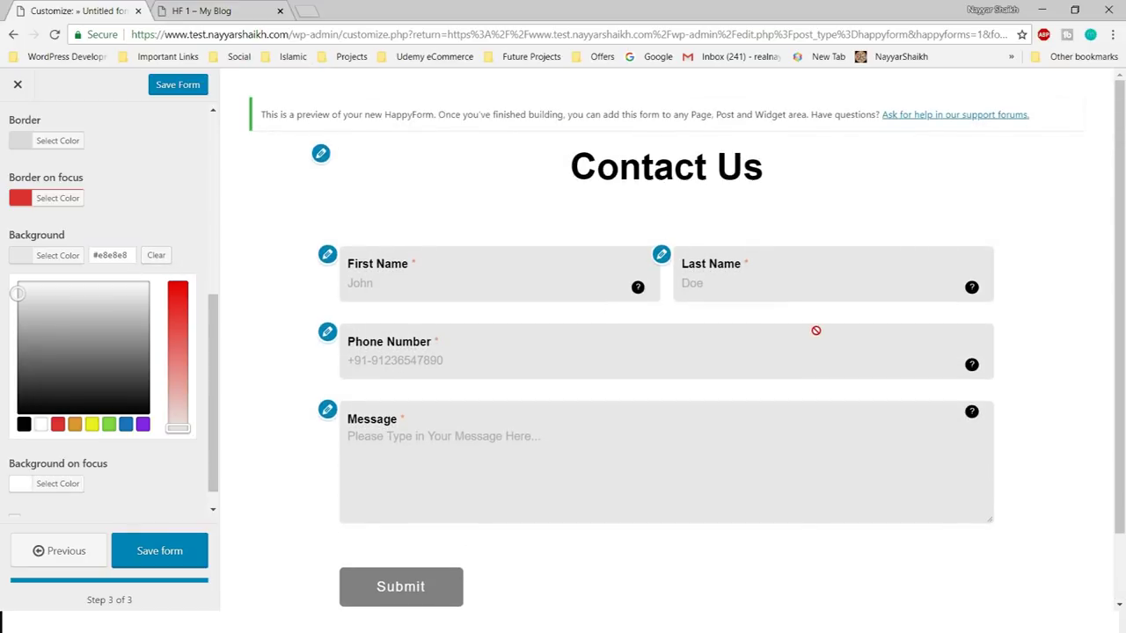
{"action": "left_click", "coordinate": [58, 255]}
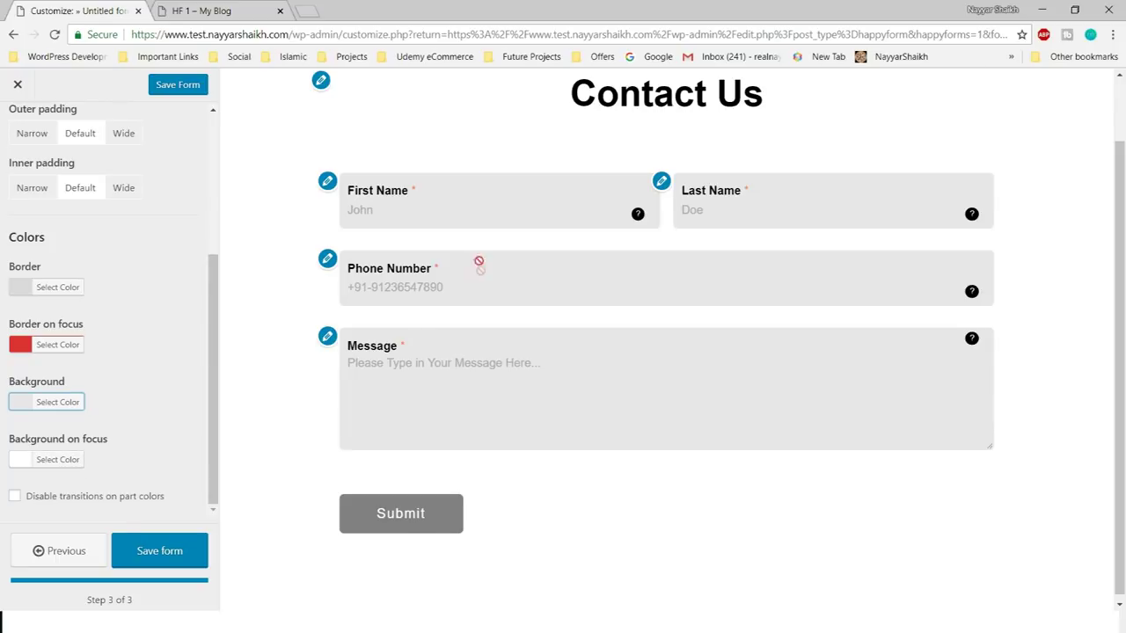
{"action": "left_click", "coordinate": [523, 380]}
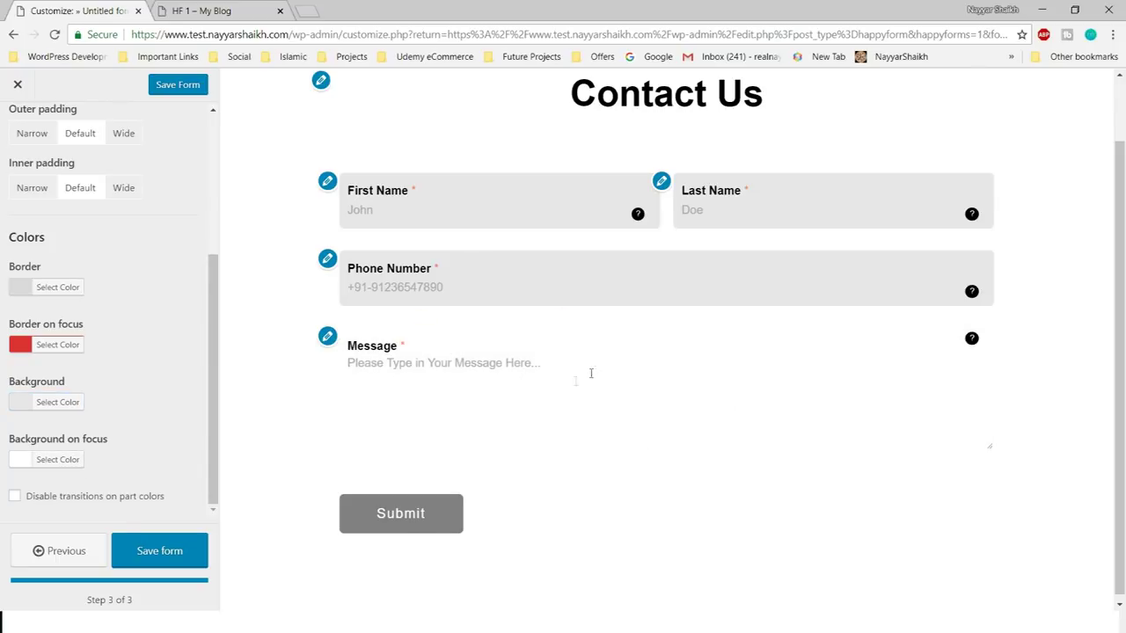
{"action": "left_click", "coordinate": [66, 404]}
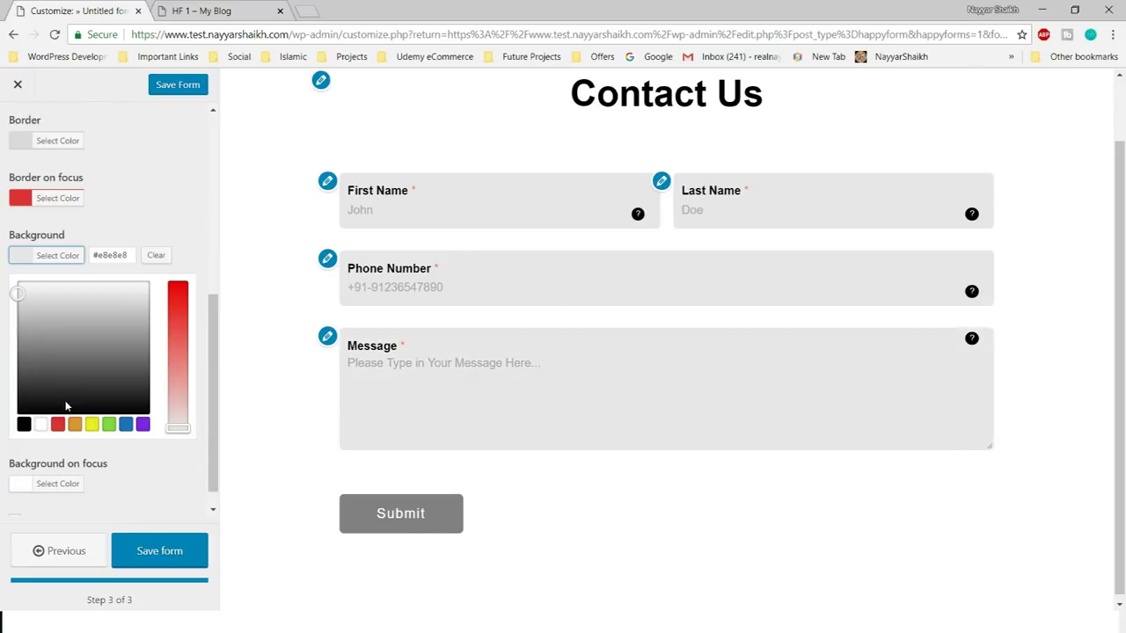
{"action": "left_click", "coordinate": [173, 225]}
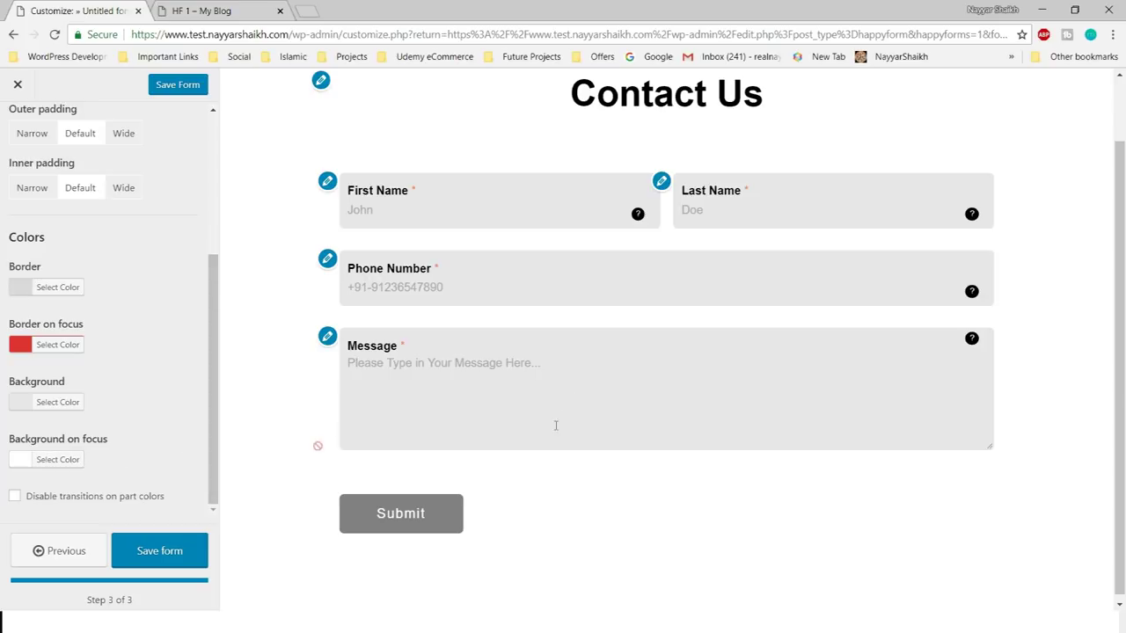
- Try grey #dddddd and #919191, red #dd3333 and pink shades as the focus background
{"action": "left_click", "coordinate": [72, 461]}
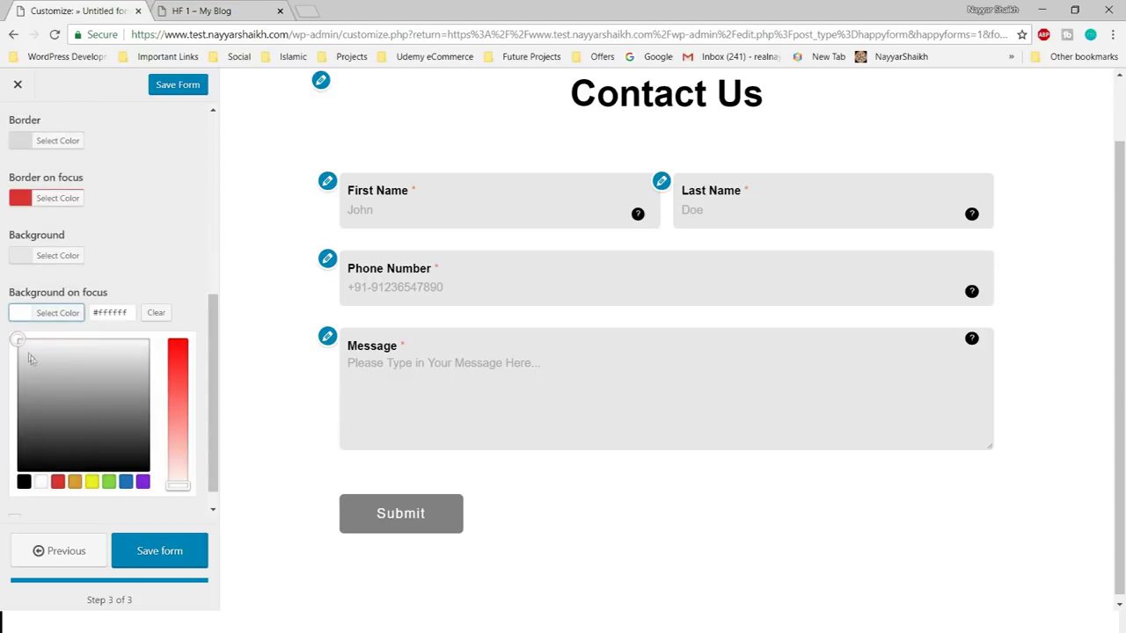
{"action": "left_click_drag", "start_coordinate": [9, 344], "coordinate": [6, 355]}
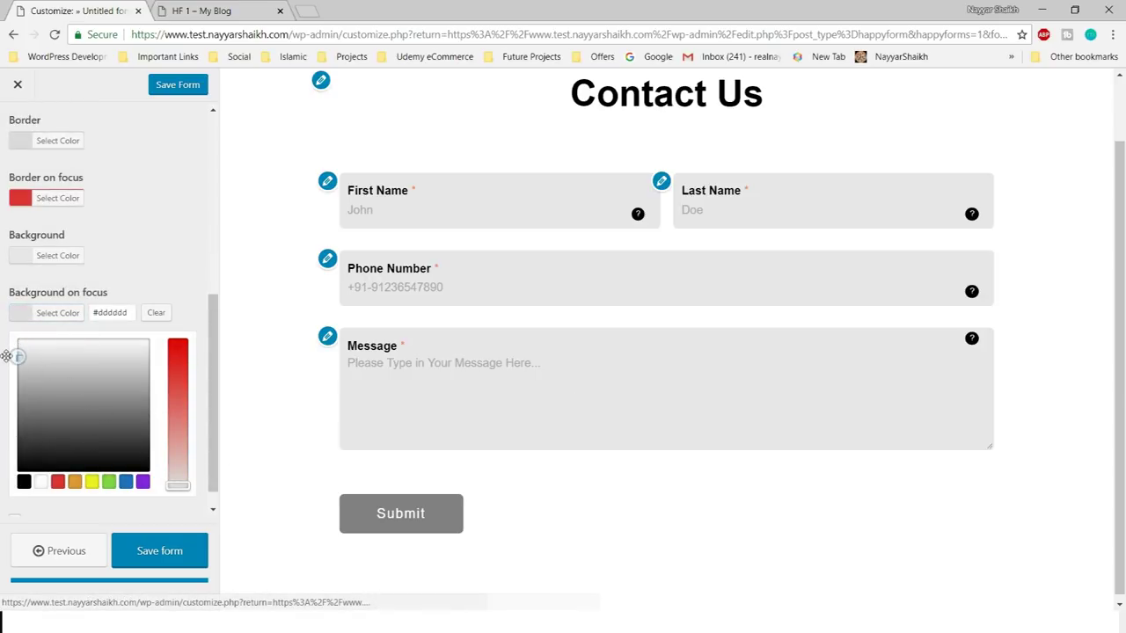
{"action": "left_click", "coordinate": [432, 427]}
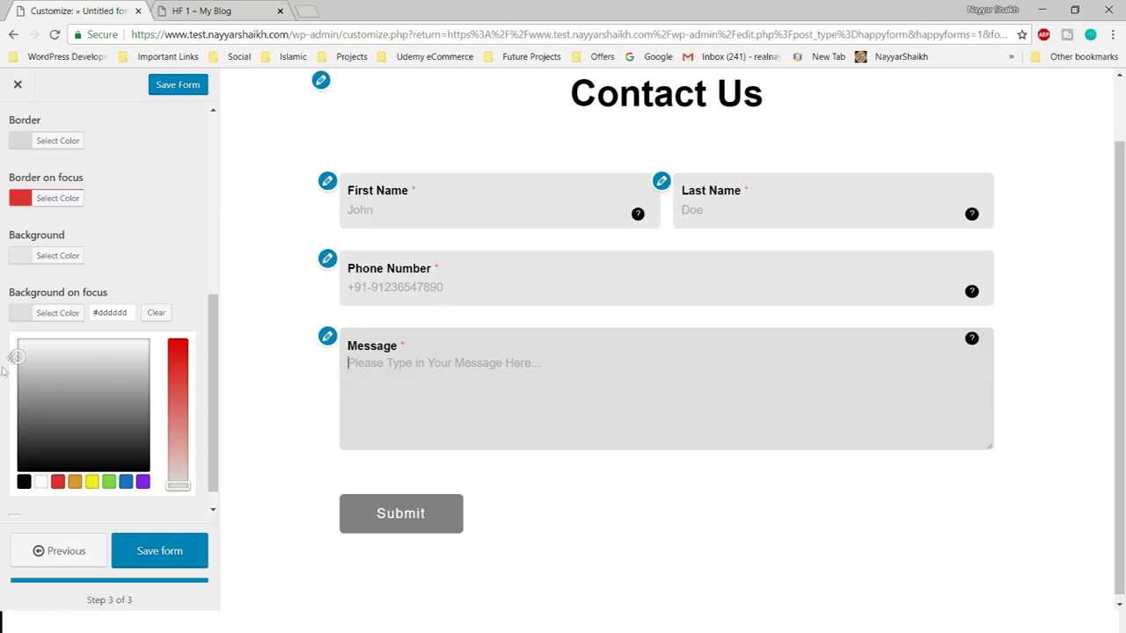
{"action": "left_click_drag", "start_coordinate": [16, 356], "coordinate": [17, 397]}
{"action": "left_click", "coordinate": [411, 402]}
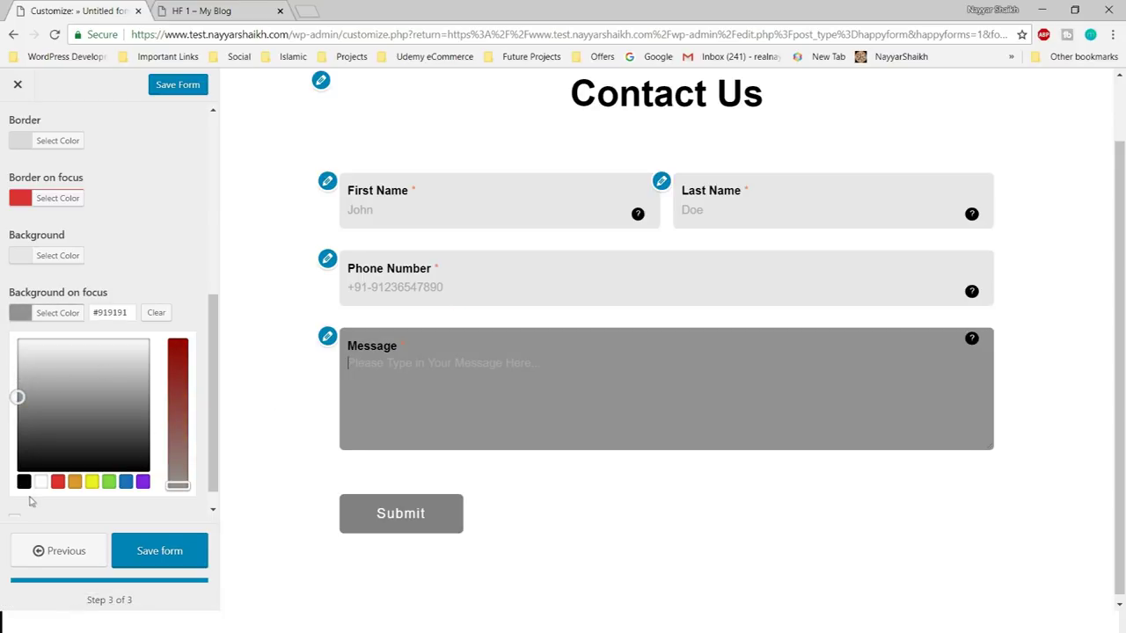
{"action": "left_click", "coordinate": [57, 481]}
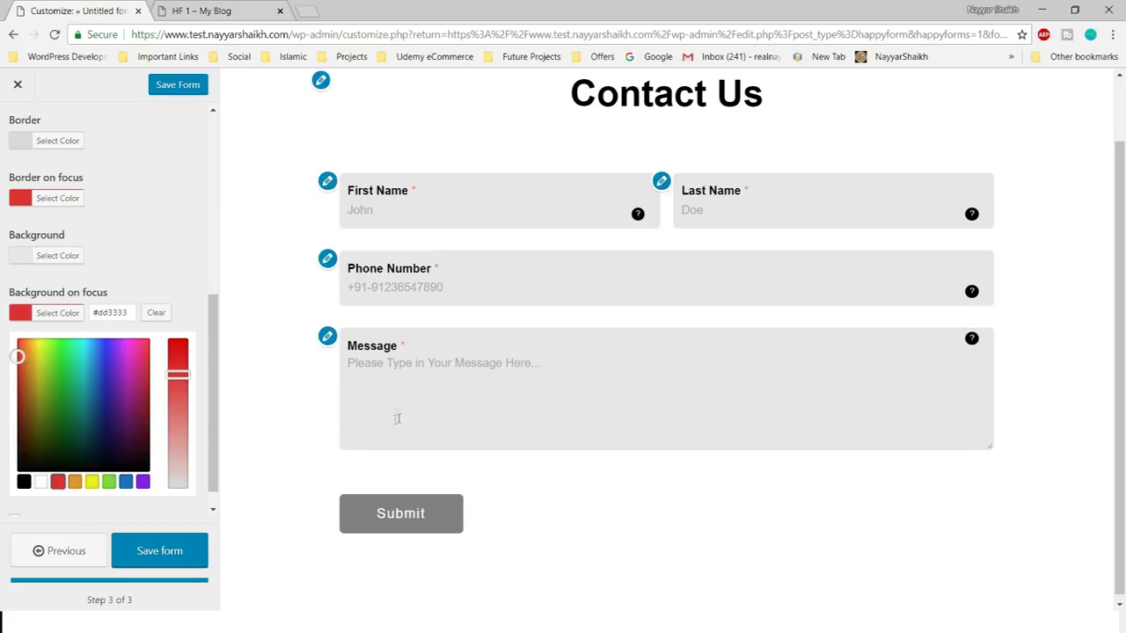
{"action": "left_click", "coordinate": [397, 419]}
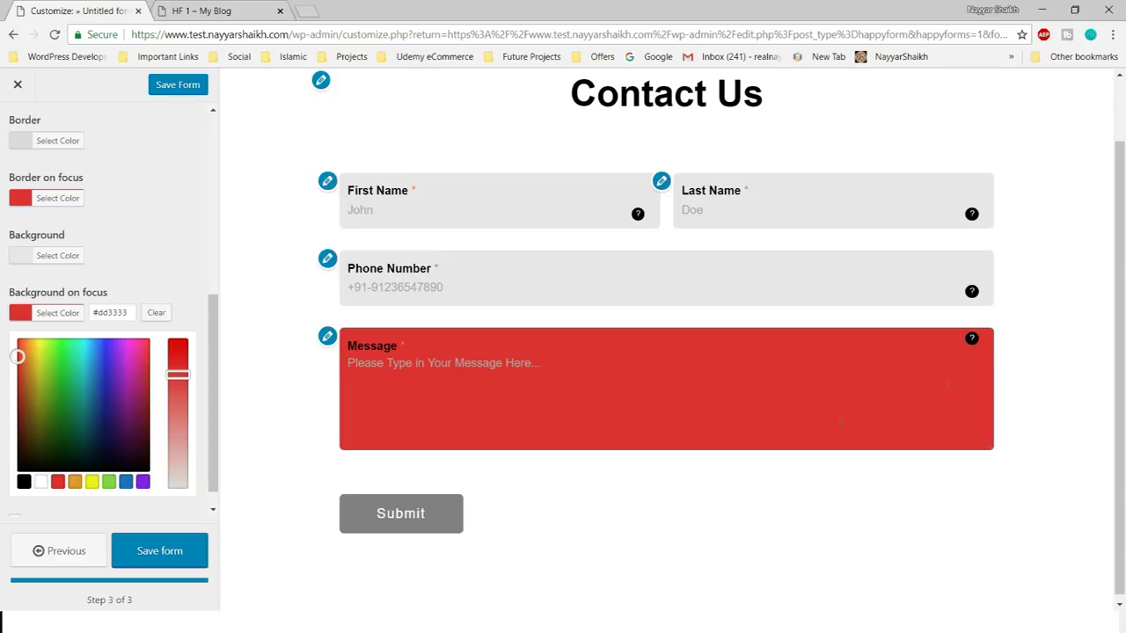
{"action": "left_click_drag", "start_coordinate": [177, 375], "coordinate": [180, 419]}
{"action": "left_click", "coordinate": [487, 390]}
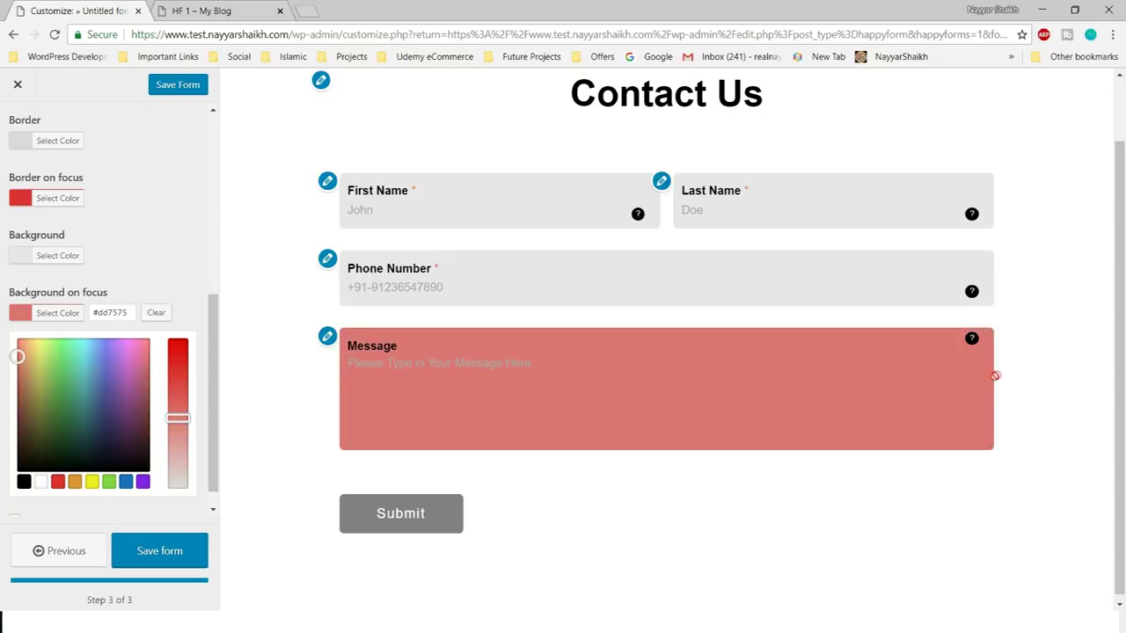
{"action": "left_click_drag", "start_coordinate": [178, 419], "coordinate": [178, 455]}
{"action": "left_click", "coordinate": [509, 431]}
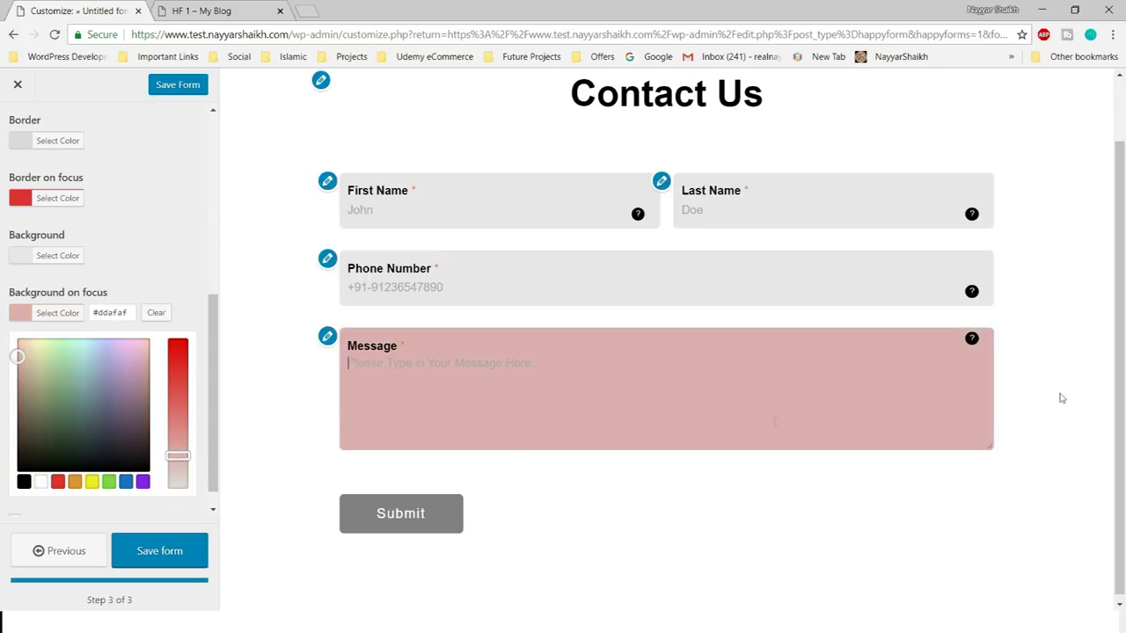
- Settle the focus background on blue #7099bf after trying #2677bf and #568ebf
{"action": "left_click", "coordinate": [125, 482]}
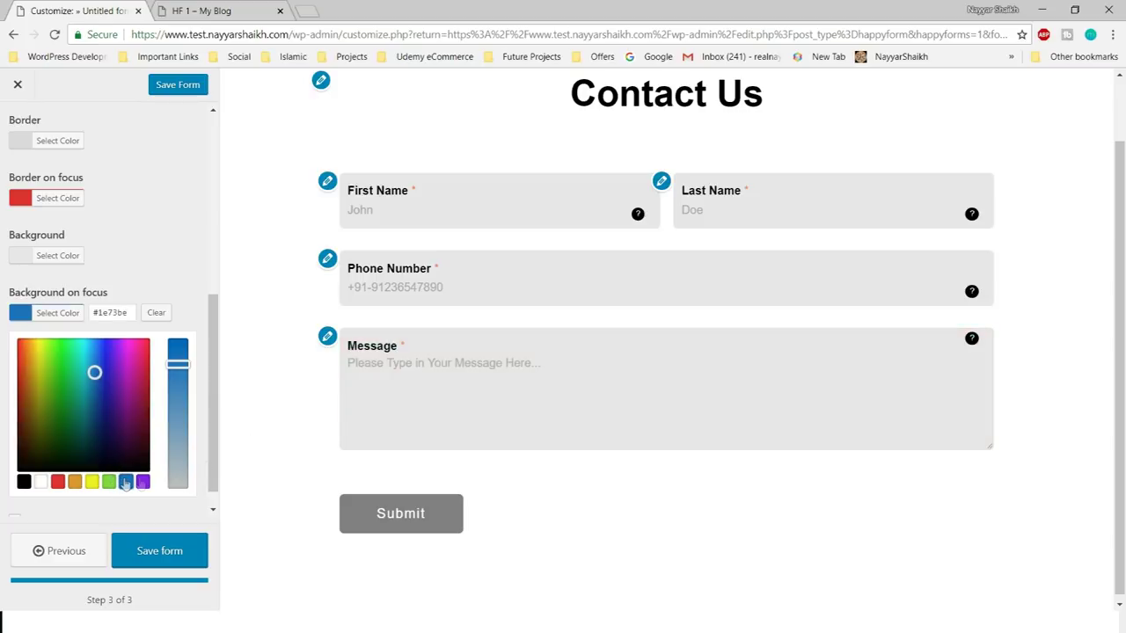
{"action": "left_click_drag", "start_coordinate": [178, 369], "coordinate": [179, 406]}
{"action": "left_click", "coordinate": [543, 384]}
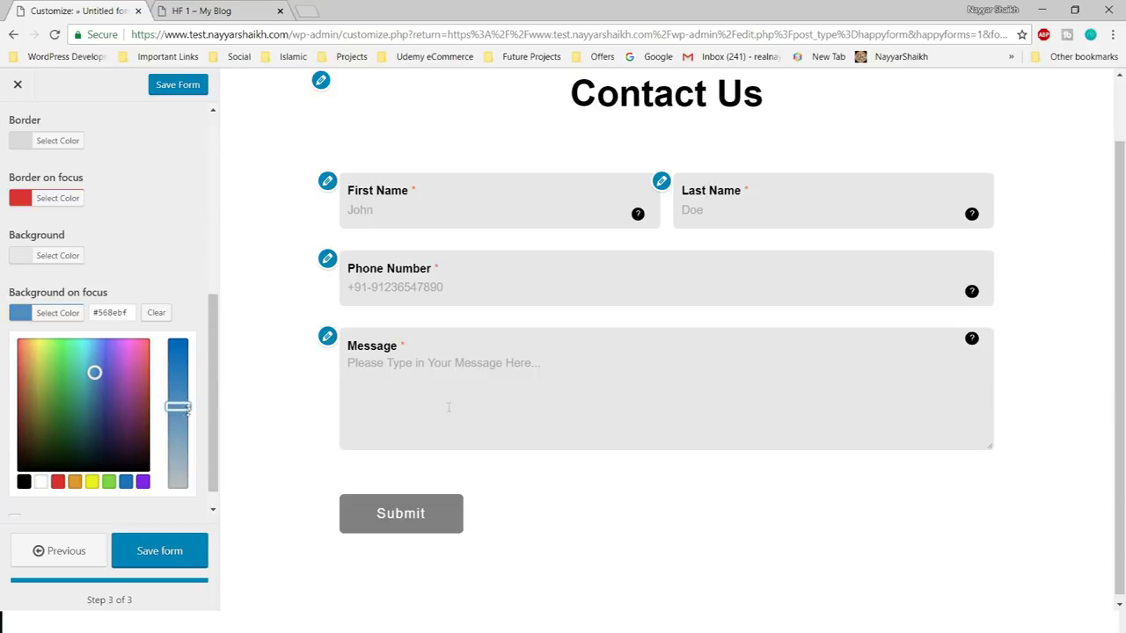
{"action": "left_click", "coordinate": [632, 403]}
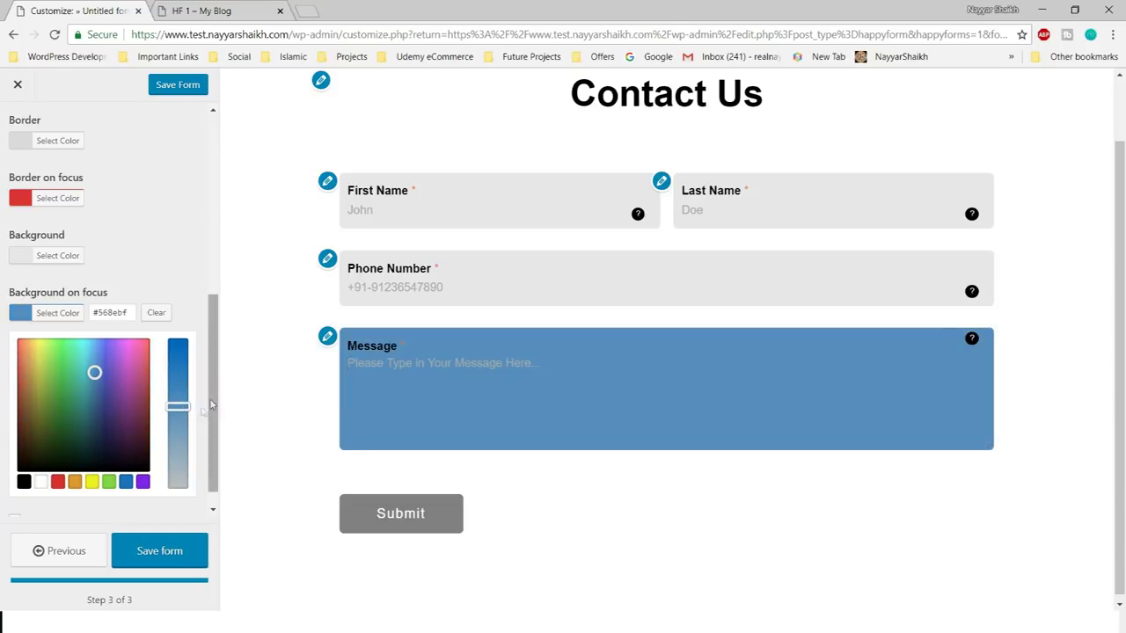
{"action": "left_click_drag", "start_coordinate": [177, 406], "coordinate": [178, 426]}
{"action": "left_click", "coordinate": [561, 401]}
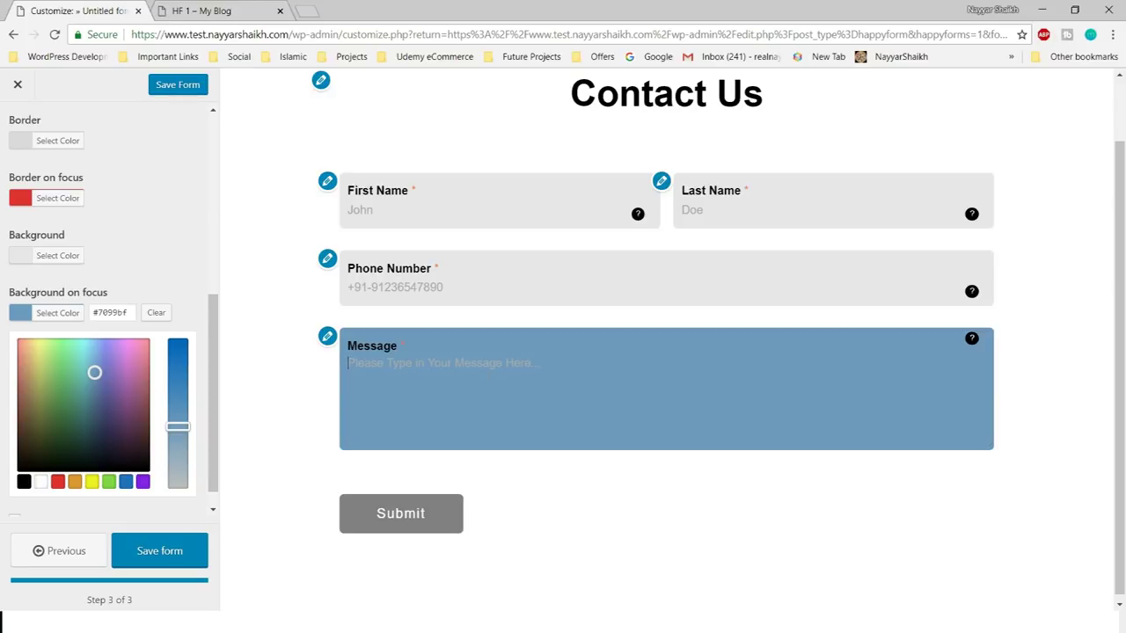
{"action": "left_click", "coordinate": [272, 341]}
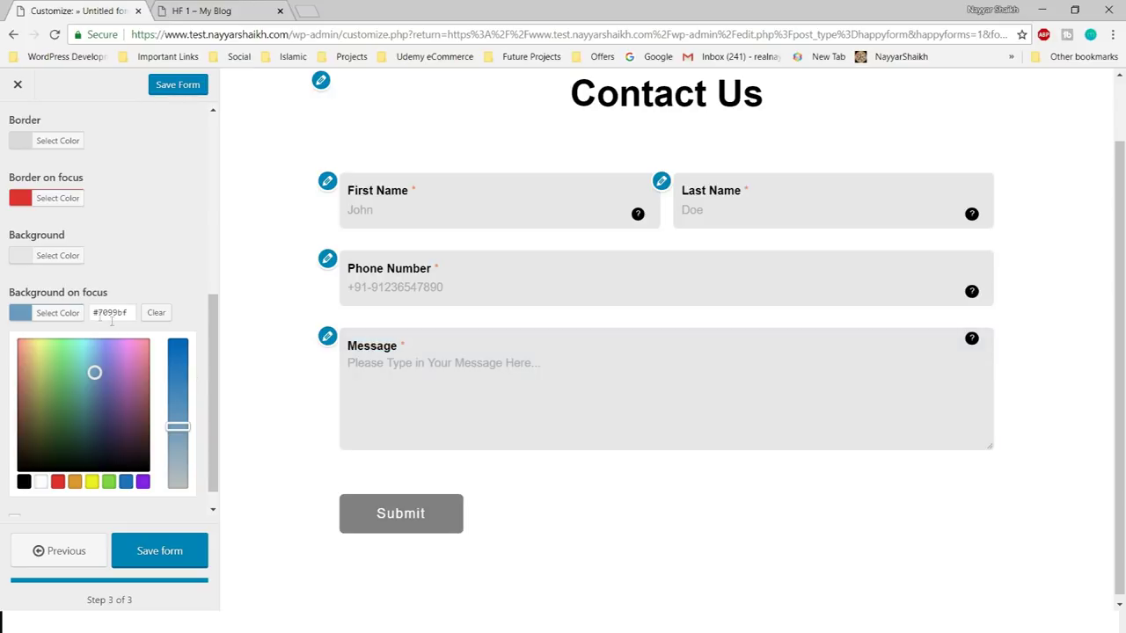
{"action": "left_click", "coordinate": [57, 312]}
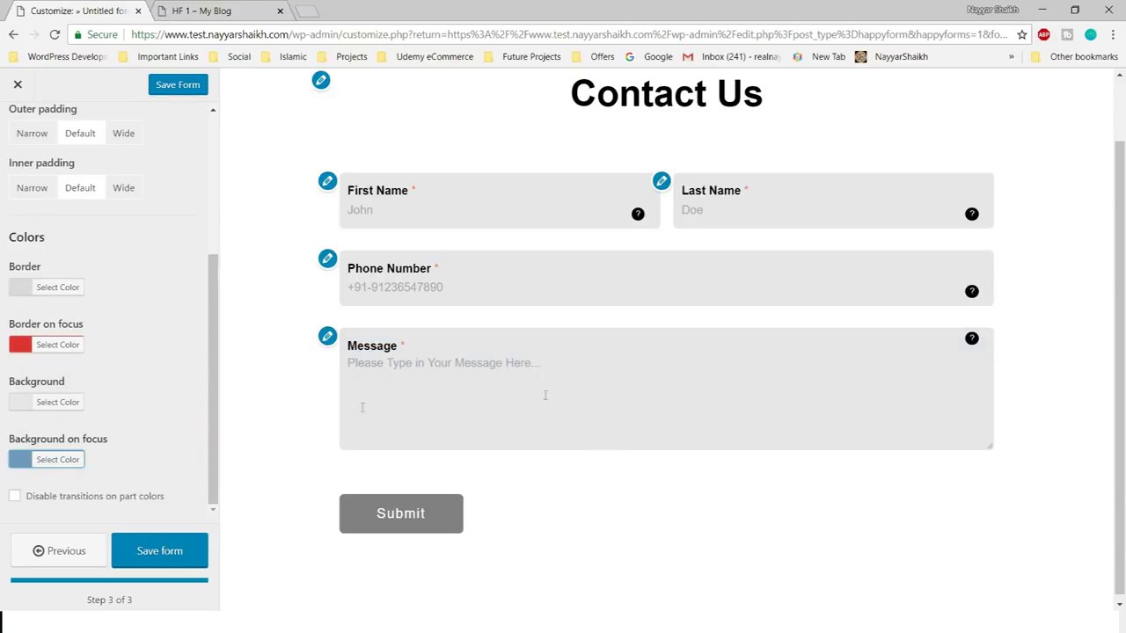
{"action": "scroll", "coordinate": [35, 255], "scroll_direction": "up", "scroll_amount": 5}
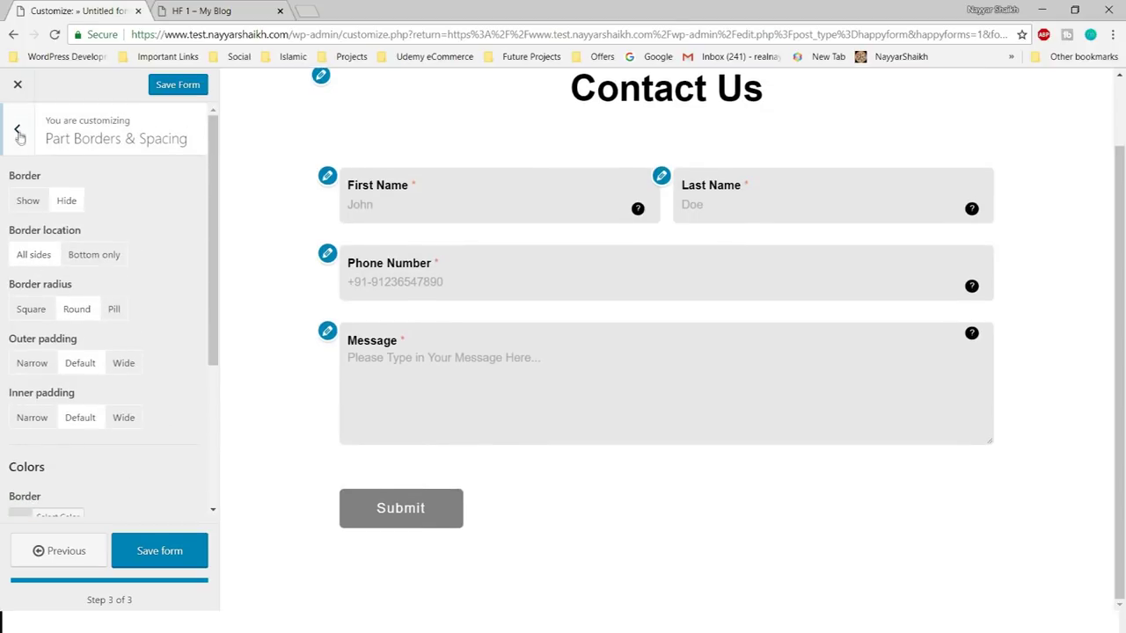
- In Part Labels & Text, try hidden, centred and right-aligned titles, keeping them shown and left-aligned
{"action": "left_click", "coordinate": [17, 132]}
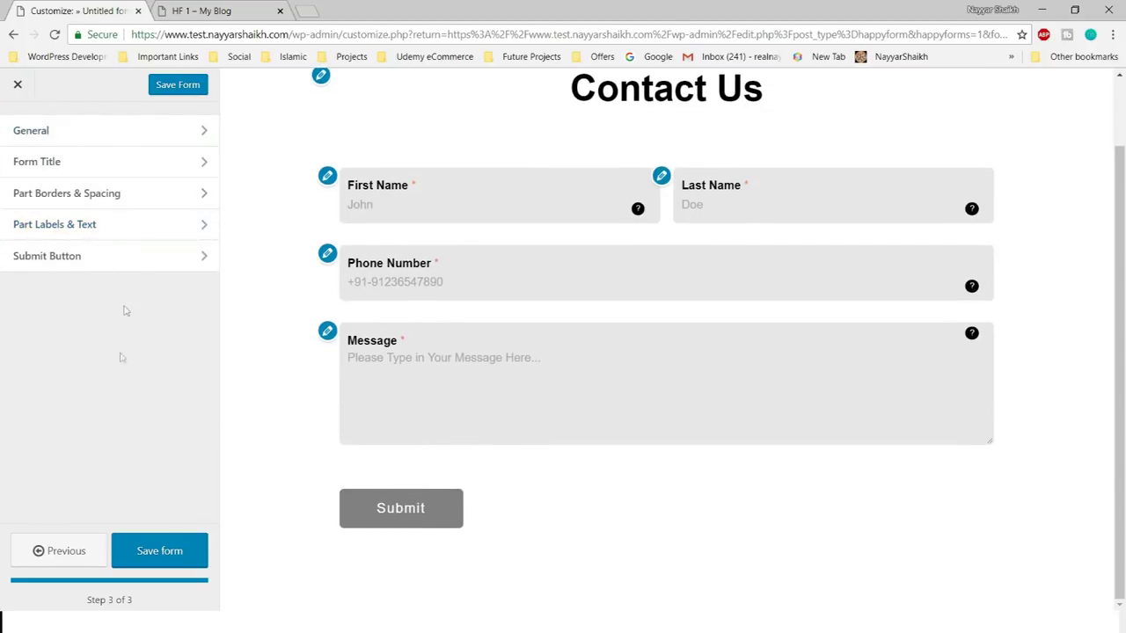
{"action": "left_click", "coordinate": [109, 231]}
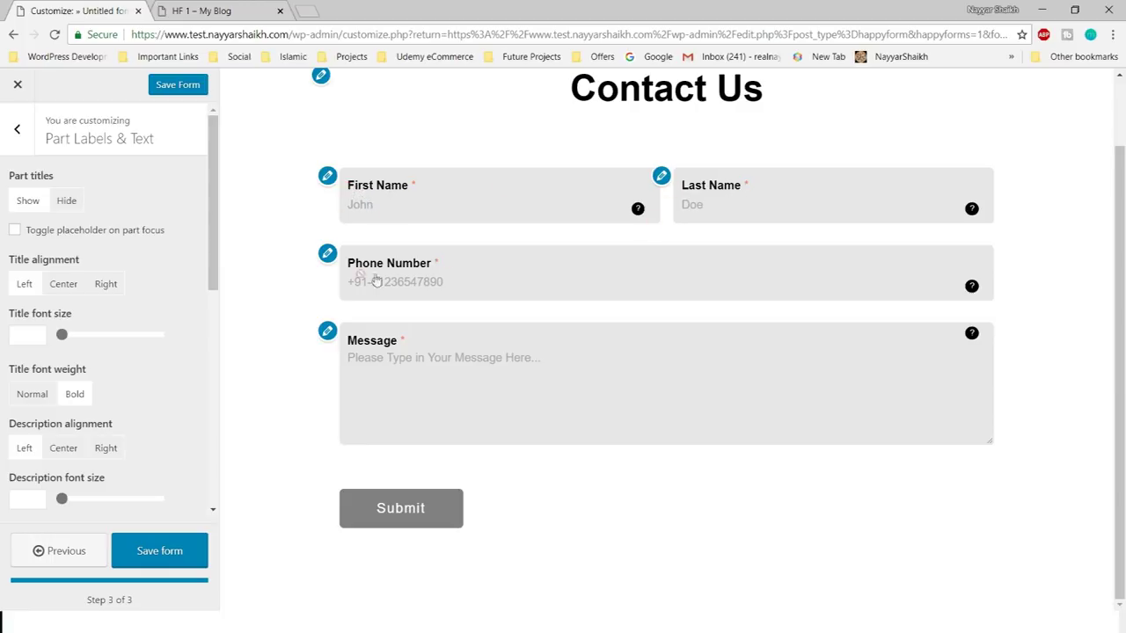
{"action": "left_click", "coordinate": [64, 201]}
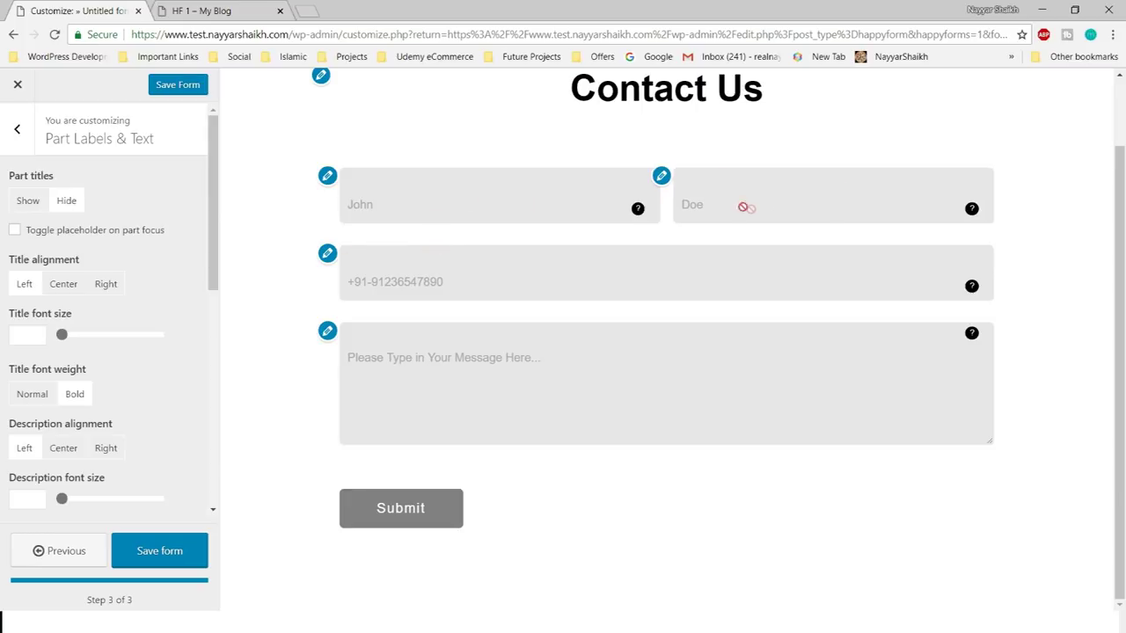
{"action": "left_click", "coordinate": [24, 206]}
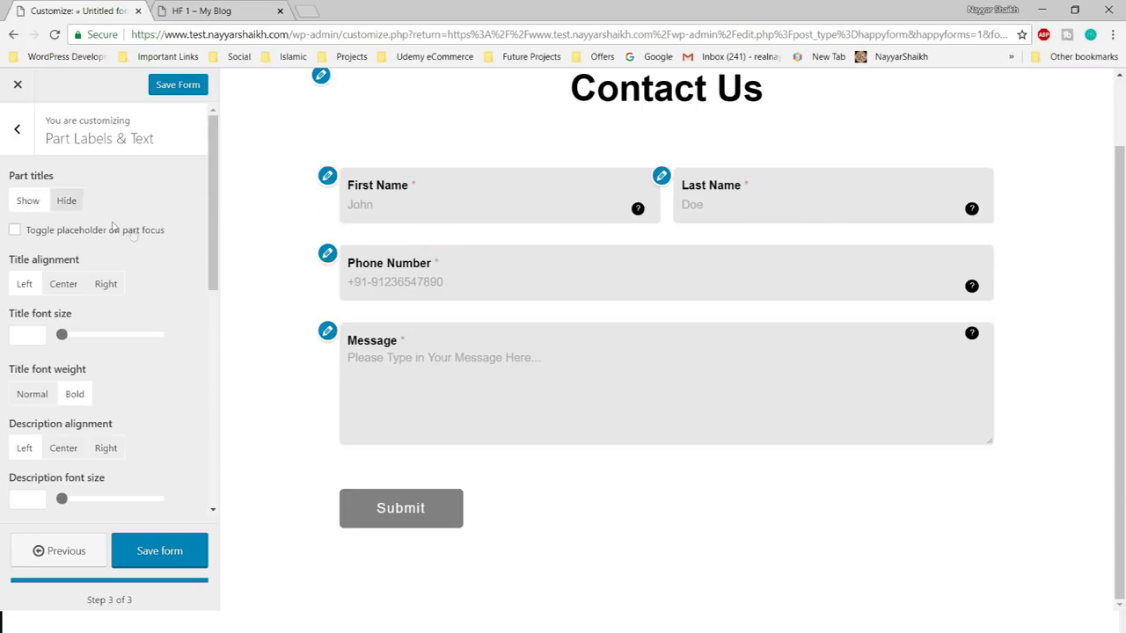
{"action": "left_click", "coordinate": [62, 290]}
{"action": "left_click", "coordinate": [100, 294]}
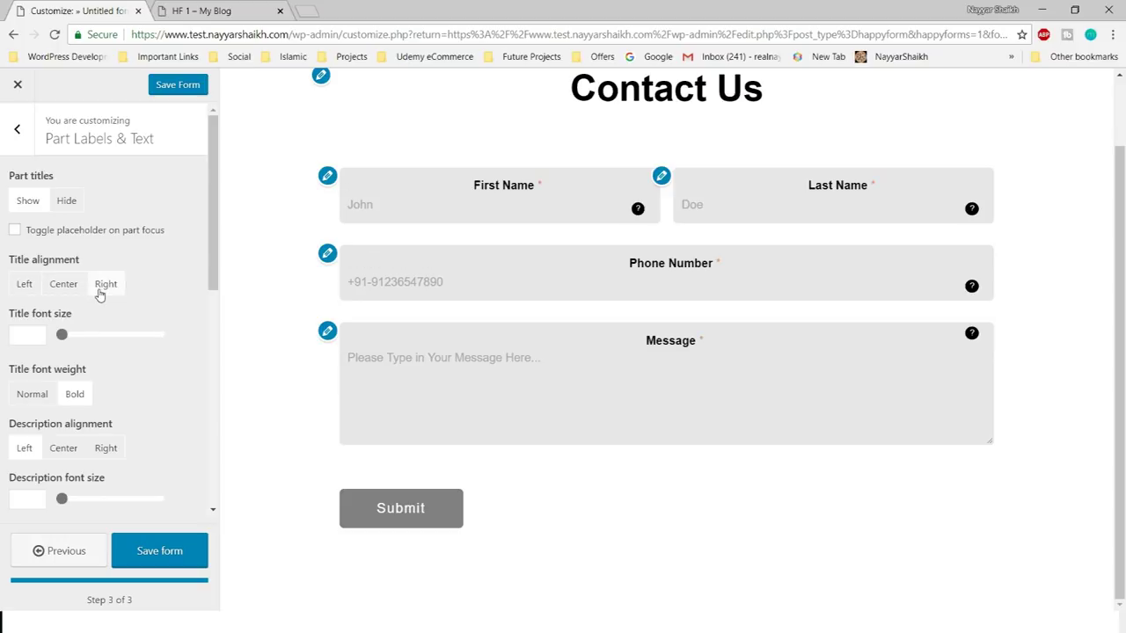
{"action": "left_click", "coordinate": [26, 285]}
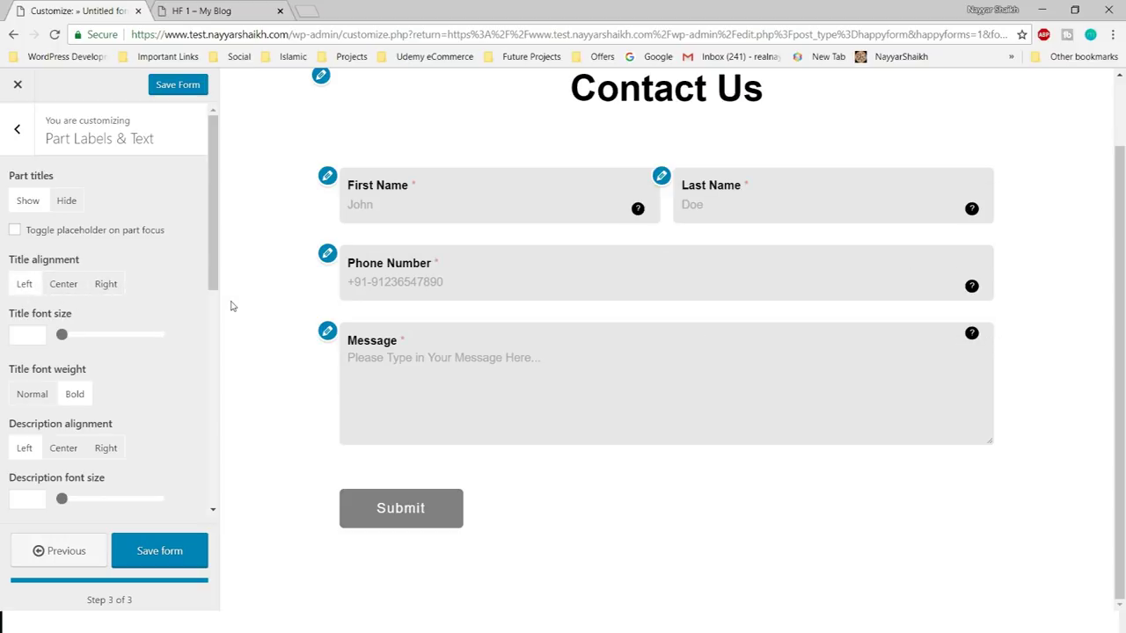
{"action": "scroll", "coordinate": [63, 343], "scroll_direction": "down", "scroll_amount": 2}
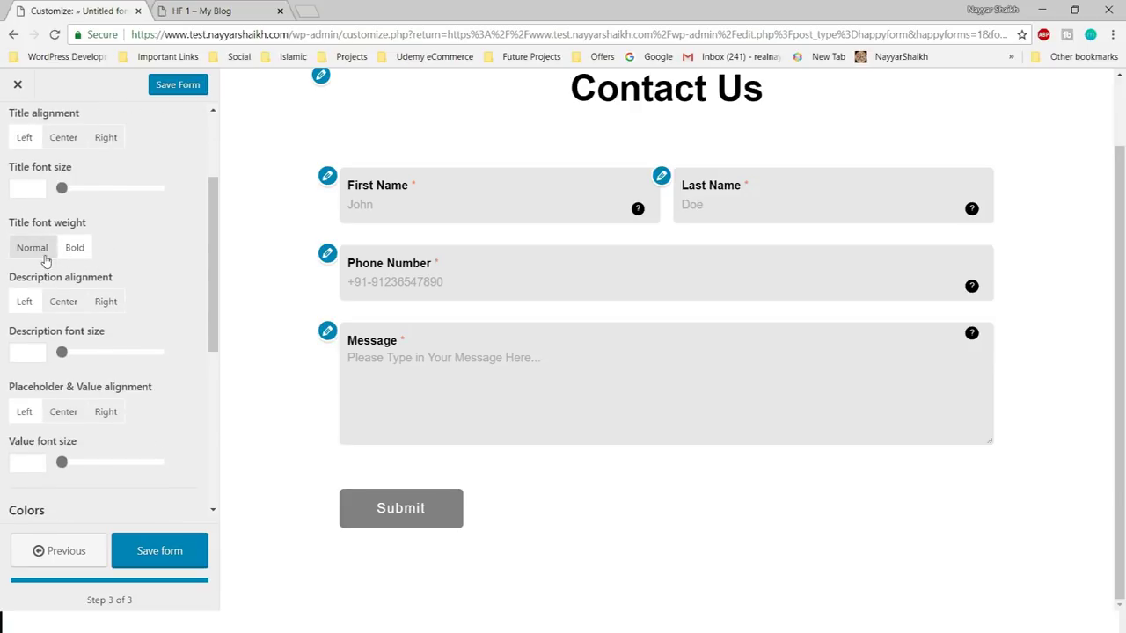
{"action": "scroll", "coordinate": [161, 289], "scroll_direction": "down", "scroll_amount": 1}
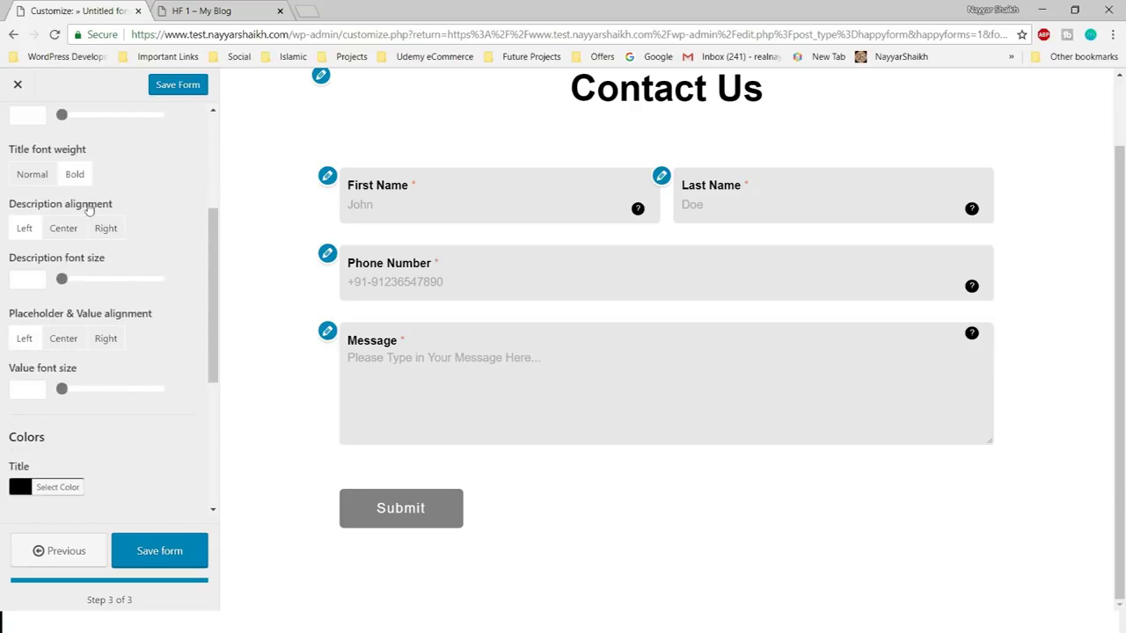
{"action": "scroll", "coordinate": [146, 302], "scroll_direction": "down", "scroll_amount": 3}
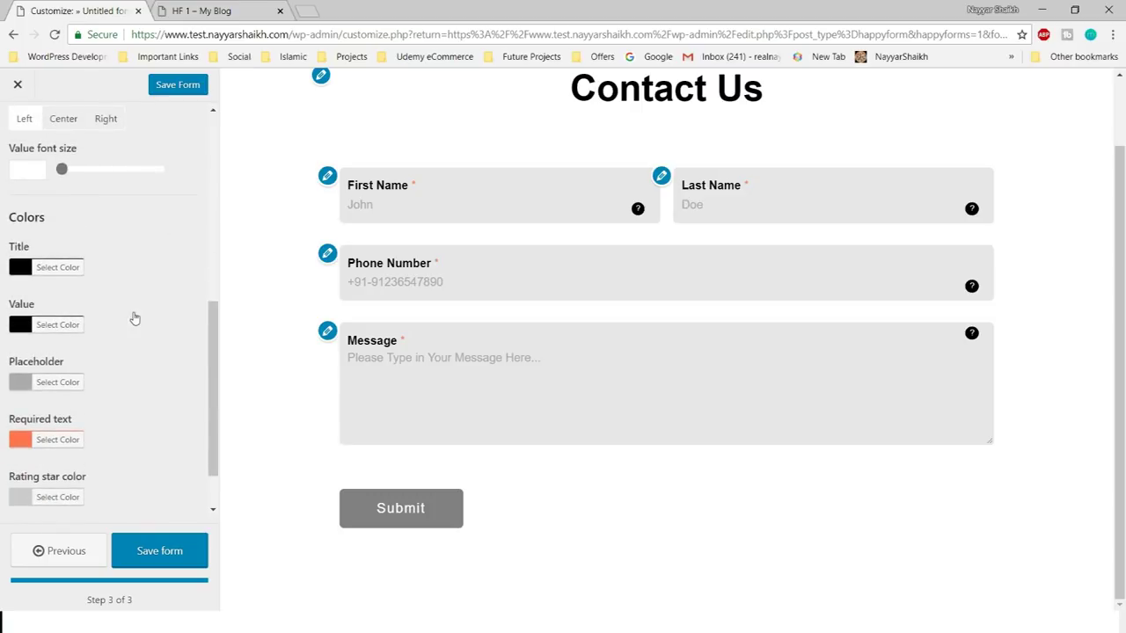
{"action": "scroll", "coordinate": [67, 269], "scroll_direction": "down", "scroll_amount": 1}
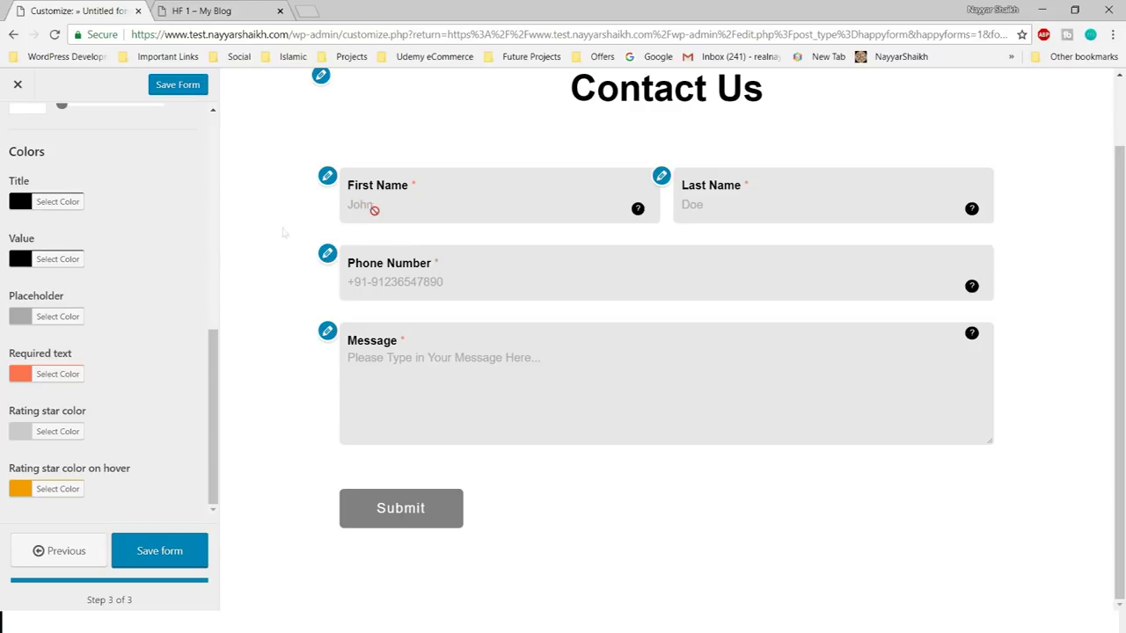
{"action": "left_click", "coordinate": [71, 318]}
{"action": "scroll", "coordinate": [138, 382], "scroll_direction": "down", "scroll_amount": 2}
{"action": "left_click", "coordinate": [57, 339]}
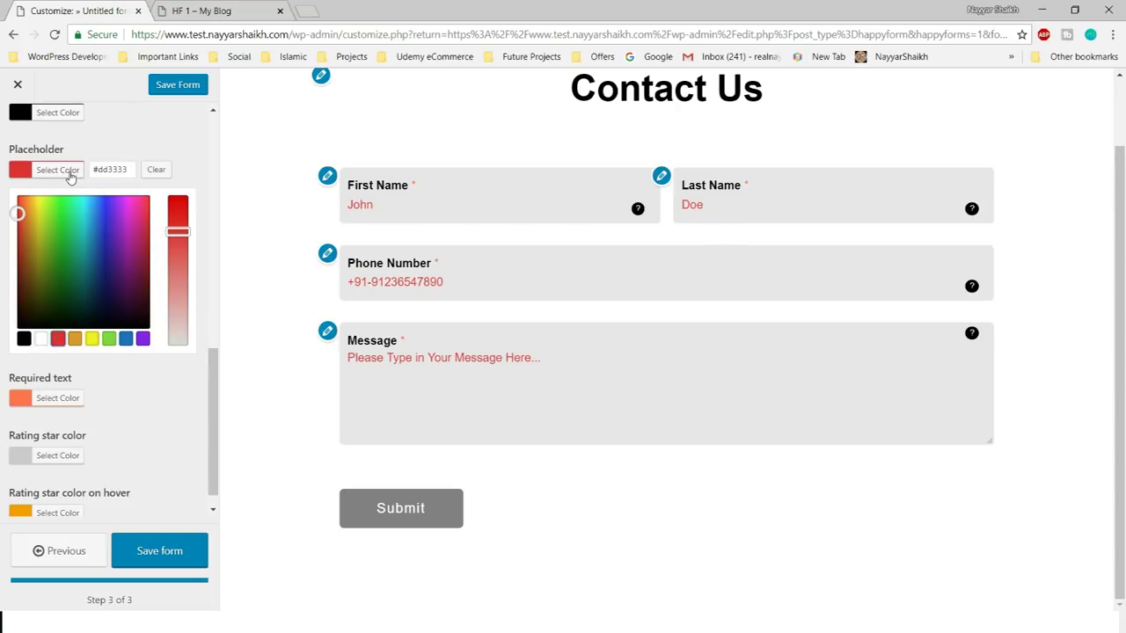
{"action": "left_click", "coordinate": [156, 170]}
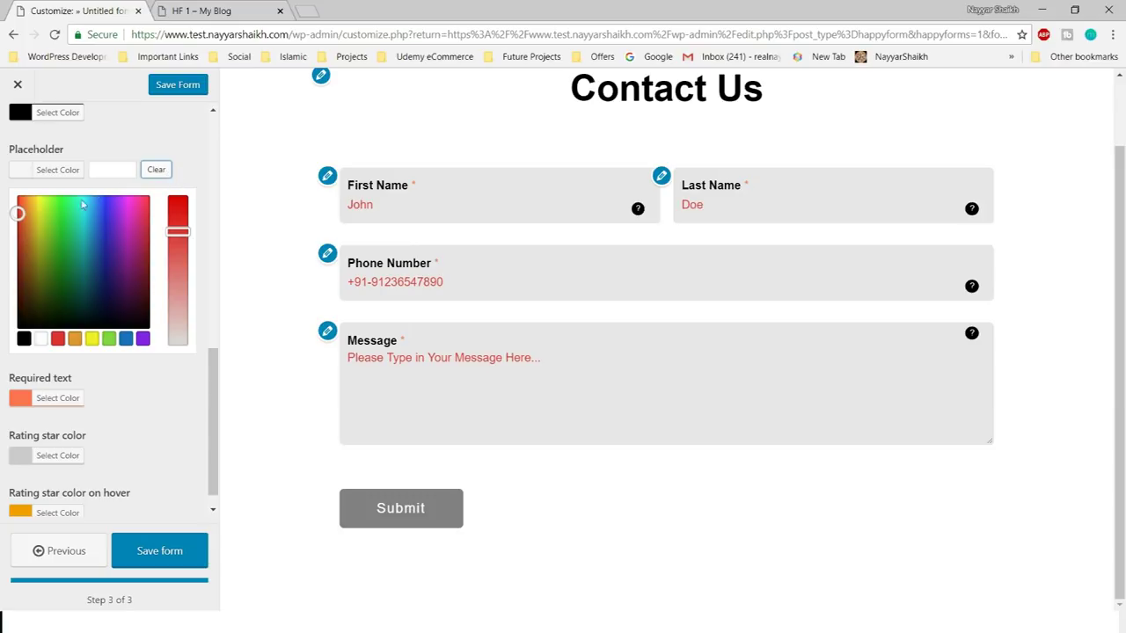
{"action": "left_click", "coordinate": [23, 338]}
{"action": "mouse_move", "coordinate": [23, 274]}
{"action": "left_mouse_down"}
{"action": "mouse_move", "coordinate": [16, 259]}
{"action": "mouse_move", "coordinate": [15, 293]}
{"action": "mouse_move", "coordinate": [8, 273]}
{"action": "left_mouse_up"}
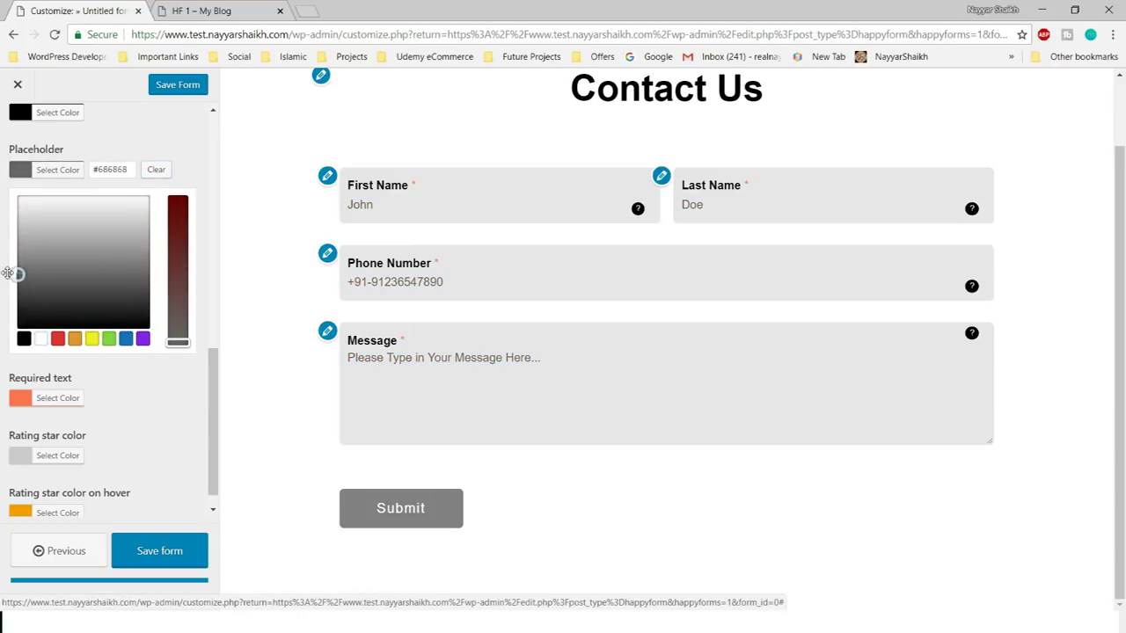
{"action": "left_click", "coordinate": [161, 232]}
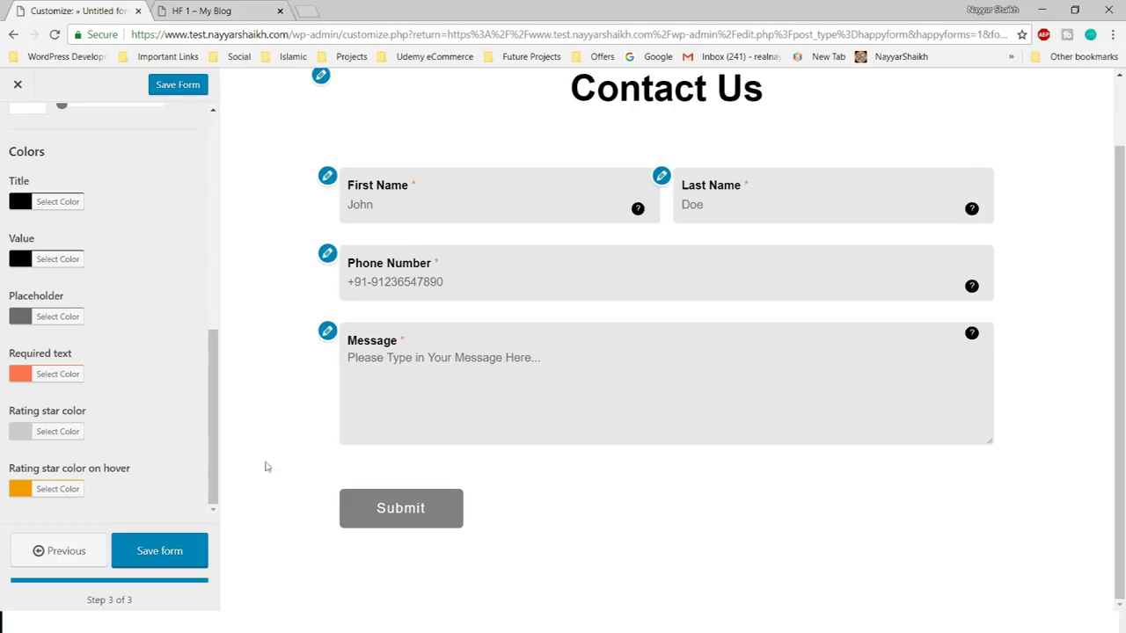
{"action": "left_click", "coordinate": [55, 489]}
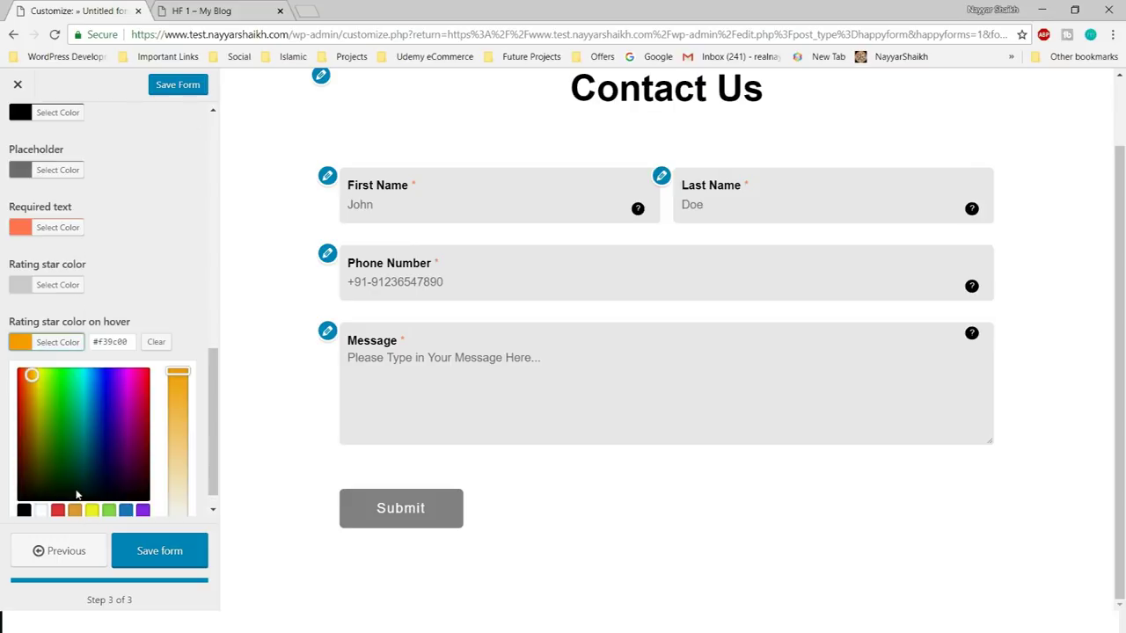
{"action": "left_click", "coordinate": [184, 319]}
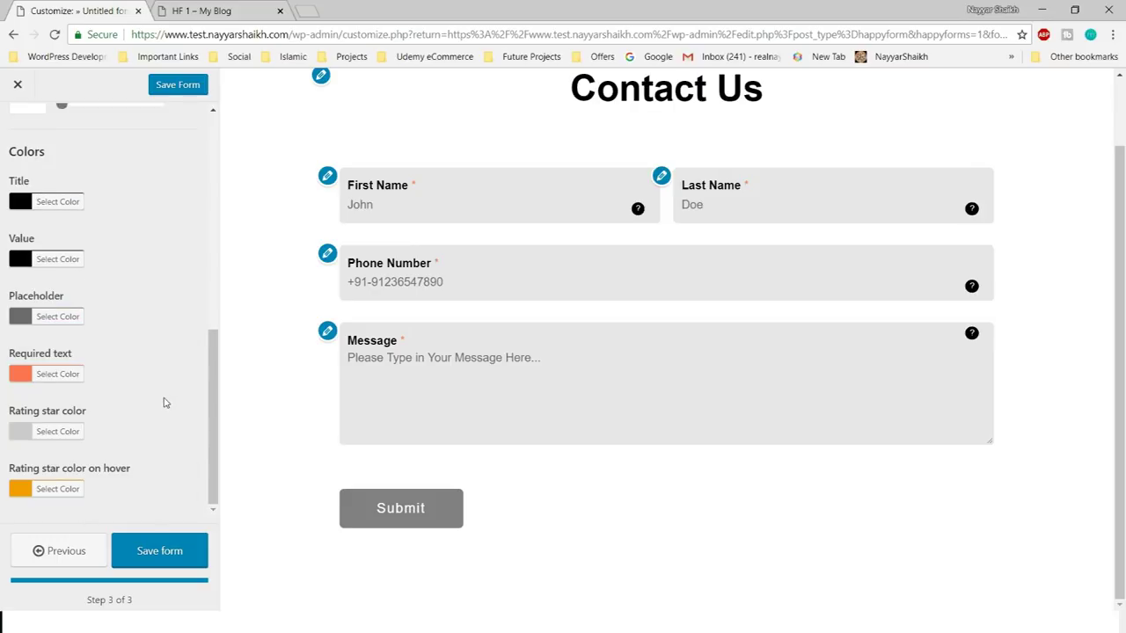
{"action": "scroll", "coordinate": [143, 419], "scroll_direction": "up", "scroll_amount": 3}
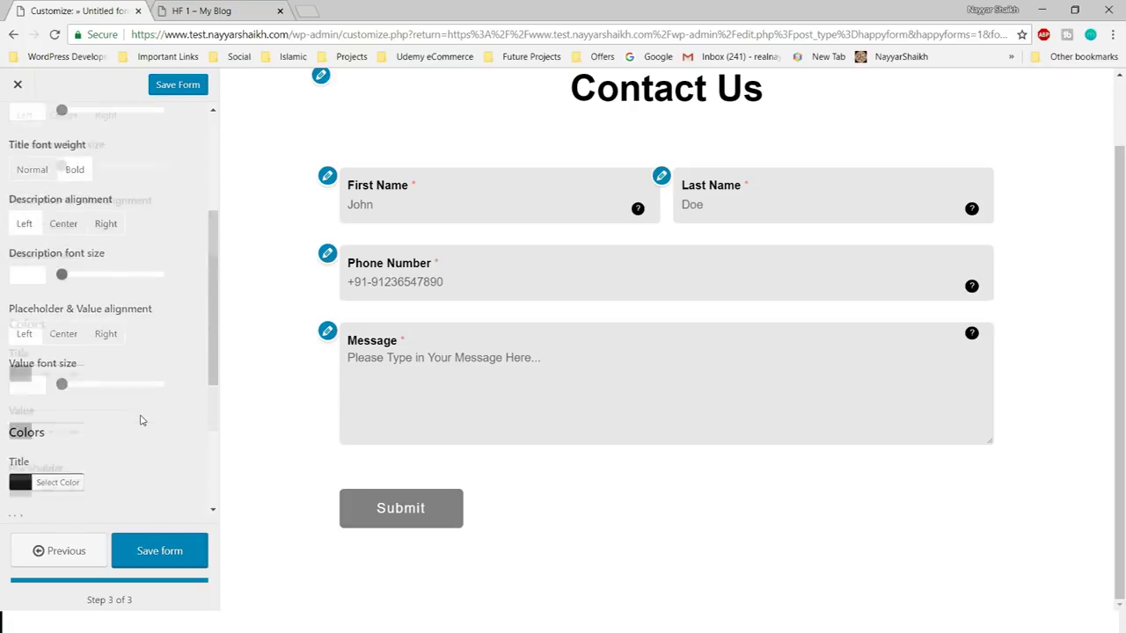
{"action": "scroll", "coordinate": [141, 420], "scroll_direction": "down", "scroll_amount": 3}
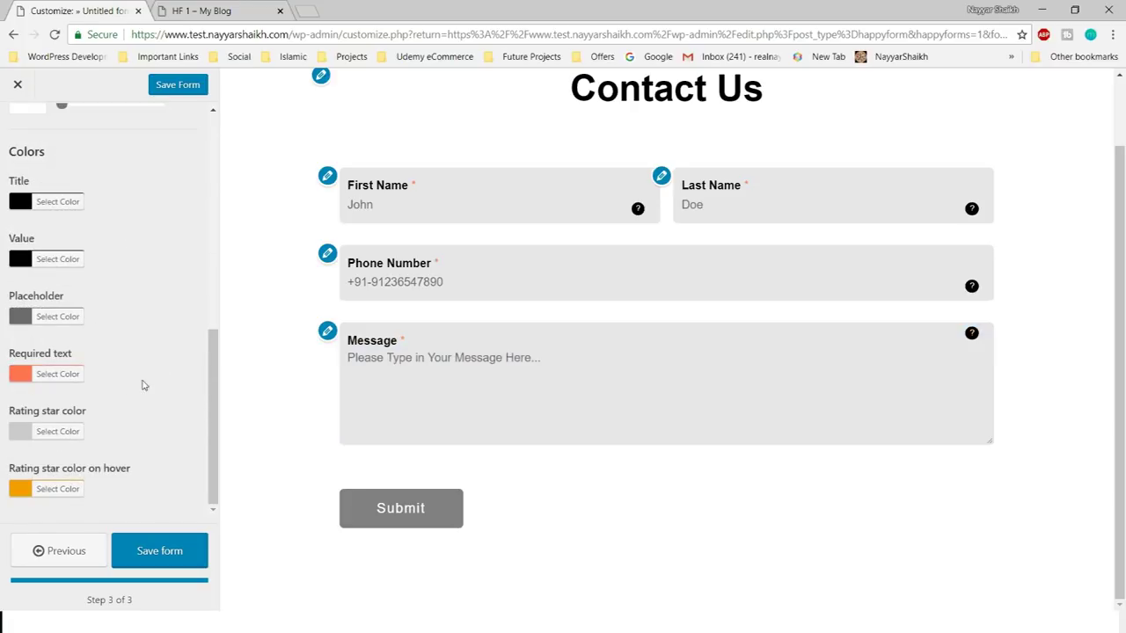
{"action": "scroll", "coordinate": [141, 383], "scroll_direction": "up", "scroll_amount": 3}
{"action": "scroll", "coordinate": [119, 384], "scroll_direction": "up", "scroll_amount": 3}
- Open the Submit Button settings and show a border around the button
{"action": "left_click", "coordinate": [15, 128]}
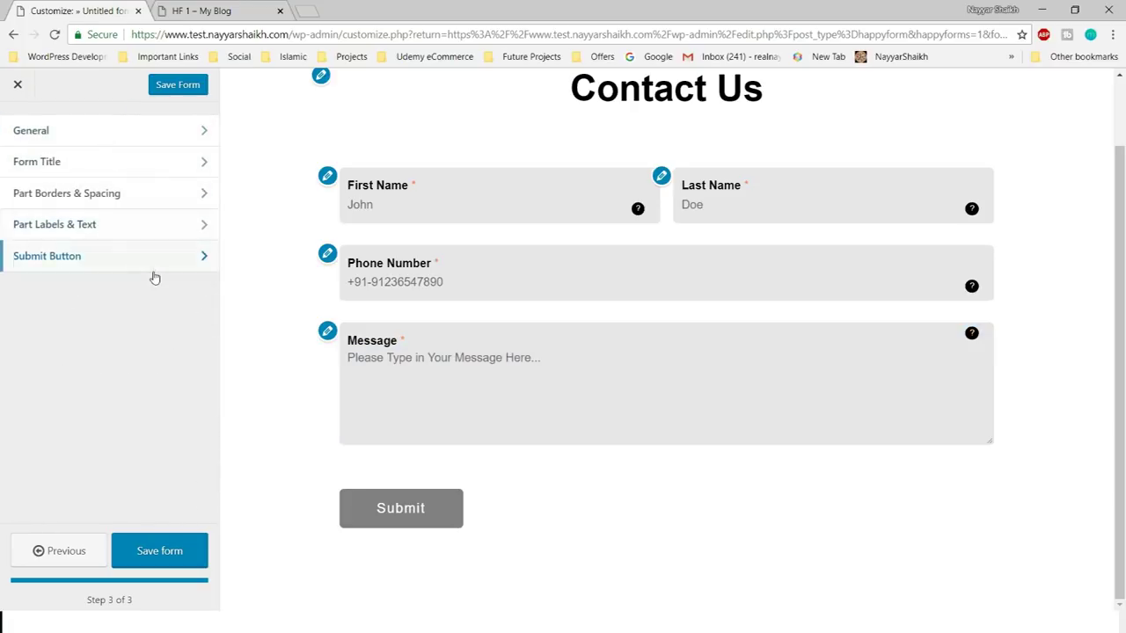
{"action": "left_click", "coordinate": [111, 268]}
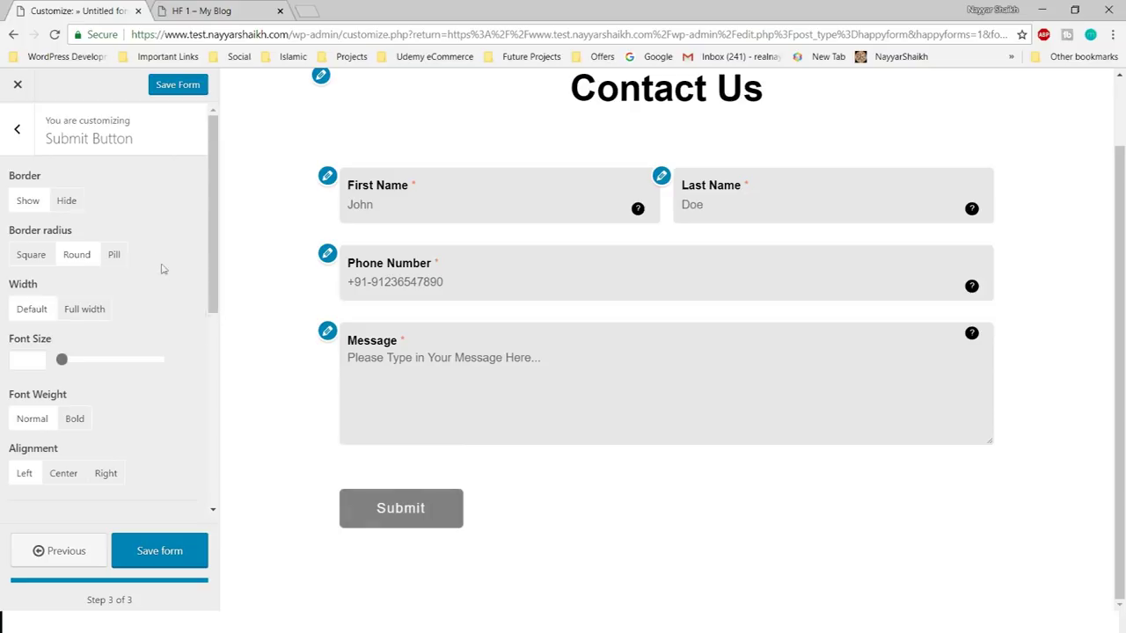
{"action": "left_click", "coordinate": [32, 201]}
{"action": "scroll", "coordinate": [197, 310], "scroll_direction": "down", "scroll_amount": 1}
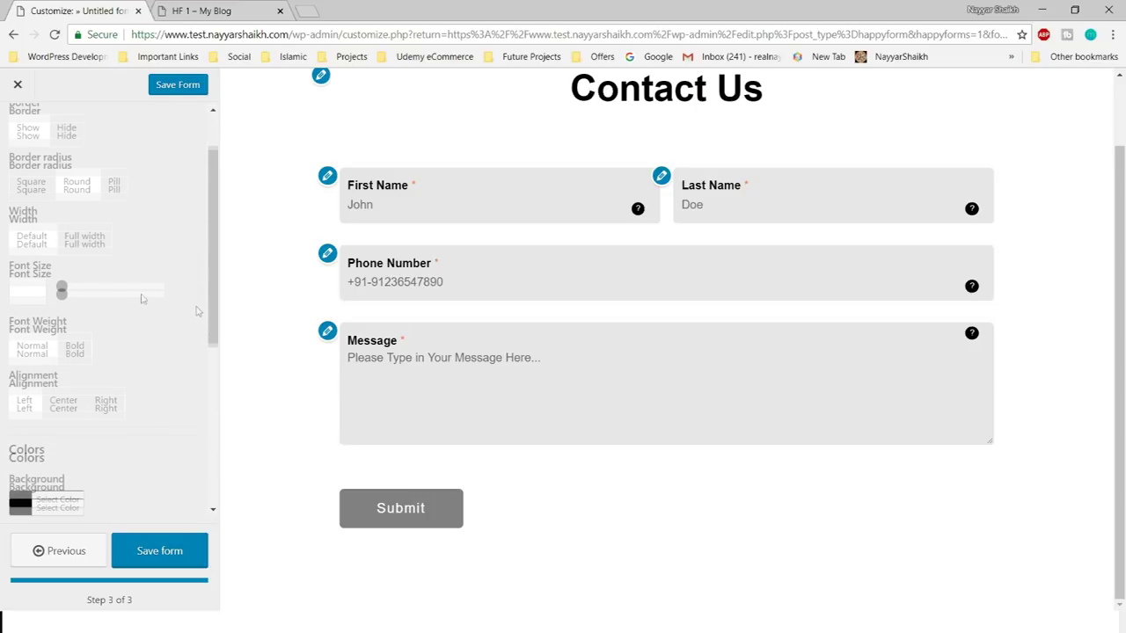
- Set the Submit button width to Full width after briefly trying the default width
{"action": "left_click", "coordinate": [101, 245]}
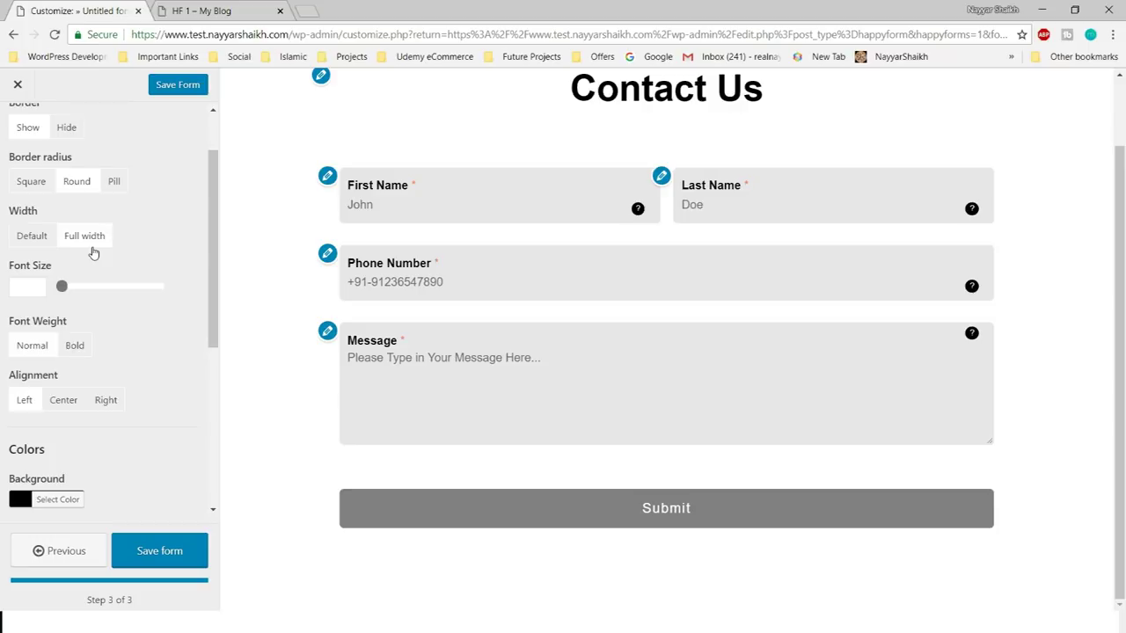
{"action": "left_click", "coordinate": [44, 240]}
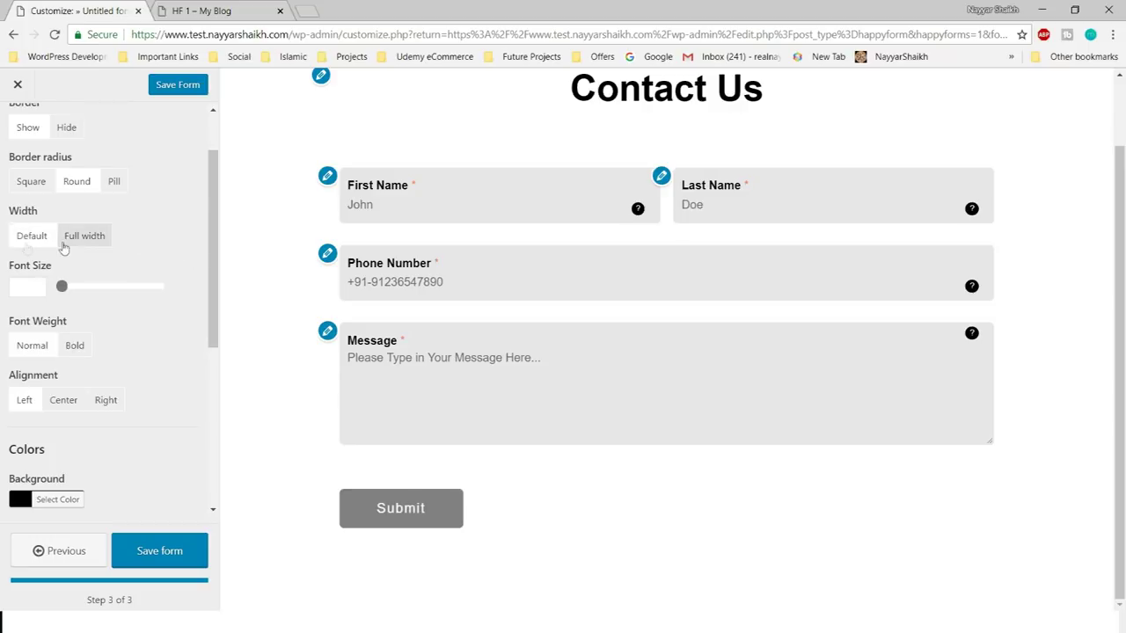
{"action": "left_click", "coordinate": [74, 250]}
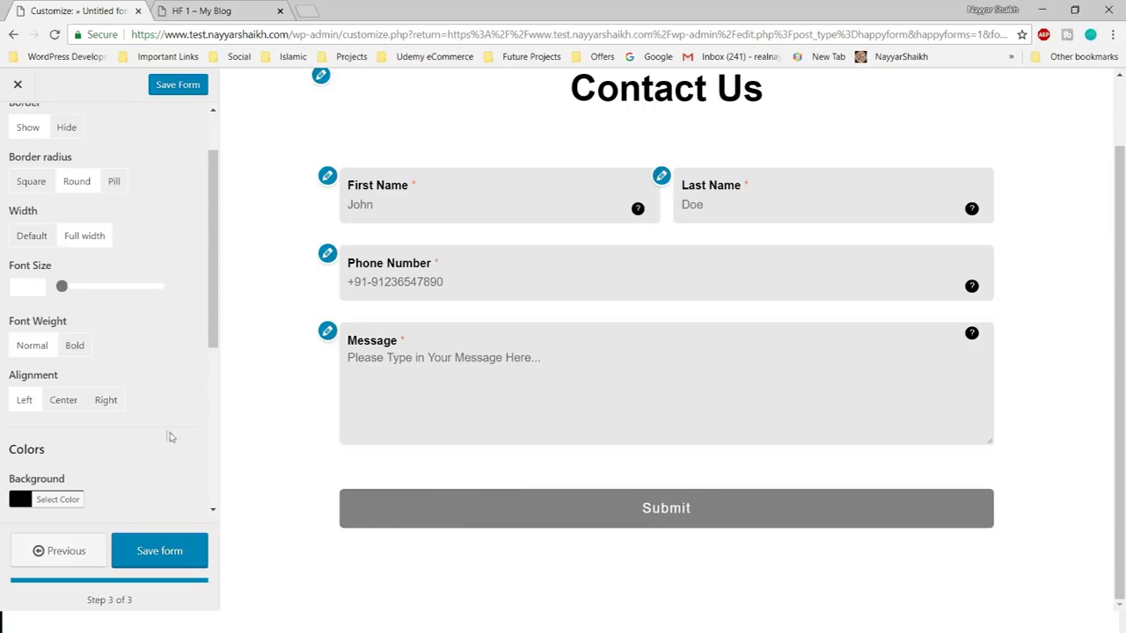
{"action": "scroll", "coordinate": [187, 351], "scroll_direction": "down", "scroll_amount": 3}
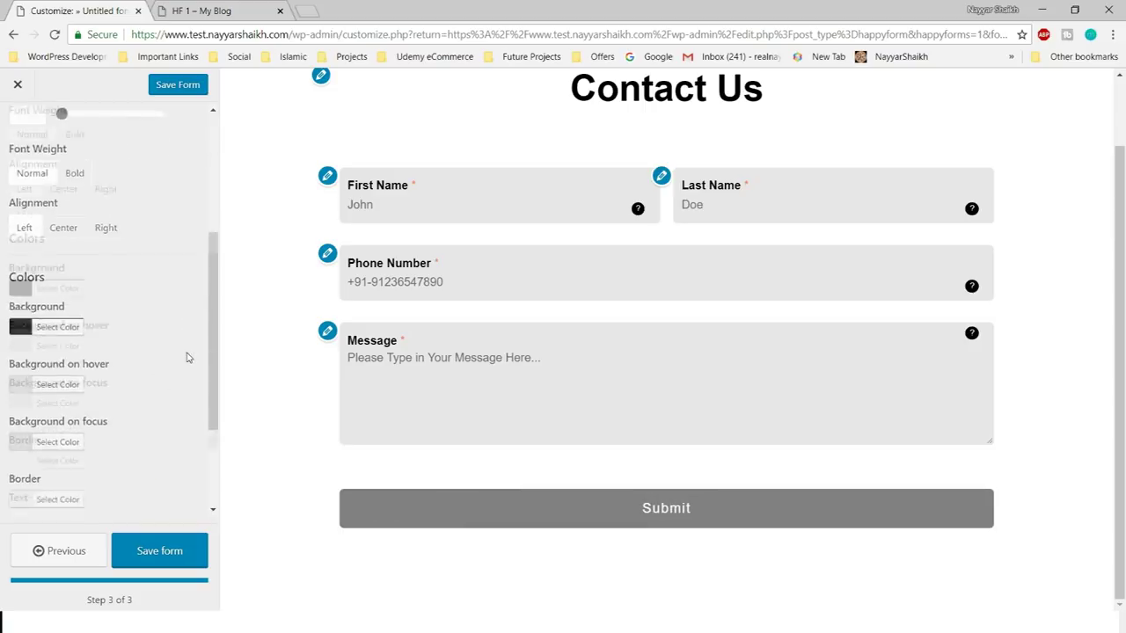
{"action": "scroll", "coordinate": [141, 334], "scroll_direction": "up", "scroll_amount": 1}
{"action": "scroll", "coordinate": [97, 338], "scroll_direction": "down", "scroll_amount": 2}
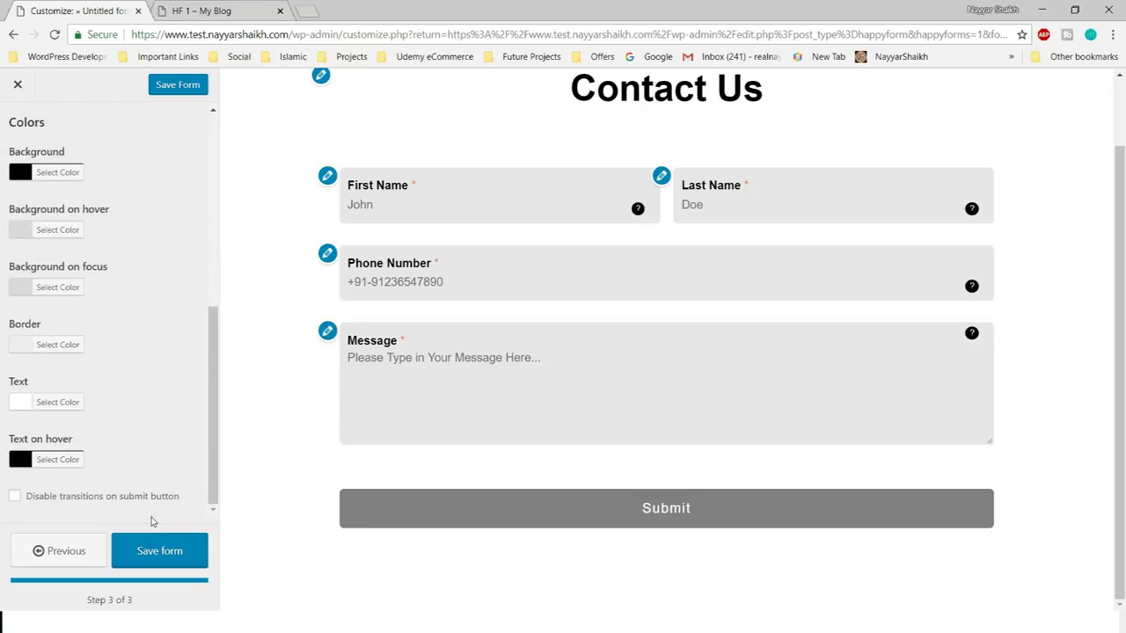
{"action": "scroll", "coordinate": [168, 497], "scroll_direction": "up", "scroll_amount": 5}
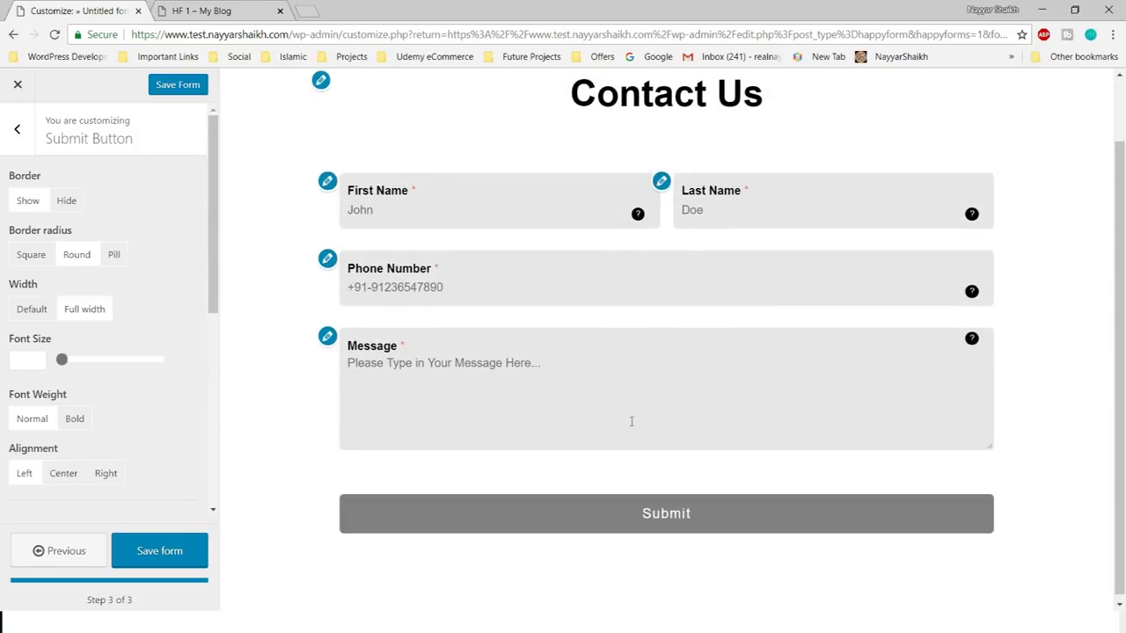
{"action": "scroll", "coordinate": [128, 461], "scroll_direction": "down", "scroll_amount": 5}
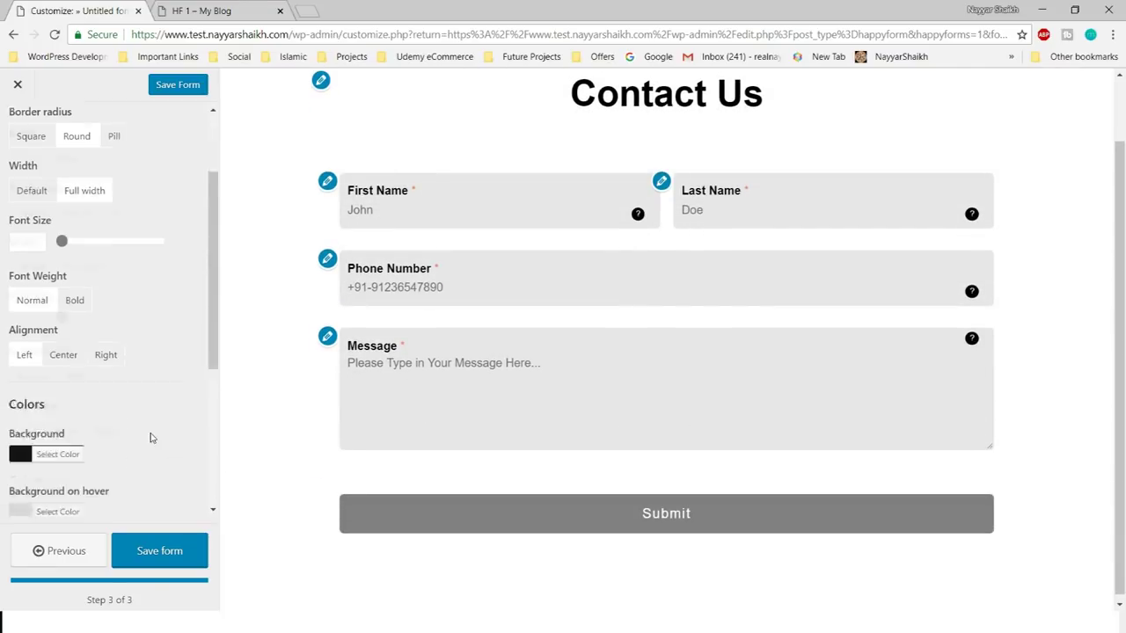
- Save the Contact Us form's style changes
{"action": "left_click", "coordinate": [168, 554]}
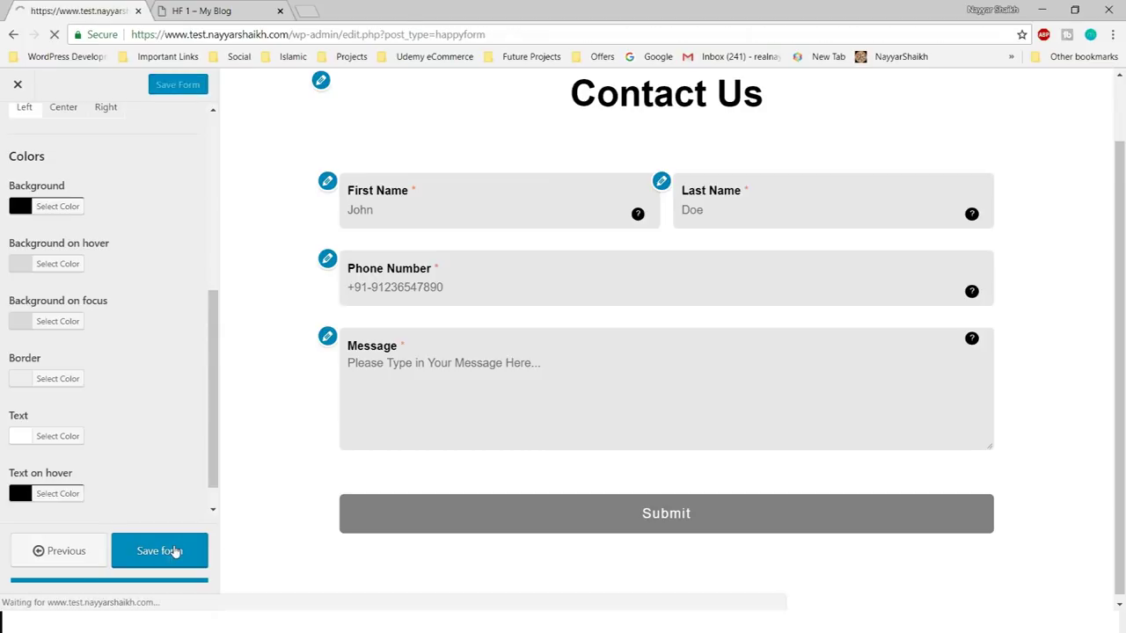
{"action": "scroll", "coordinate": [409, 492], "scroll_direction": "down", "scroll_amount": 5}
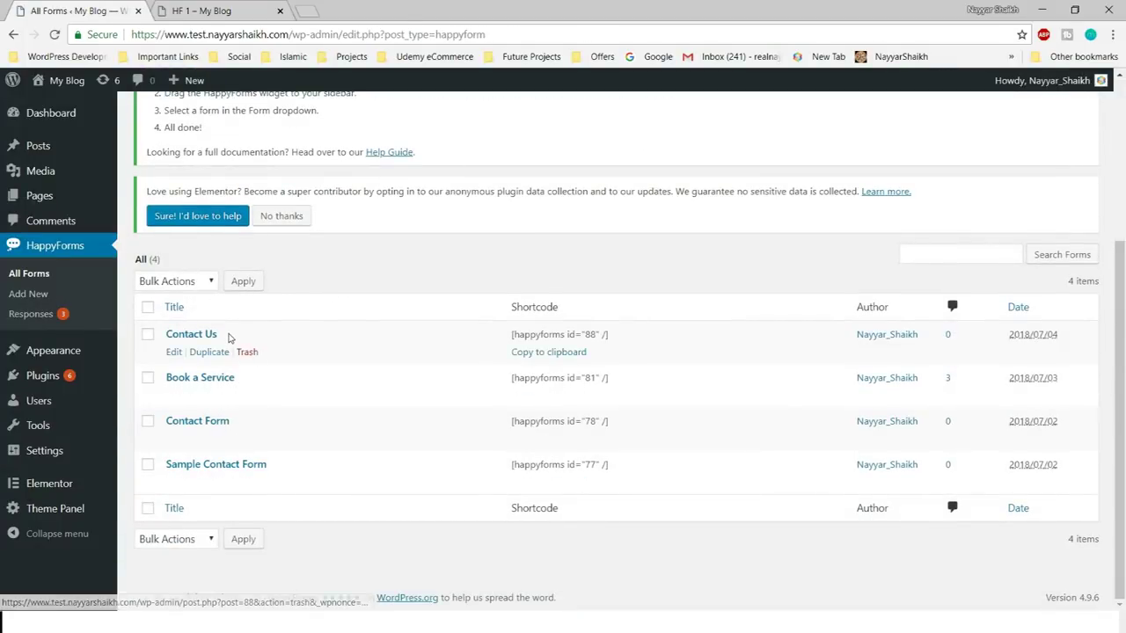
{"action": "left_click_drag", "start_coordinate": [174, 327], "coordinate": [165, 335]}
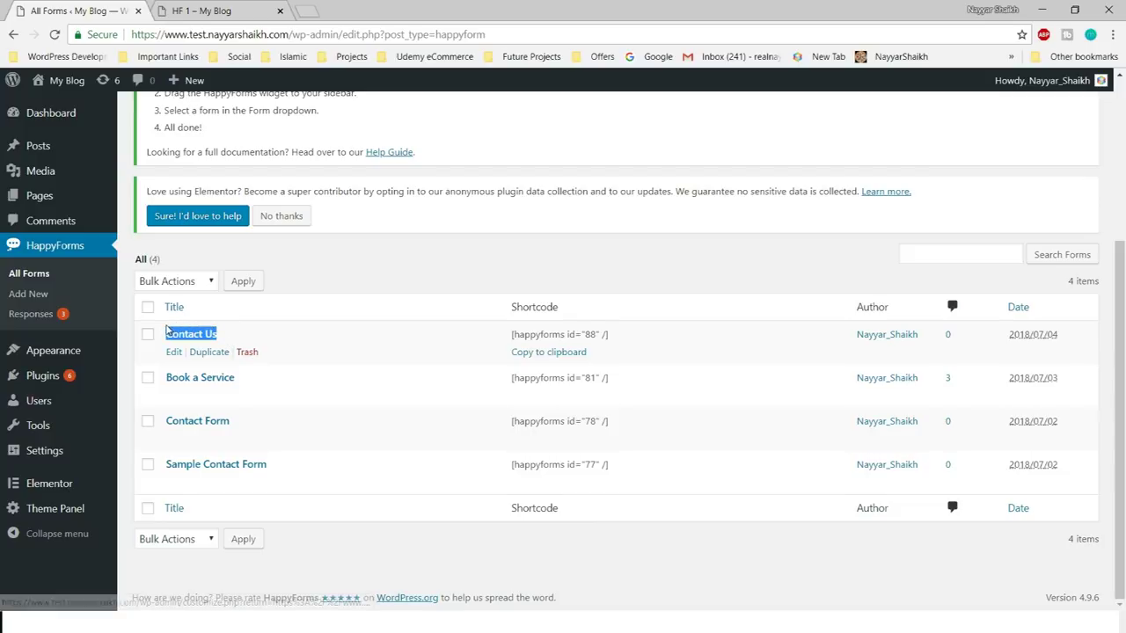
{"action": "left_click", "coordinate": [296, 346]}
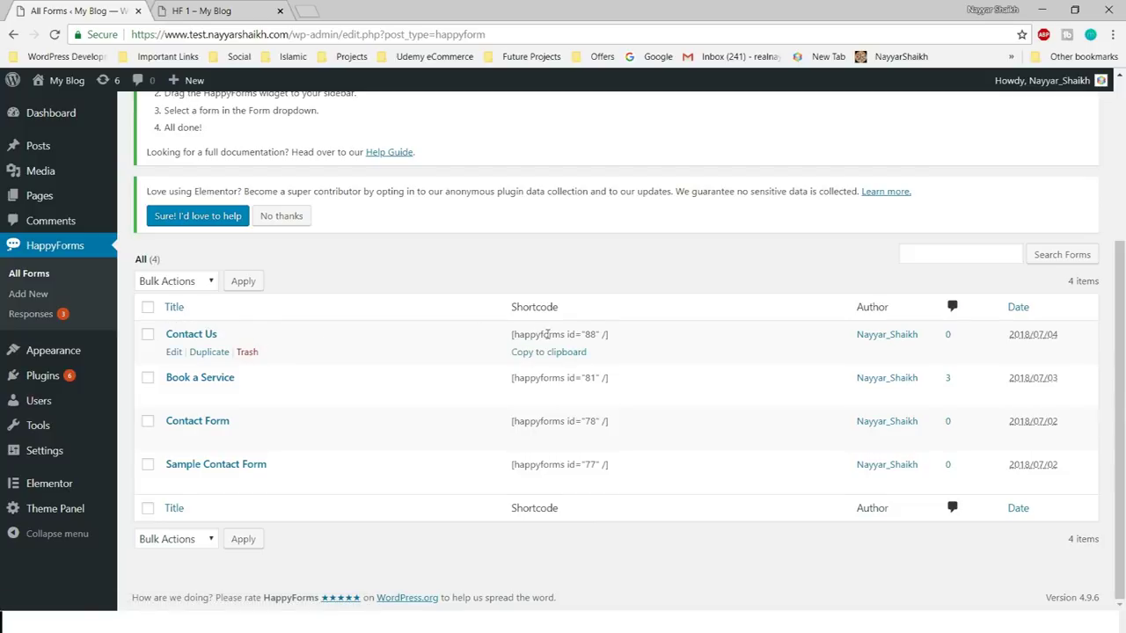
- Copy the Contact Us shortcode [happyforms id="88" /] to the clipboard
{"action": "left_click_drag", "start_coordinate": [508, 336], "coordinate": [635, 335]}
{"action": "key", "text": "ctrl+c"}
{"action": "left_click", "coordinate": [551, 363]}
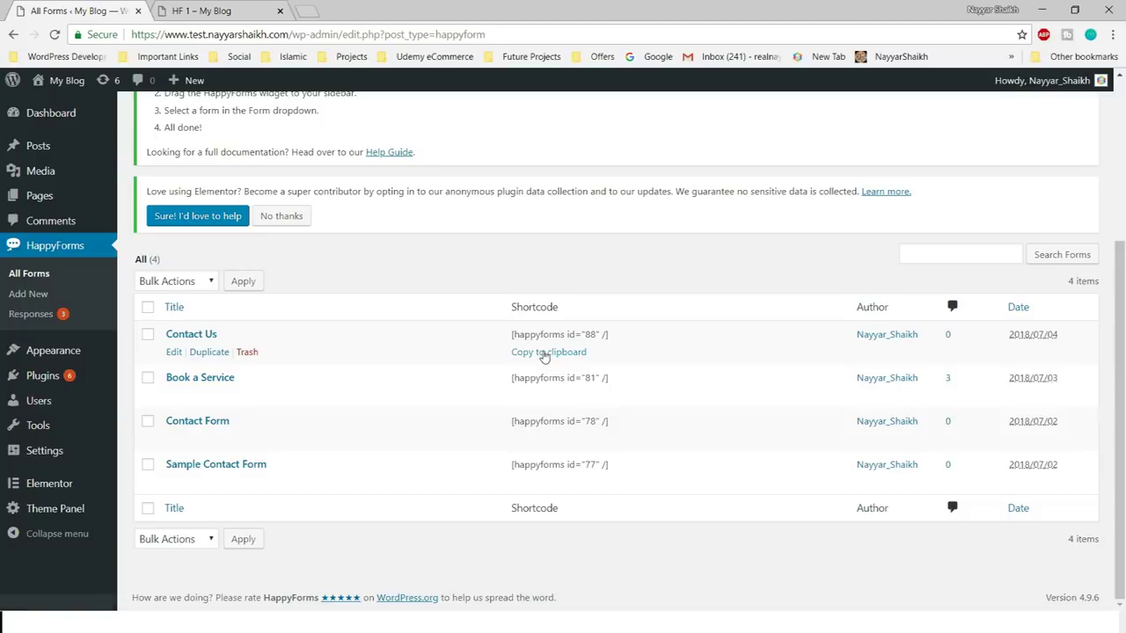
{"action": "left_click", "coordinate": [540, 356]}
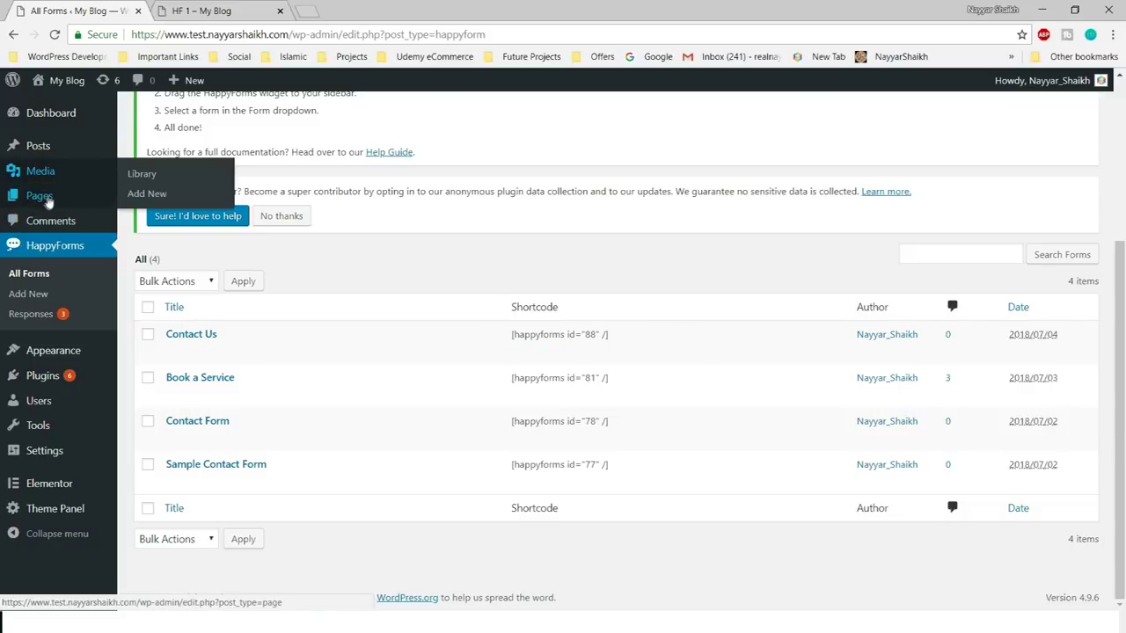
{"action": "mouse_move", "coordinate": [38, 196]}
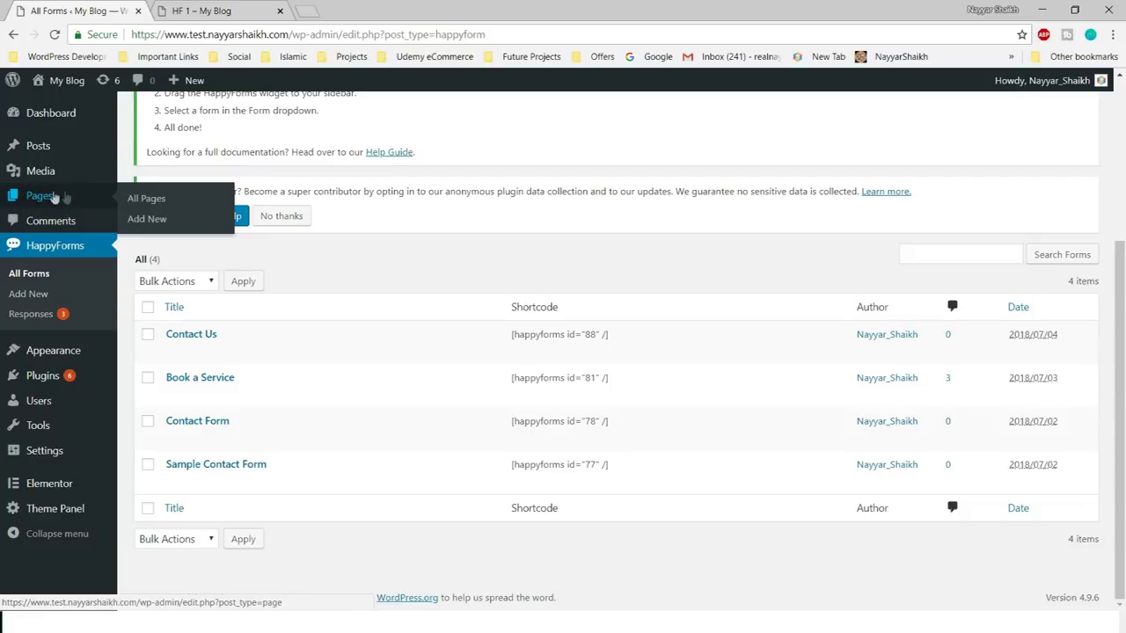
- Create a new page titled Contact Us and publish it
{"action": "left_click", "coordinate": [148, 220]}
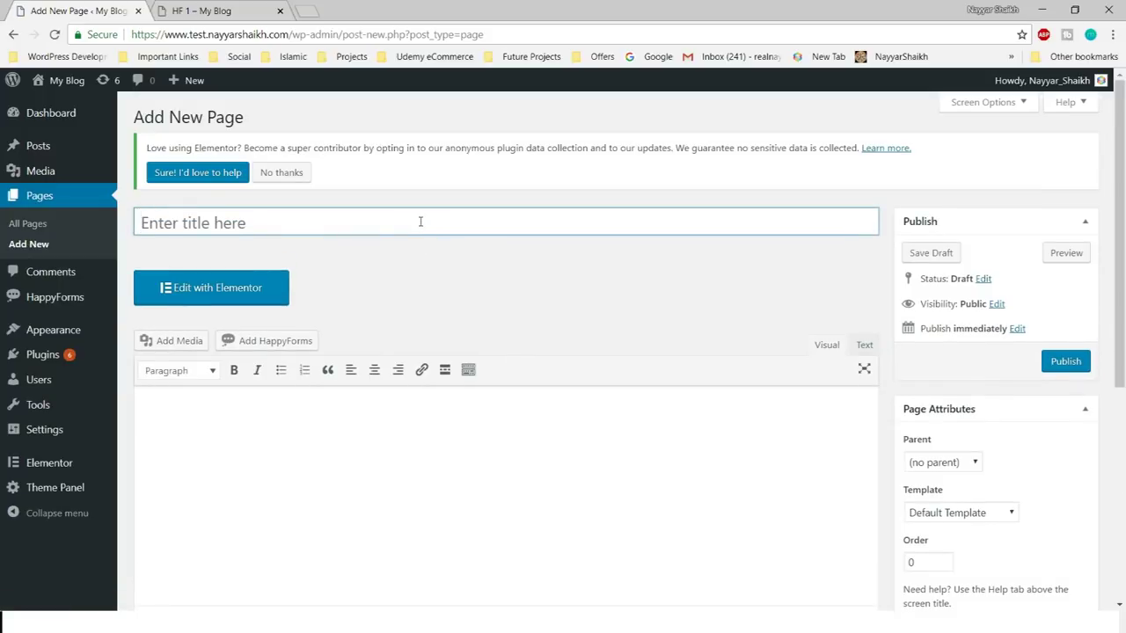
{"action": "type", "text": "Contact Us"}
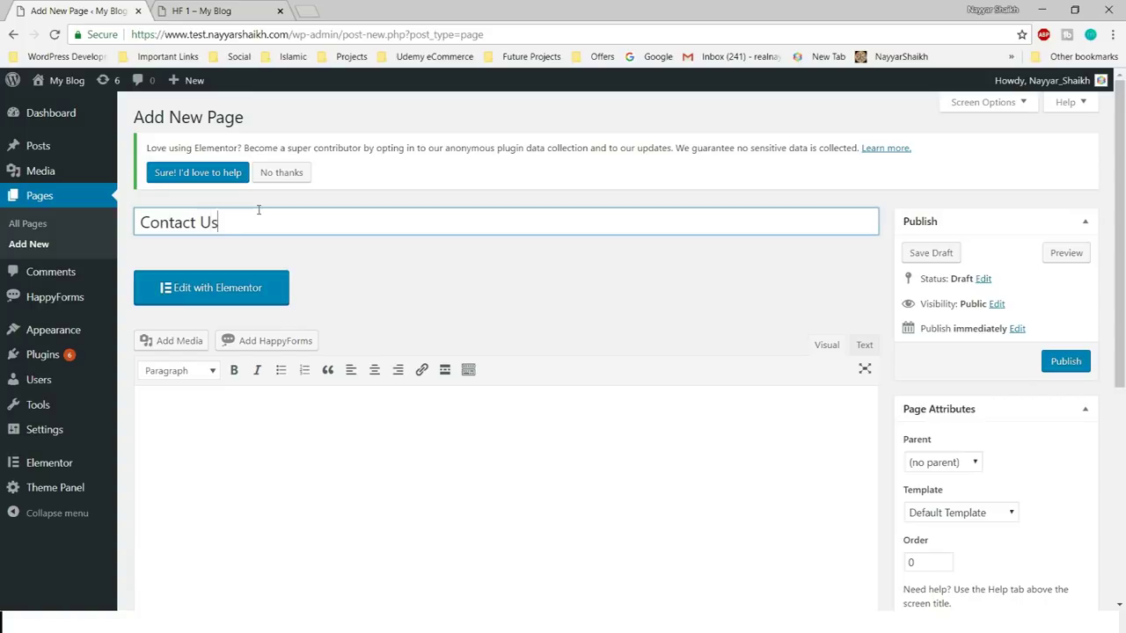
{"action": "left_click", "coordinate": [528, 341]}
{"action": "left_click", "coordinate": [1060, 365]}
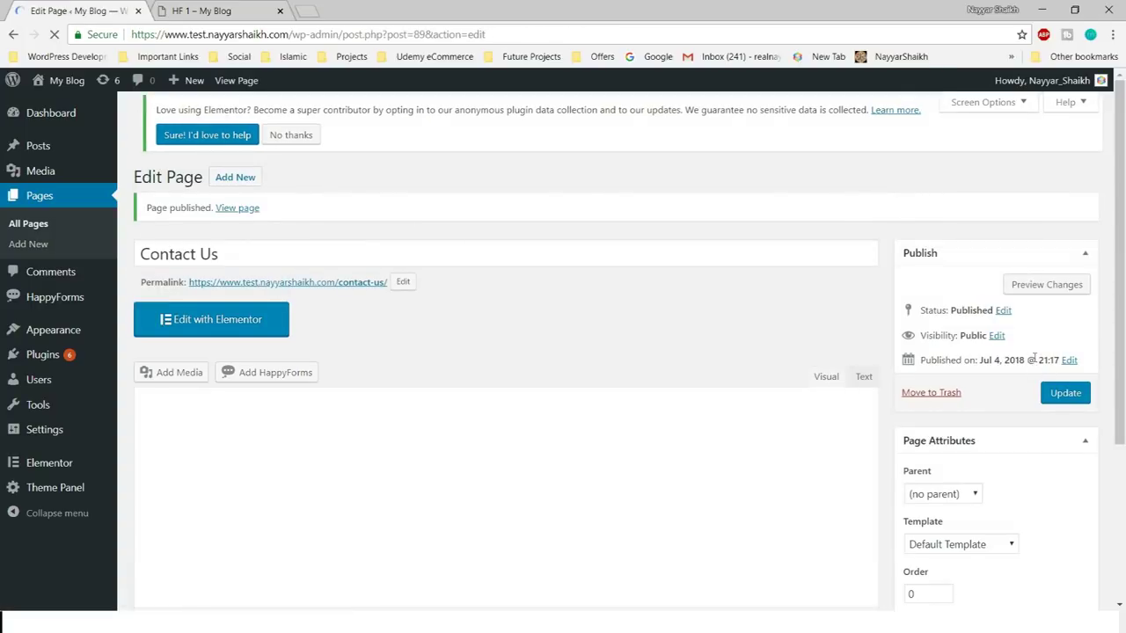
- Set the page's OceanWP content layout to Full Width and update the page
{"action": "scroll", "coordinate": [493, 361], "scroll_direction": "down", "scroll_amount": 5}
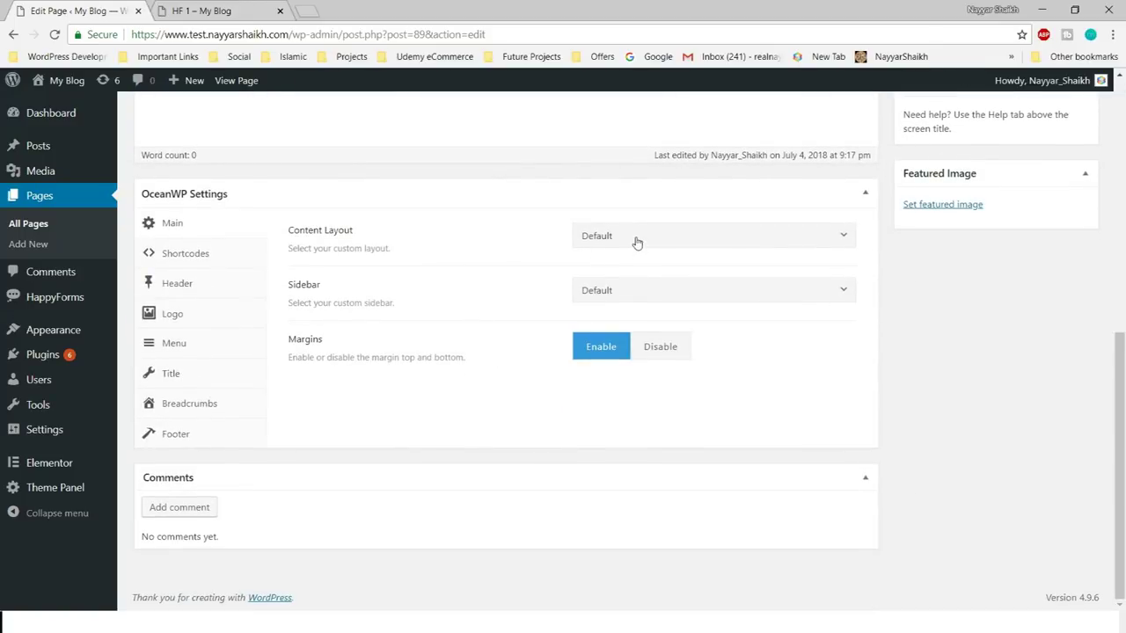
{"action": "left_click", "coordinate": [637, 243]}
{"action": "left_click", "coordinate": [655, 342]}
{"action": "scroll", "coordinate": [440, 360], "scroll_direction": "up", "scroll_amount": 2}
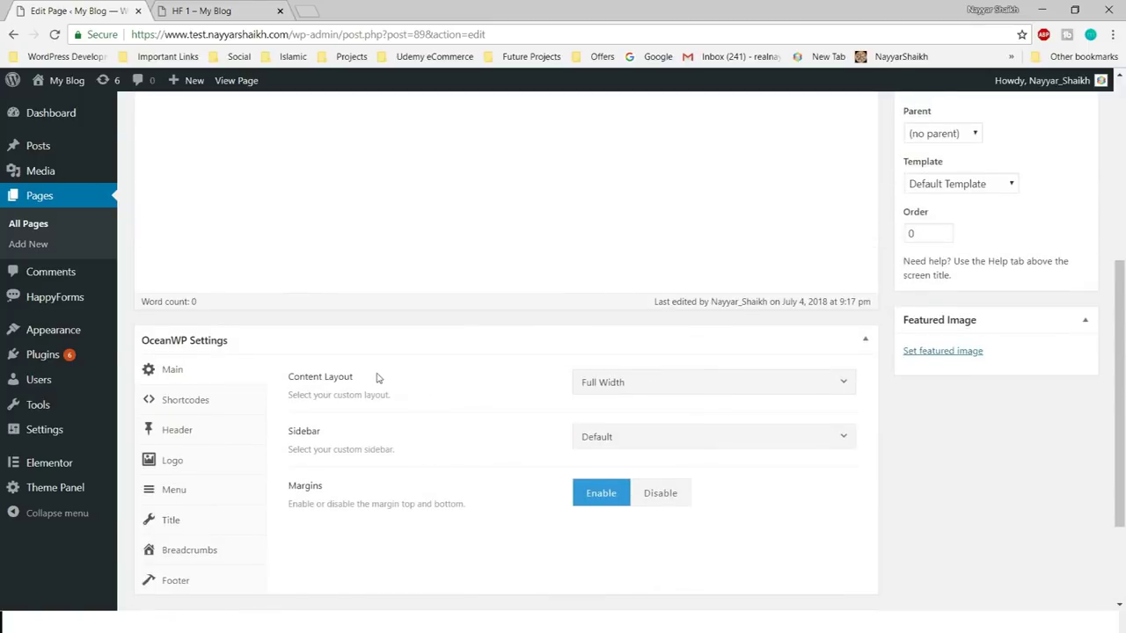
{"action": "scroll", "coordinate": [375, 377], "scroll_direction": "up", "scroll_amount": 5}
{"action": "left_click", "coordinate": [1058, 402]}
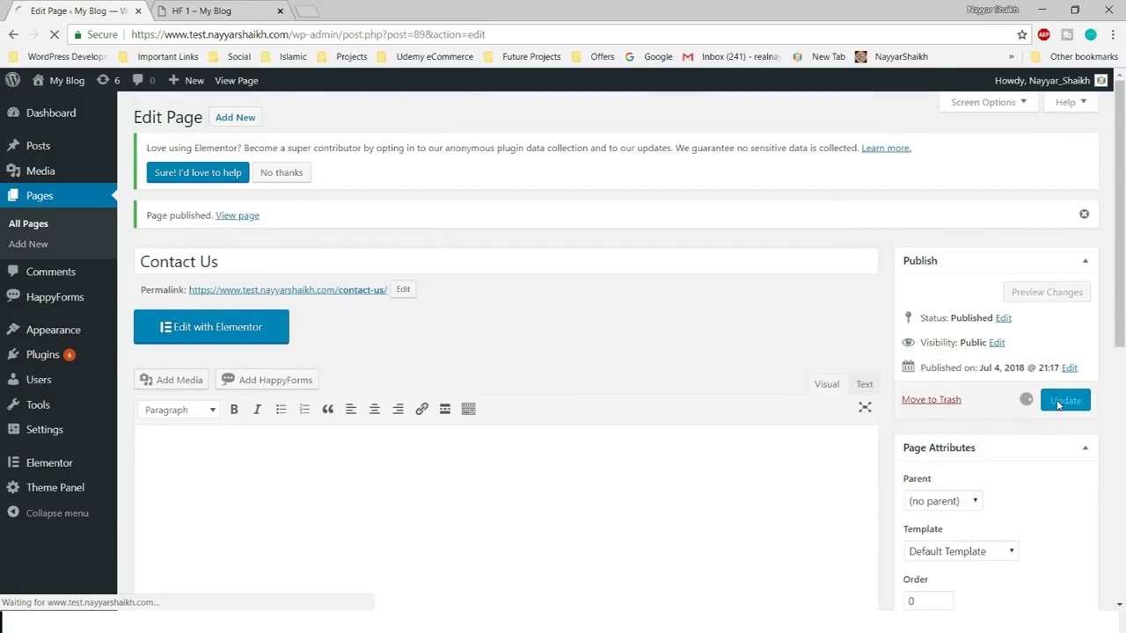
- Confirm Full Width remains the content layout and bring up the permalink's link options
{"action": "scroll", "coordinate": [641, 417], "scroll_direction": "down", "scroll_amount": 6}
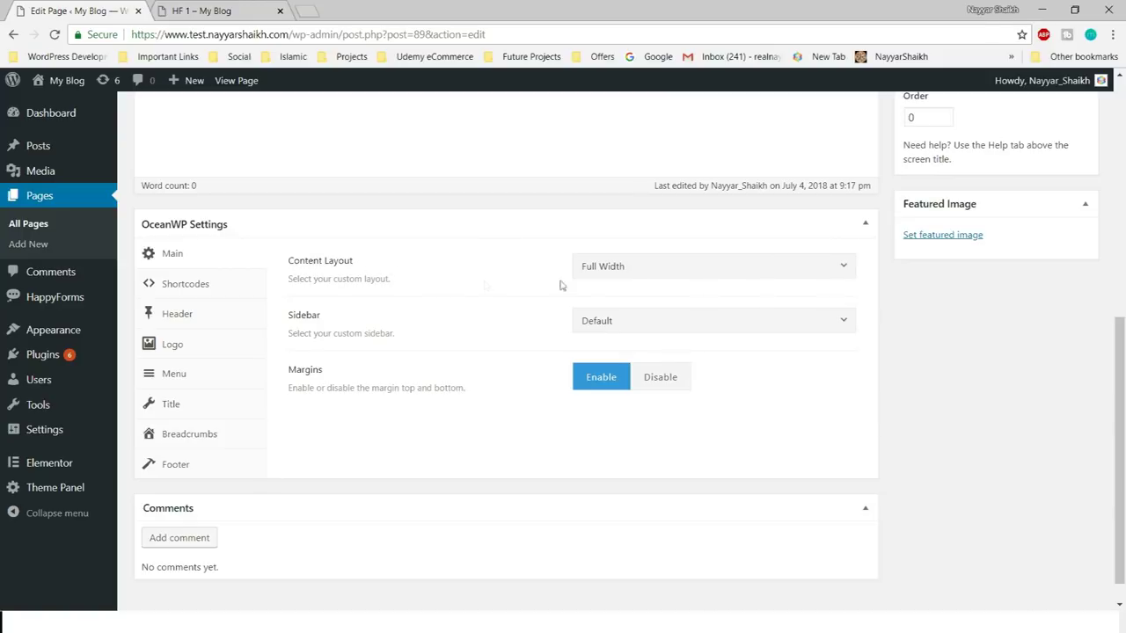
{"action": "left_click", "coordinate": [607, 266]}
{"action": "left_click", "coordinate": [656, 375]}
{"action": "scroll", "coordinate": [872, 483], "scroll_direction": "up", "scroll_amount": 2}
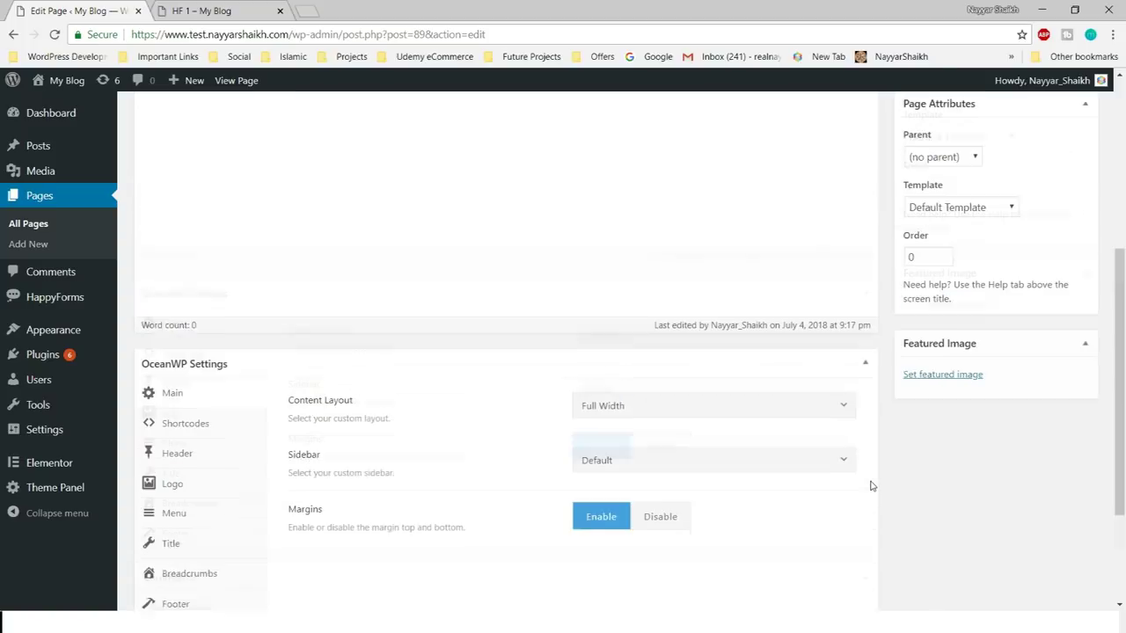
{"action": "scroll", "coordinate": [877, 497], "scroll_direction": "up", "scroll_amount": 4}
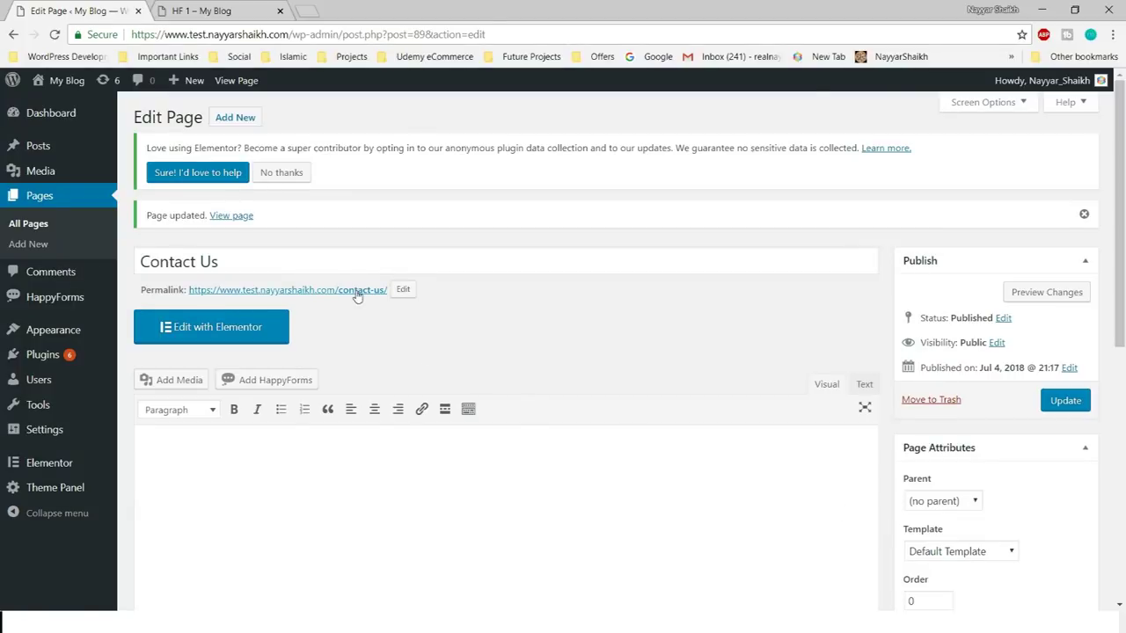
{"action": "right_click", "coordinate": [357, 296]}
- Open the live page in a new tab, then paste the form shortcode and update the page
{"action": "left_click", "coordinate": [396, 305]}
{"action": "left_click", "coordinate": [174, 7]}
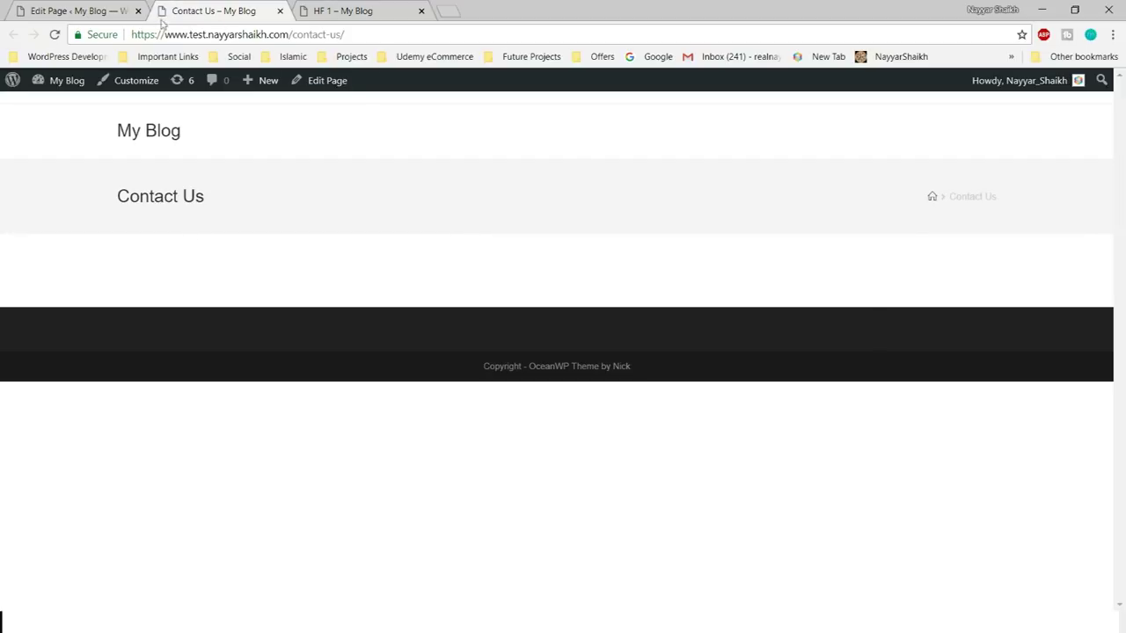
{"action": "left_click", "coordinate": [106, 12]}
{"action": "scroll", "coordinate": [359, 465], "scroll_direction": "down", "scroll_amount": 2}
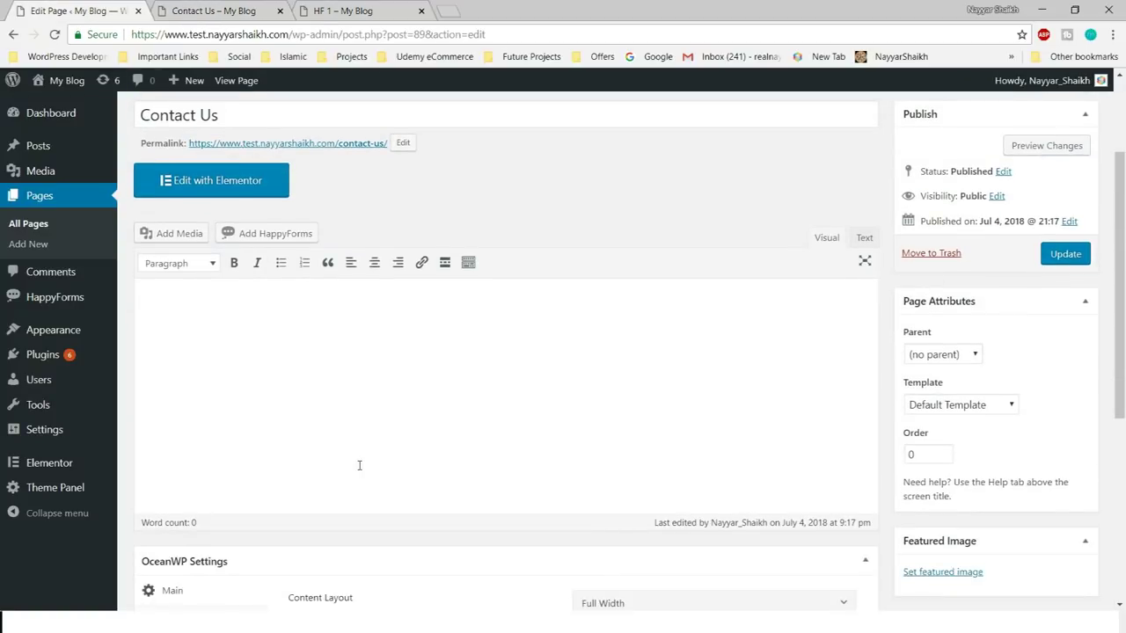
{"action": "key", "text": "ctrl+v"}
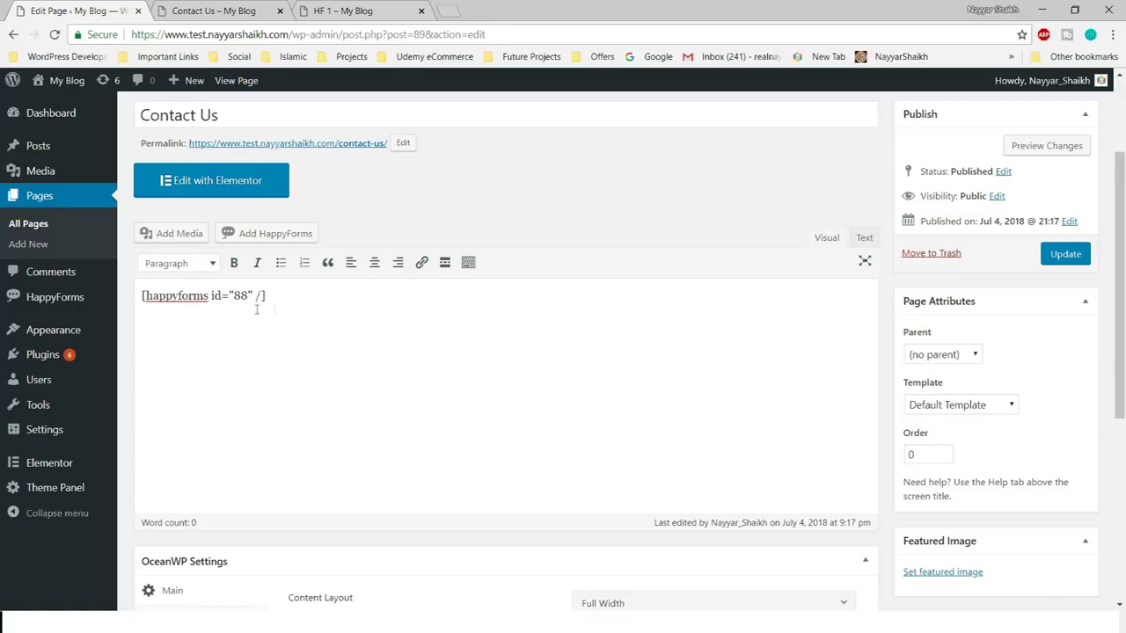
{"action": "left_click", "coordinate": [1064, 254]}
- Reload the live Contact Us page to display the embedded form
{"action": "left_click", "coordinate": [213, 10]}
{"action": "left_click", "coordinate": [54, 35]}
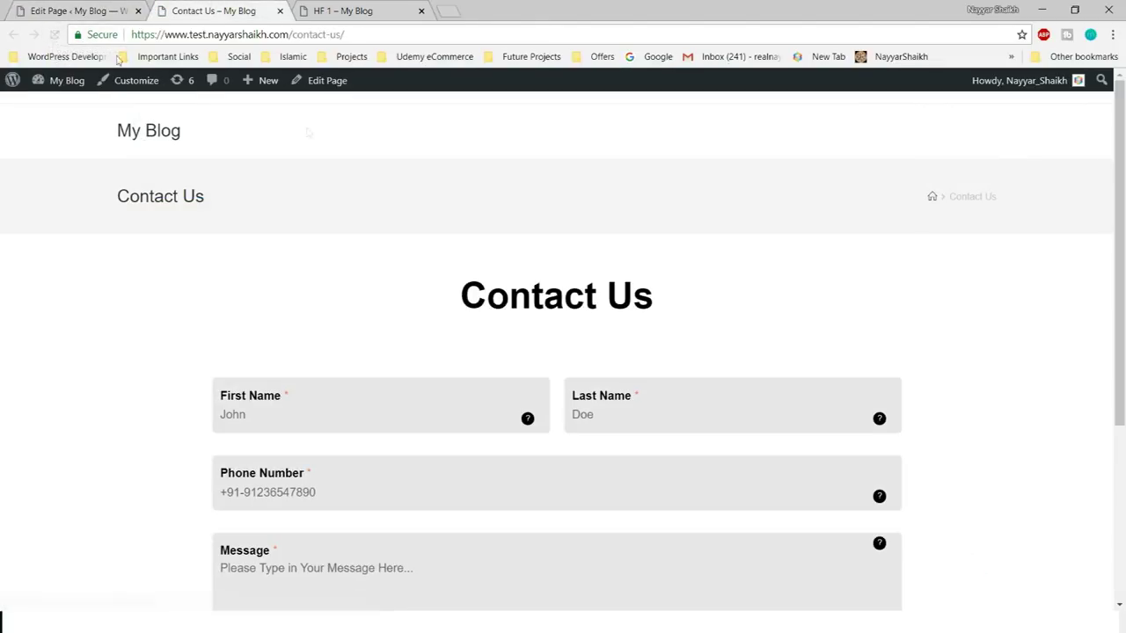
{"action": "scroll", "coordinate": [748, 360], "scroll_direction": "down", "scroll_amount": 3}
{"action": "scroll", "coordinate": [749, 361], "scroll_direction": "up", "scroll_amount": 2}
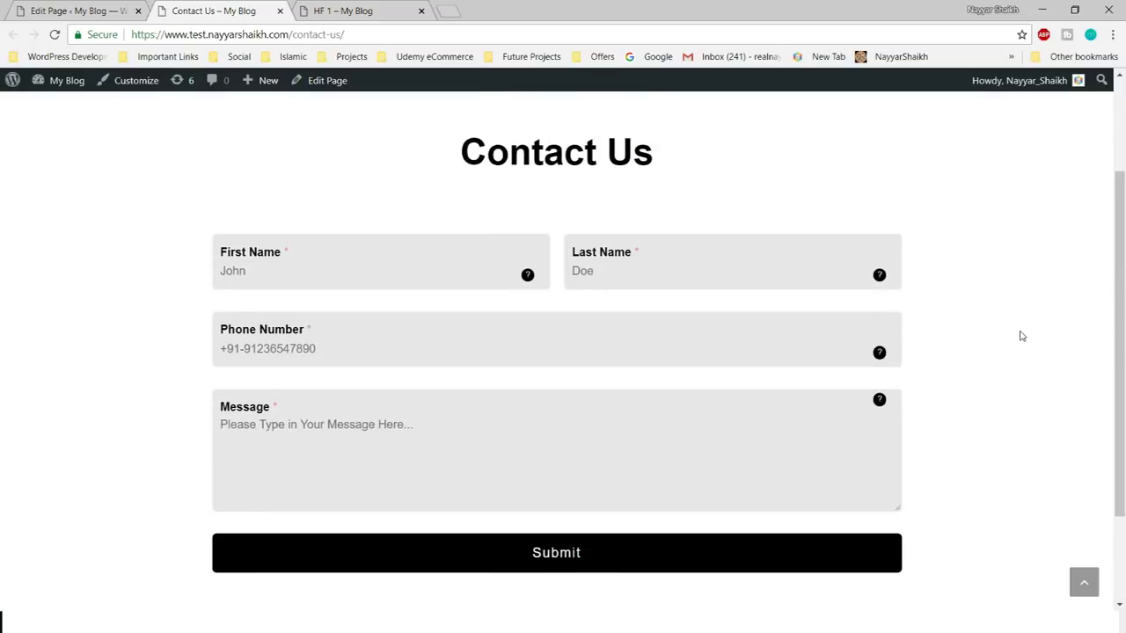
{"action": "scroll", "coordinate": [1050, 328], "scroll_direction": "down", "scroll_amount": 2}
{"action": "scroll", "coordinate": [1051, 329], "scroll_direction": "up", "scroll_amount": 2}
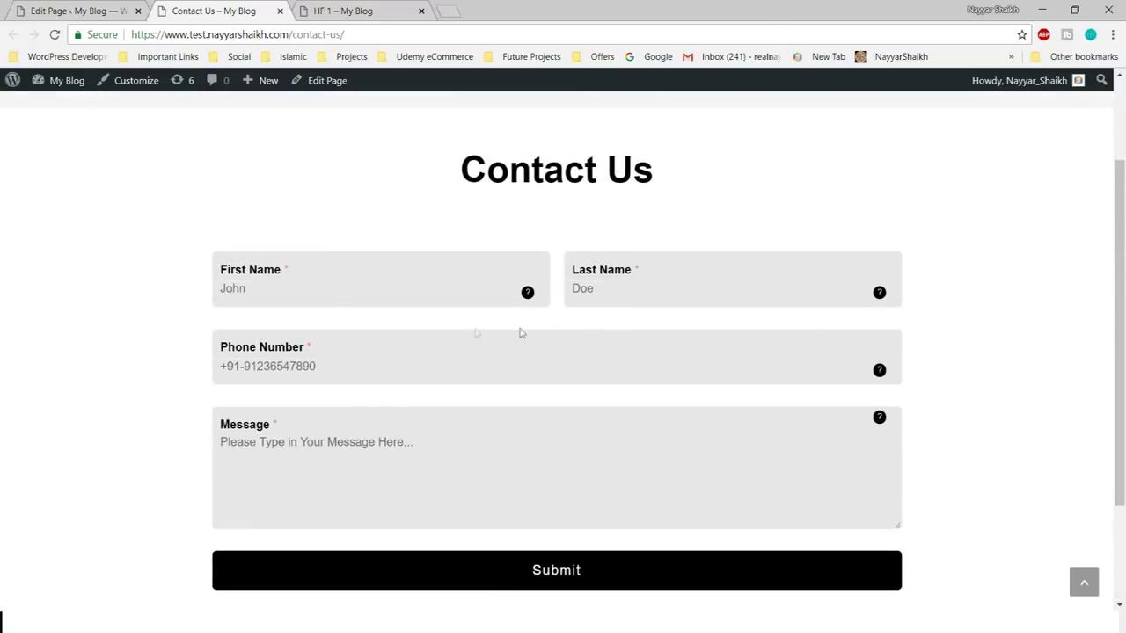
{"action": "scroll", "coordinate": [963, 411], "scroll_direction": "down", "scroll_amount": 2}
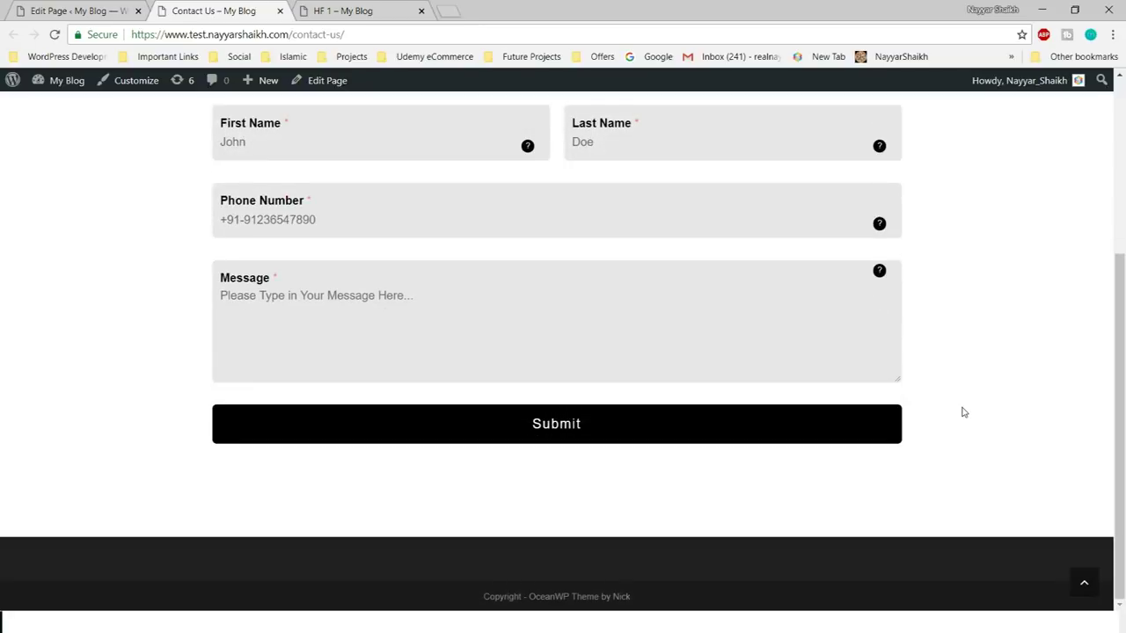
{"action": "scroll", "coordinate": [950, 378], "scroll_direction": "up", "scroll_amount": 2}
{"action": "scroll", "coordinate": [659, 364], "scroll_direction": "down", "scroll_amount": 1}
- Autofill the form with saved details, enter 'Message' as the message and submit it
{"action": "left_click", "coordinate": [521, 294]}
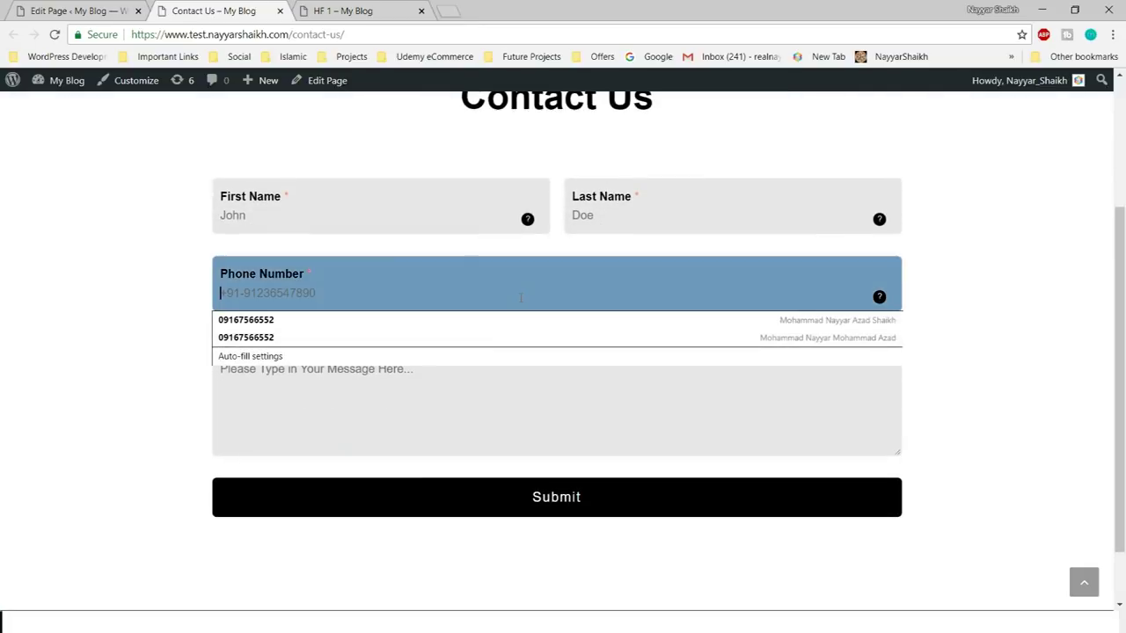
{"action": "left_click", "coordinate": [434, 434]}
{"action": "left_click", "coordinate": [344, 226]}
{"action": "left_click", "coordinate": [772, 196]}
{"action": "left_click", "coordinate": [991, 238]}
{"action": "left_click", "coordinate": [402, 213]}
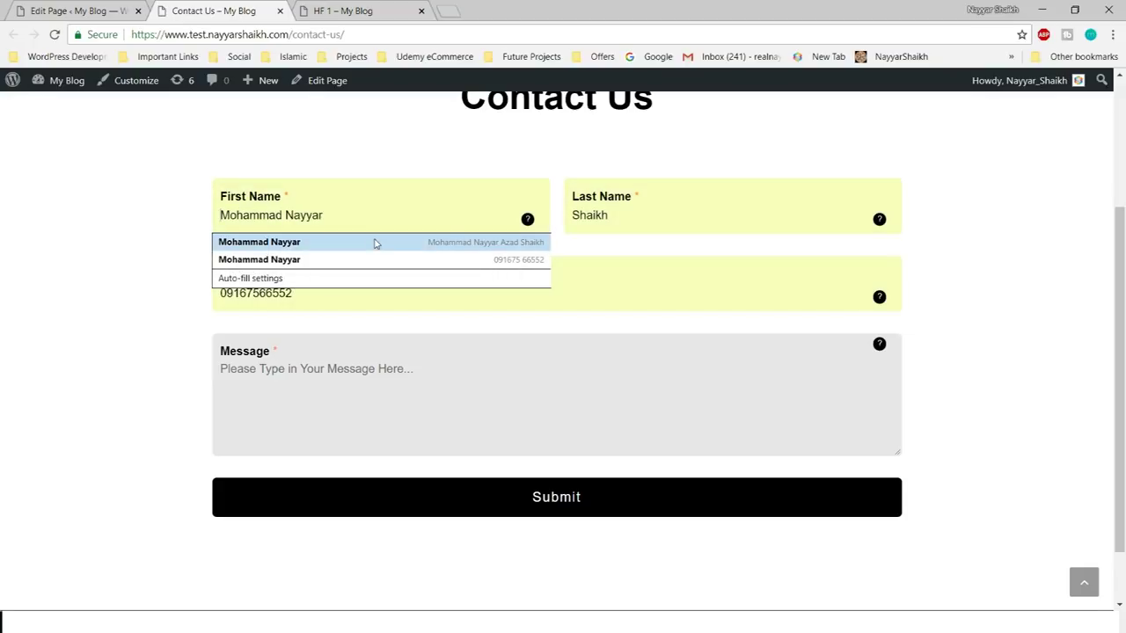
{"action": "left_click", "coordinate": [374, 243]}
{"action": "left_click", "coordinate": [340, 370]}
{"action": "type", "text": "Message"}
{"action": "left_click", "coordinate": [475, 508]}
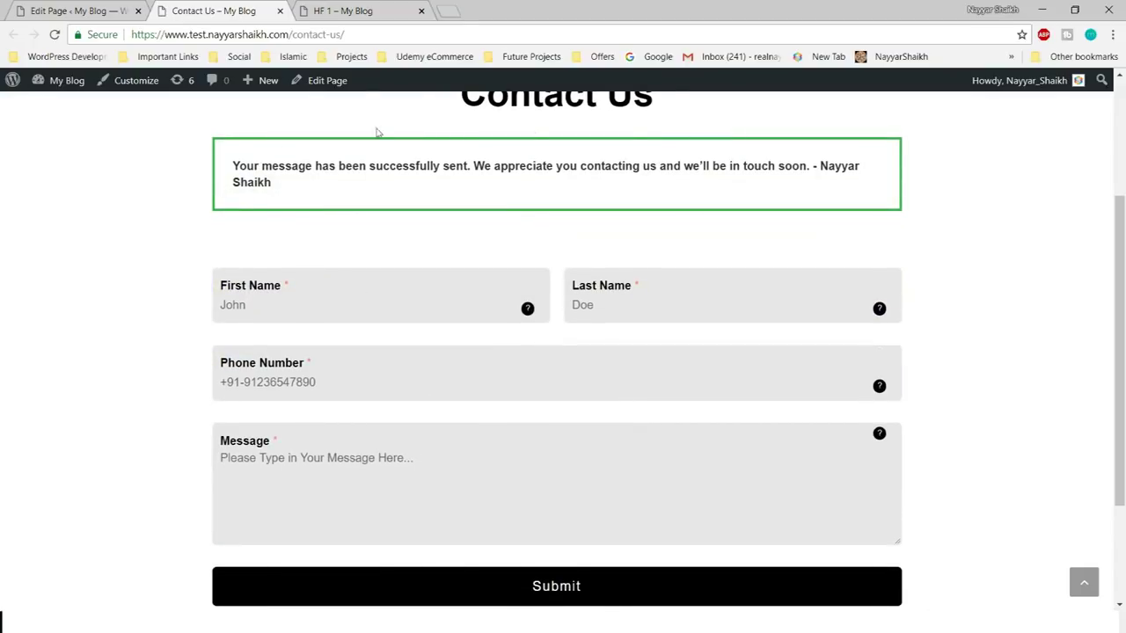
- Check the success notice, then reload the Contact Us page
{"action": "left_click_drag", "start_coordinate": [245, 166], "coordinate": [485, 183]}
{"action": "left_click", "coordinate": [512, 159]}
{"action": "scroll", "coordinate": [886, 272], "scroll_direction": "up", "scroll_amount": 3}
{"action": "left_click", "coordinate": [53, 35]}
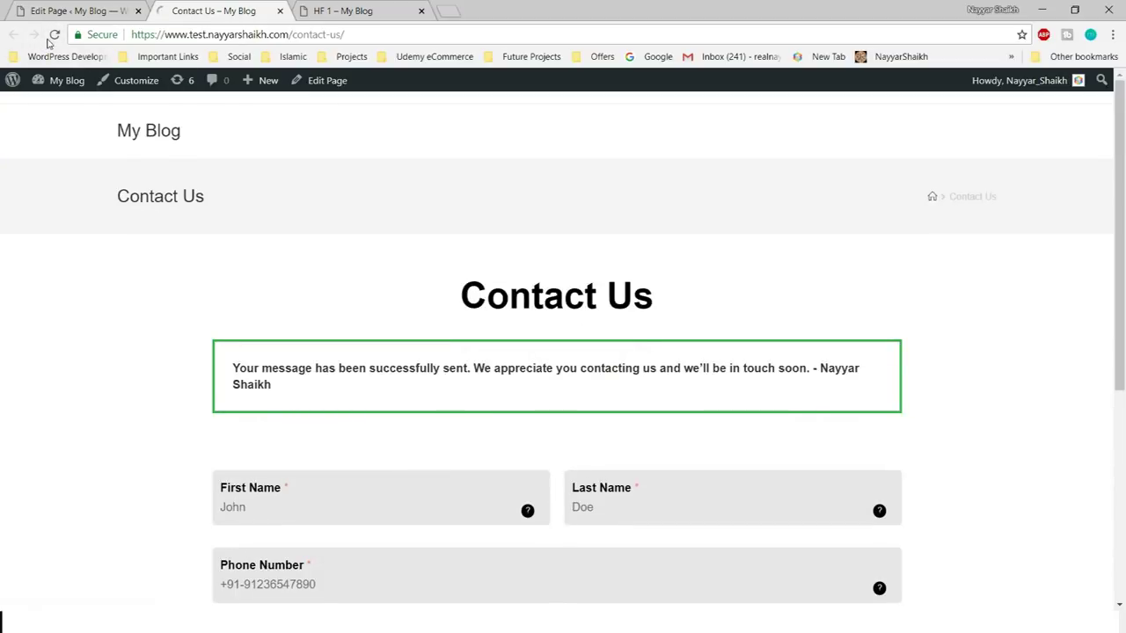
- Delete the existing form shortcode from the page content
{"action": "left_click", "coordinate": [71, 11]}
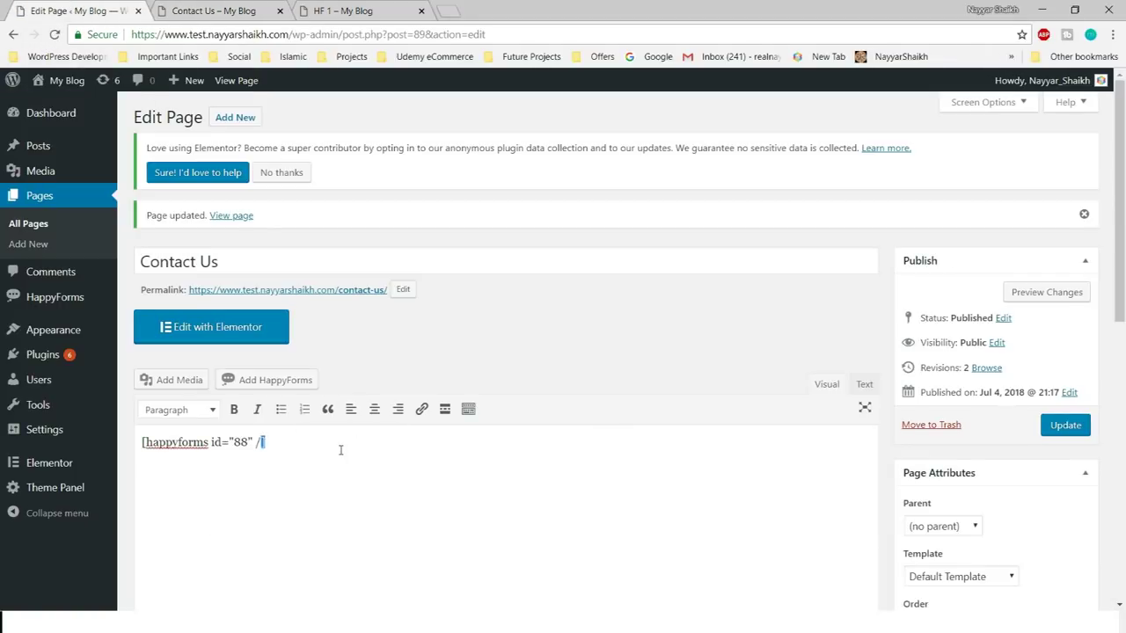
{"action": "triple_click", "coordinate": [341, 449]}
{"action": "key", "text": "BackSpace"}
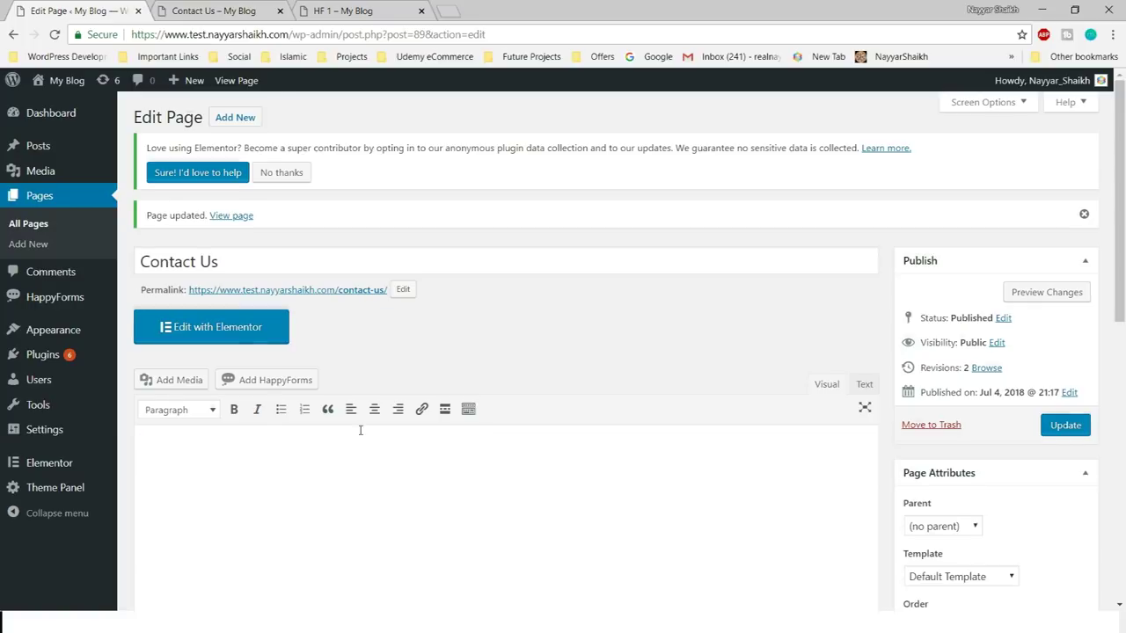
{"action": "scroll", "coordinate": [360, 430], "scroll_direction": "down", "scroll_amount": 3}
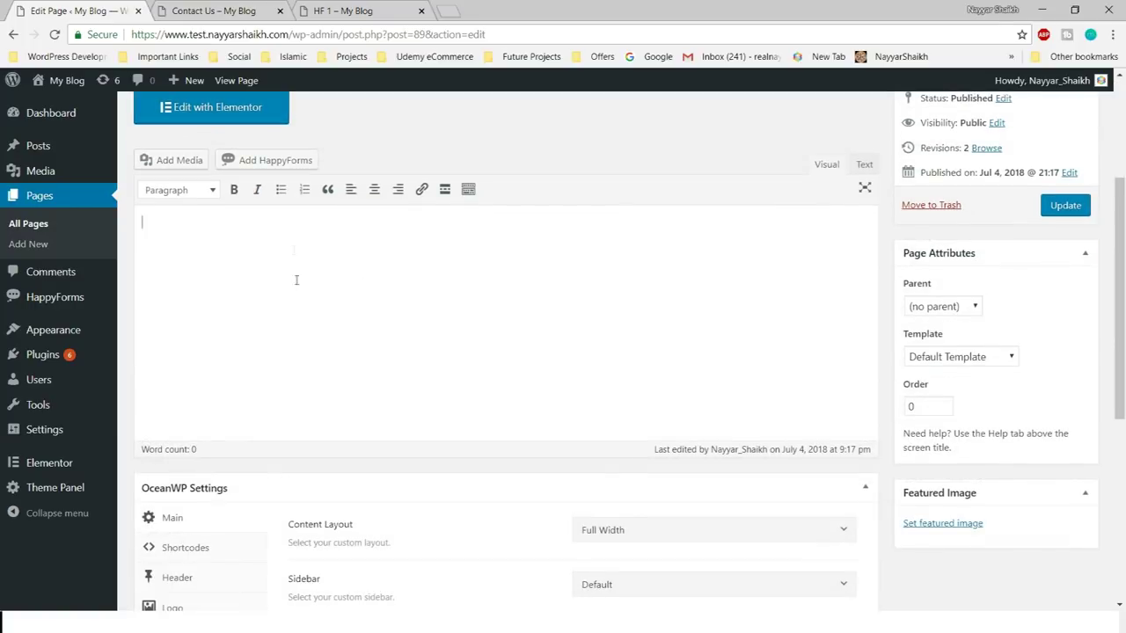
- Insert the Contact Us form into the page with Add HappyForms
{"action": "left_click", "coordinate": [276, 167]}
{"action": "left_click", "coordinate": [526, 285]}
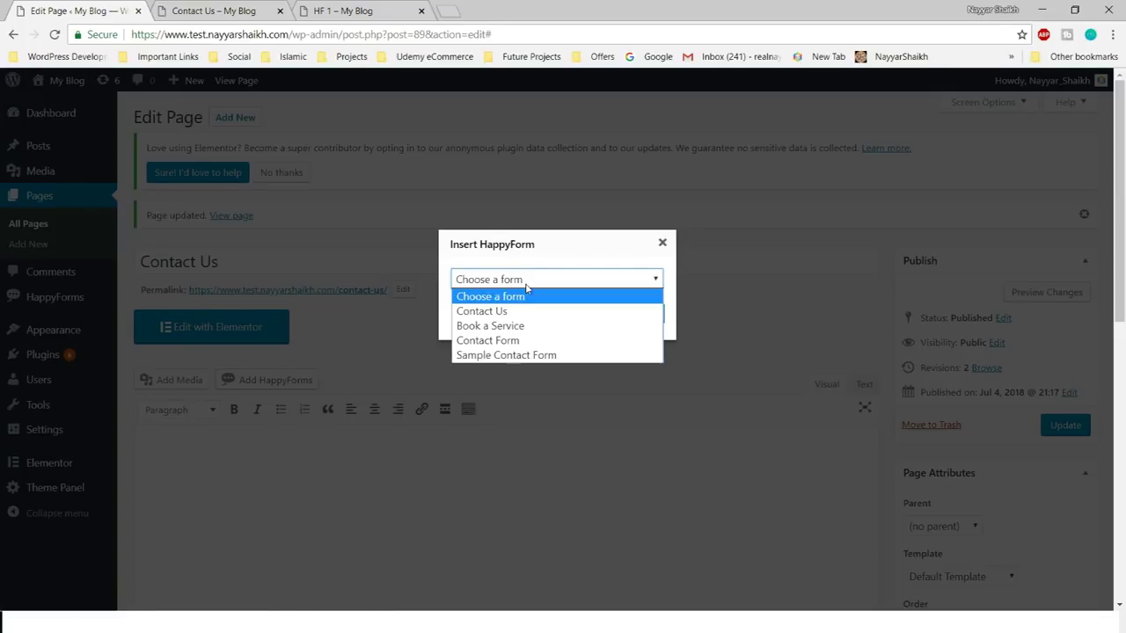
{"action": "left_click", "coordinate": [484, 316]}
{"action": "left_click", "coordinate": [631, 318]}
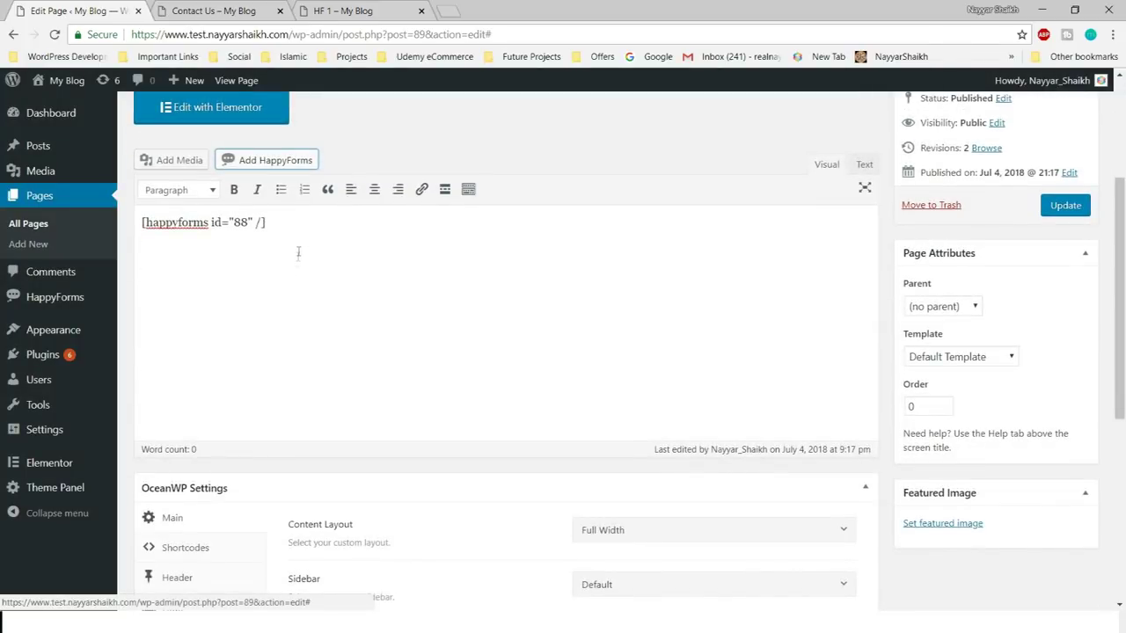
{"action": "left_click_drag", "start_coordinate": [266, 224], "coordinate": [142, 217]}
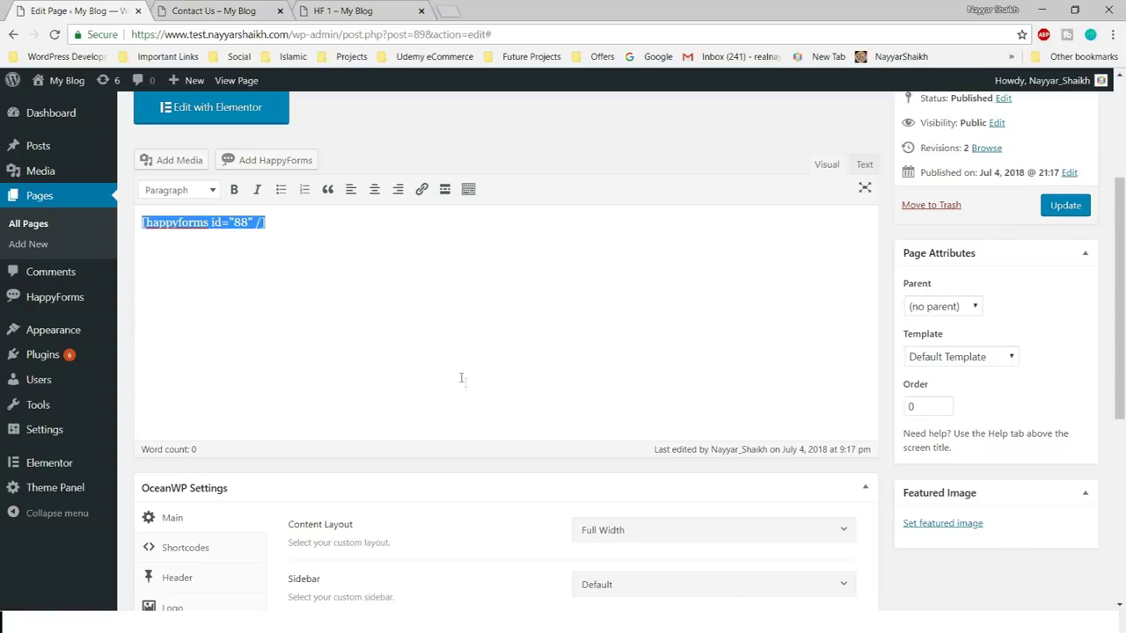
{"action": "scroll", "coordinate": [461, 378], "scroll_direction": "up", "scroll_amount": 2}
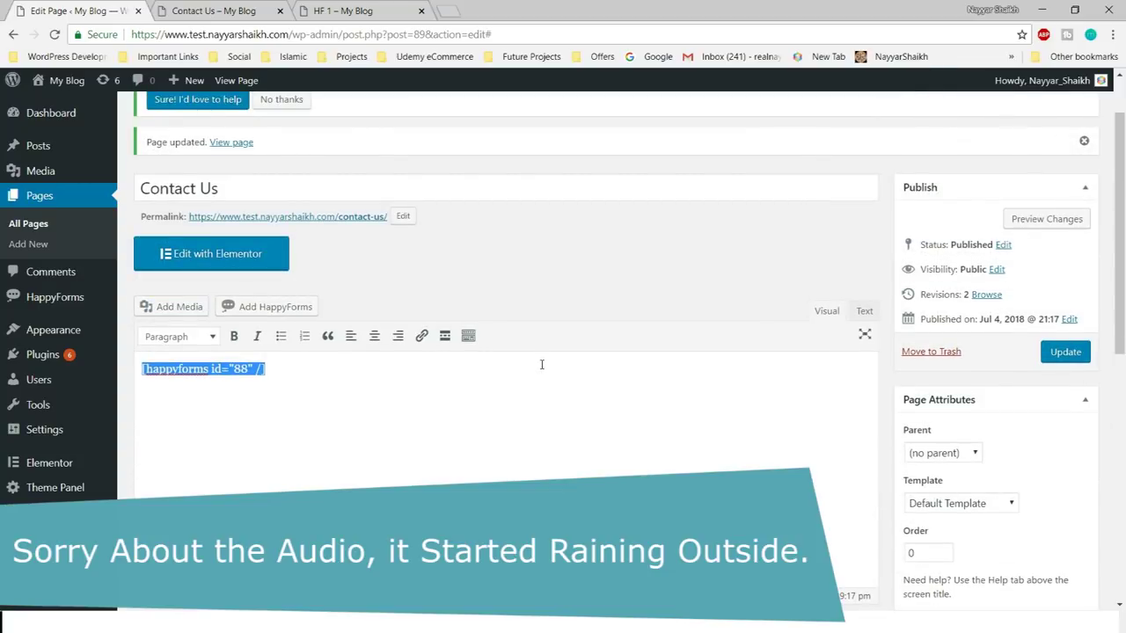
{"action": "scroll", "coordinate": [582, 386], "scroll_direction": "up", "scroll_amount": 1}
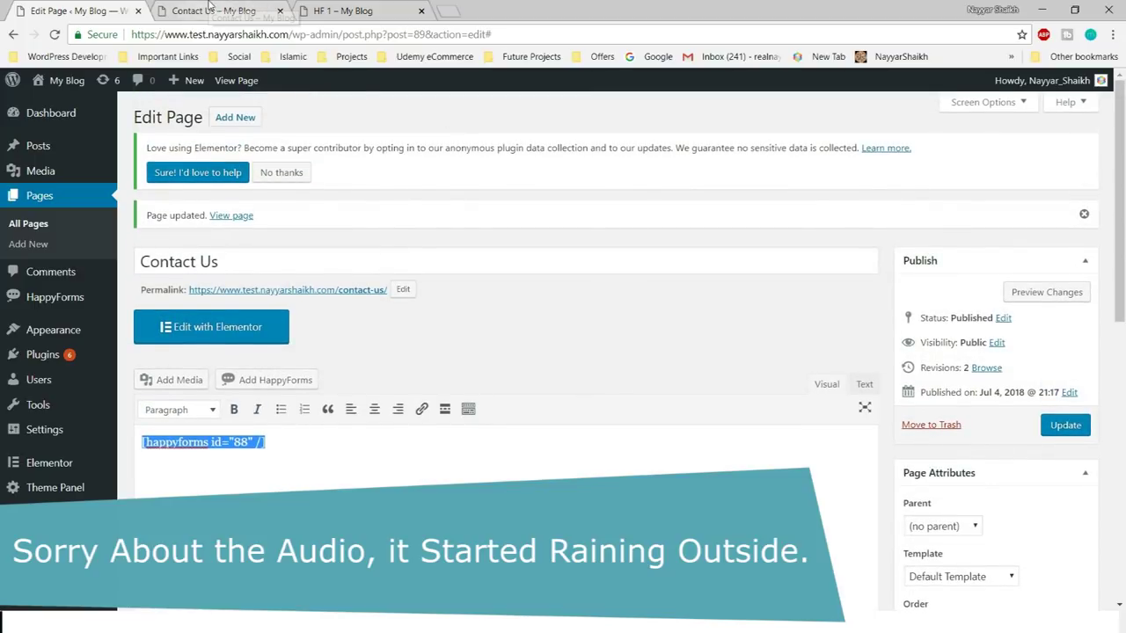
- Recheck the live Contact Us page, then go to the HappyForms All Forms list
{"action": "left_click", "coordinate": [266, 9]}
{"action": "scroll", "coordinate": [689, 353], "scroll_direction": "down", "scroll_amount": 2}
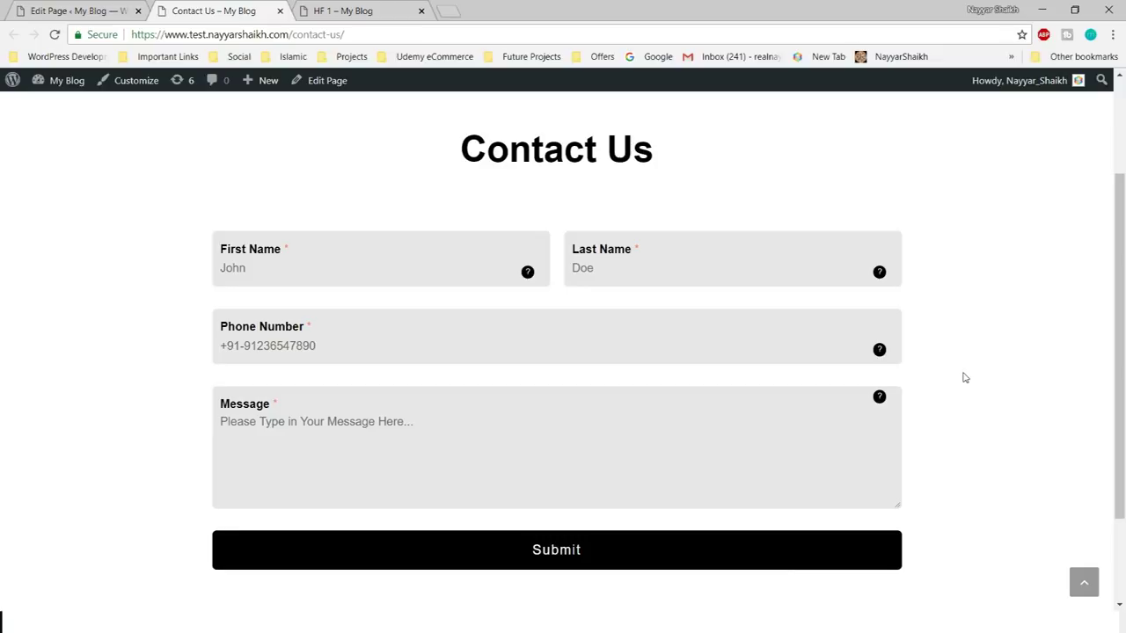
{"action": "left_click", "coordinate": [132, 7]}
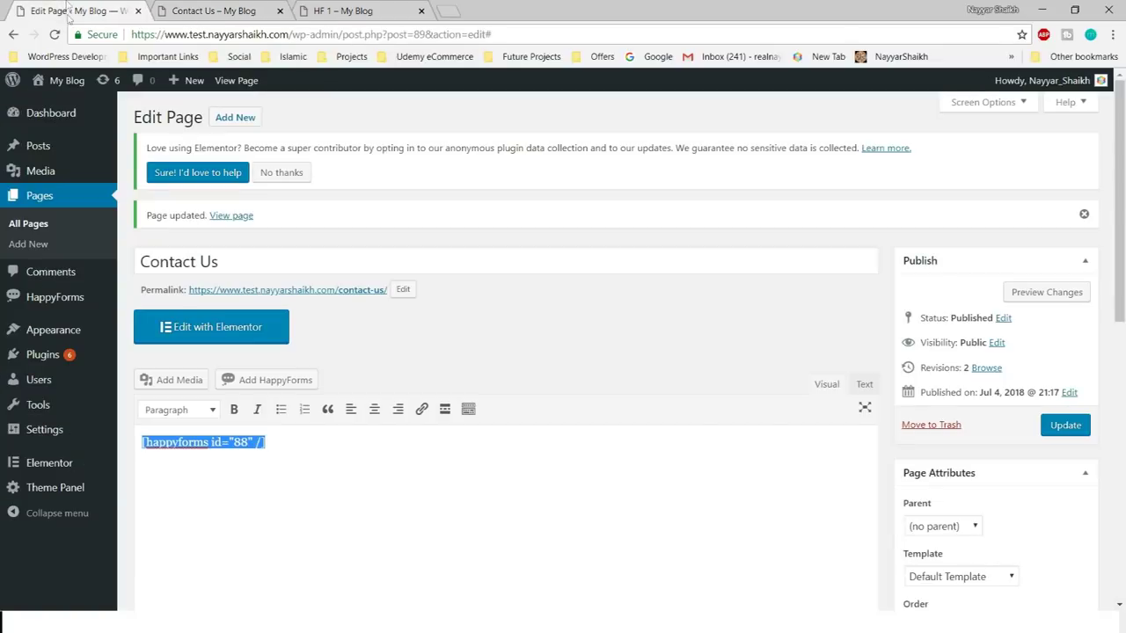
{"action": "left_click", "coordinate": [48, 304]}
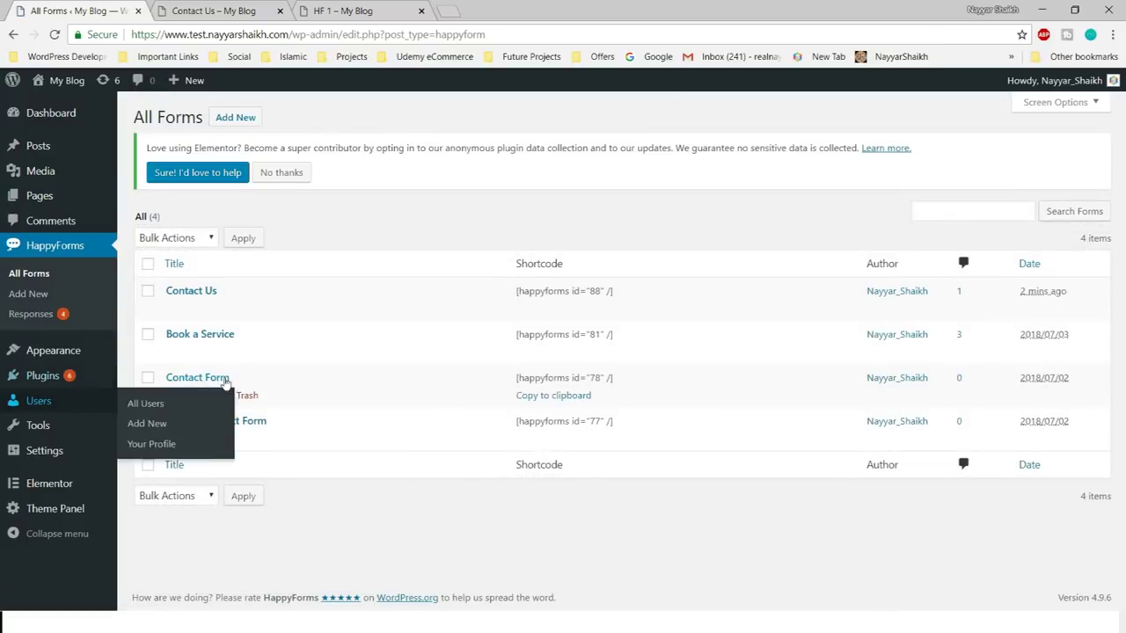
- Open Contact Us for editing after trying the live Book a Service form's Phone Number field
{"action": "mouse_move", "coordinate": [174, 309]}
{"action": "left_click", "coordinate": [174, 310]}
{"action": "left_click", "coordinate": [392, 9]}
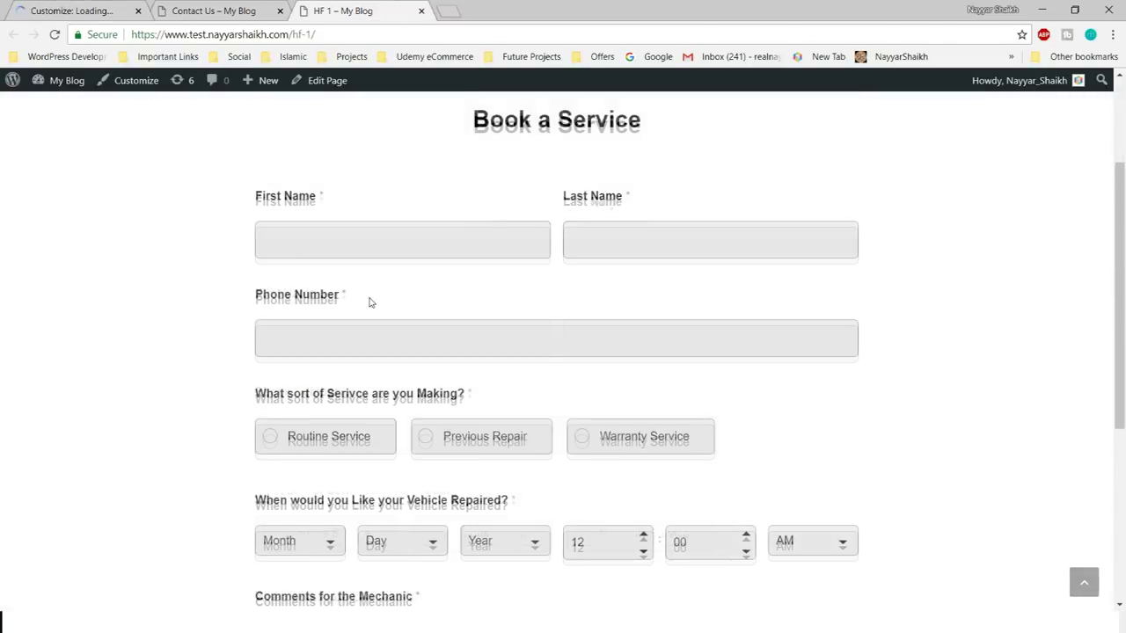
{"action": "scroll", "coordinate": [302, 226], "scroll_direction": "down", "scroll_amount": 1}
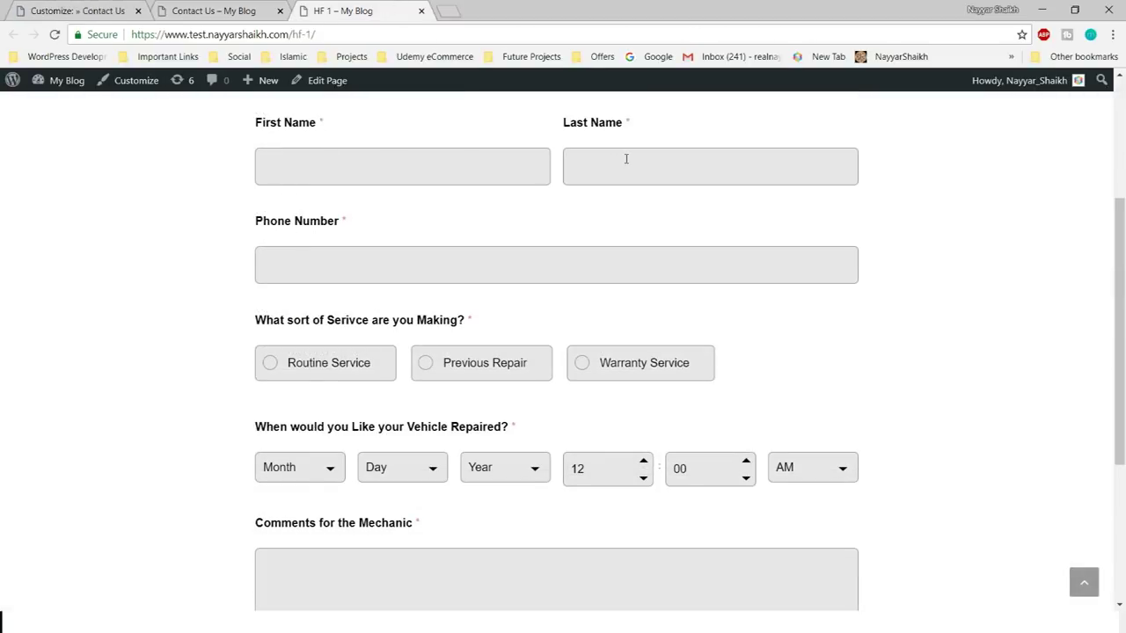
{"action": "left_click", "coordinate": [345, 263]}
{"action": "scroll", "coordinate": [987, 281], "scroll_direction": "down", "scroll_amount": 2}
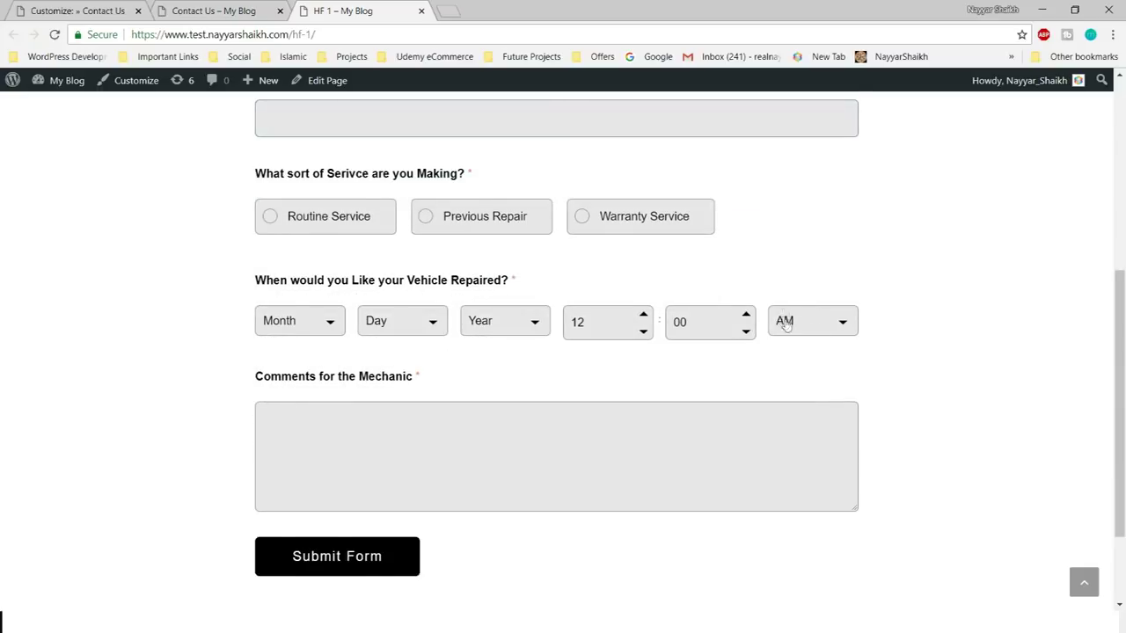
{"action": "scroll", "coordinate": [391, 293], "scroll_direction": "up", "scroll_amount": 1}
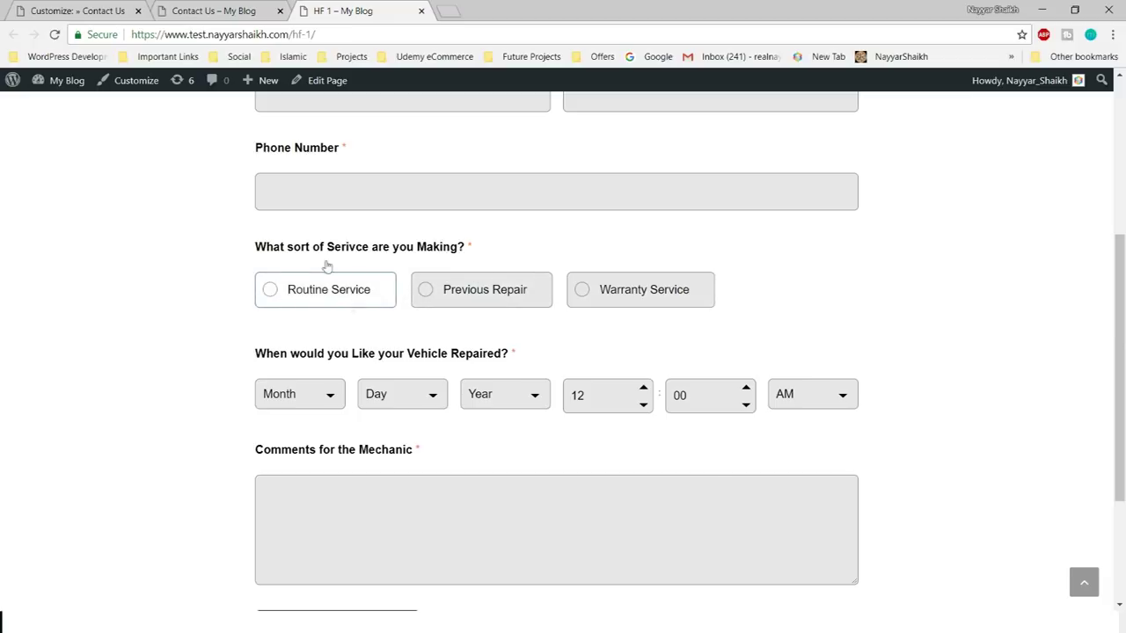
{"action": "key", "text": "ctrl+1"}
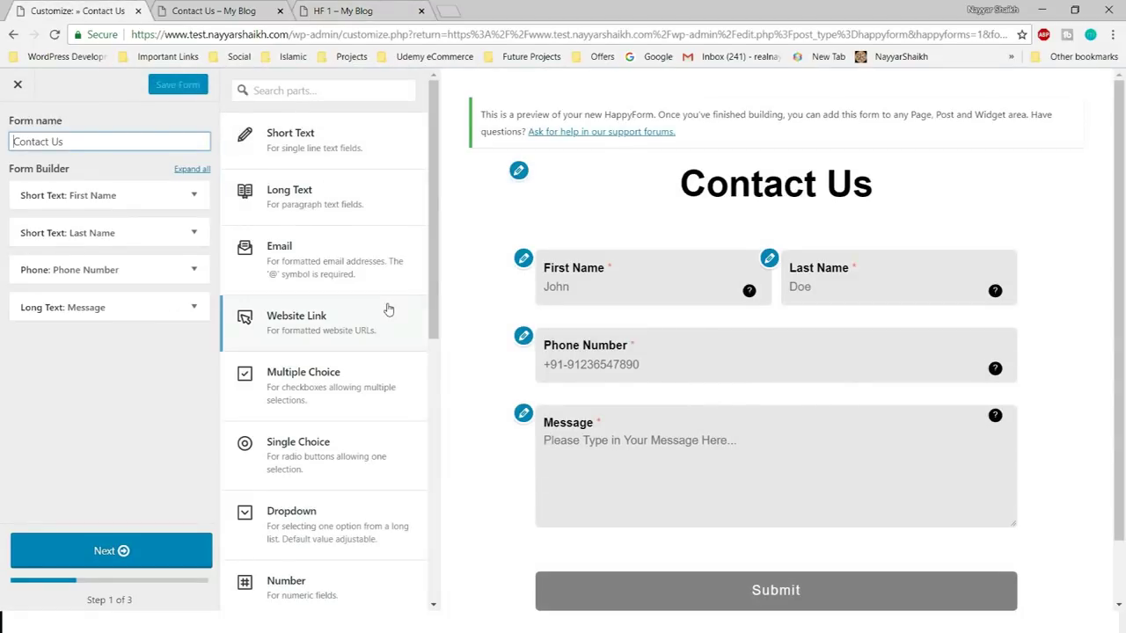
- Add a Single Choice question titled 'What kind of Service of Want?' and view its title placements
{"action": "scroll", "coordinate": [387, 316], "scroll_direction": "down", "scroll_amount": 7}
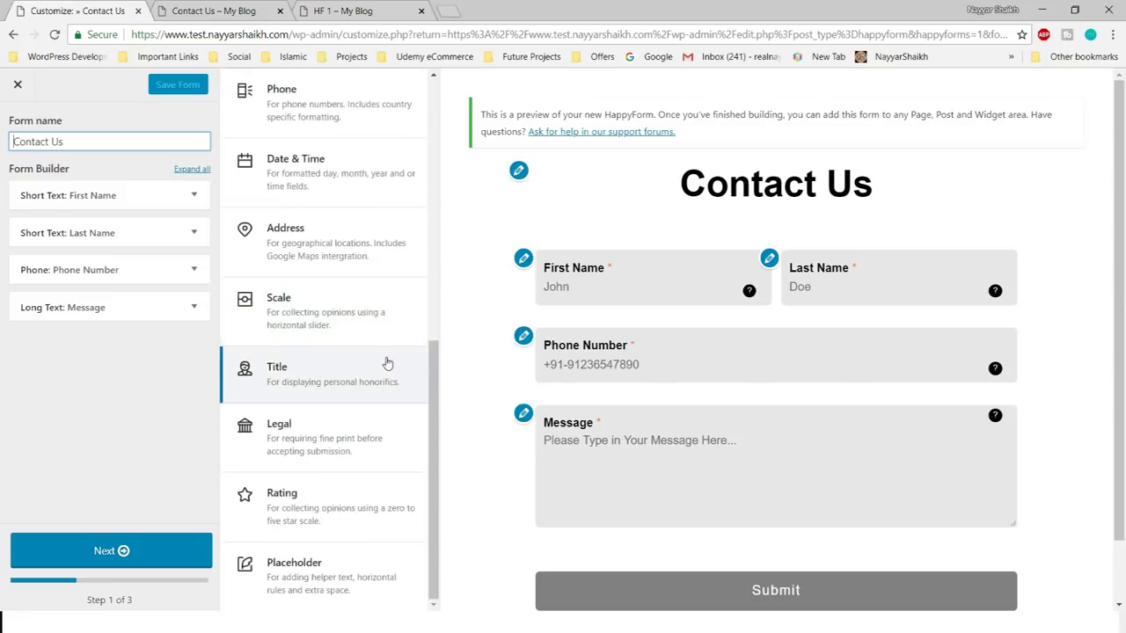
{"action": "scroll", "coordinate": [387, 364], "scroll_direction": "up", "scroll_amount": 5}
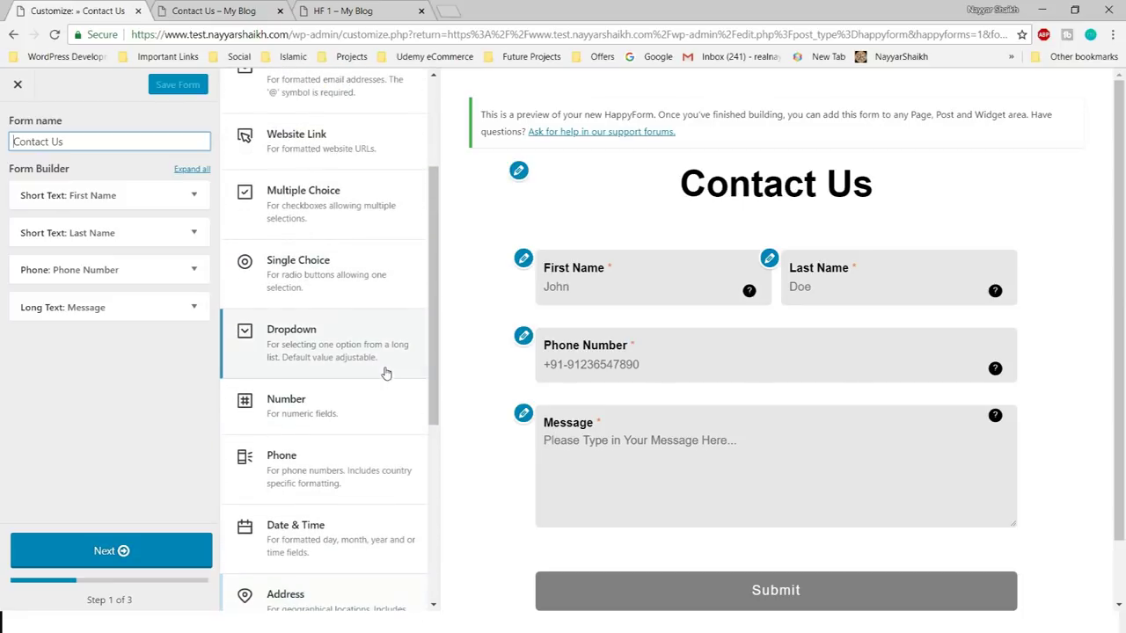
{"action": "left_click", "coordinate": [314, 290]}
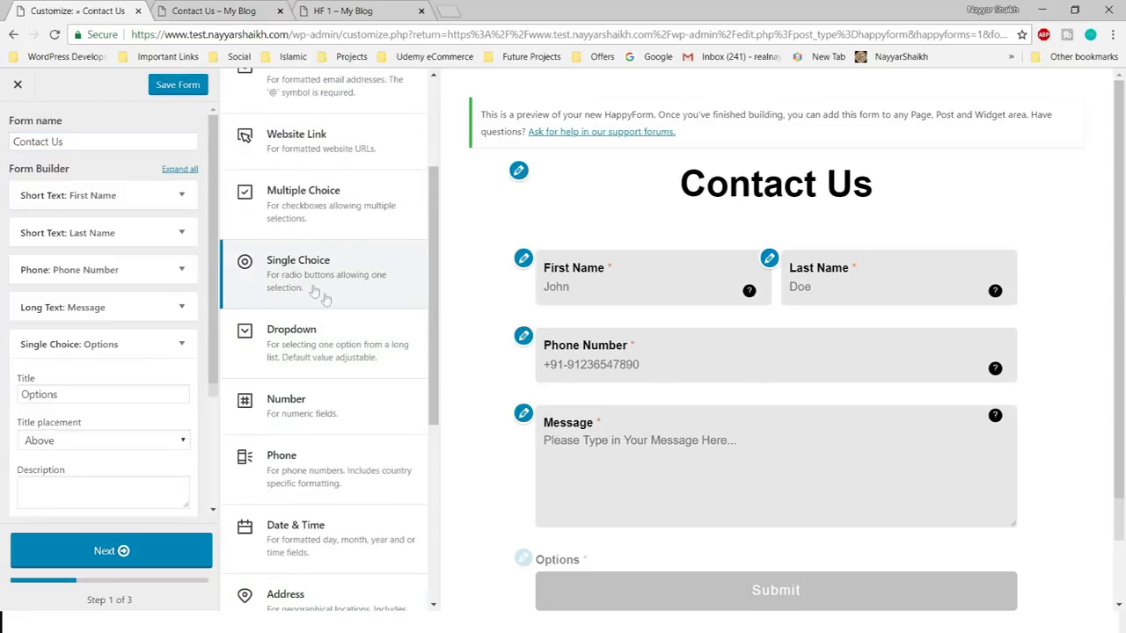
{"action": "double_click", "coordinate": [80, 392]}
{"action": "type", "text": "W"}
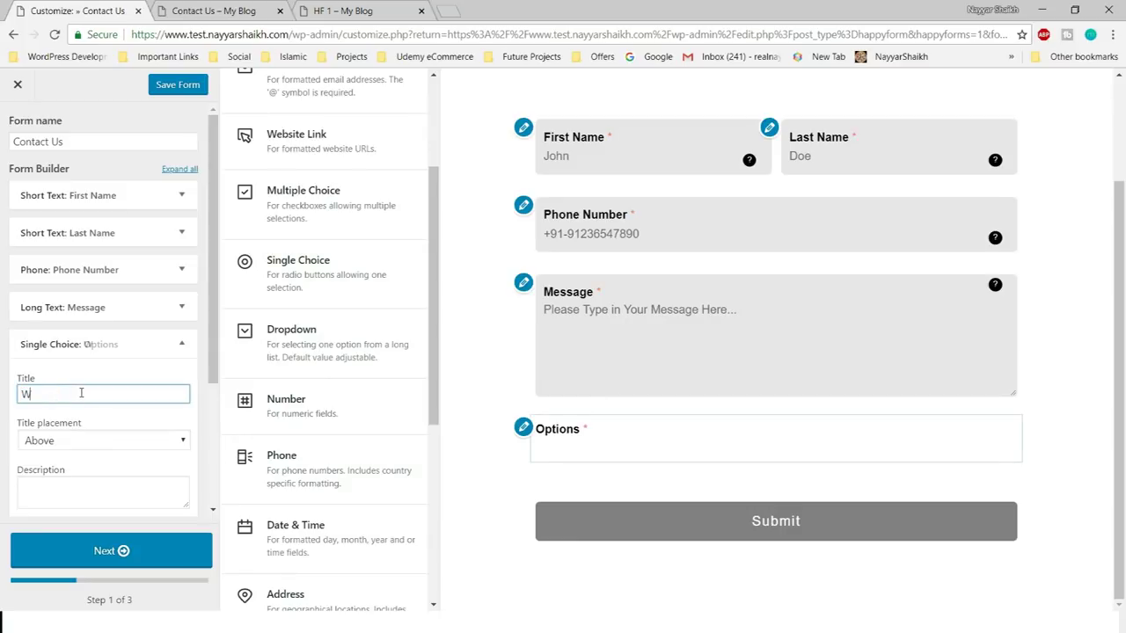
{"action": "type", "text": "hat kin"}
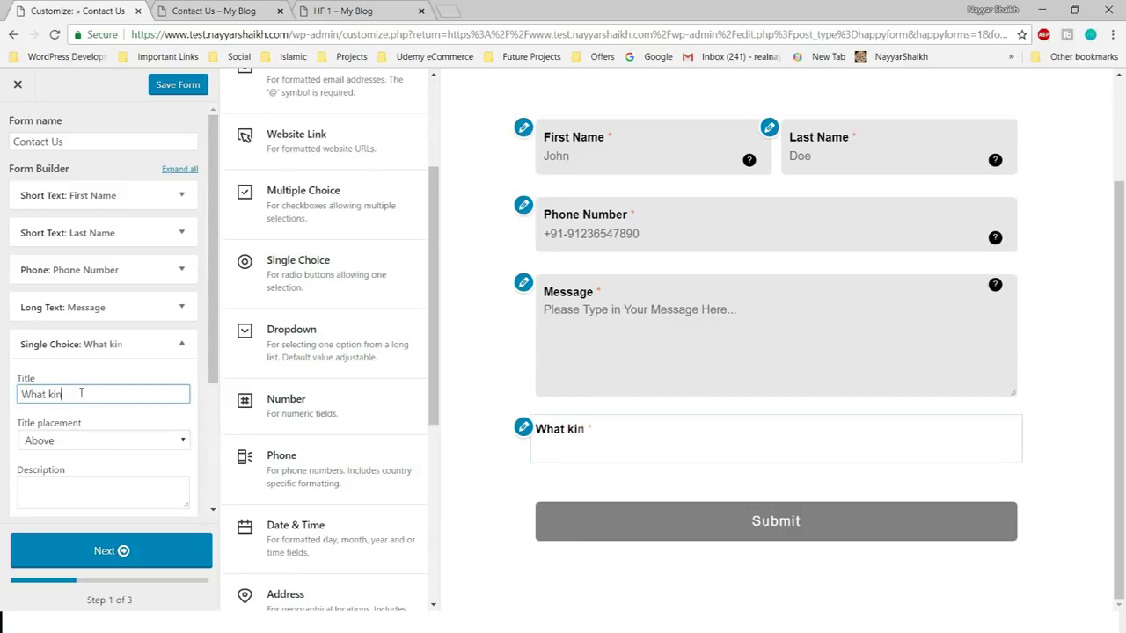
{"action": "type", "text": "d of Service of Wan"}
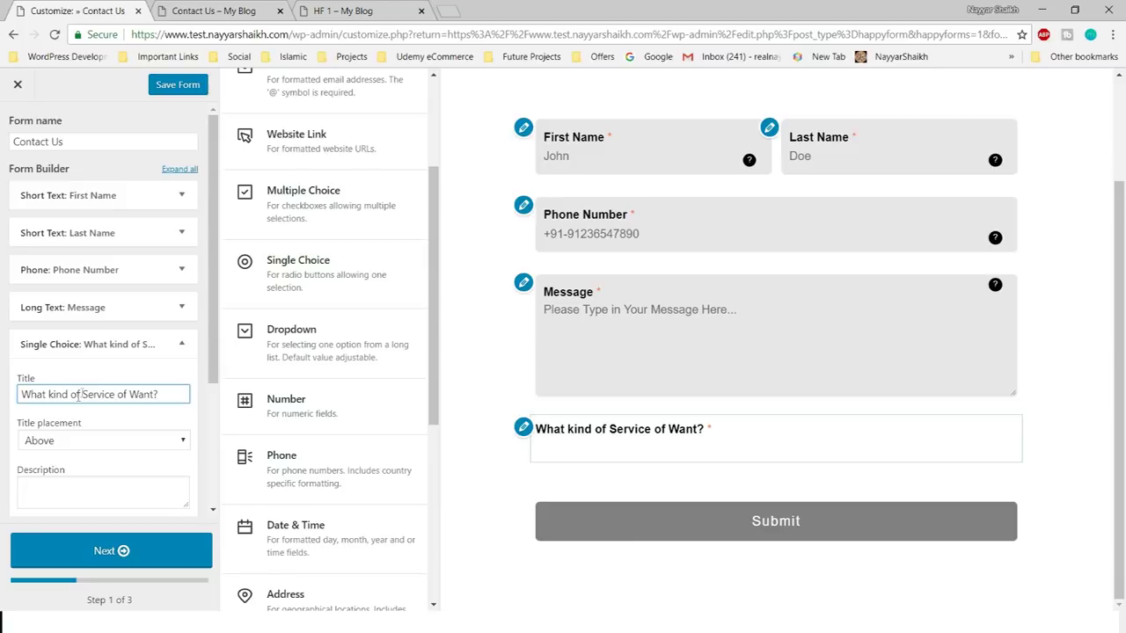
{"action": "type", "text": "t?"}
{"action": "scroll", "coordinate": [79, 387], "scroll_direction": "down", "scroll_amount": 2}
{"action": "left_click", "coordinate": [86, 297]}
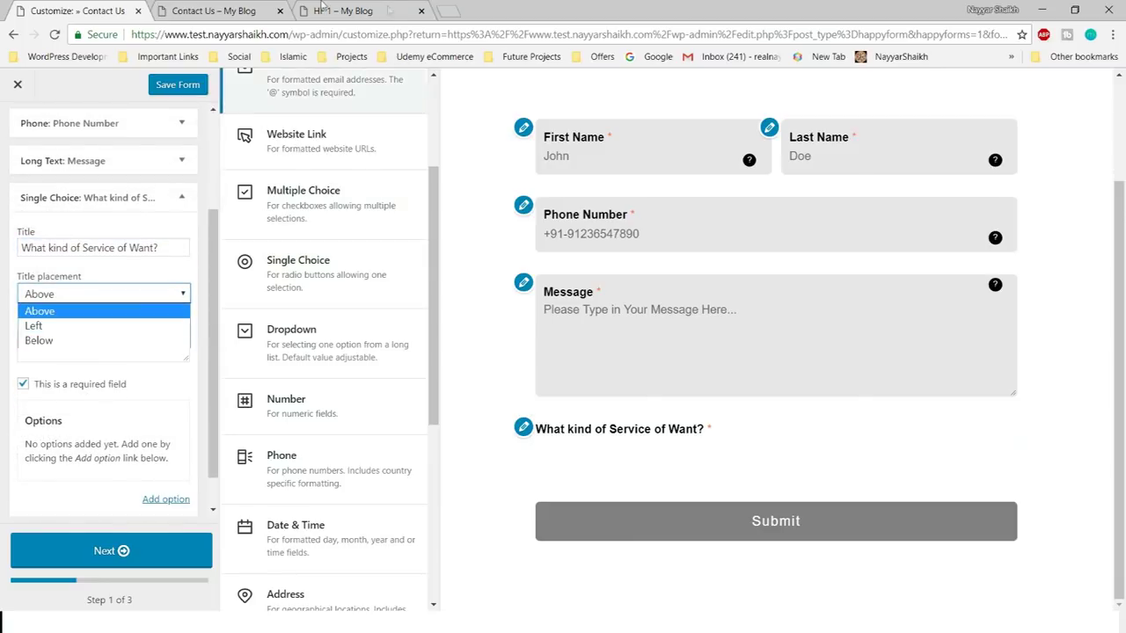
- Compare against the live Book a Service form, then open the First Name field's settings
{"action": "left_click", "coordinate": [343, 11]}
{"action": "scroll", "coordinate": [384, 354], "scroll_direction": "up", "scroll_amount": 3}
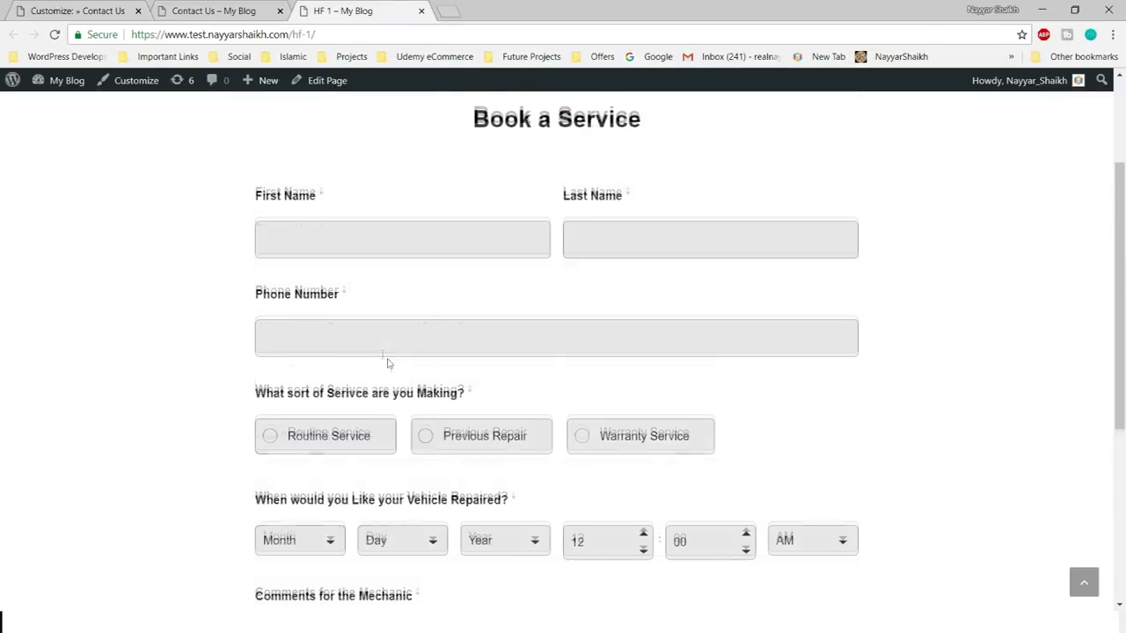
{"action": "scroll", "coordinate": [396, 400], "scroll_direction": "down", "scroll_amount": 2}
{"action": "scroll", "coordinate": [407, 417], "scroll_direction": "up", "scroll_amount": 1}
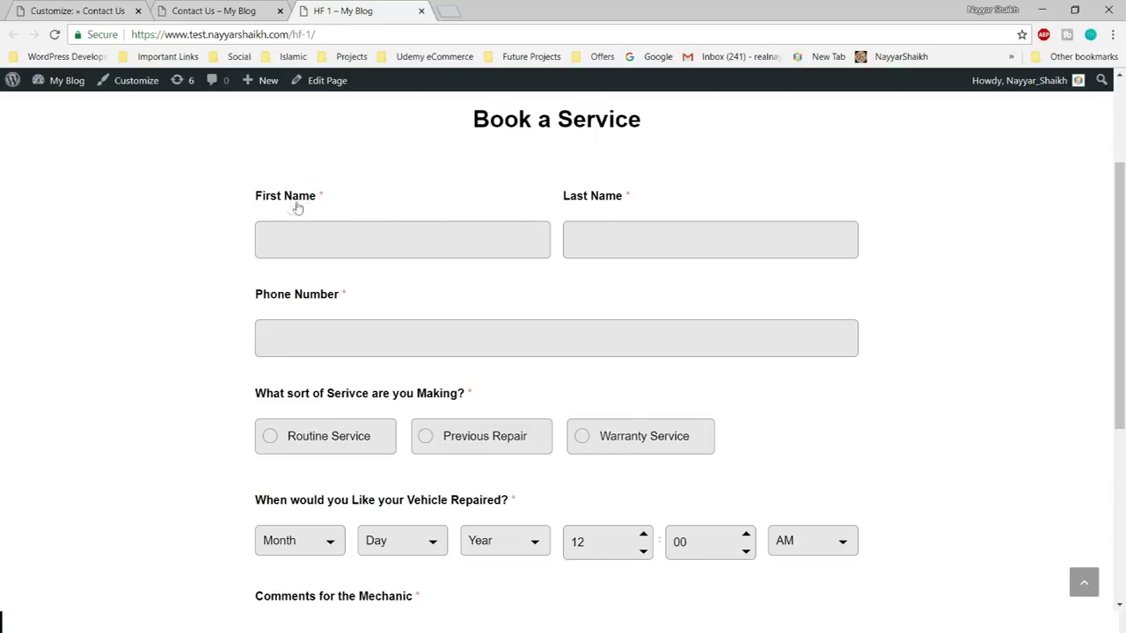
{"action": "left_click", "coordinate": [96, 10]}
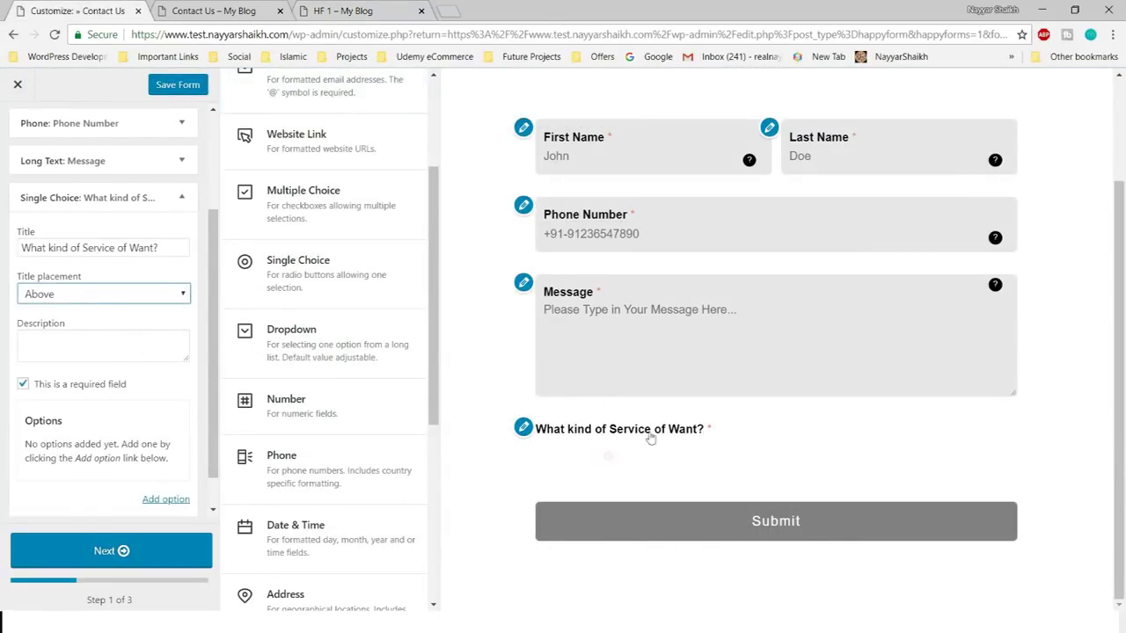
{"action": "left_click", "coordinate": [337, 9]}
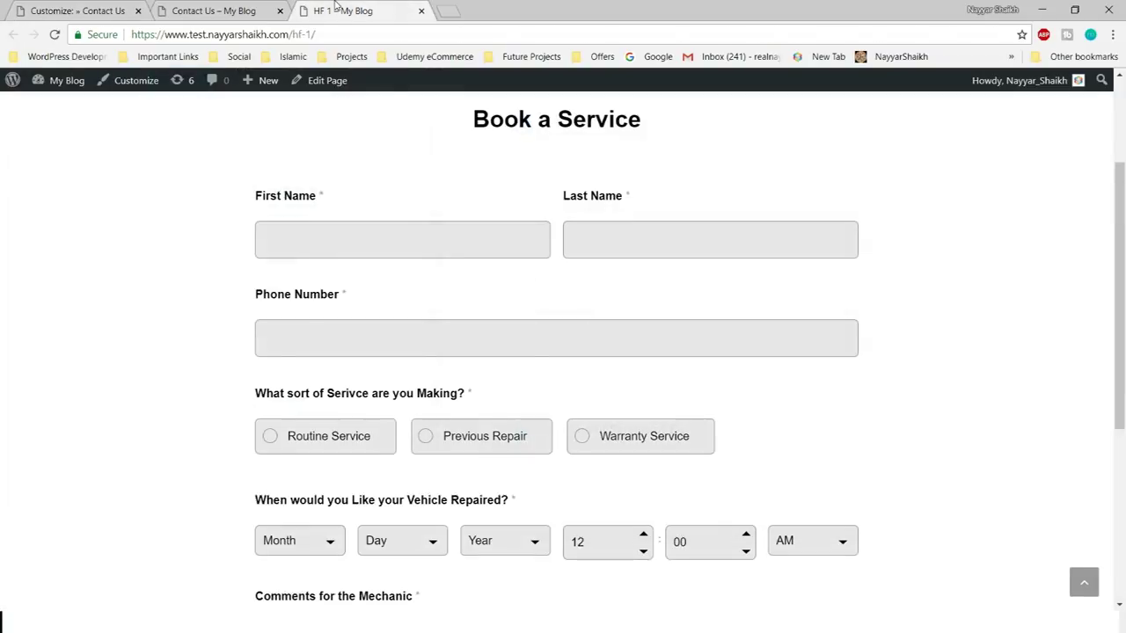
{"action": "scroll", "coordinate": [357, 428], "scroll_direction": "down", "scroll_amount": 1}
{"action": "left_click", "coordinate": [98, 34]}
{"action": "left_click", "coordinate": [79, 10]}
{"action": "left_click", "coordinate": [616, 290]}
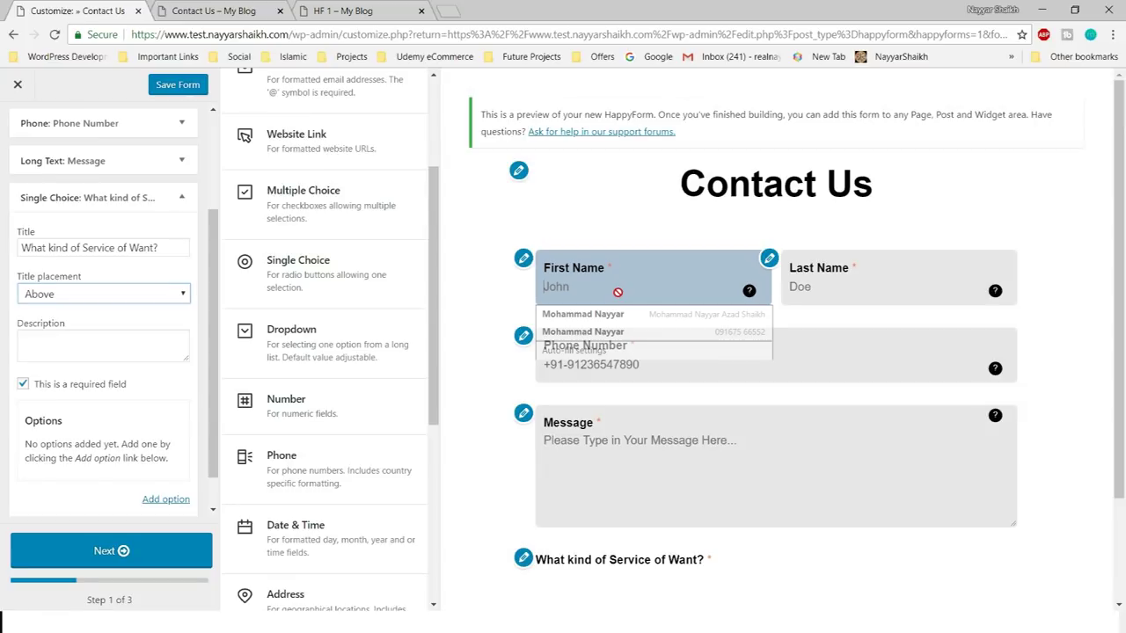
{"action": "left_click", "coordinate": [523, 257]}
- Set the First Name and Last Name title placement to Above
{"action": "left_click", "coordinate": [68, 291]}
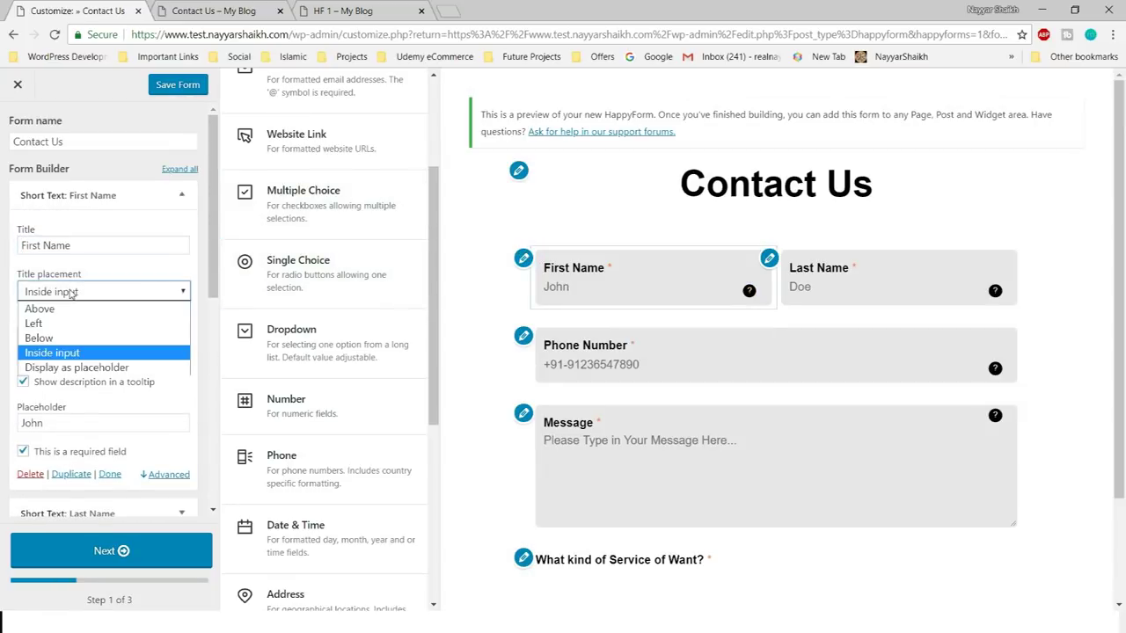
{"action": "left_click", "coordinate": [68, 306]}
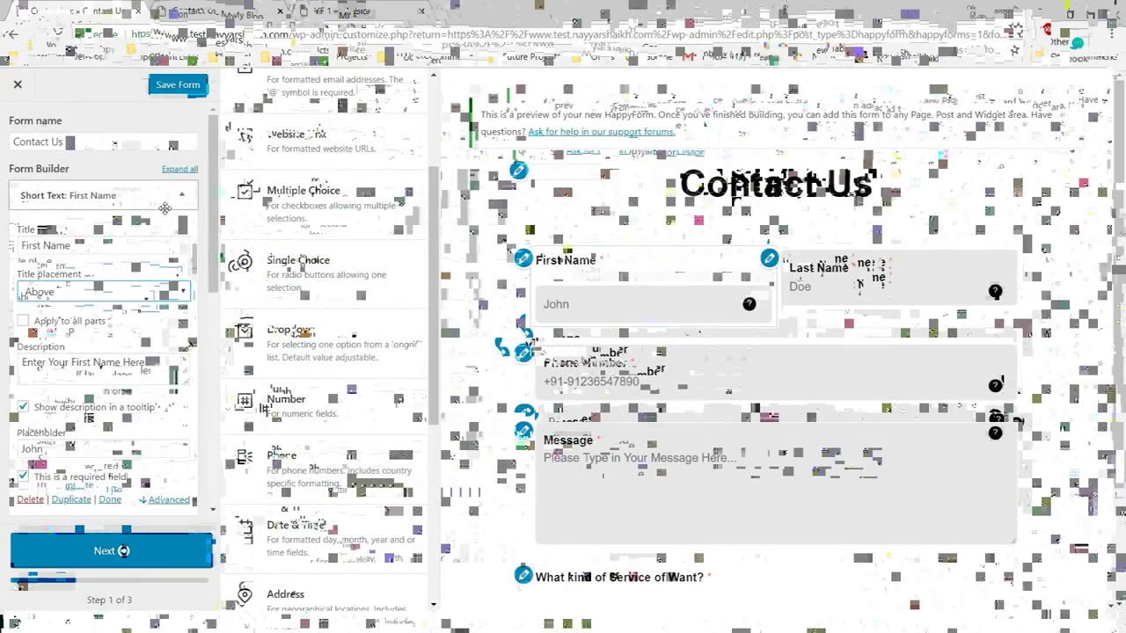
{"action": "left_click", "coordinate": [182, 196]}
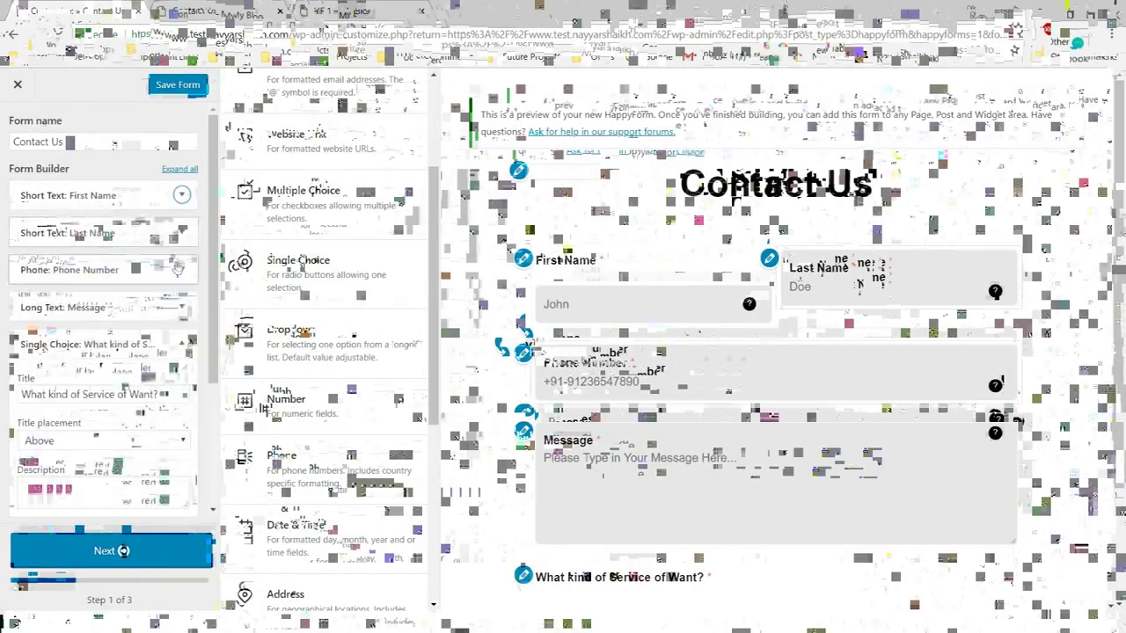
{"action": "left_click", "coordinate": [92, 232]}
{"action": "left_click", "coordinate": [97, 328]}
{"action": "left_click", "coordinate": [88, 344]}
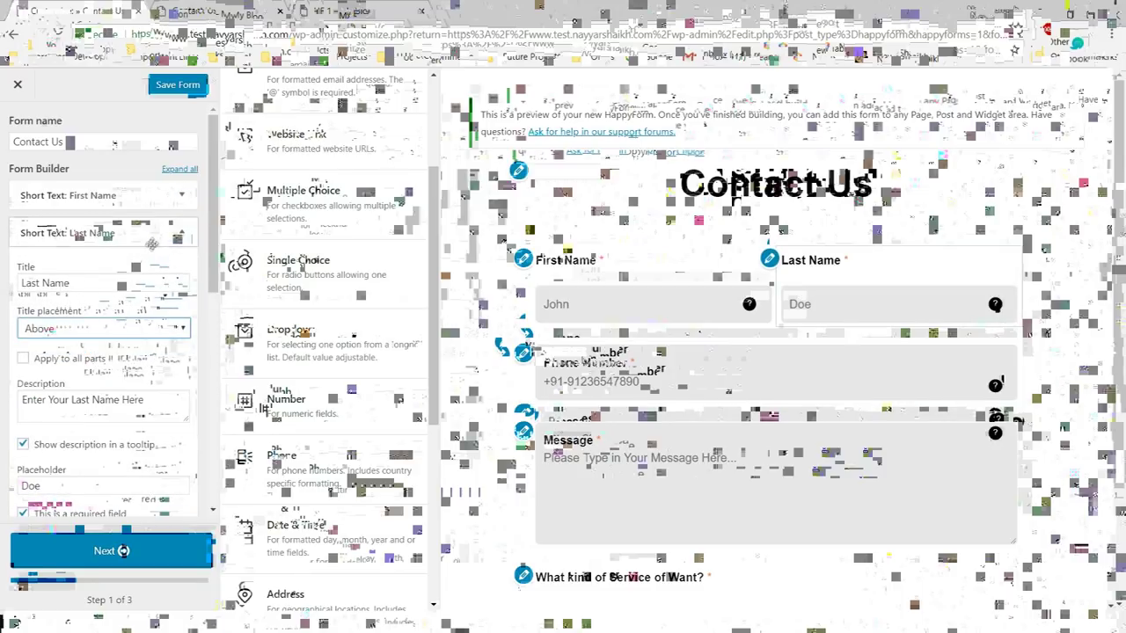
{"action": "left_click", "coordinate": [181, 232]}
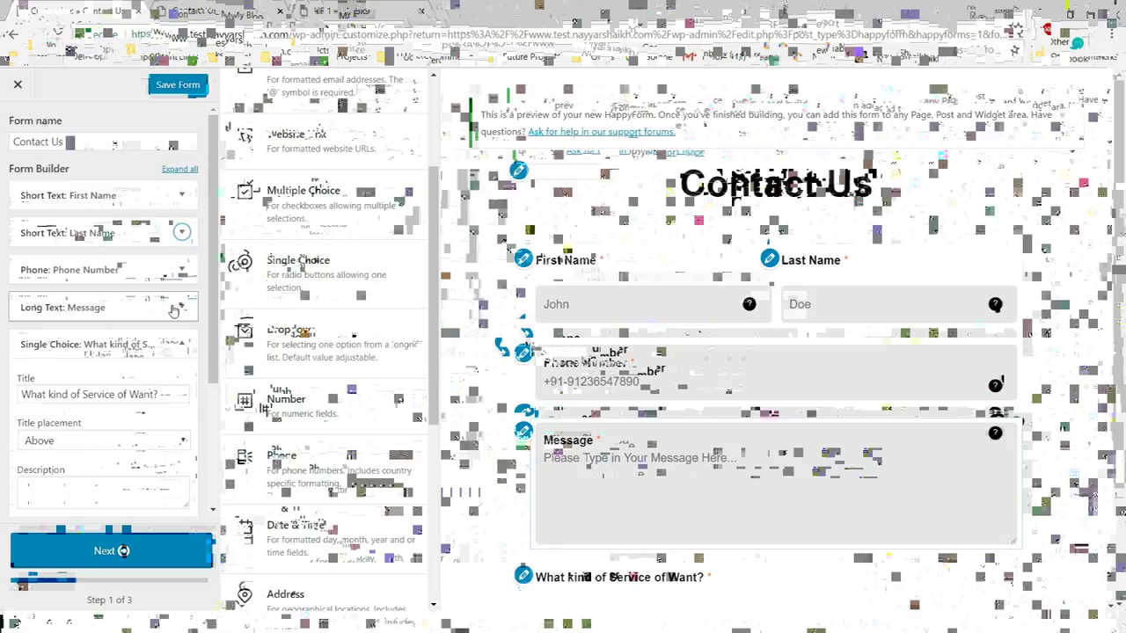
- Set the Phone Number and Message title placement to Above, then expand the service question
{"action": "left_click", "coordinate": [180, 270]}
{"action": "left_click", "coordinate": [97, 364]}
{"action": "left_click", "coordinate": [87, 385]}
{"action": "left_click", "coordinate": [181, 270]}
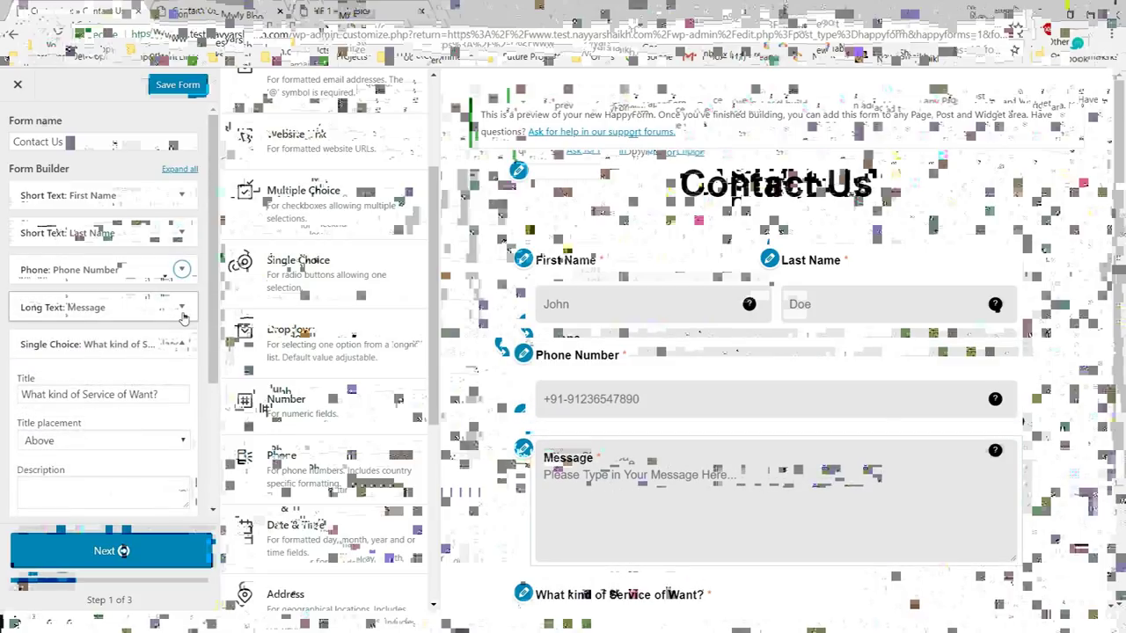
{"action": "left_click", "coordinate": [181, 308]}
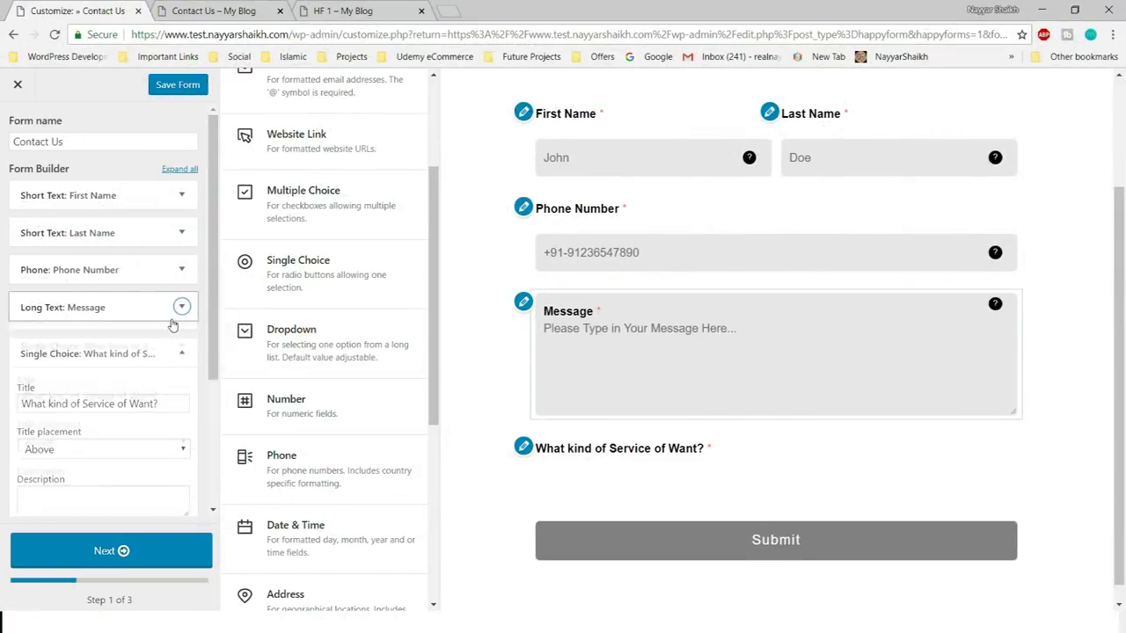
{"action": "left_click", "coordinate": [77, 406]}
{"action": "left_click", "coordinate": [53, 419]}
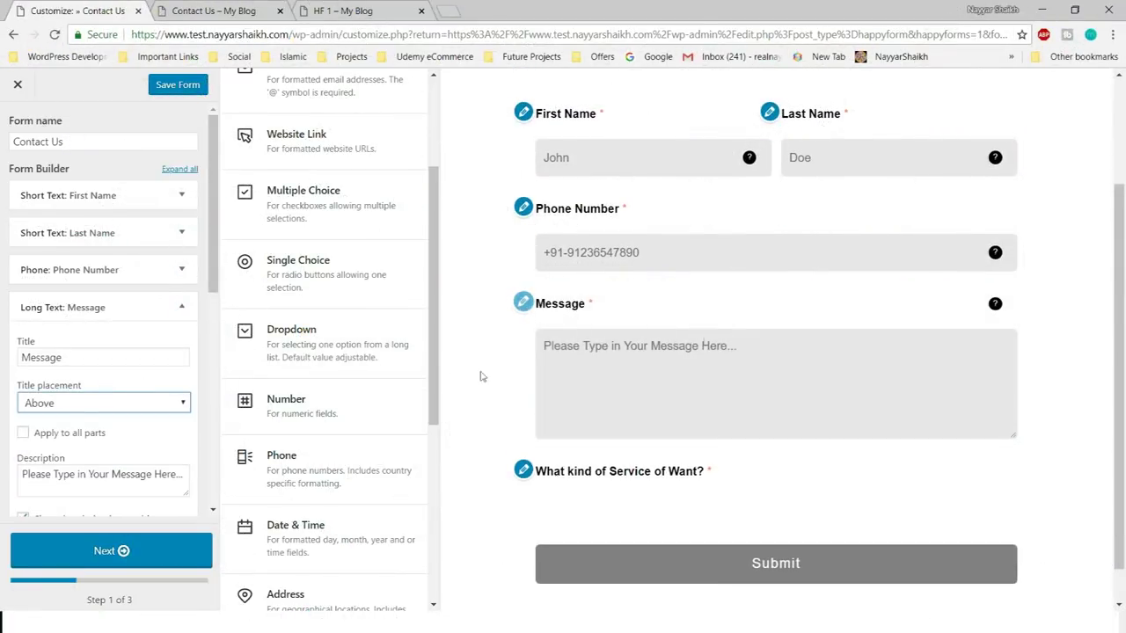
{"action": "left_click", "coordinate": [181, 306]}
{"action": "left_click", "coordinate": [181, 344]}
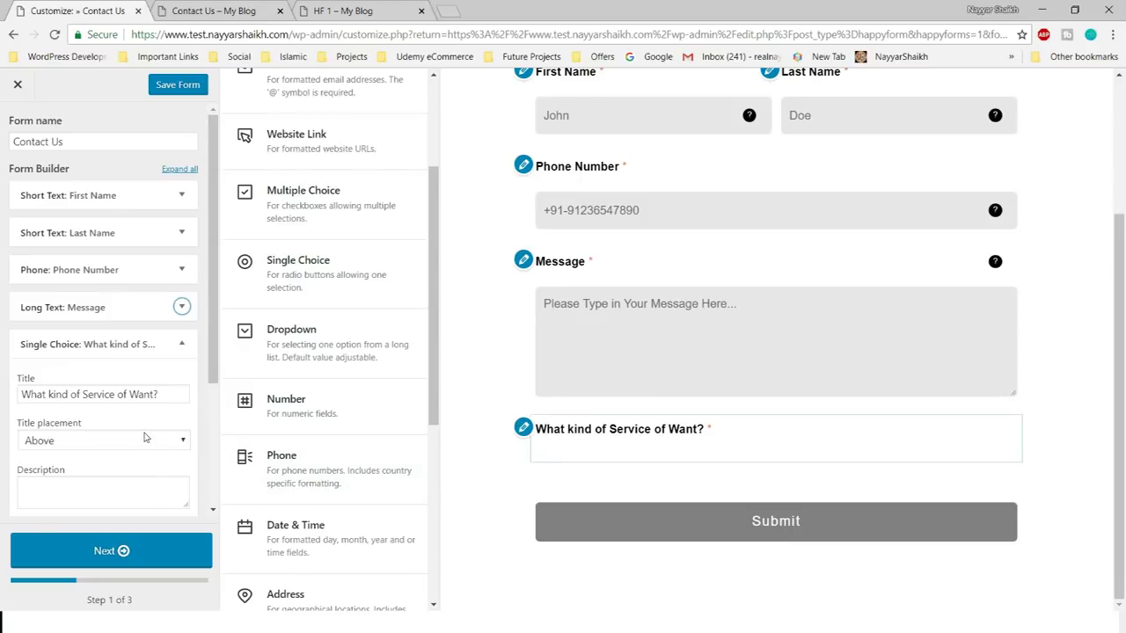
{"action": "scroll", "coordinate": [145, 440], "scroll_direction": "down", "scroll_amount": 3}
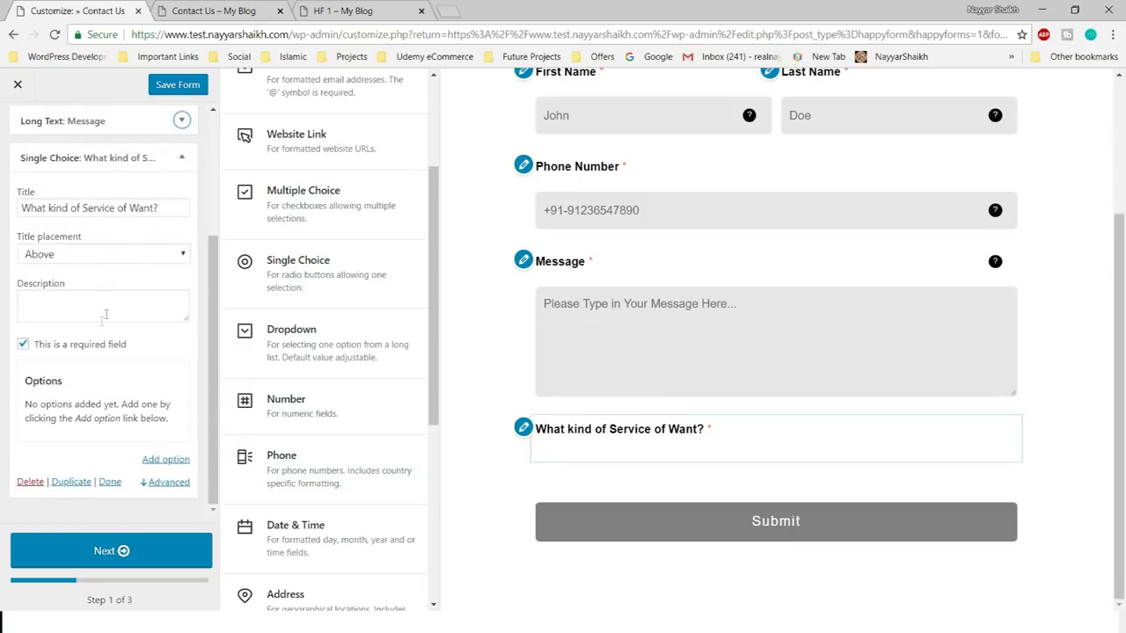
- Add the first service option, Routine Serice, checking names against the live form
{"action": "left_click", "coordinate": [352, 11]}
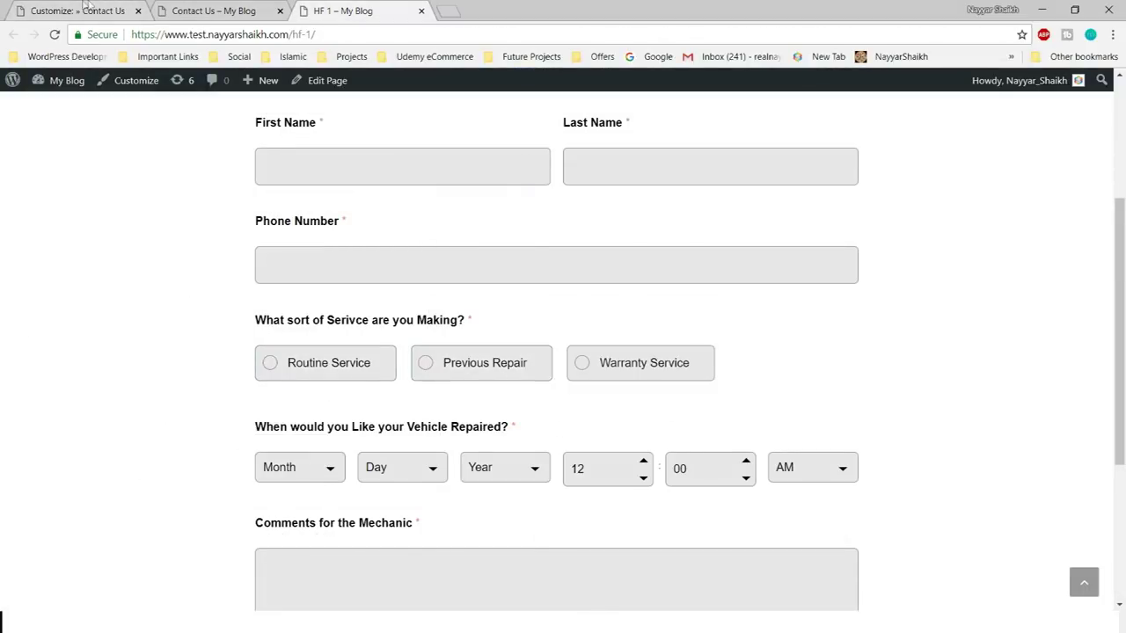
{"action": "left_click", "coordinate": [84, 10]}
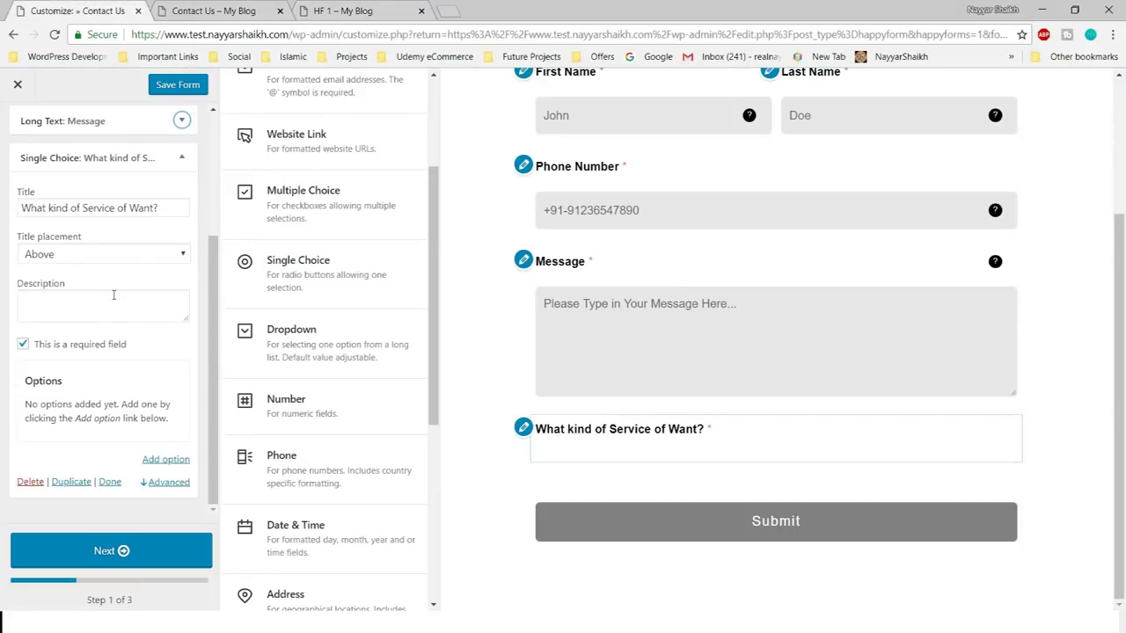
{"action": "left_click", "coordinate": [164, 459]}
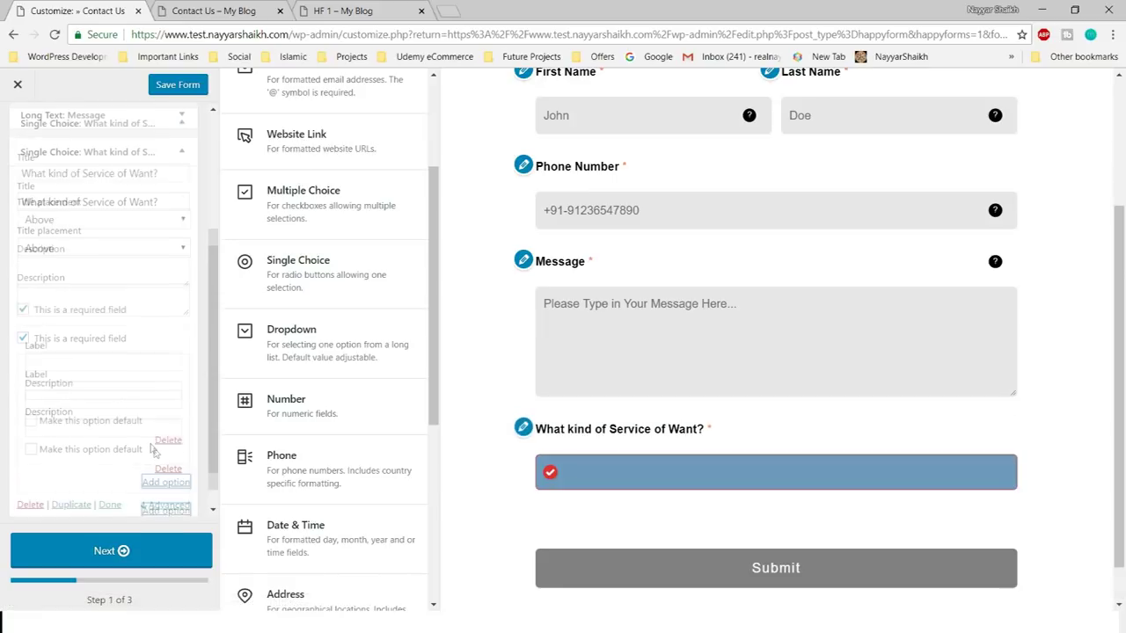
{"action": "left_click", "coordinate": [103, 339]}
{"action": "left_click", "coordinate": [325, 11]}
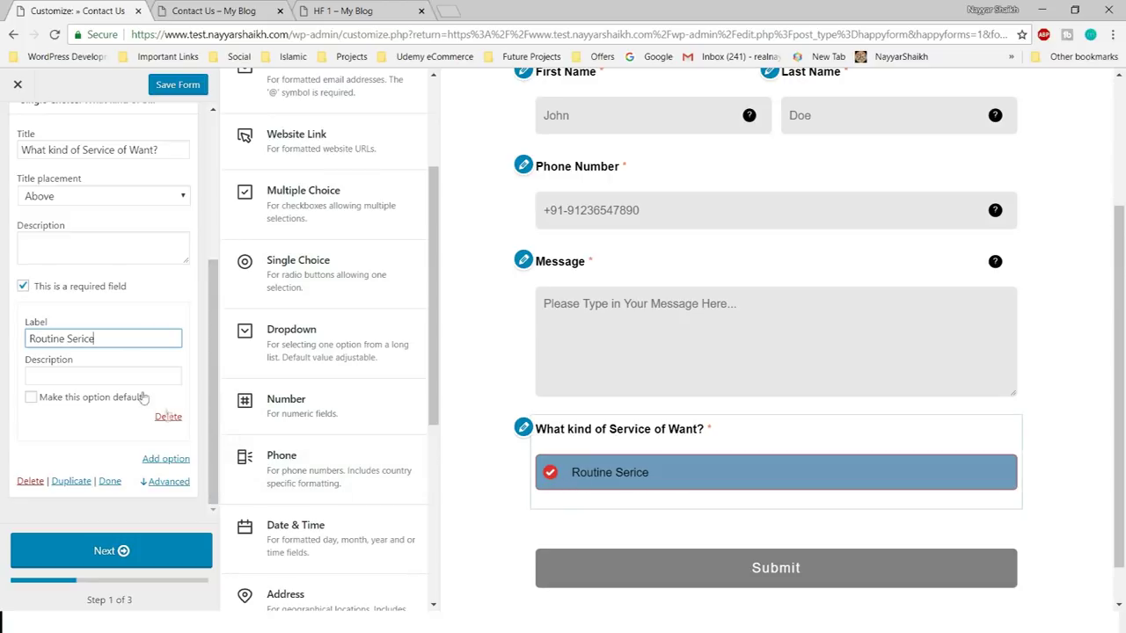
- Add the second and third service options, Previous Repiar and Warranty
{"action": "left_click", "coordinate": [167, 460]}
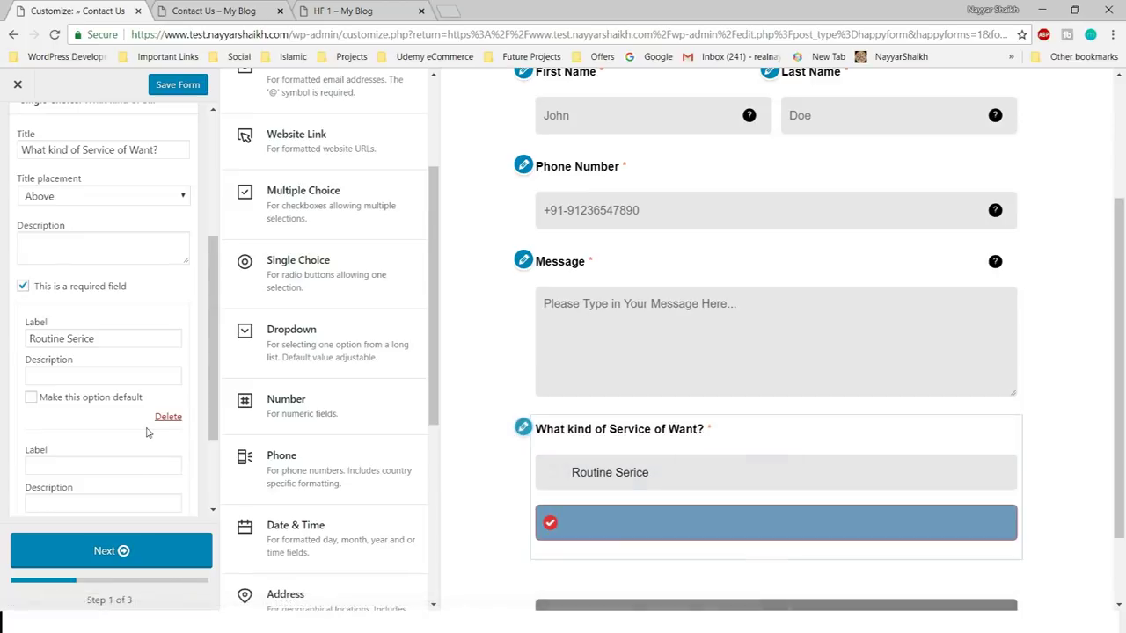
{"action": "left_click", "coordinate": [369, 10]}
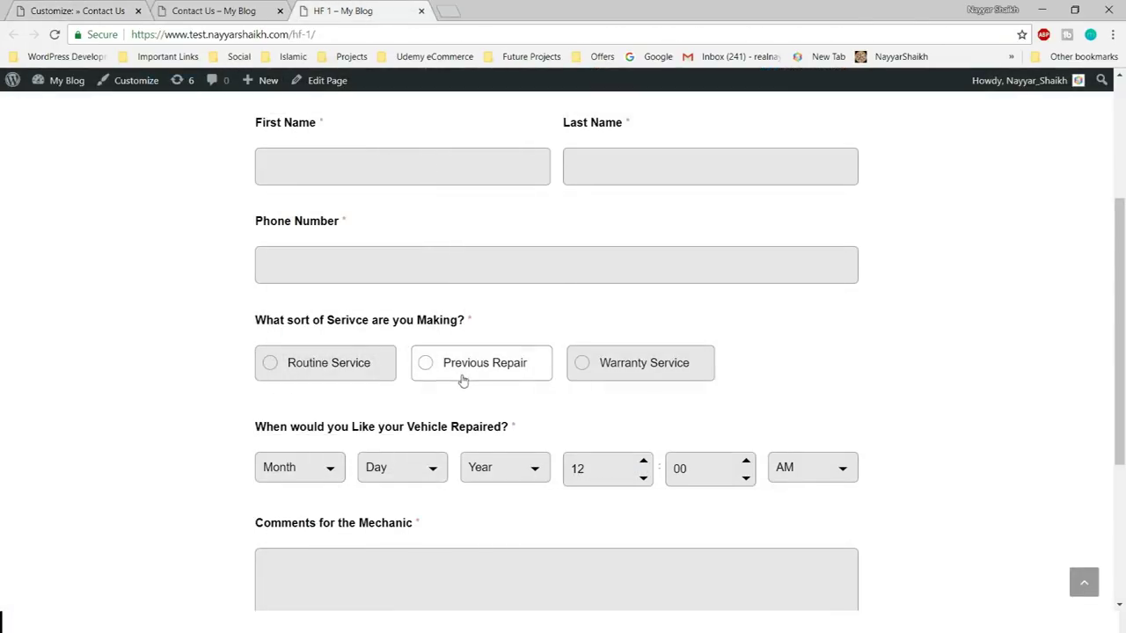
{"action": "left_click", "coordinate": [78, 10]}
{"action": "scroll", "coordinate": [97, 308], "scroll_direction": "down", "scroll_amount": 3}
{"action": "left_click", "coordinate": [79, 336]}
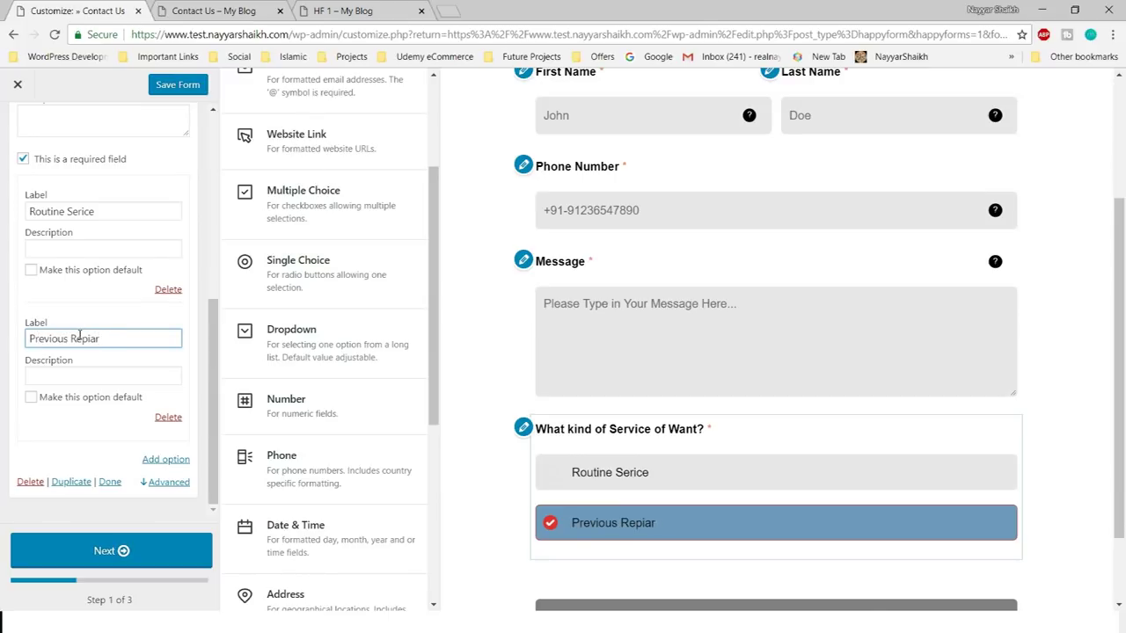
{"action": "type", "text": "Previous Repiar"}
{"action": "left_click", "coordinate": [182, 461]}
{"action": "scroll", "coordinate": [164, 467], "scroll_direction": "down", "scroll_amount": 2}
{"action": "left_click", "coordinate": [78, 342]}
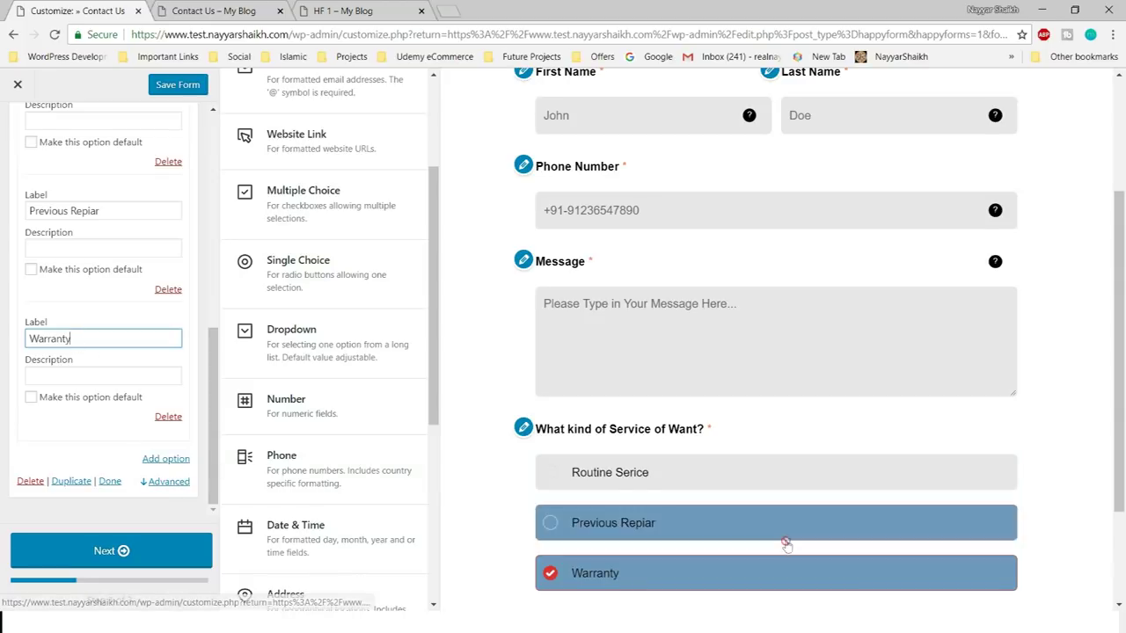
{"action": "scroll", "coordinate": [786, 541], "scroll_direction": "down", "scroll_amount": 1}
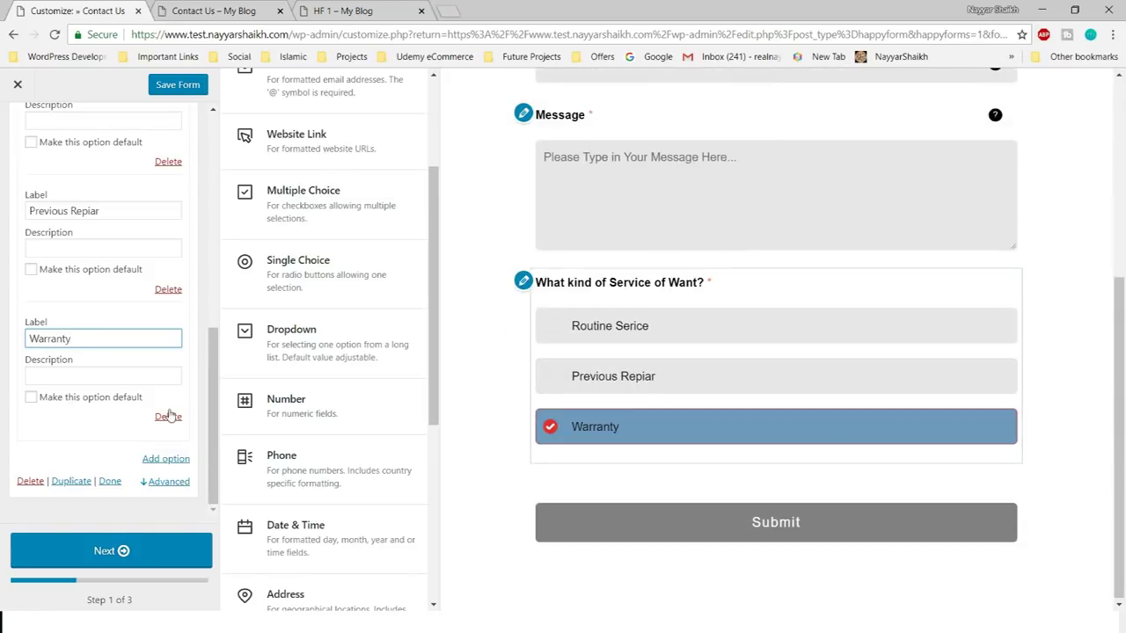
{"action": "scroll", "coordinate": [173, 412], "scroll_direction": "up", "scroll_amount": 3}
{"action": "scroll", "coordinate": [173, 412], "scroll_direction": "up", "scroll_amount": 3}
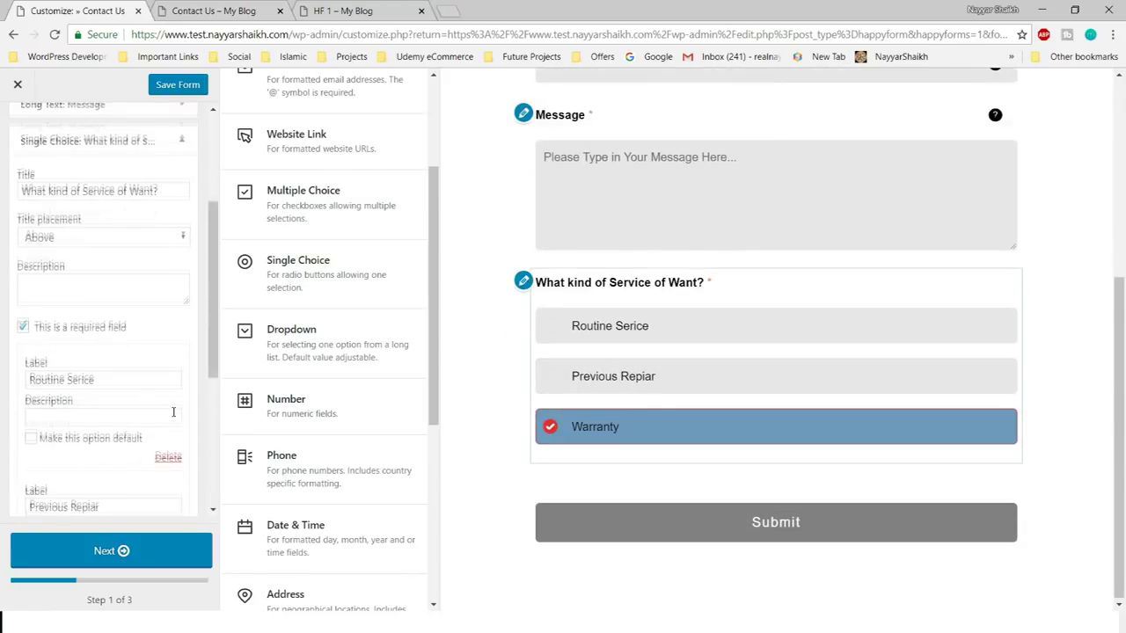
{"action": "scroll", "coordinate": [191, 348], "scroll_direction": "down", "scroll_amount": 5}
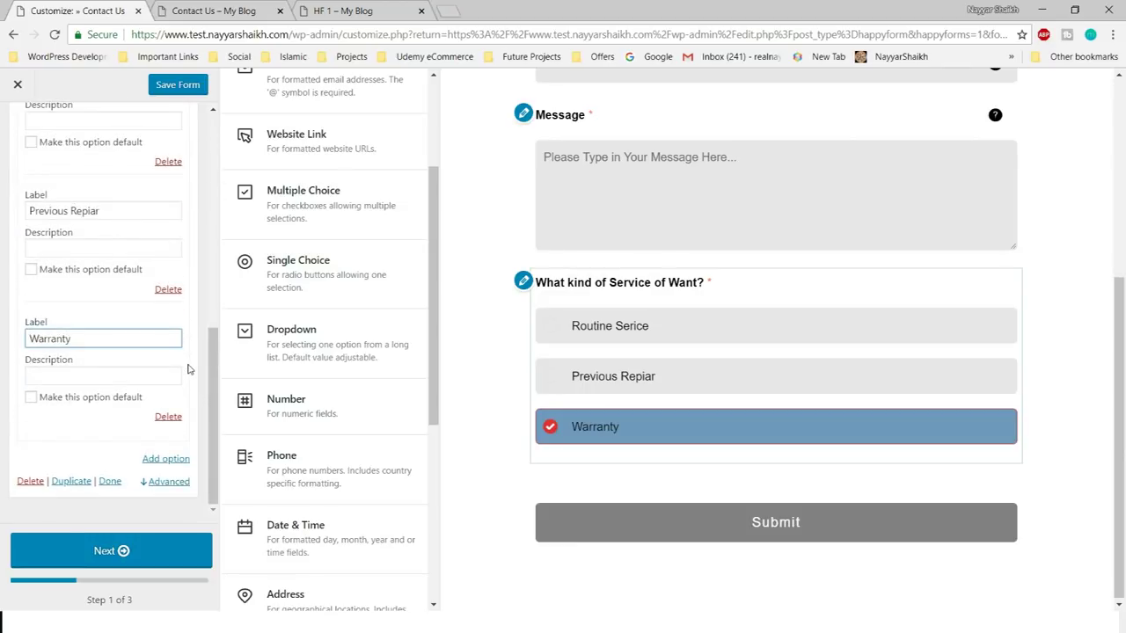
- Lay the service question's options out horizontally, matching the live Book a Service form
{"action": "left_click", "coordinate": [176, 483]}
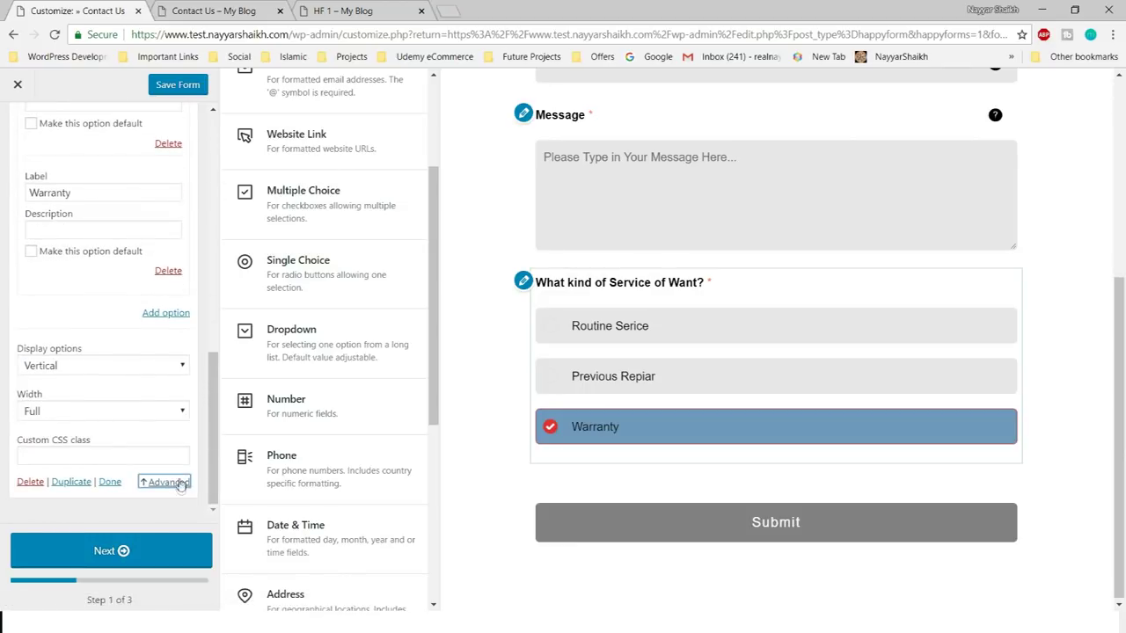
{"action": "left_click", "coordinate": [97, 373]}
{"action": "left_click", "coordinate": [95, 387]}
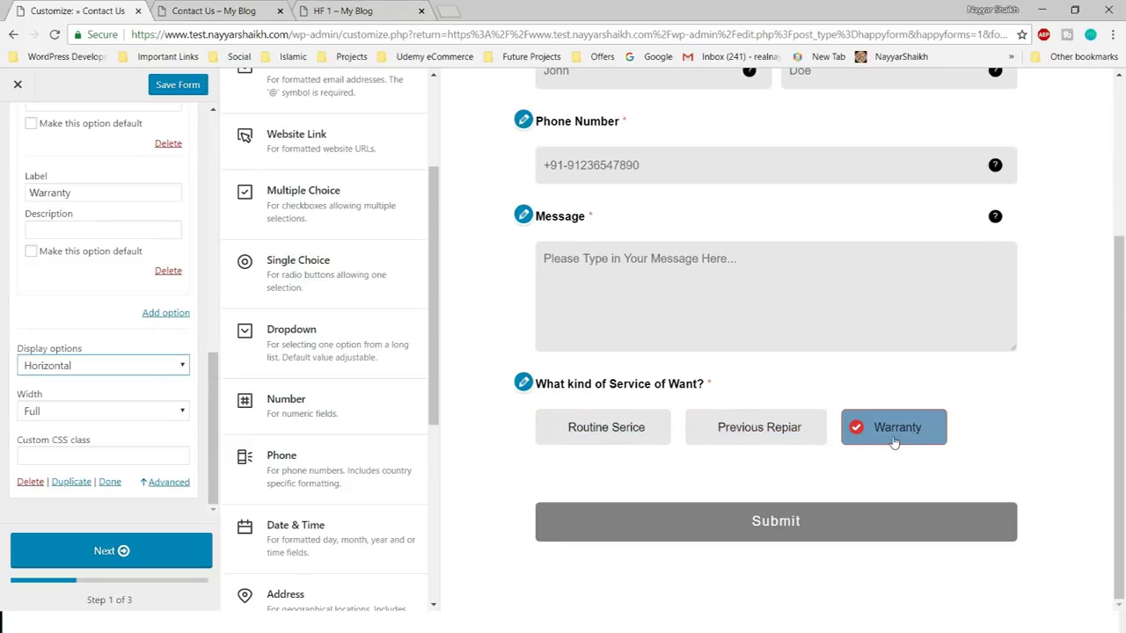
{"action": "left_click", "coordinate": [343, 9]}
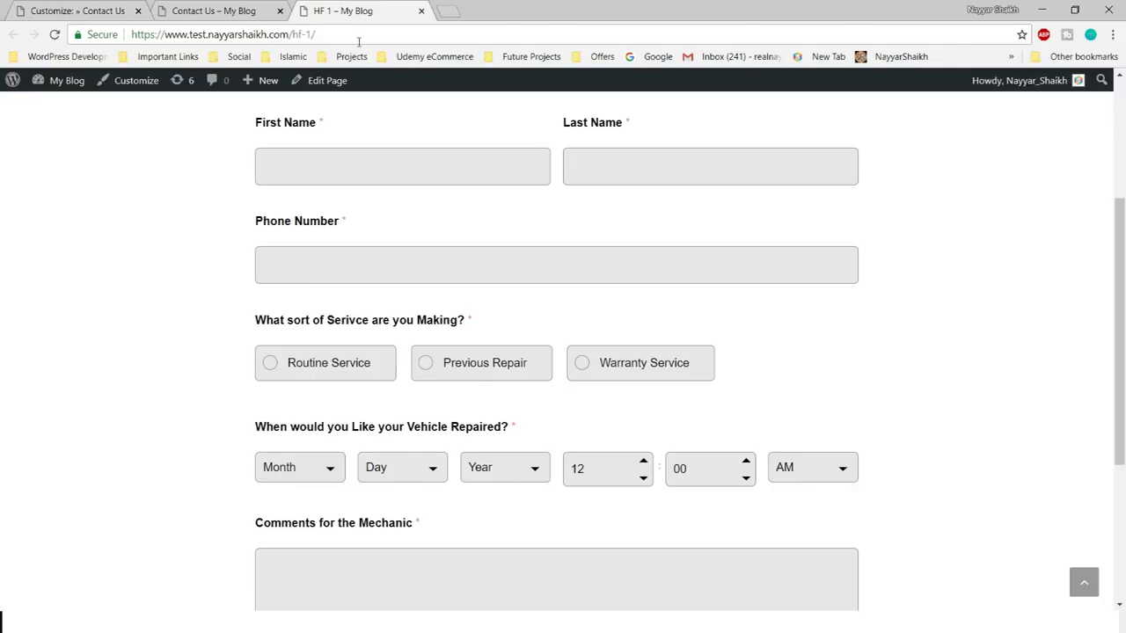
{"action": "scroll", "coordinate": [471, 438], "scroll_direction": "down", "scroll_amount": 1}
{"action": "left_click_drag", "start_coordinate": [255, 354], "coordinate": [518, 355]}
{"action": "key", "text": "ctrl+c"}
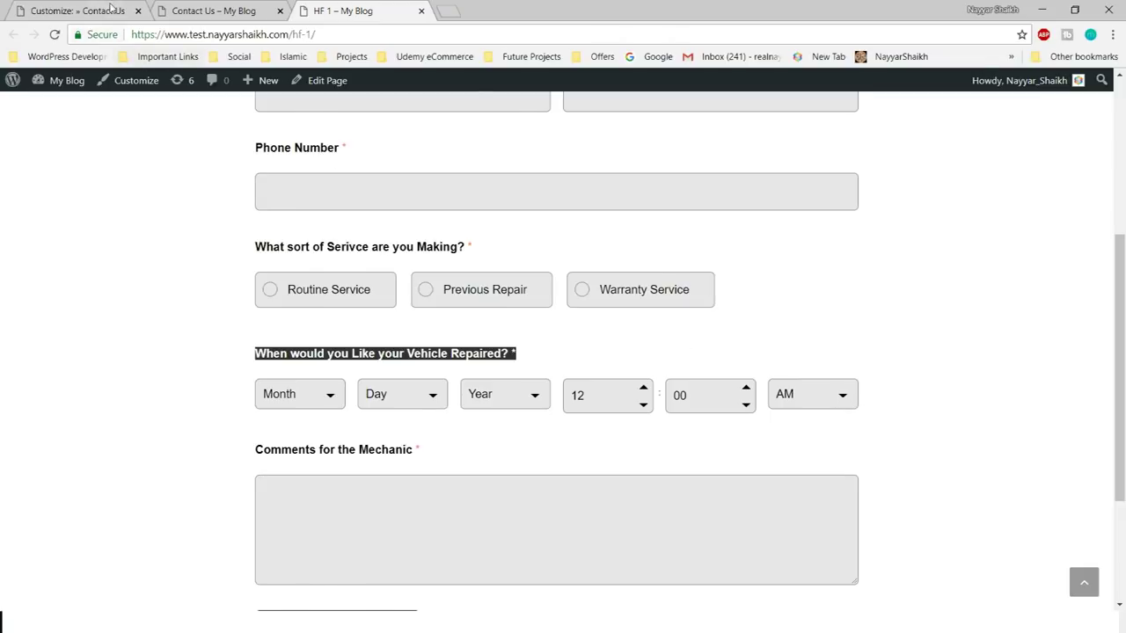
{"action": "left_click", "coordinate": [111, 9]}
{"action": "scroll", "coordinate": [402, 385], "scroll_direction": "down", "scroll_amount": 2}
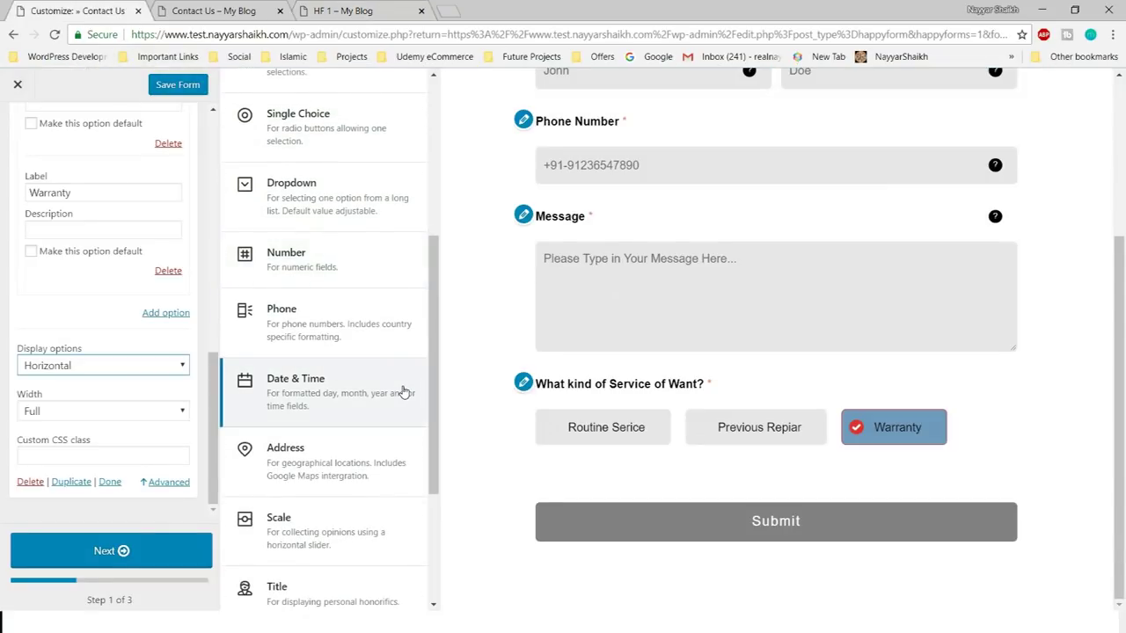
- Add a Date & Time field titled 'When would you Like your Vehicle Repaired?' showing Date & Time
{"action": "left_click", "coordinate": [323, 398]}
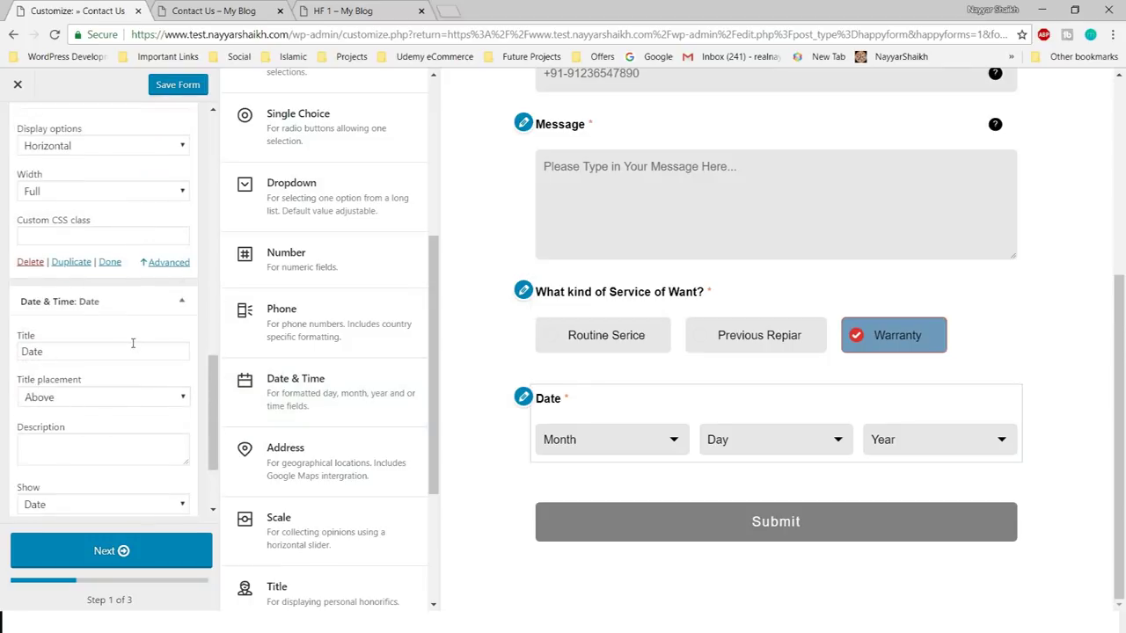
{"action": "left_click", "coordinate": [84, 231]}
{"action": "key", "text": "ctrl+a"}
{"action": "key", "text": "ctrl+v"}
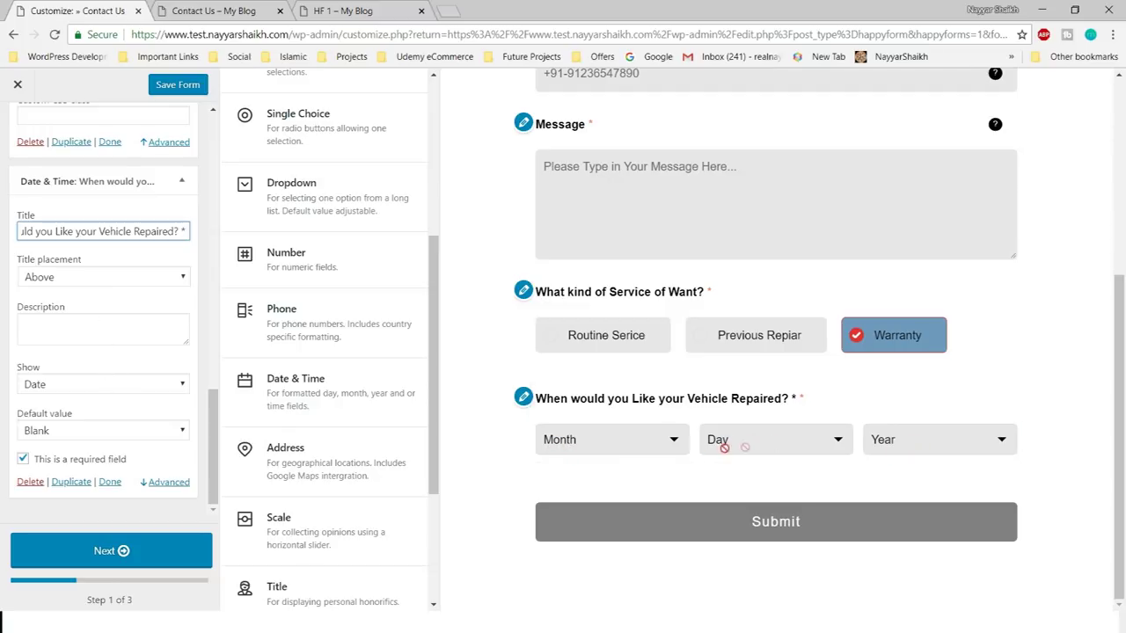
{"action": "left_click", "coordinate": [110, 384]}
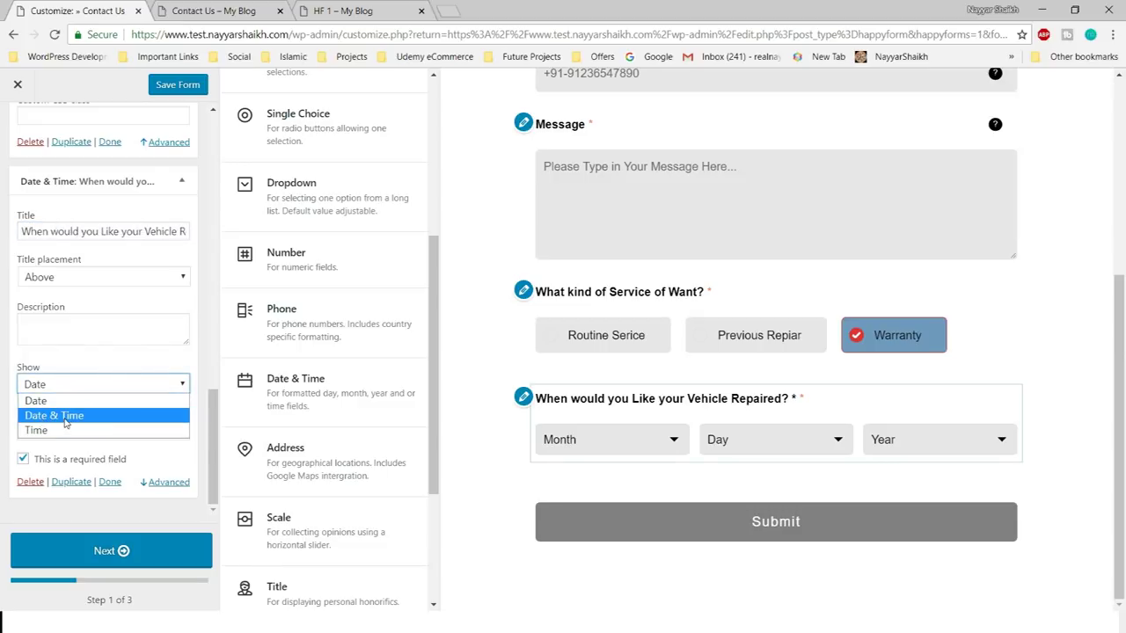
{"action": "left_click", "coordinate": [82, 416]}
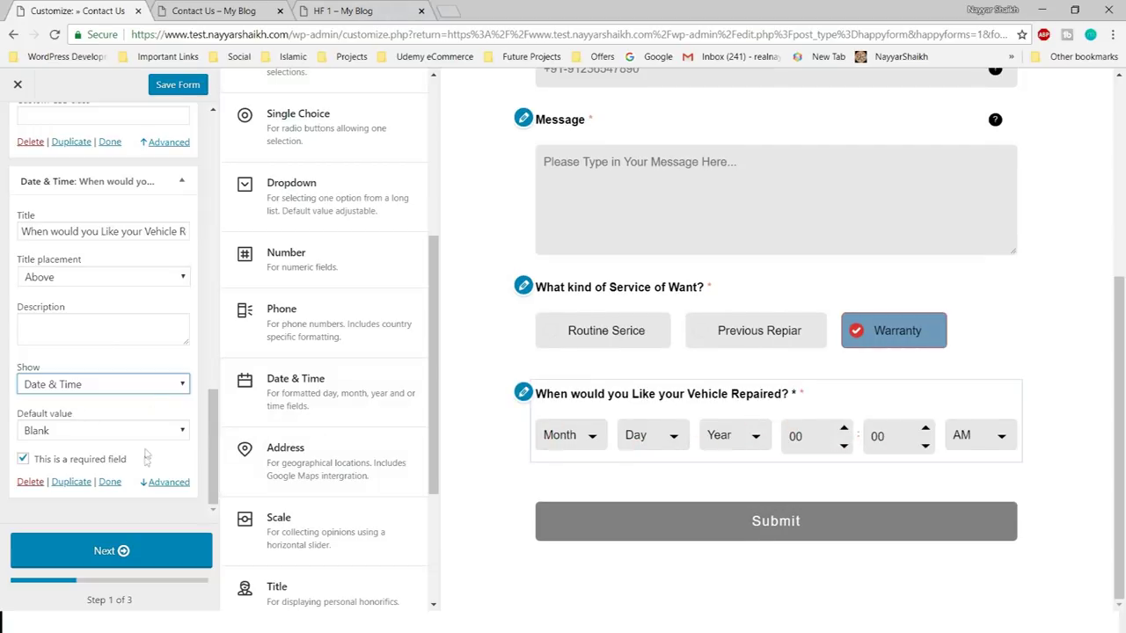
- In Advanced settings, change the start year from 1910 to 2018
{"action": "left_click", "coordinate": [166, 482]}
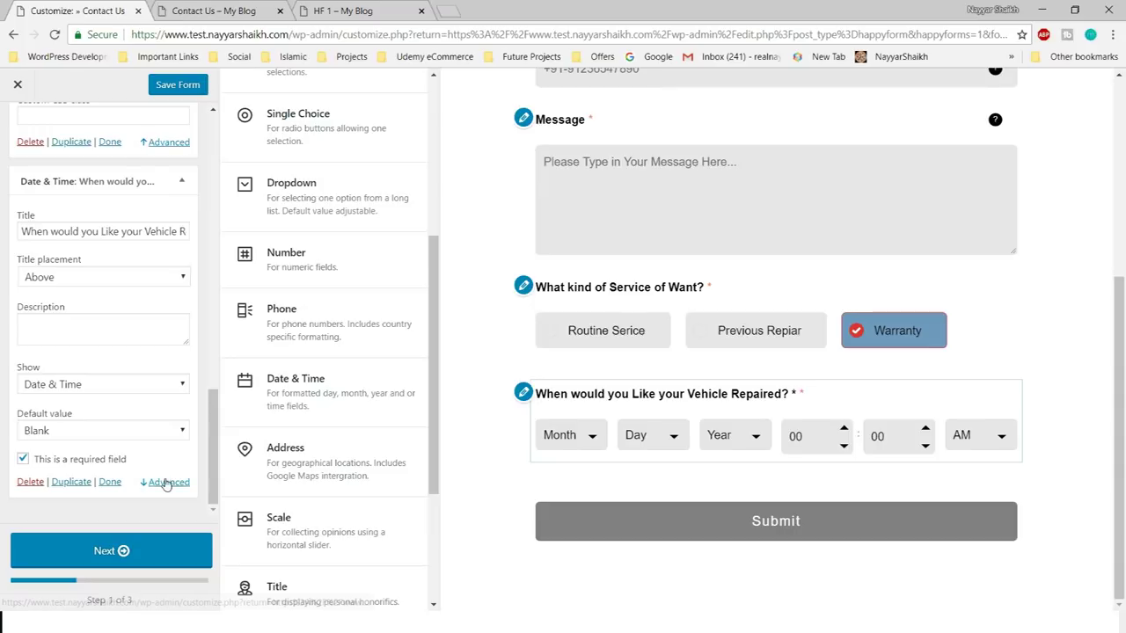
{"action": "left_click", "coordinate": [175, 483]}
{"action": "scroll", "coordinate": [161, 483], "scroll_direction": "down", "scroll_amount": 2}
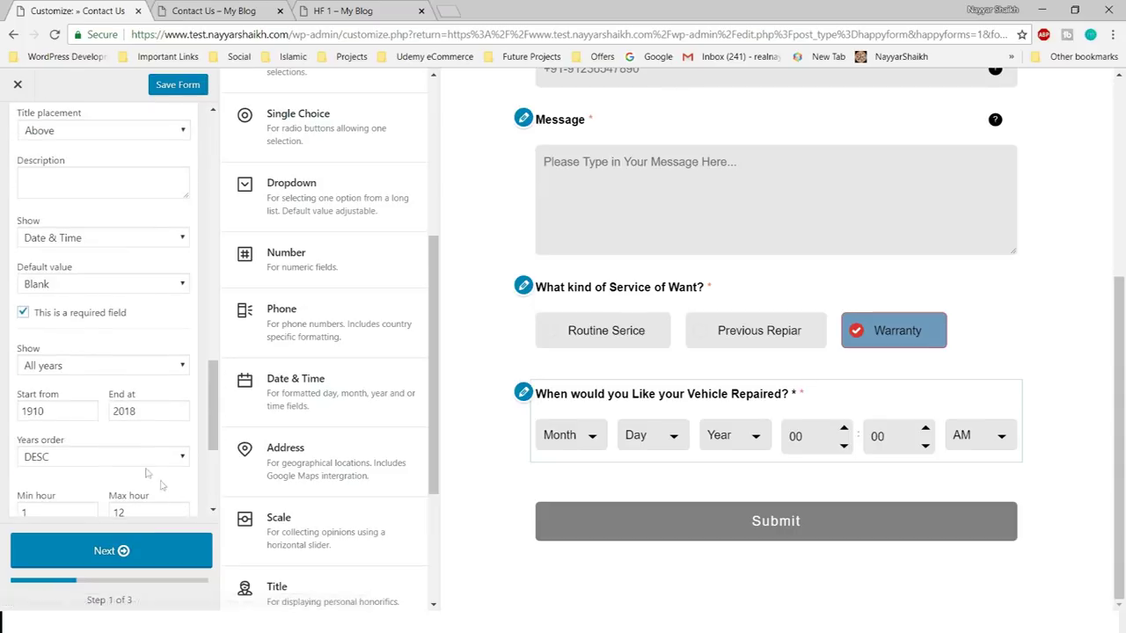
{"action": "scroll", "coordinate": [91, 383], "scroll_direction": "down", "scroll_amount": 1}
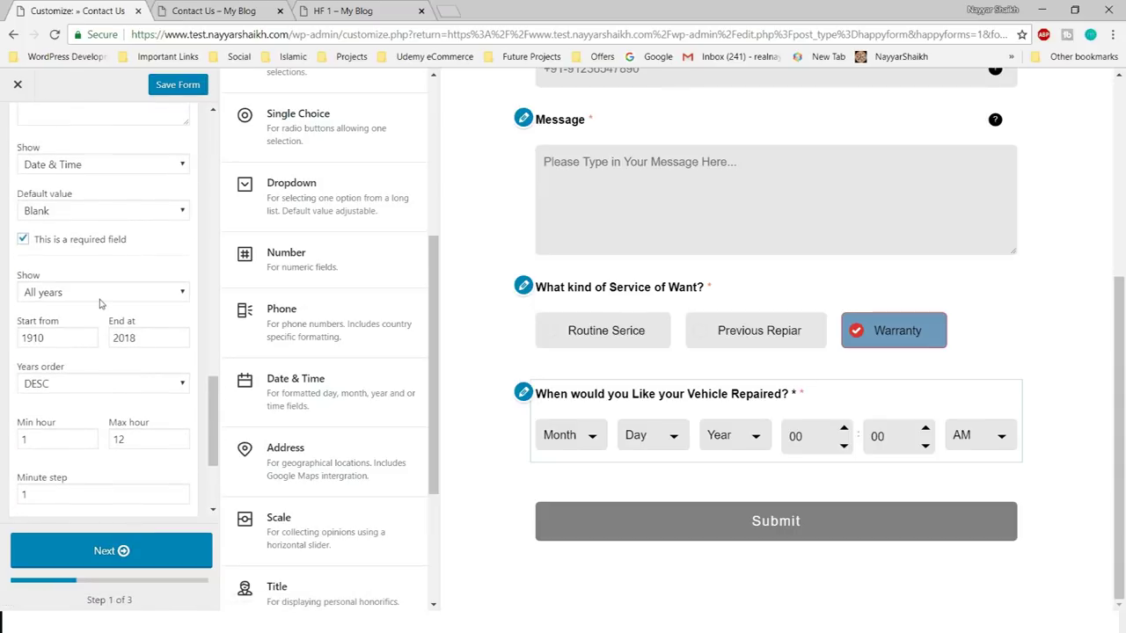
{"action": "left_click", "coordinate": [74, 343]}
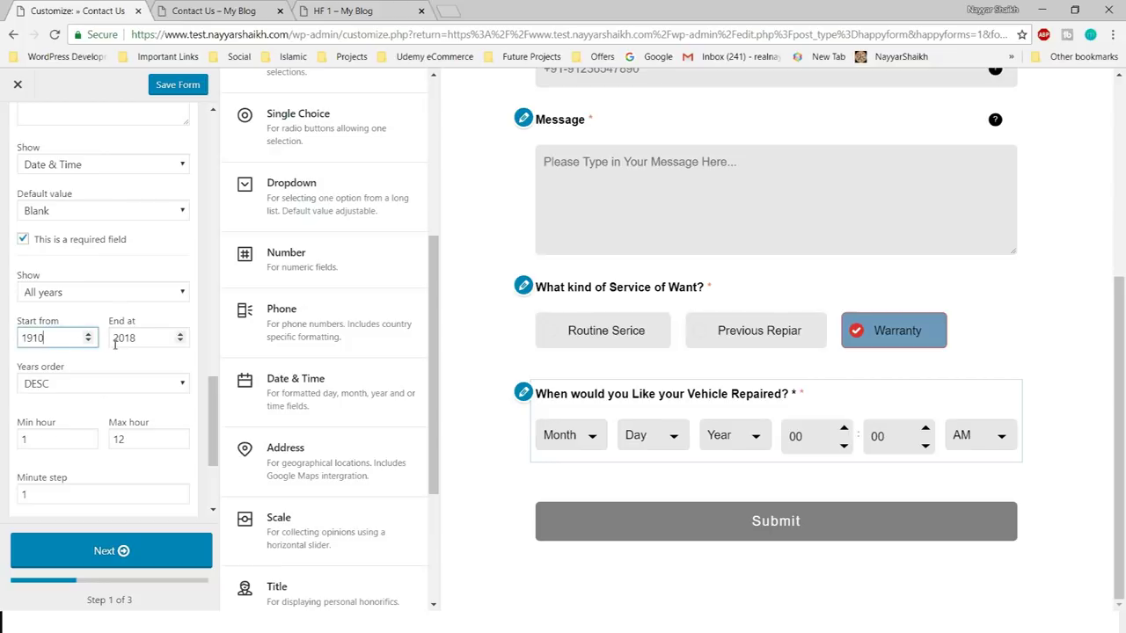
{"action": "key", "text": "ctrl+a"}
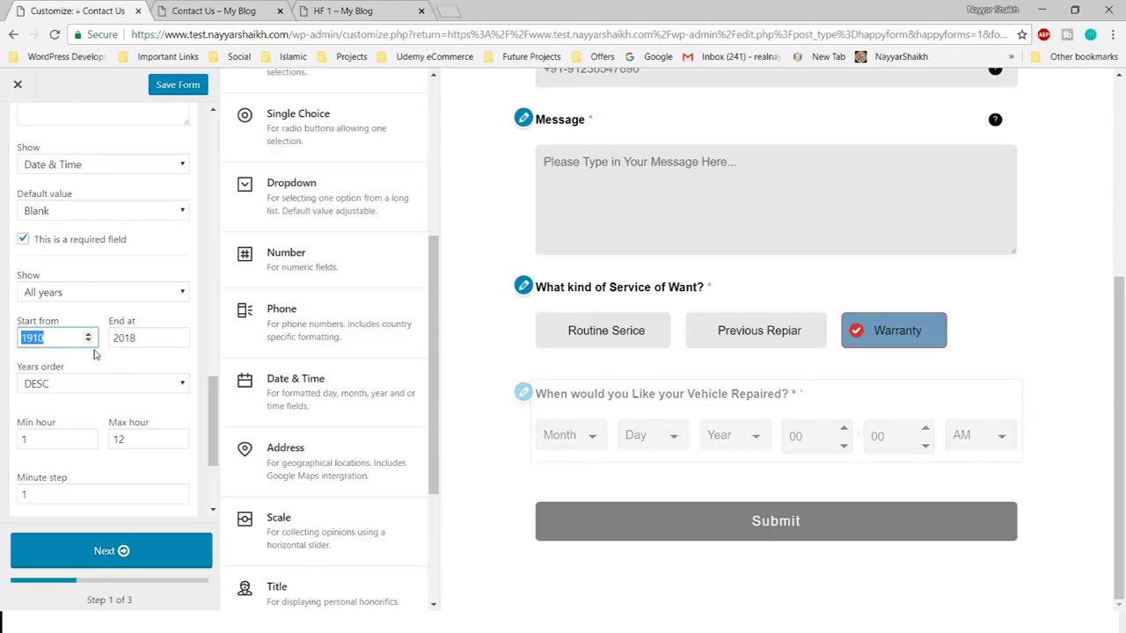
{"action": "type", "text": "2018"}
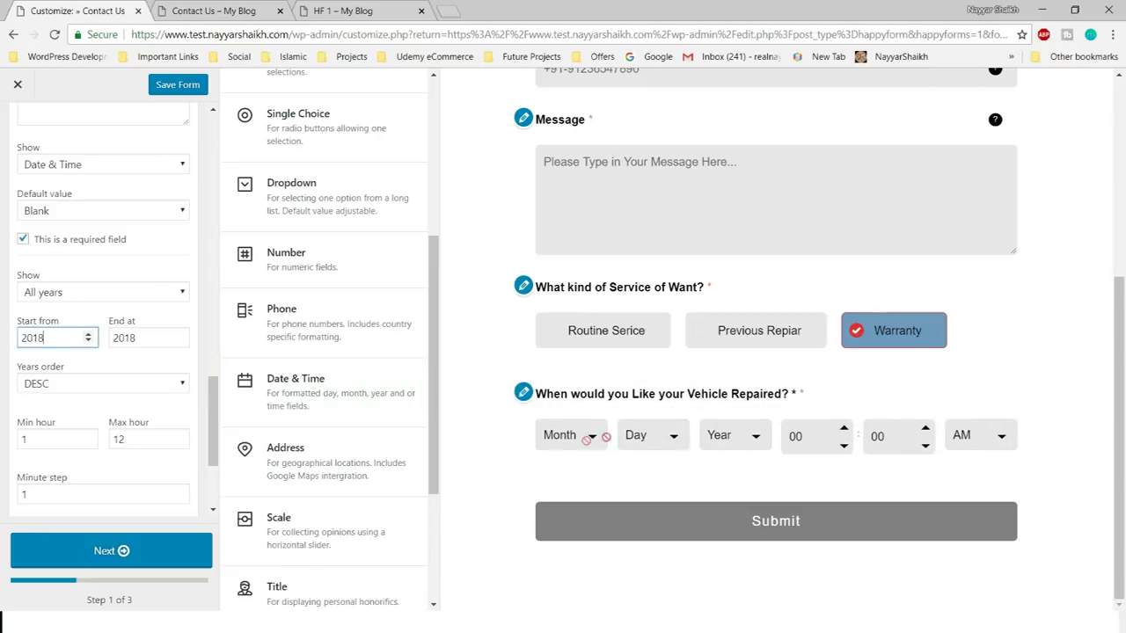
{"action": "left_click", "coordinate": [730, 435]}
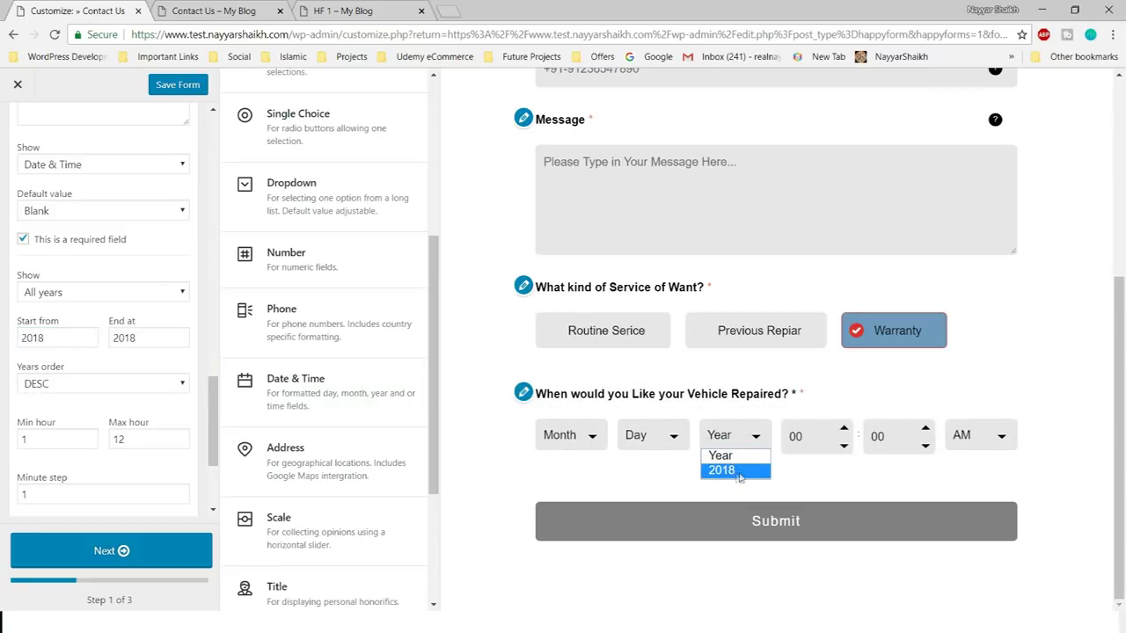
- Set the end year to 2020 and confirm the preview lists 2018 to 2020
{"action": "left_click", "coordinate": [158, 340]}
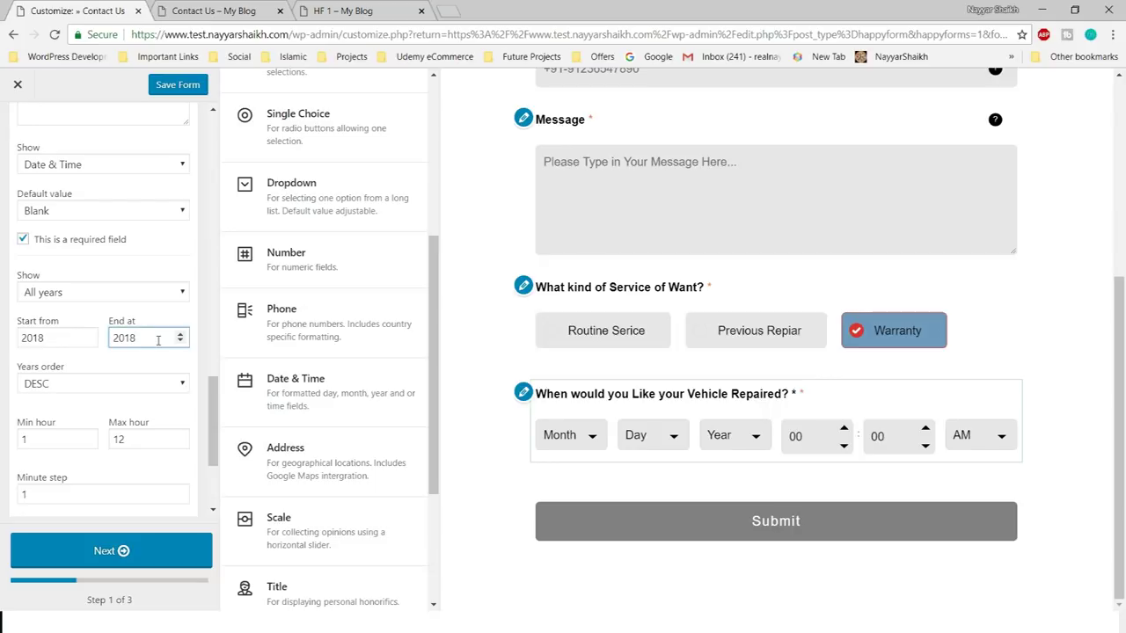
{"action": "key", "text": "BackSpace"}
{"action": "type", "text": "20"}
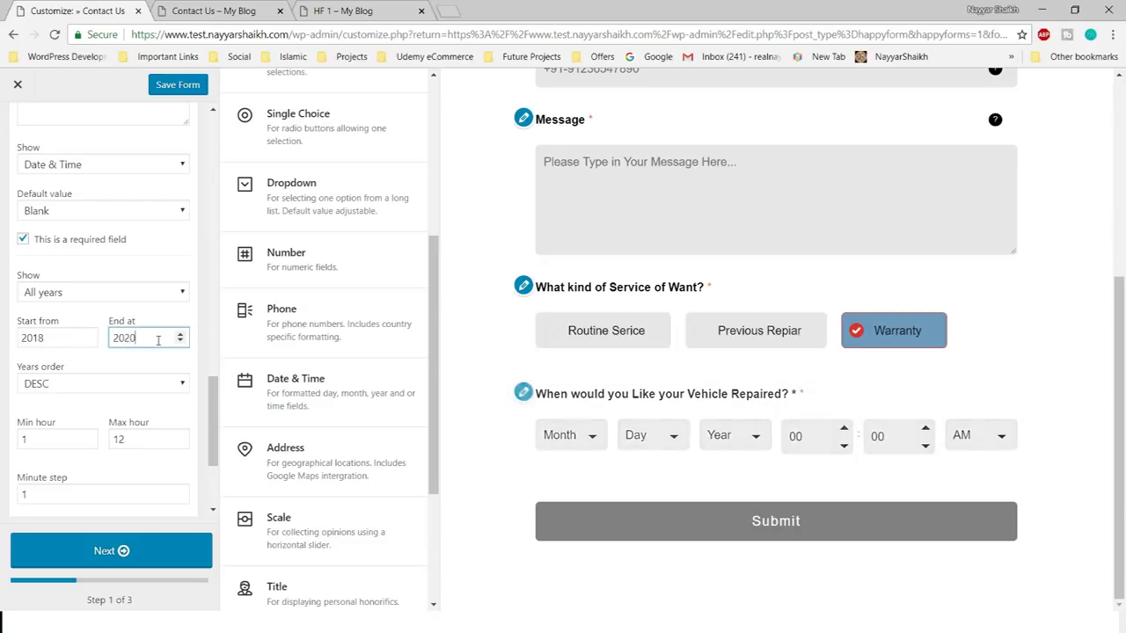
{"action": "left_click", "coordinate": [730, 435]}
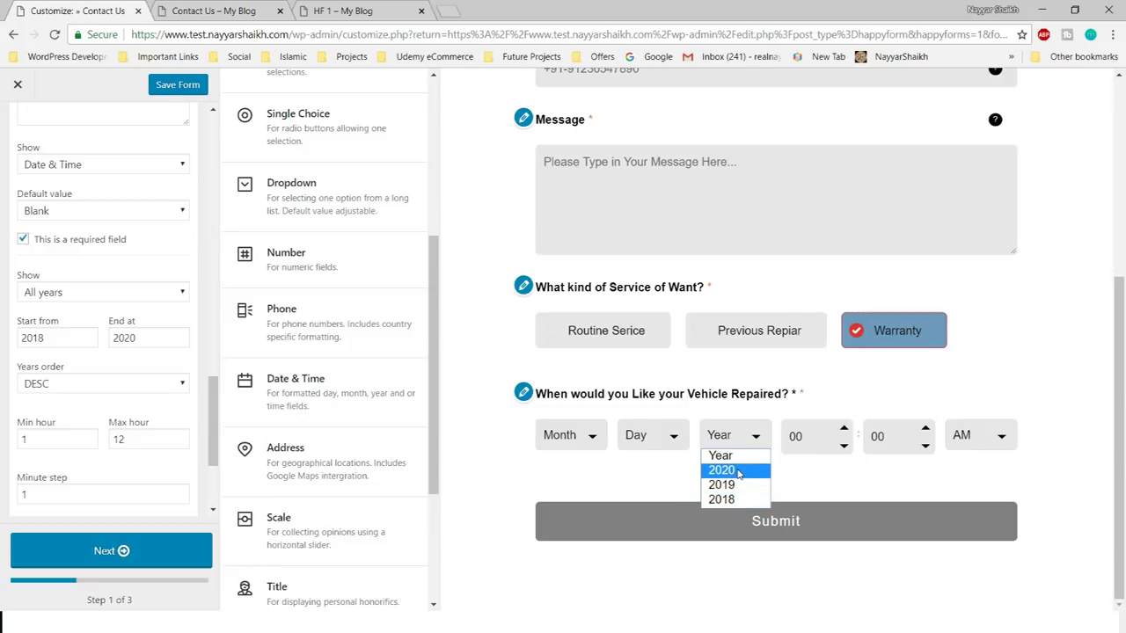
{"action": "left_click", "coordinate": [143, 322]}
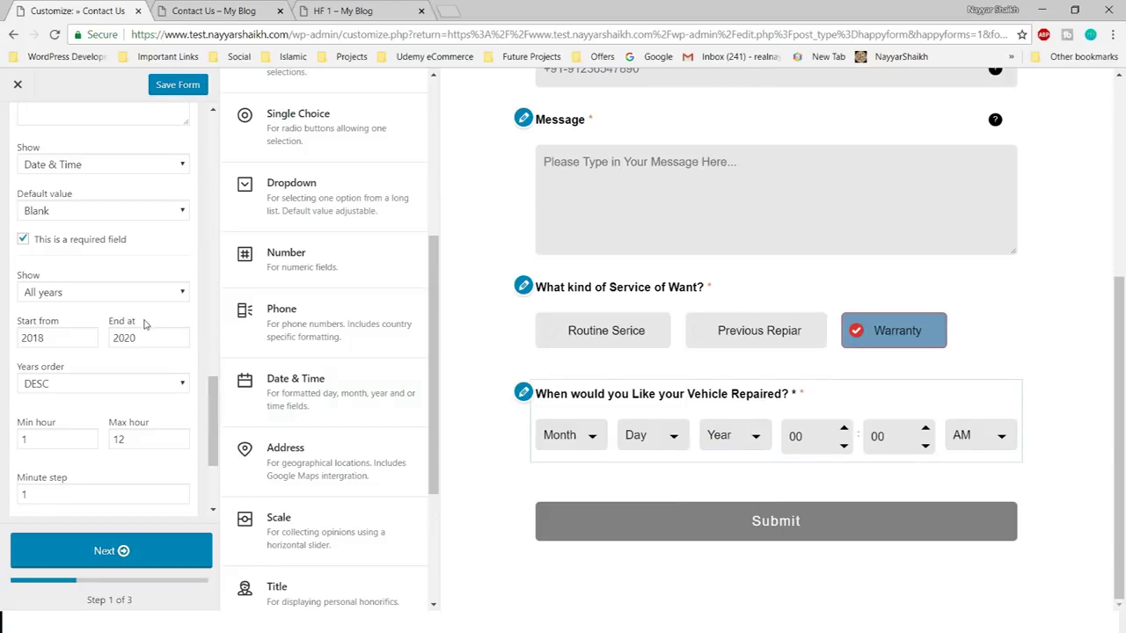
{"action": "scroll", "coordinate": [123, 327], "scroll_direction": "down", "scroll_amount": 1}
{"action": "scroll", "coordinate": [97, 339], "scroll_direction": "down", "scroll_amount": 1}
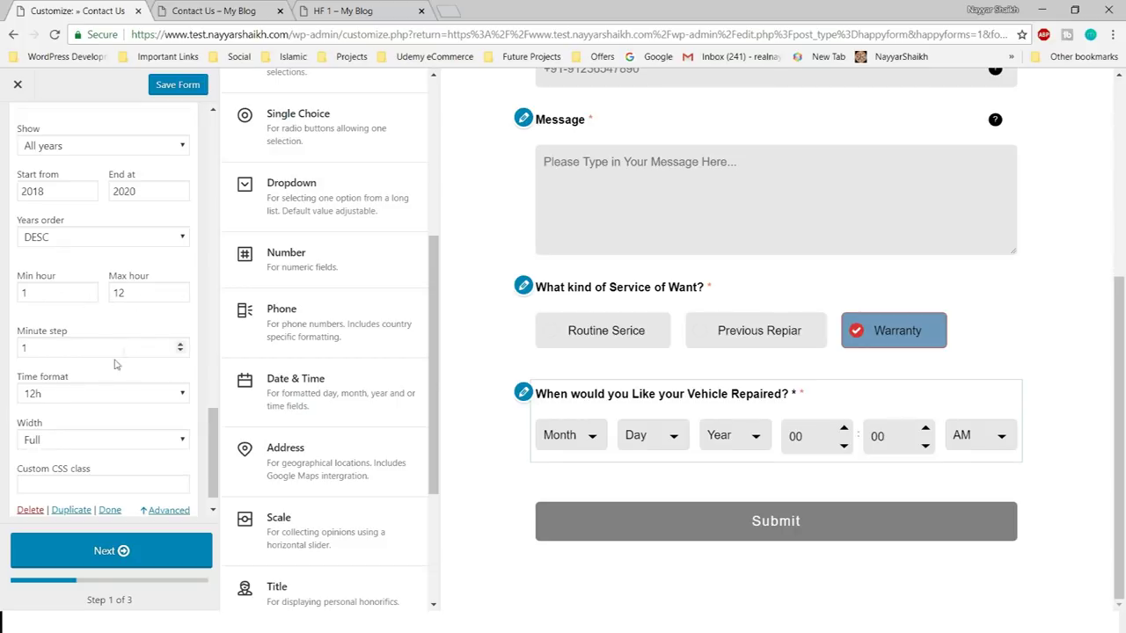
{"action": "scroll", "coordinate": [110, 370], "scroll_direction": "down", "scroll_amount": 1}
{"action": "scroll", "coordinate": [152, 425], "scroll_direction": "up", "scroll_amount": 3}
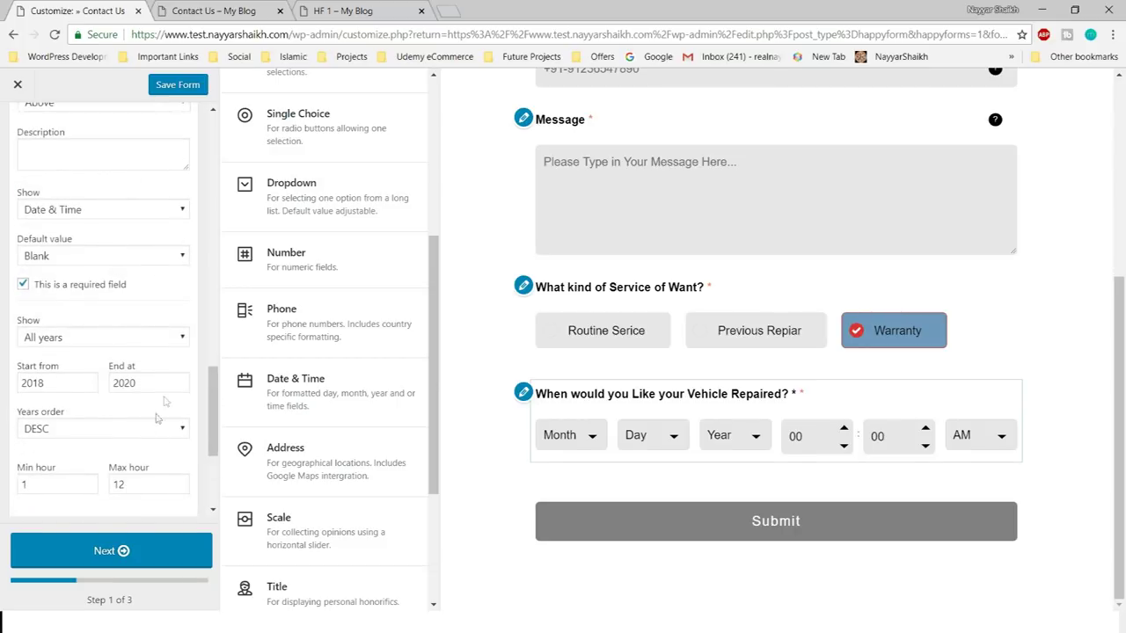
{"action": "scroll", "coordinate": [178, 334], "scroll_direction": "up", "scroll_amount": 8}
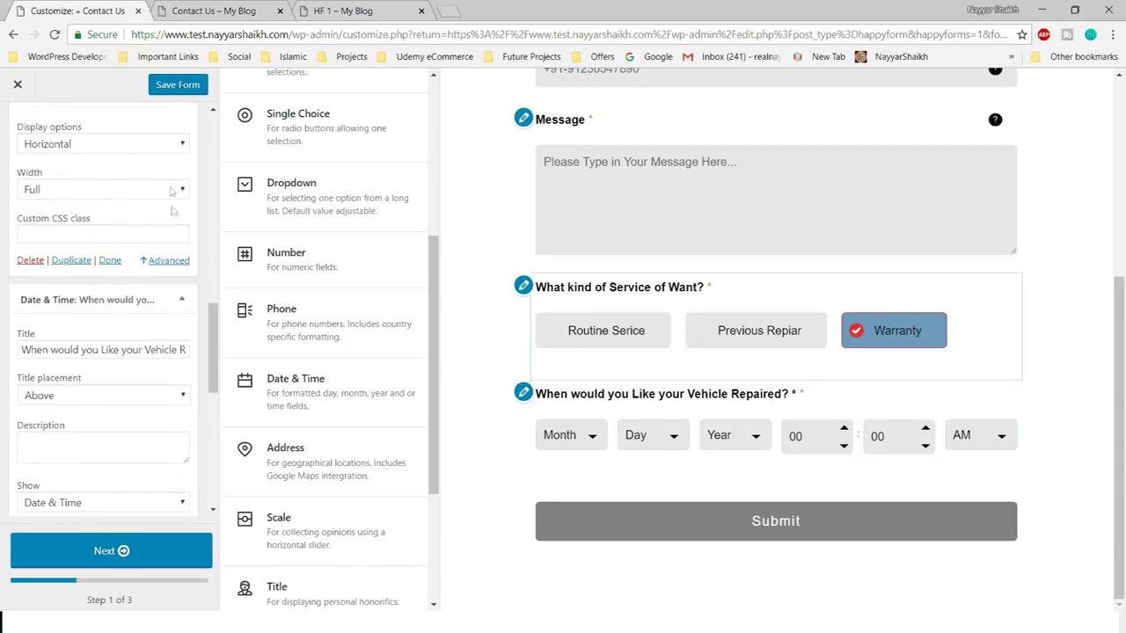
{"action": "scroll", "coordinate": [178, 220], "scroll_direction": "up", "scroll_amount": 2}
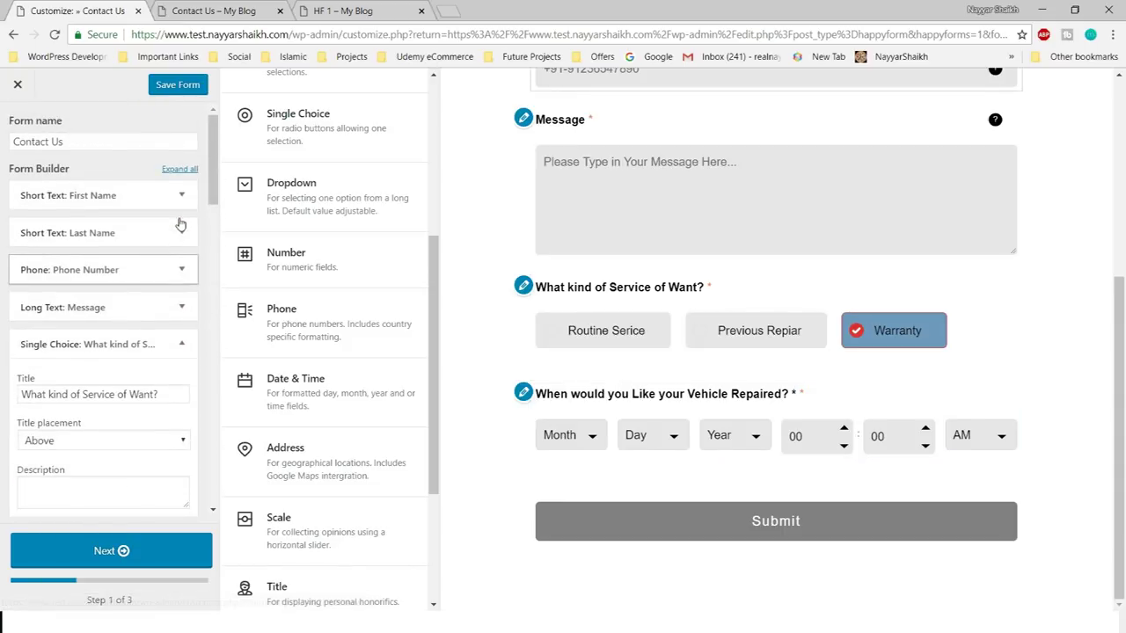
- Collapse all fields and drag the Message field below the repair date question
{"action": "left_click", "coordinate": [181, 170]}
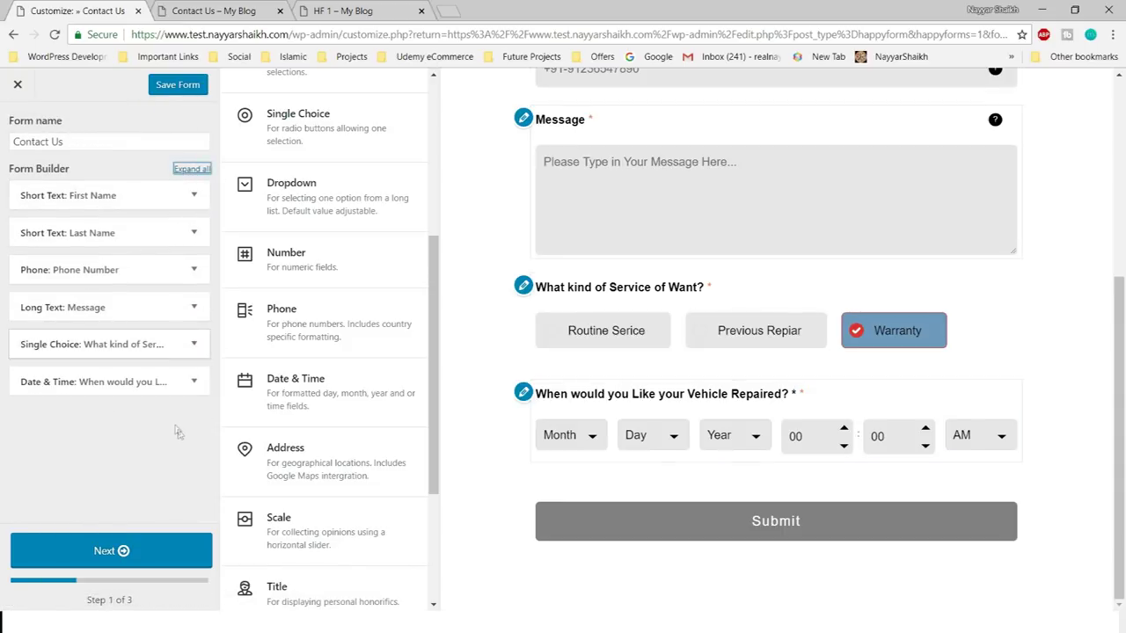
{"action": "scroll", "coordinate": [757, 387], "scroll_direction": "up", "scroll_amount": 1}
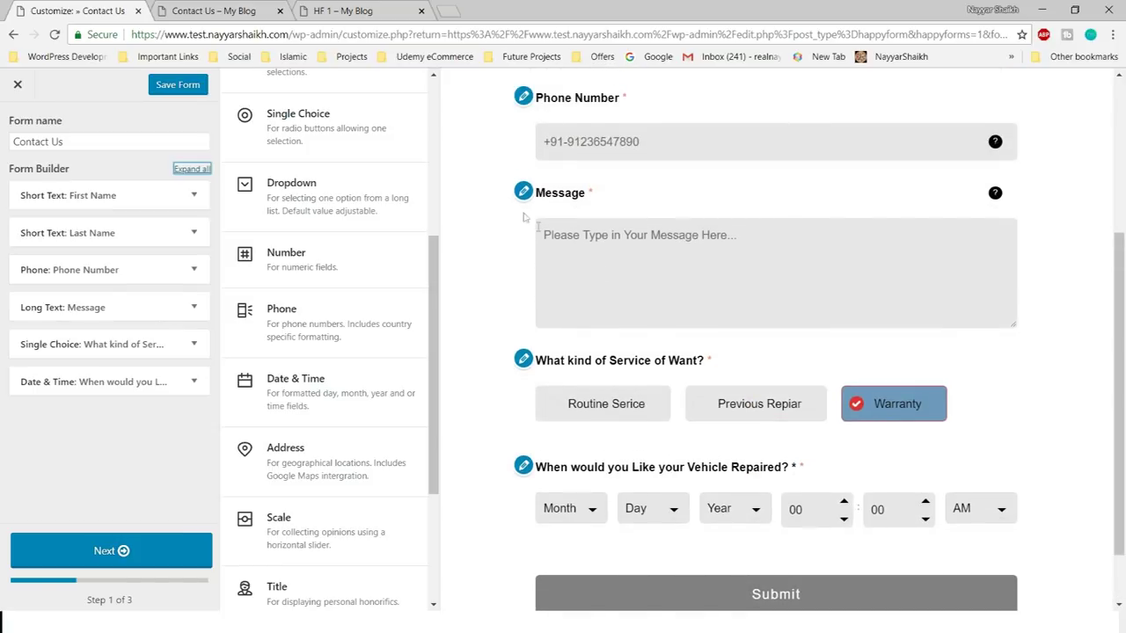
{"action": "left_click_drag", "start_coordinate": [126, 311], "coordinate": [131, 387]}
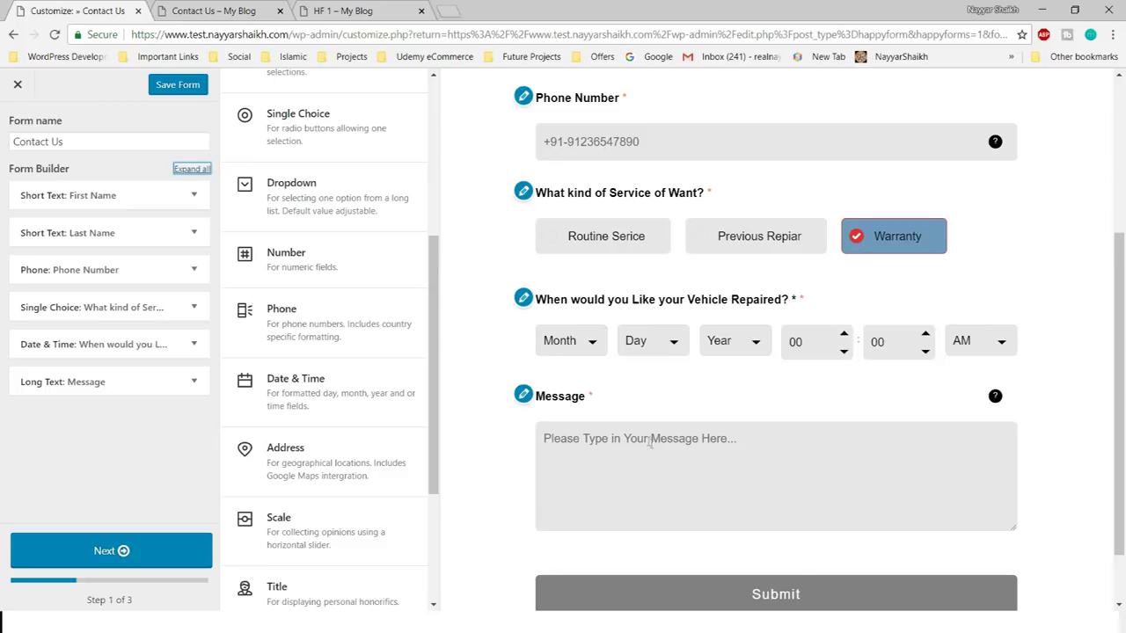
{"action": "left_click", "coordinate": [352, 11]}
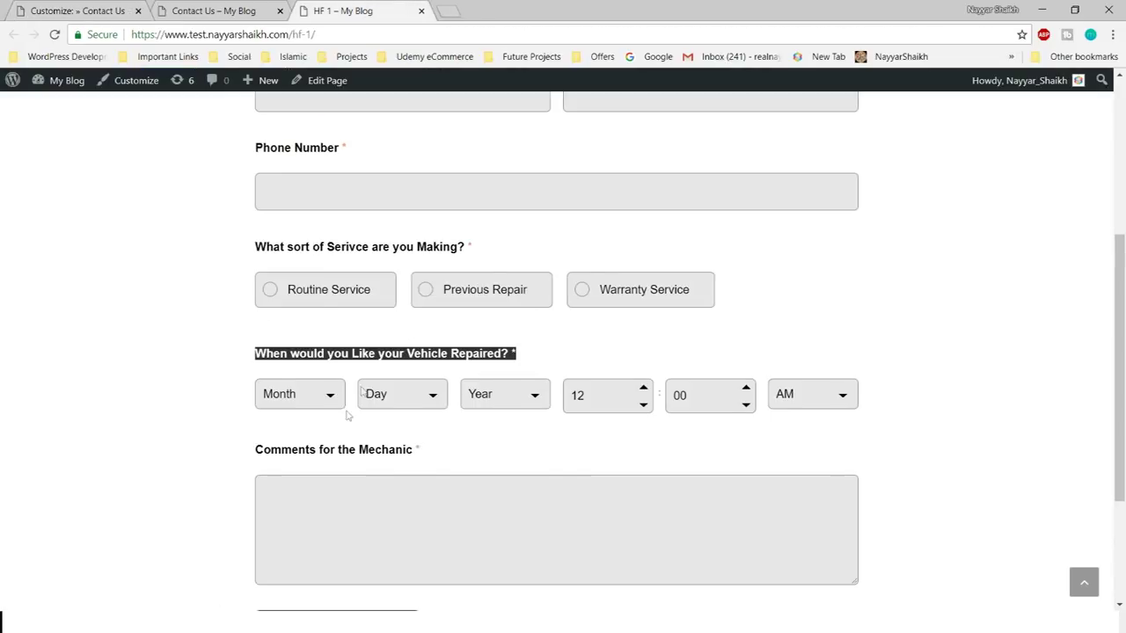
{"action": "scroll", "coordinate": [322, 440], "scroll_direction": "down", "scroll_amount": 2}
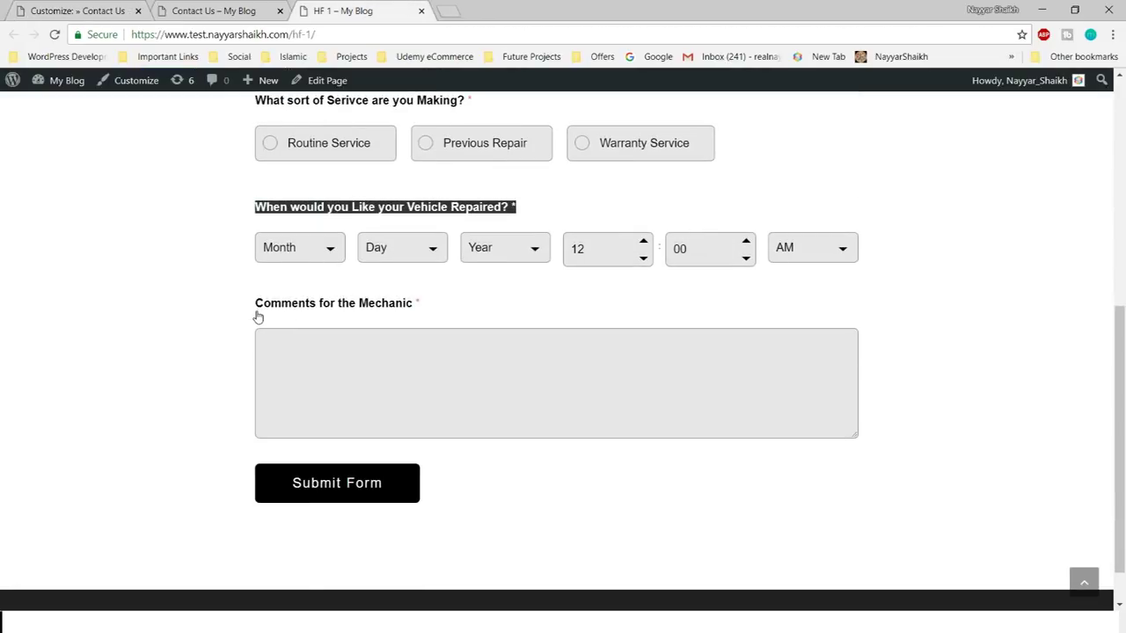
{"action": "left_click", "coordinate": [77, 10]}
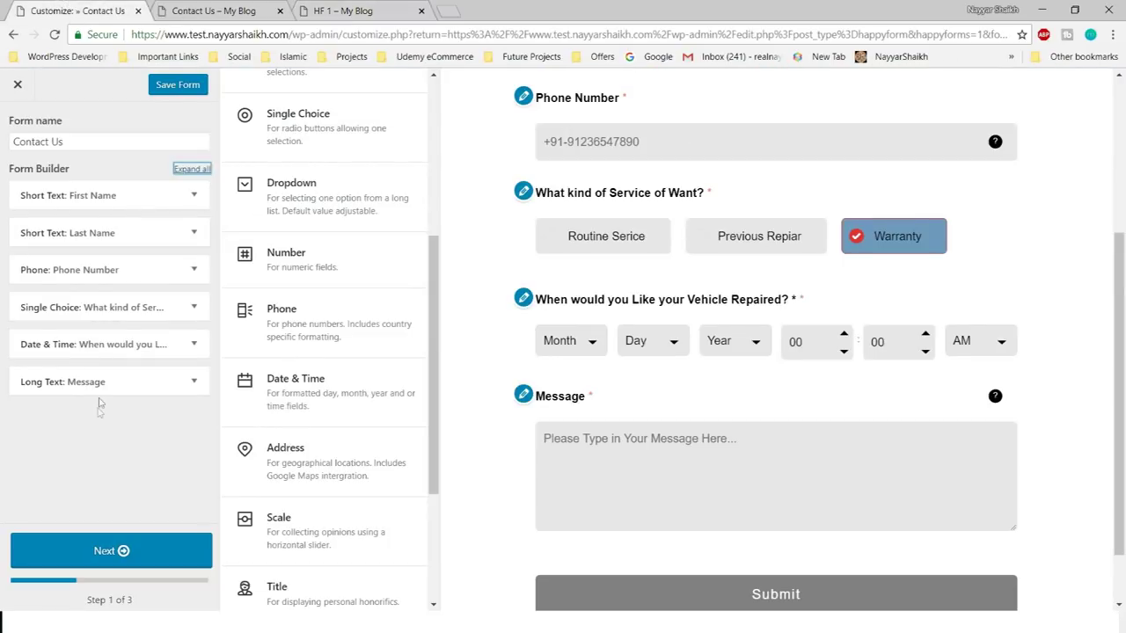
- Retitle the Message field 'Comments for the Mecanic'
{"action": "left_click", "coordinate": [193, 381]}
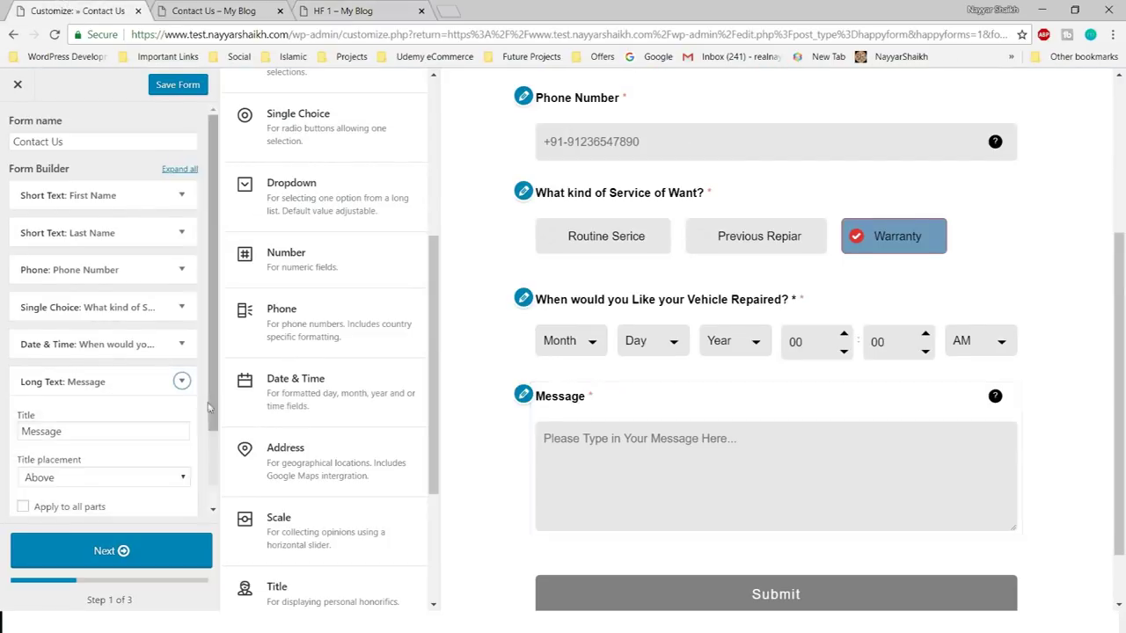
{"action": "left_click", "coordinate": [94, 227]}
{"action": "double_click", "coordinate": [94, 227]}
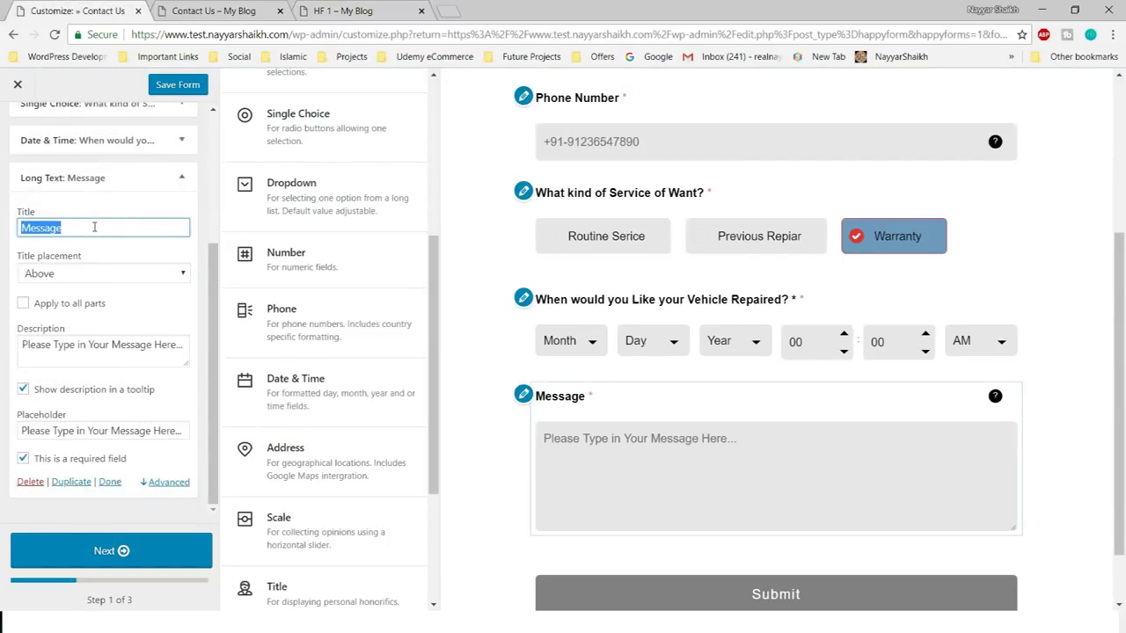
{"action": "type", "text": "Comments for the Mecanic"}
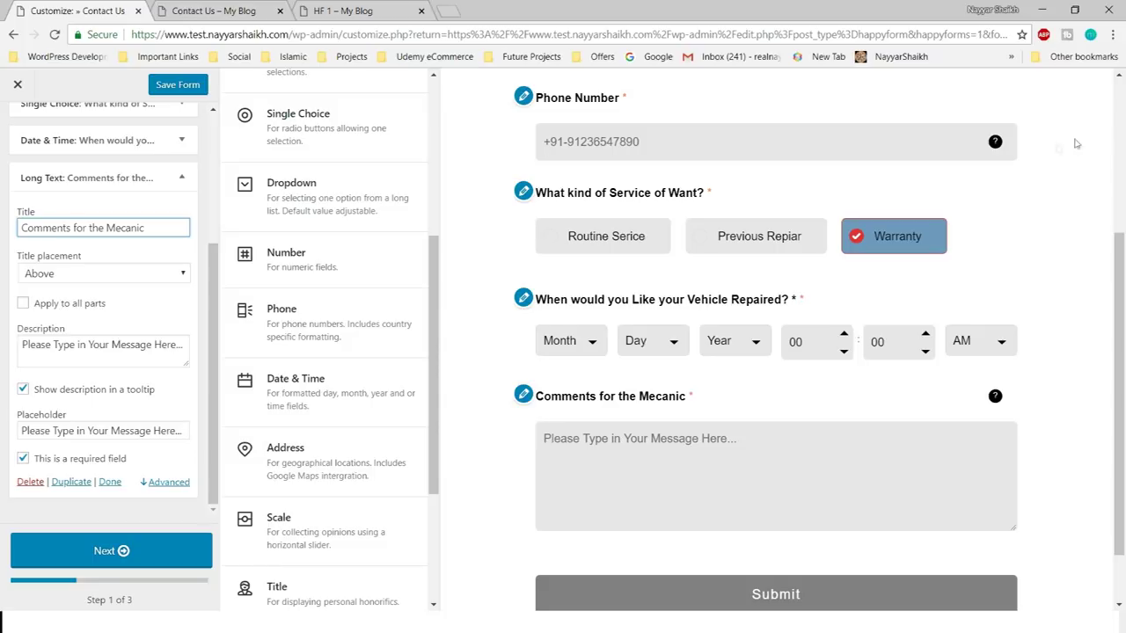
{"action": "left_click", "coordinate": [138, 552]}
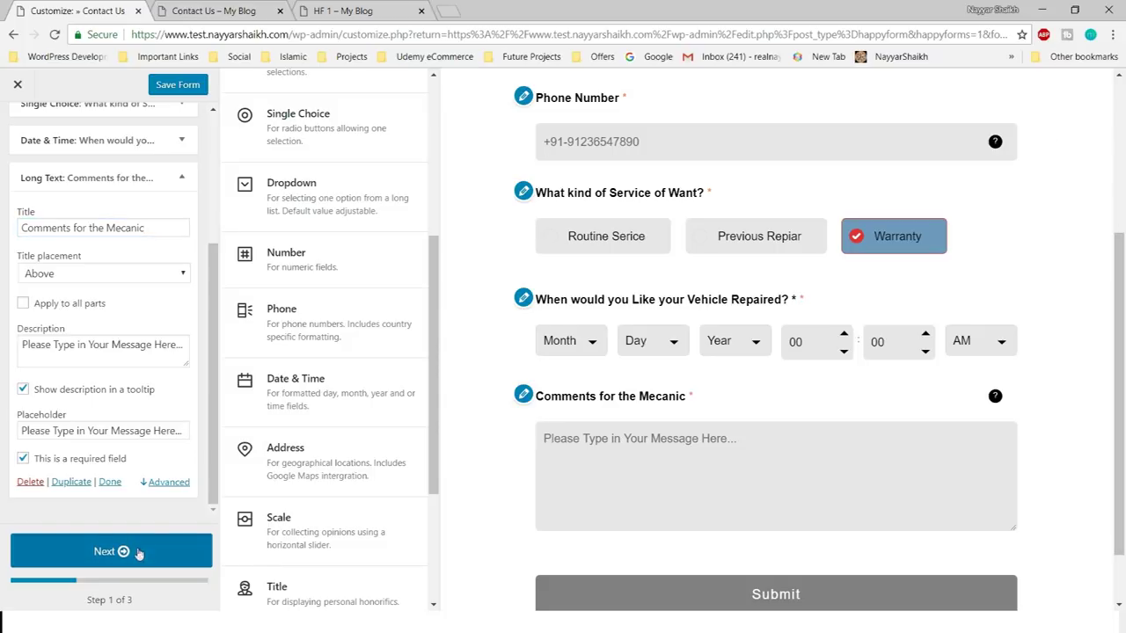
- Go to Step 2 and start entering the On complete redirect link
{"action": "scroll", "coordinate": [97, 312], "scroll_direction": "down", "scroll_amount": 1}
{"action": "scroll", "coordinate": [123, 387], "scroll_direction": "down", "scroll_amount": 3}
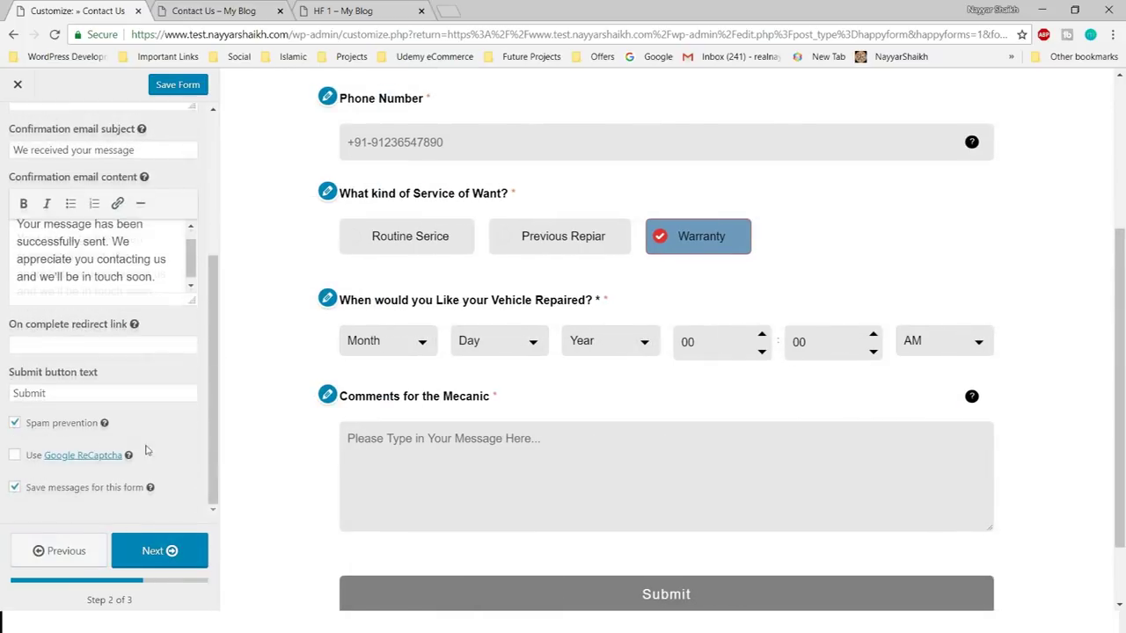
{"action": "left_click", "coordinate": [93, 351]}
{"action": "left_click_drag", "start_coordinate": [16, 337], "coordinate": [119, 327]}
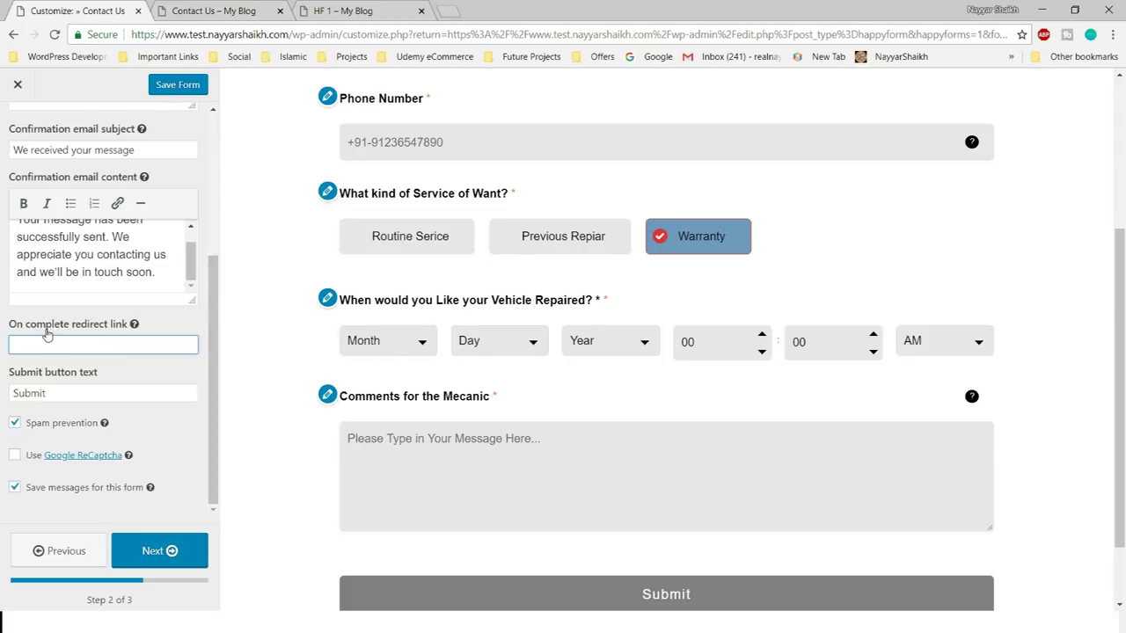
{"action": "left_click", "coordinate": [220, 9]}
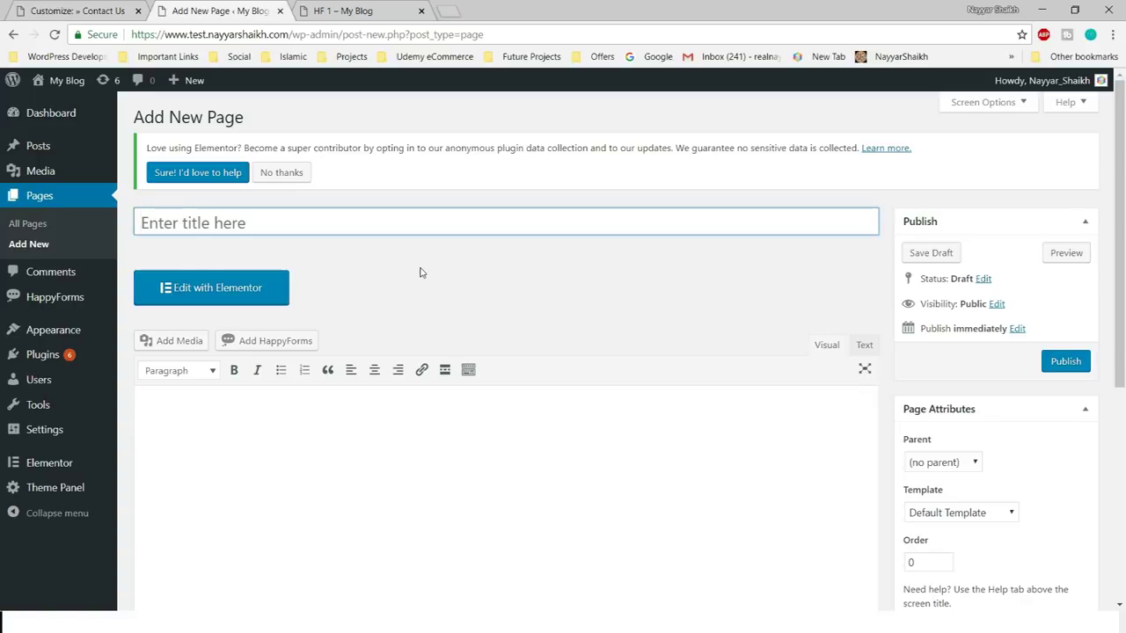
- Create a page titled 'Confirmation' with placeholder body text and Full Width layout, and publish it
{"action": "type", "text": "Confi"}
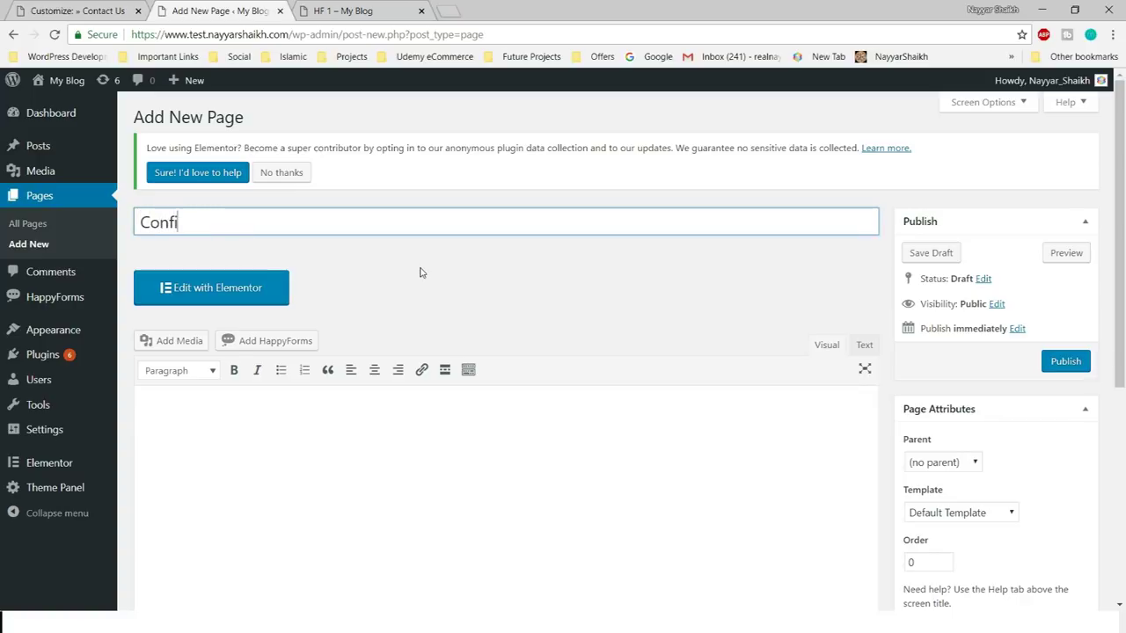
{"action": "type", "text": "rmation"}
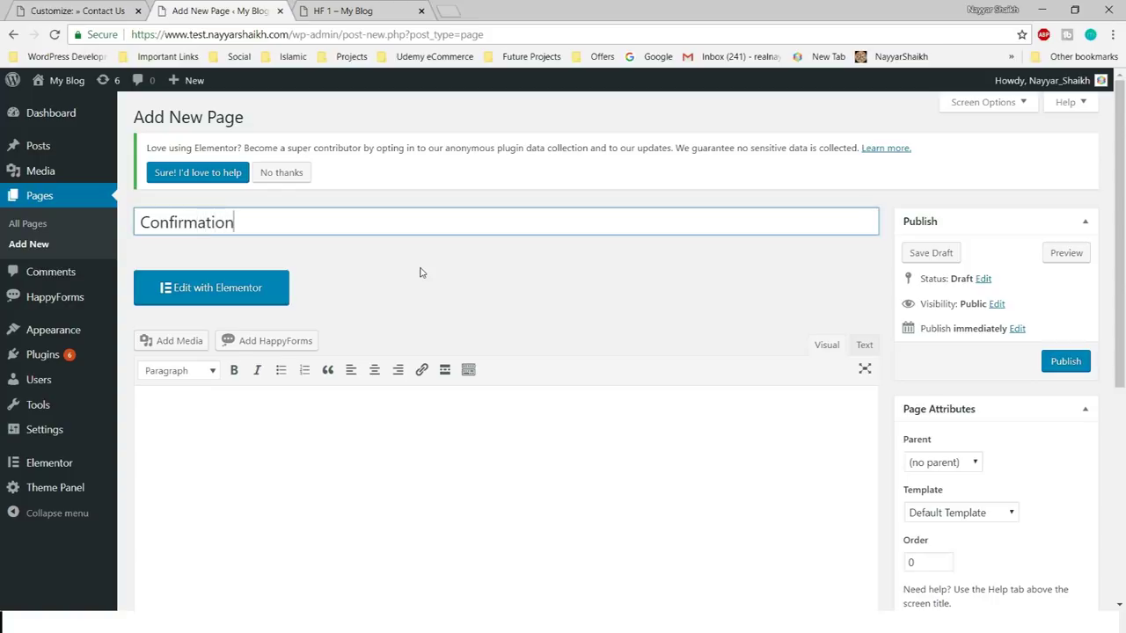
{"action": "left_click", "coordinate": [419, 525]}
{"action": "scroll", "coordinate": [434, 530], "scroll_direction": "down", "scroll_amount": 3}
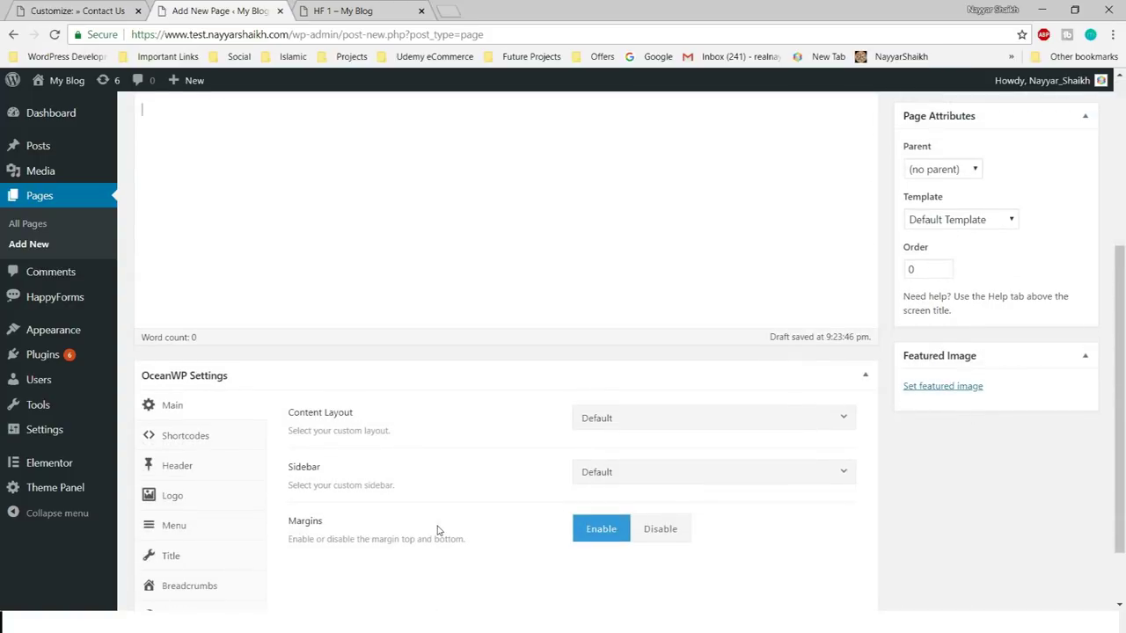
{"action": "scroll", "coordinate": [437, 525], "scroll_direction": "up", "scroll_amount": 2}
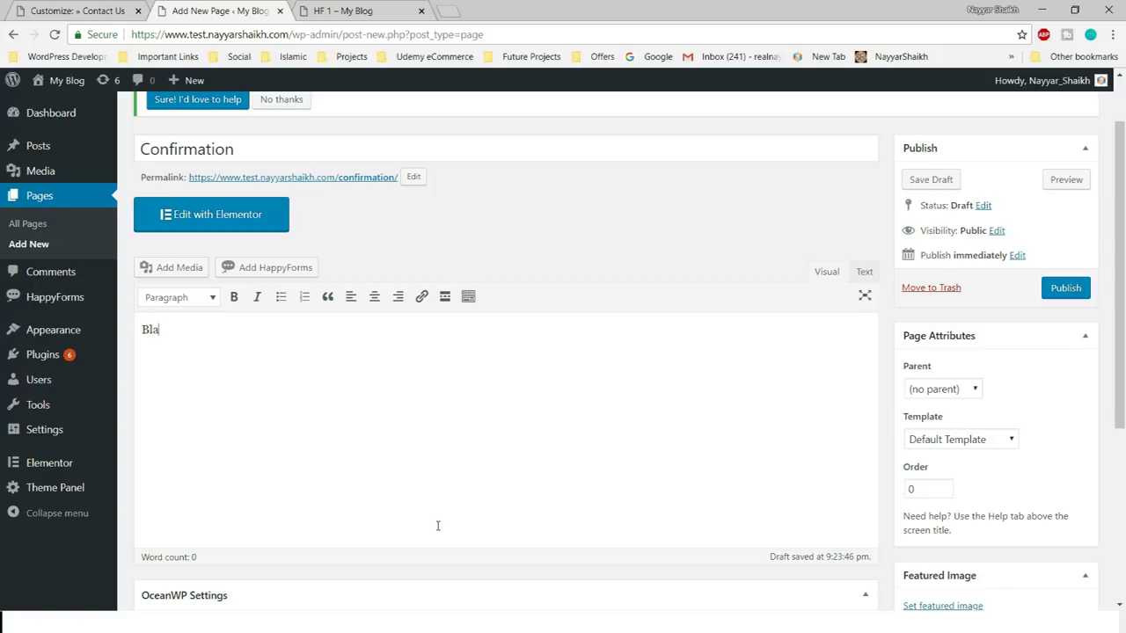
{"action": "type", "text": "askndfaso siajfan cfdsniu asdinbvcfsaiudnfiuasdn"}
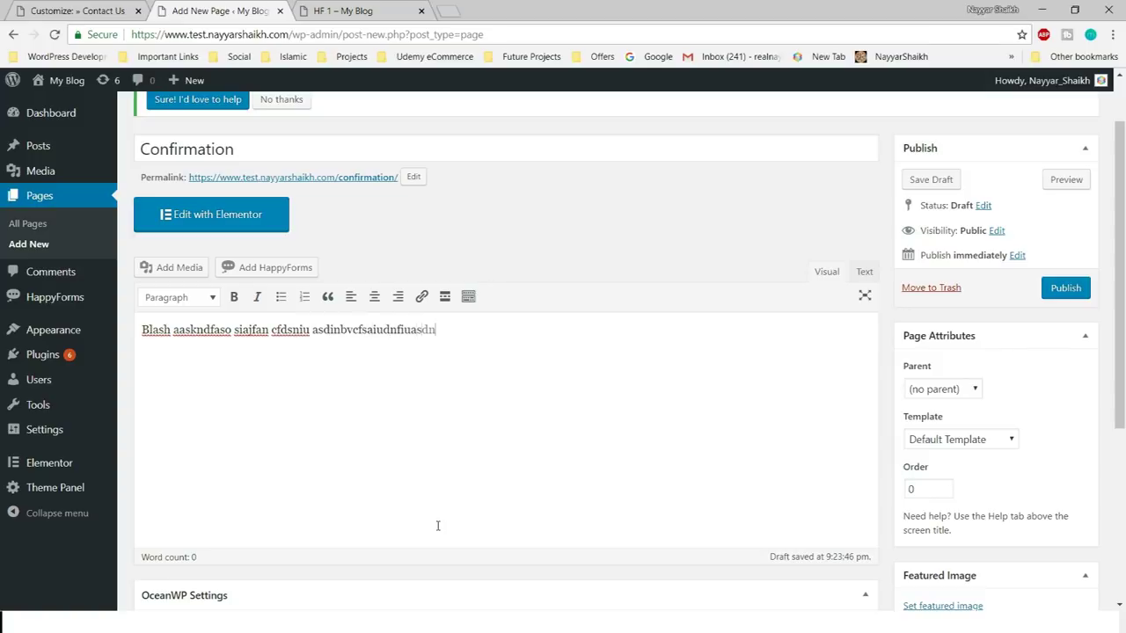
{"action": "scroll", "coordinate": [438, 525], "scroll_direction": "down", "scroll_amount": 4}
{"action": "left_click", "coordinate": [642, 339]}
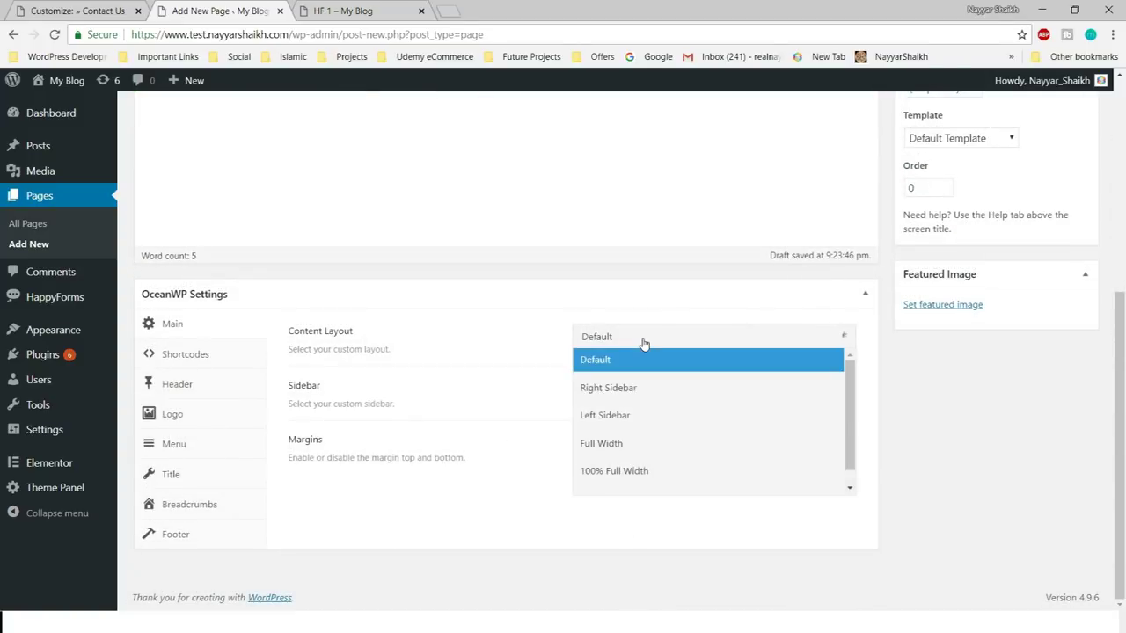
{"action": "left_click", "coordinate": [666, 451]}
{"action": "scroll", "coordinate": [698, 555], "scroll_direction": "up", "scroll_amount": 10}
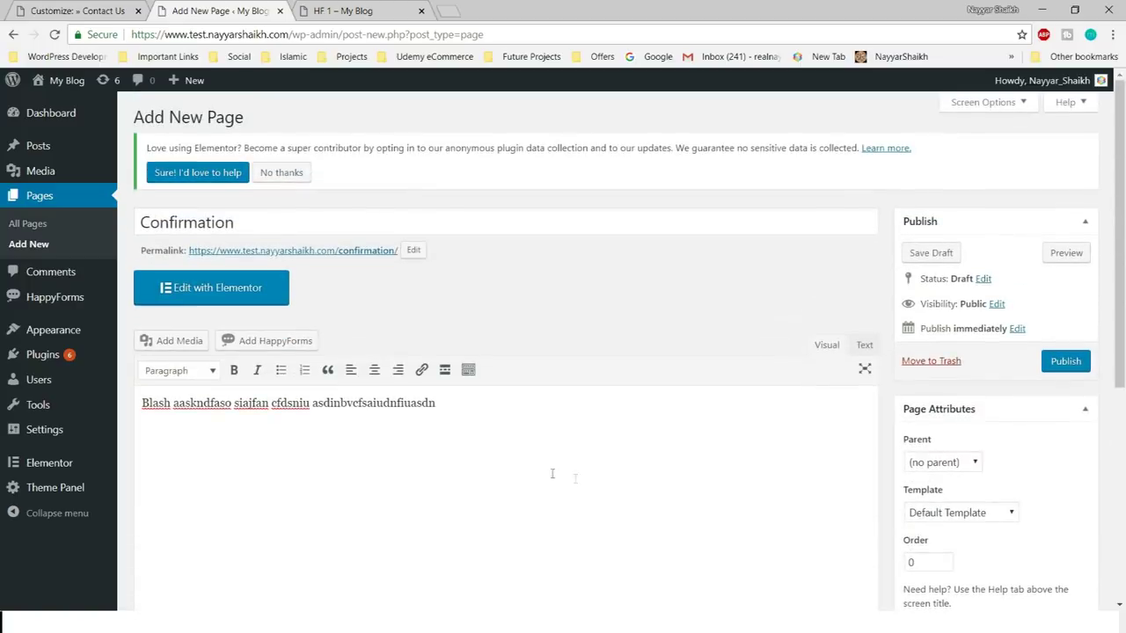
{"action": "left_click", "coordinate": [1065, 361]}
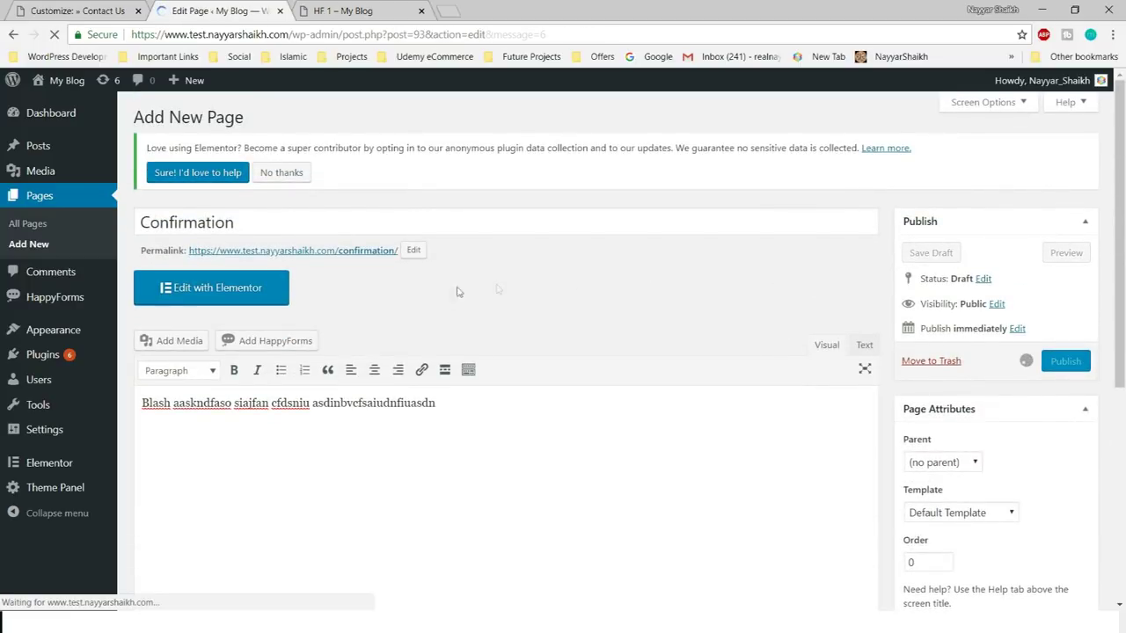
- Open the published Confirmation page in a new tab and select its address to copy
{"action": "right_click", "coordinate": [240, 218]}
{"action": "right_click", "coordinate": [236, 217]}
{"action": "left_click", "coordinate": [237, 230]}
{"action": "key", "text": "ctrl+Tab"}
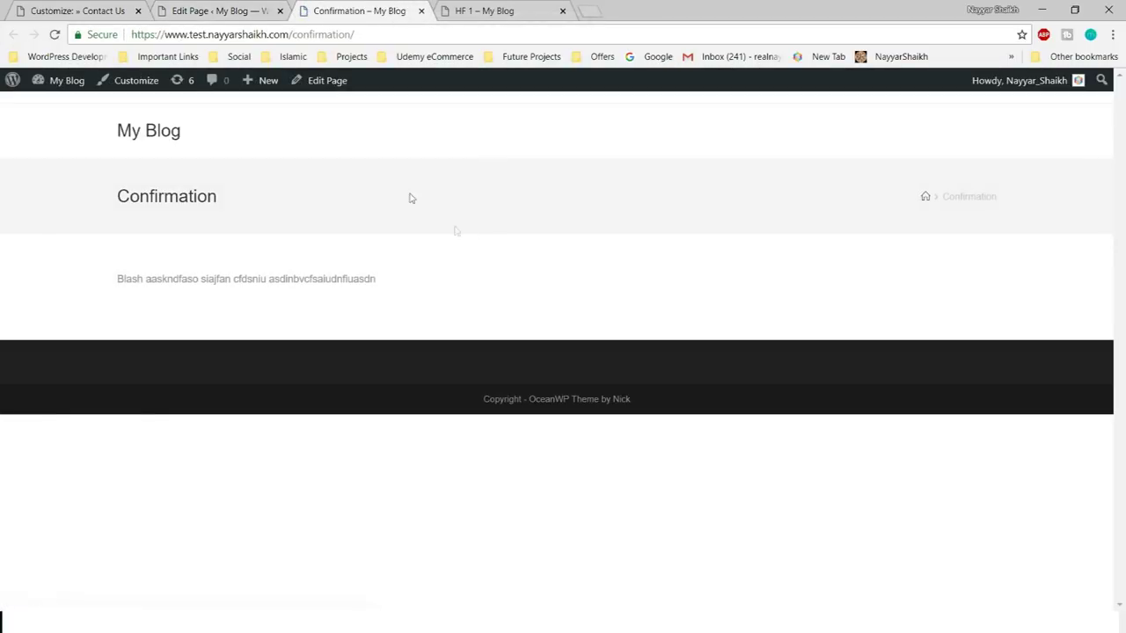
{"action": "left_click", "coordinate": [199, 7]}
{"action": "scroll", "coordinate": [264, 333], "scroll_direction": "down", "scroll_amount": 3}
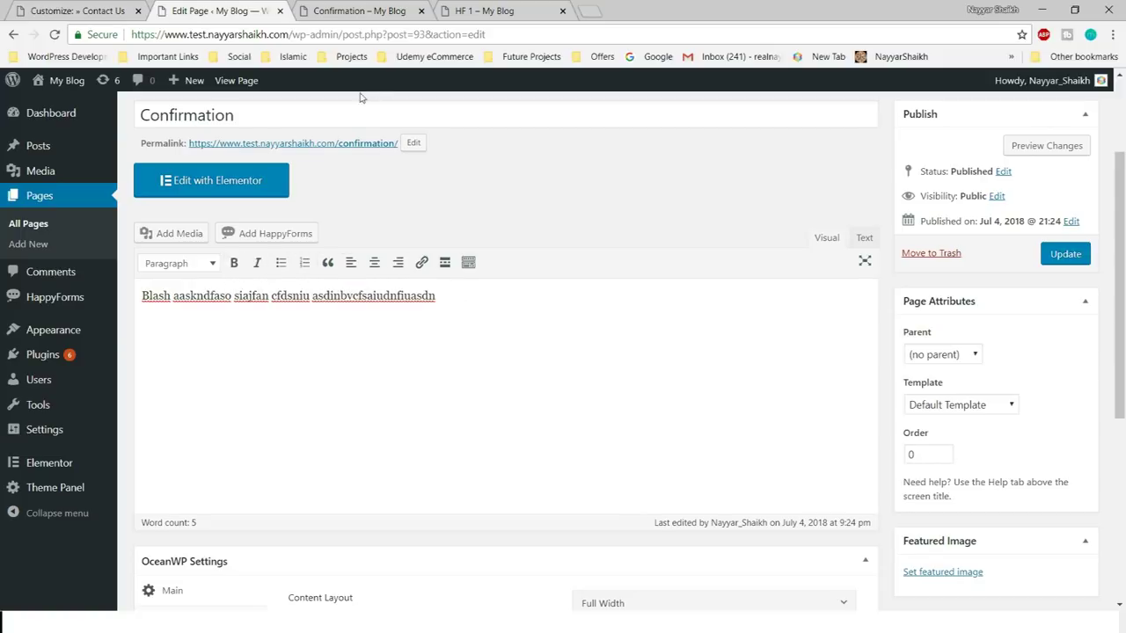
{"action": "scroll", "coordinate": [457, 495], "scroll_direction": "up", "scroll_amount": 2}
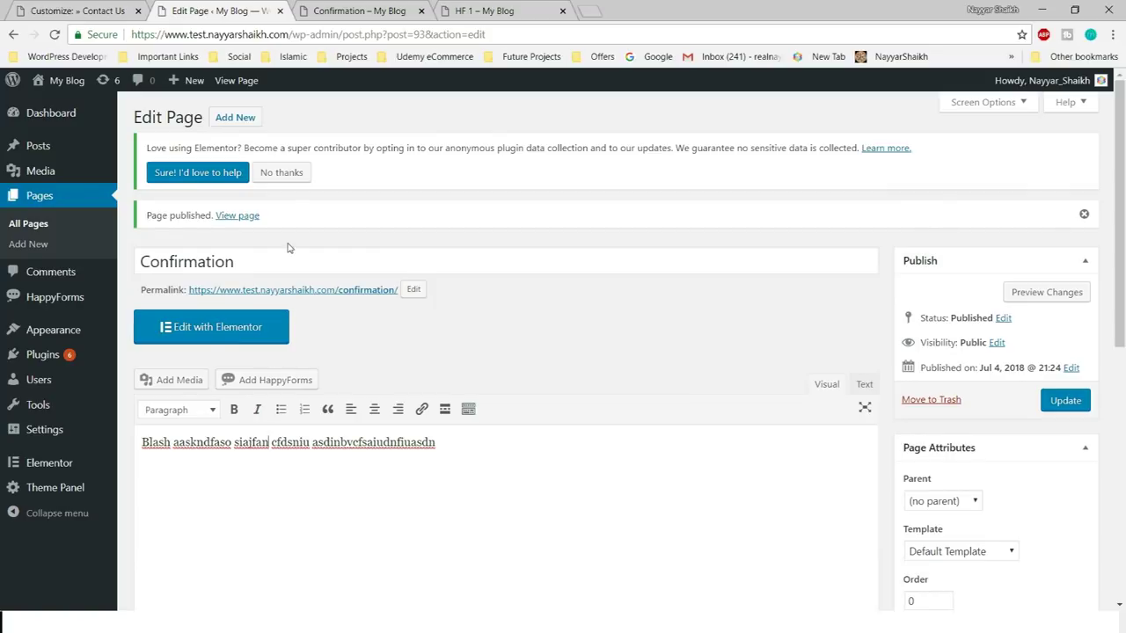
{"action": "left_click", "coordinate": [335, 6]}
{"action": "left_click", "coordinate": [337, 34]}
{"action": "key", "text": "ctrl+c"}
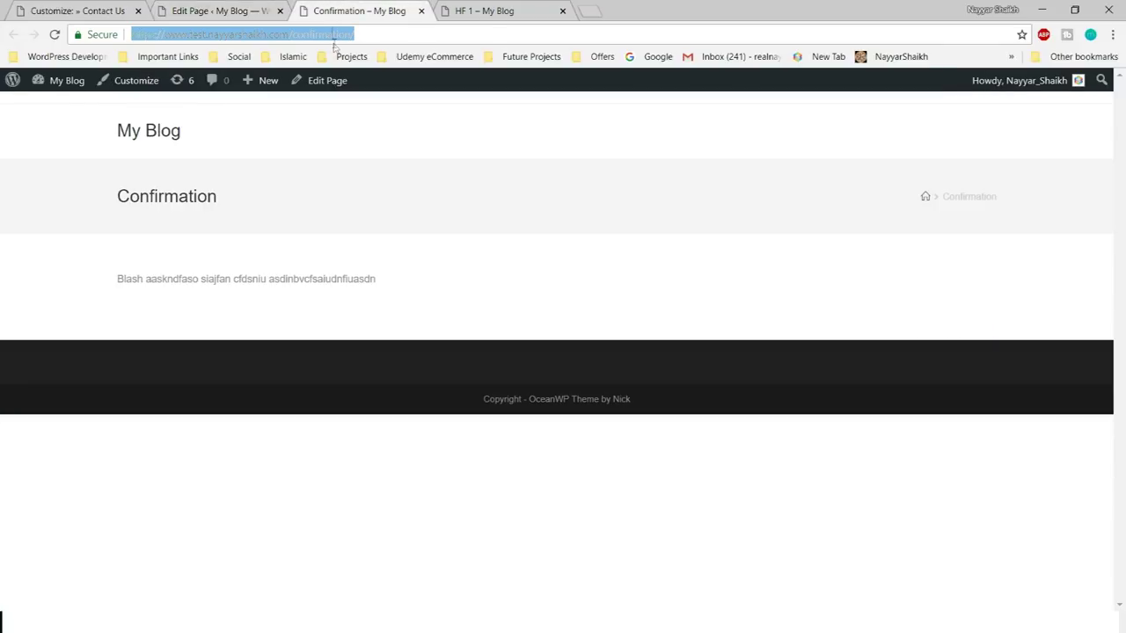
- Paste the Confirmation URL as the on-complete redirect link and open Google ReCaptcha in a new tab
{"action": "left_click", "coordinate": [132, 7]}
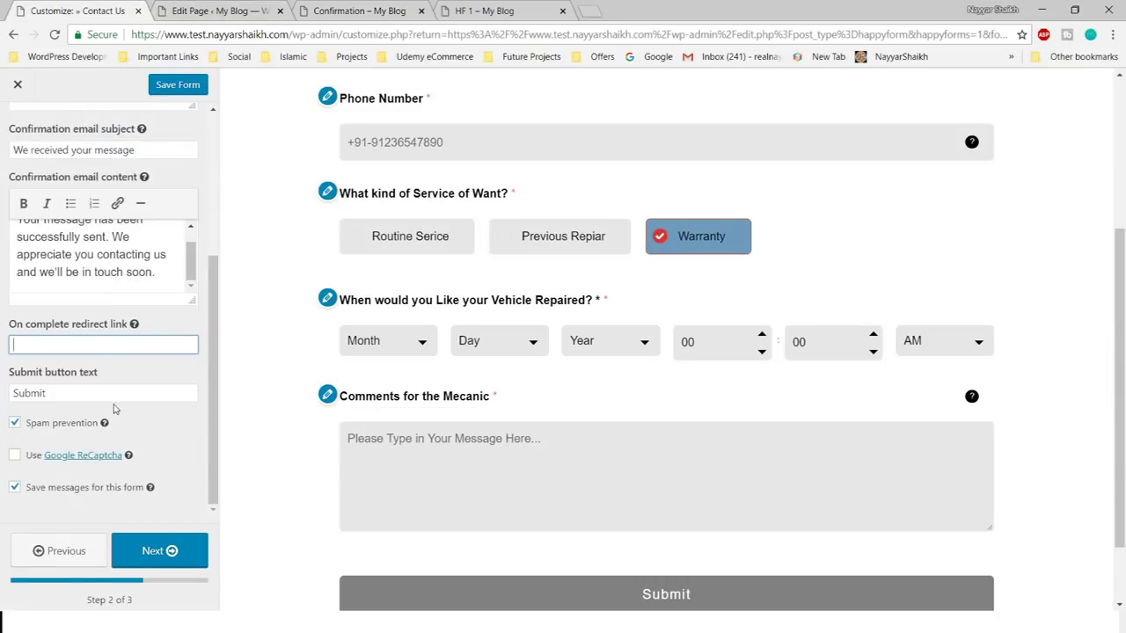
{"action": "key", "text": "ctrl+v"}
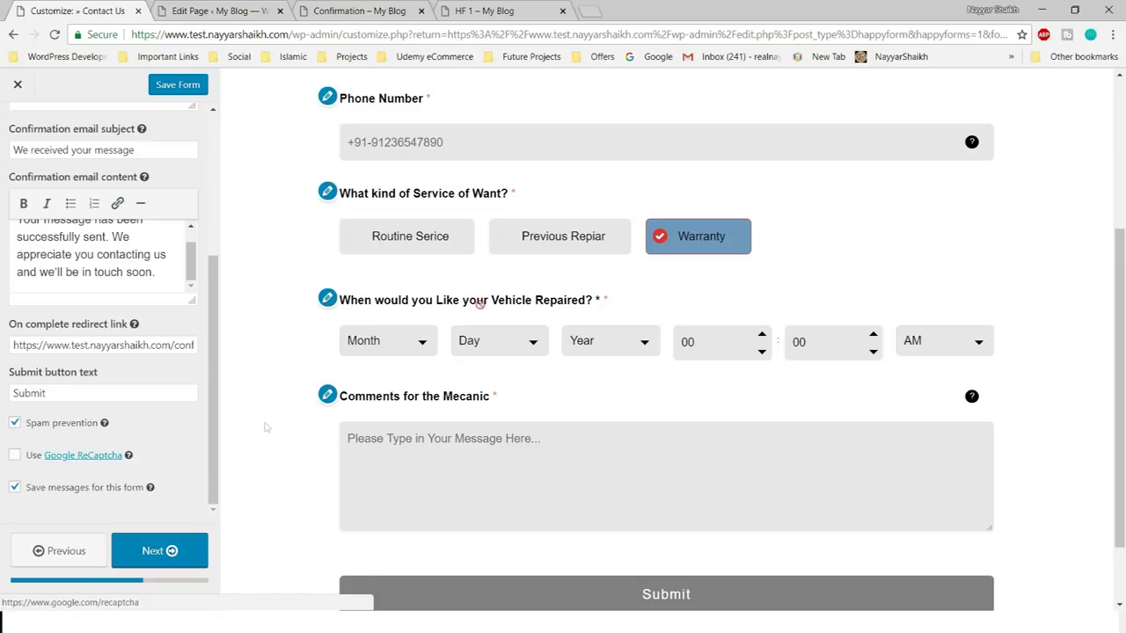
{"action": "right_click", "coordinate": [96, 451]}
{"action": "left_click", "coordinate": [141, 458]}
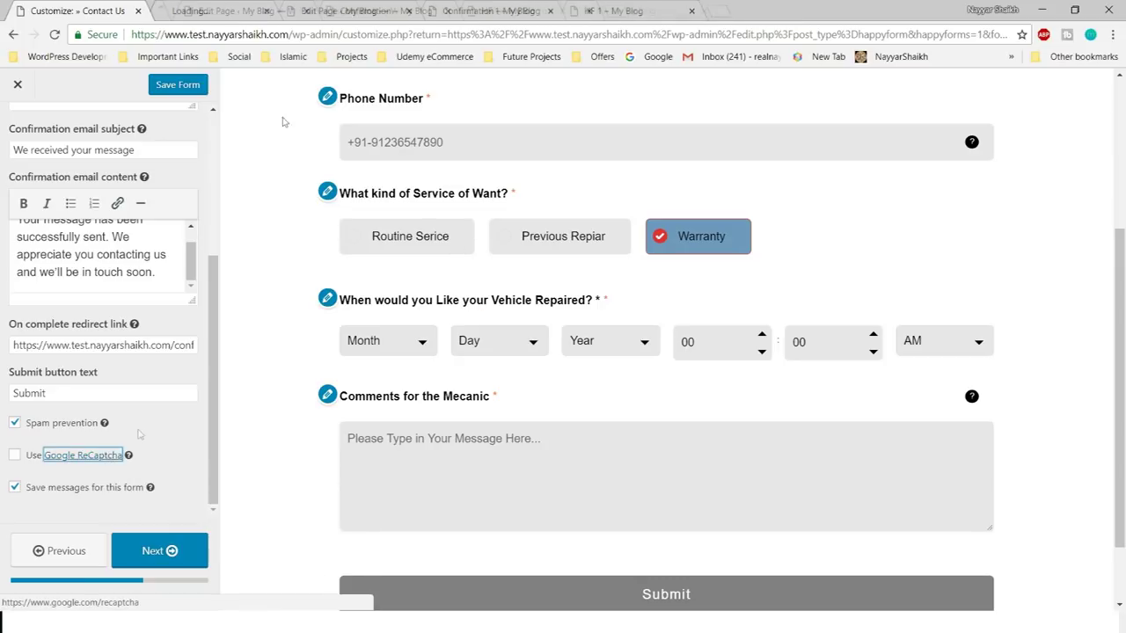
{"action": "left_click", "coordinate": [201, 7]}
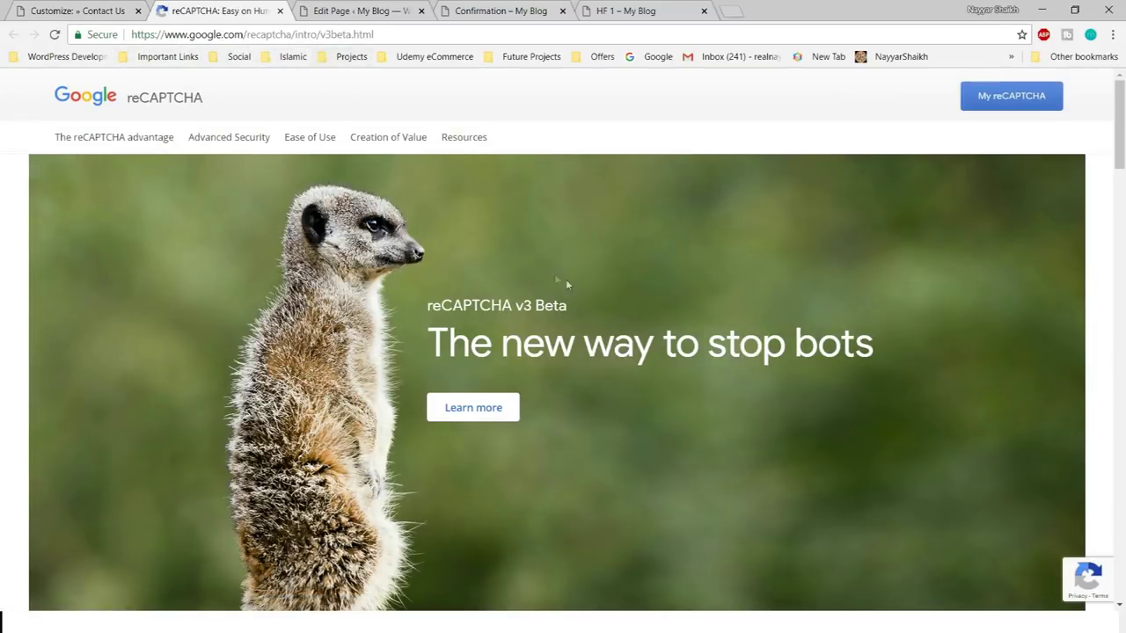
- Go to the reCAPTCHA admin console, view the existing test.nayyarshaikh.com entry, then return to registration
{"action": "left_click", "coordinate": [1005, 98]}
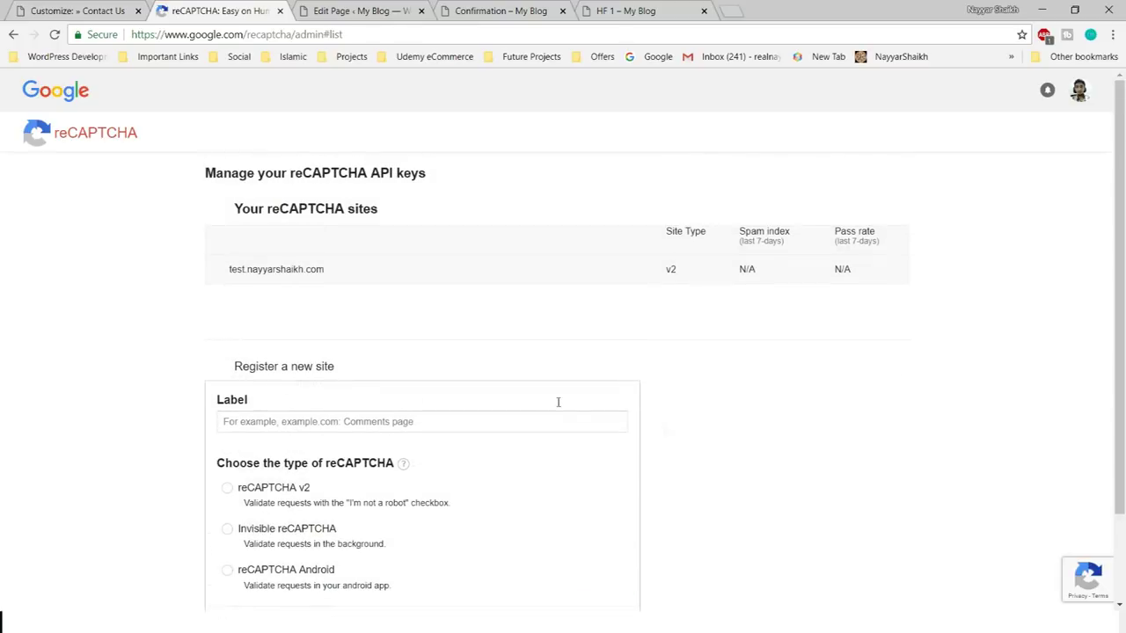
{"action": "left_click", "coordinate": [61, 11]}
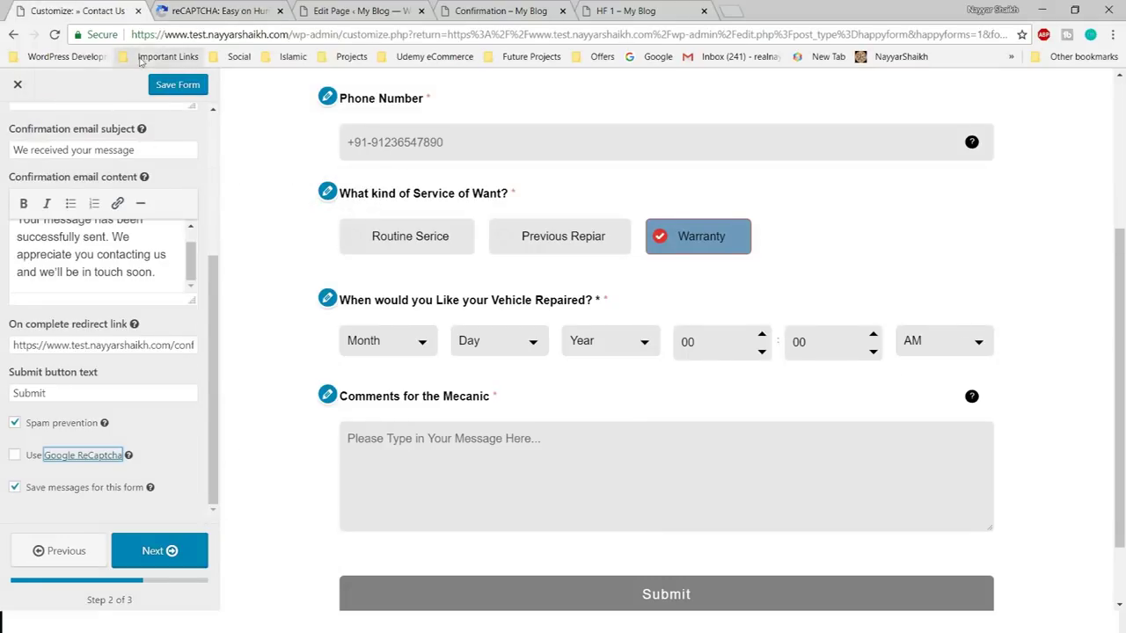
{"action": "left_click", "coordinate": [211, 7]}
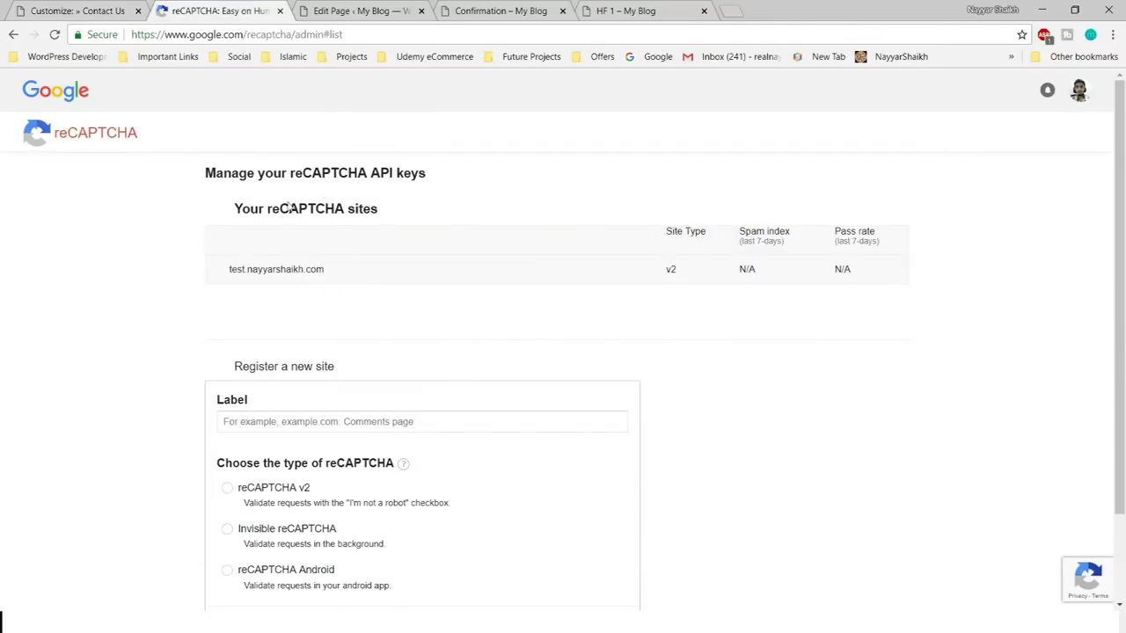
{"action": "left_click_drag", "start_coordinate": [228, 280], "coordinate": [302, 282]}
{"action": "left_click", "coordinate": [326, 284]}
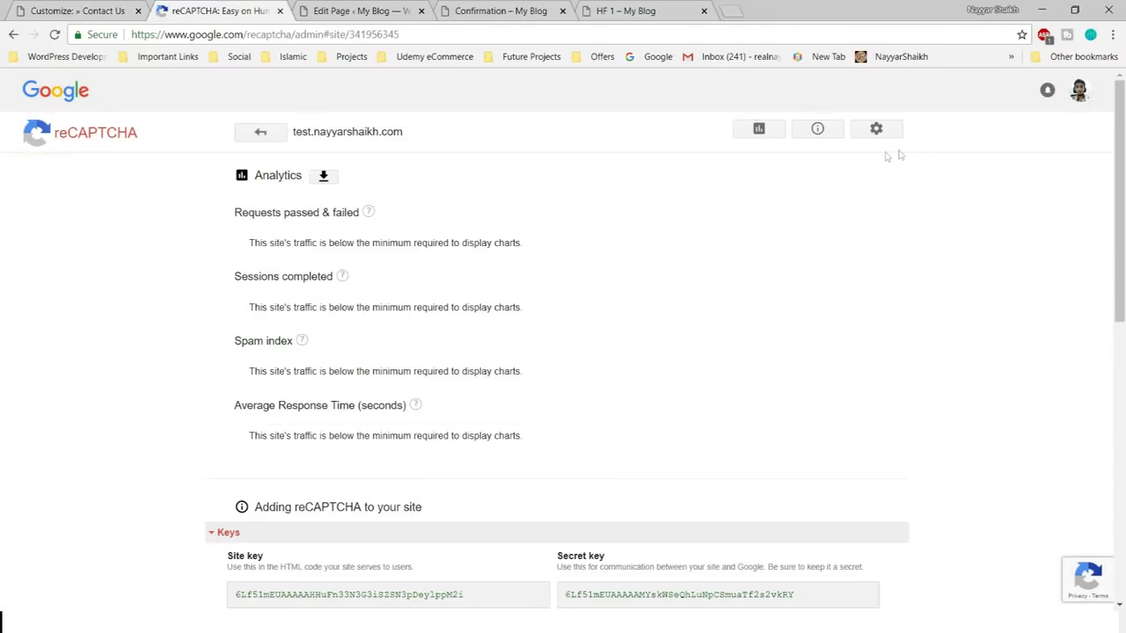
{"action": "left_click", "coordinate": [12, 35]}
{"action": "scroll", "coordinate": [668, 399], "scroll_direction": "down", "scroll_amount": 2}
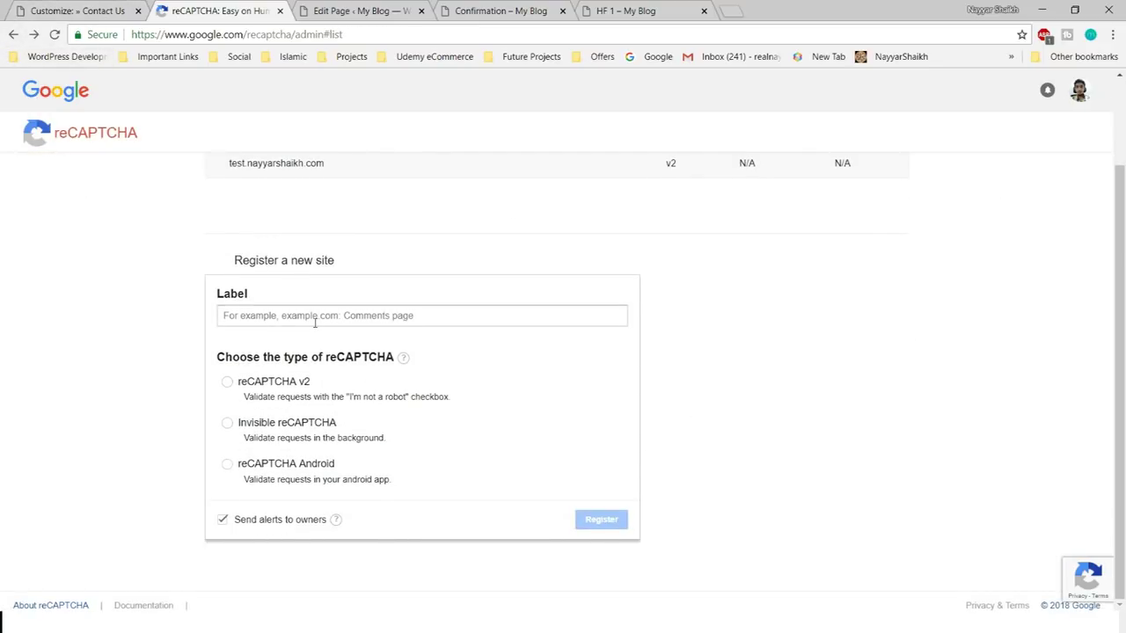
{"action": "left_click", "coordinate": [379, 318]}
- Copy the blog's base web address from the customizer and select reCAPTCHA v2 as the type
{"action": "left_click", "coordinate": [112, 16]}
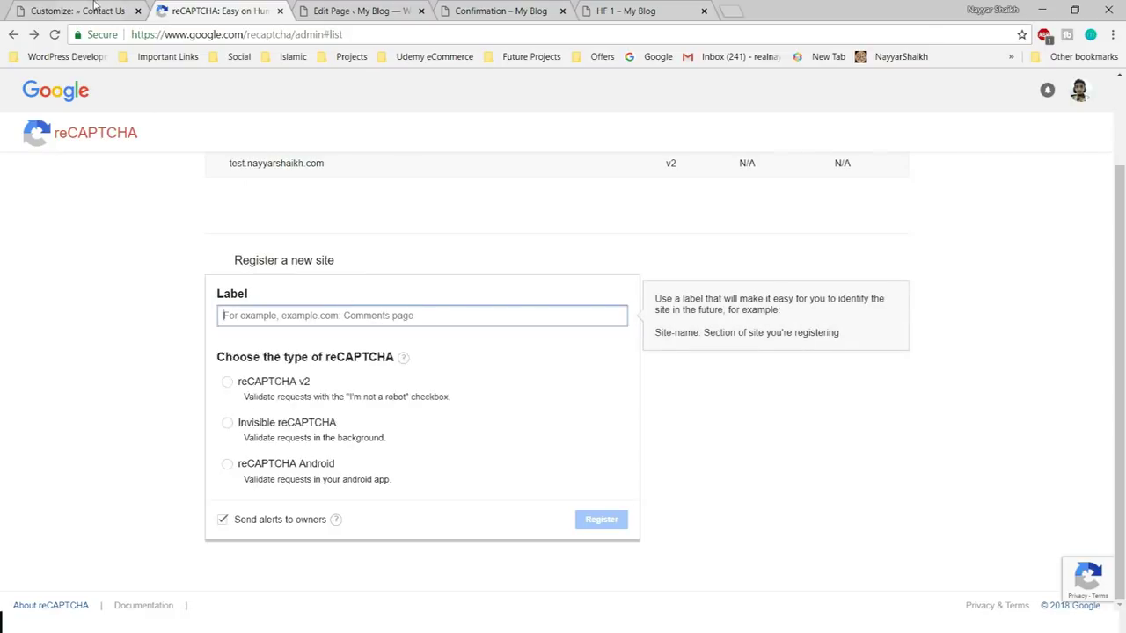
{"action": "left_click", "coordinate": [140, 35]}
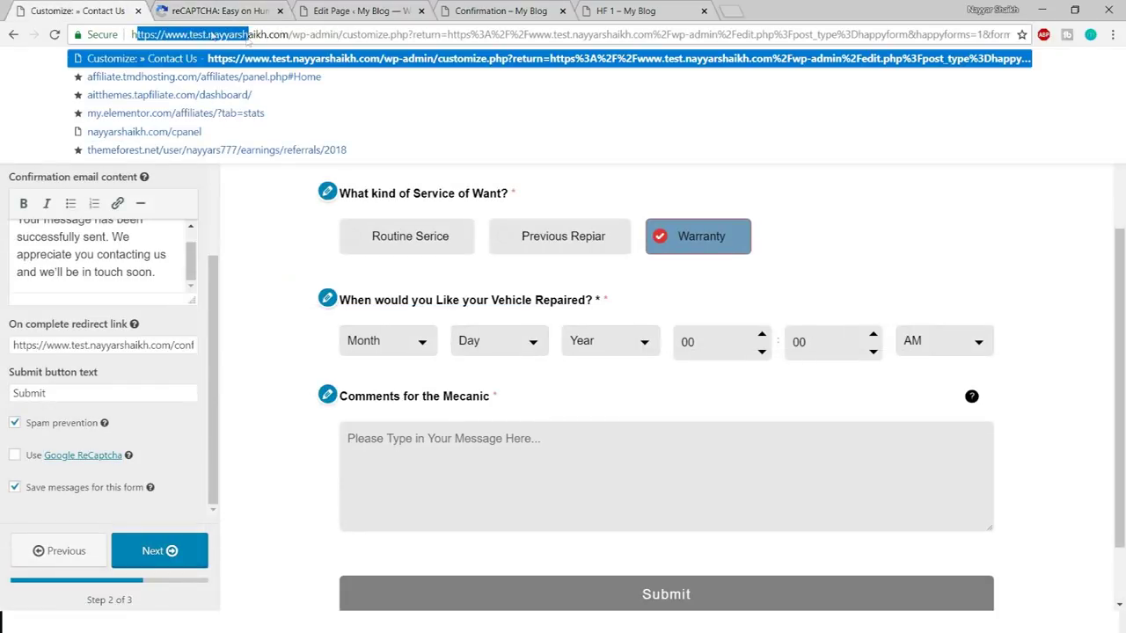
{"action": "left_click_drag", "start_coordinate": [132, 34], "coordinate": [292, 35]}
{"action": "key", "text": "ctrl+c"}
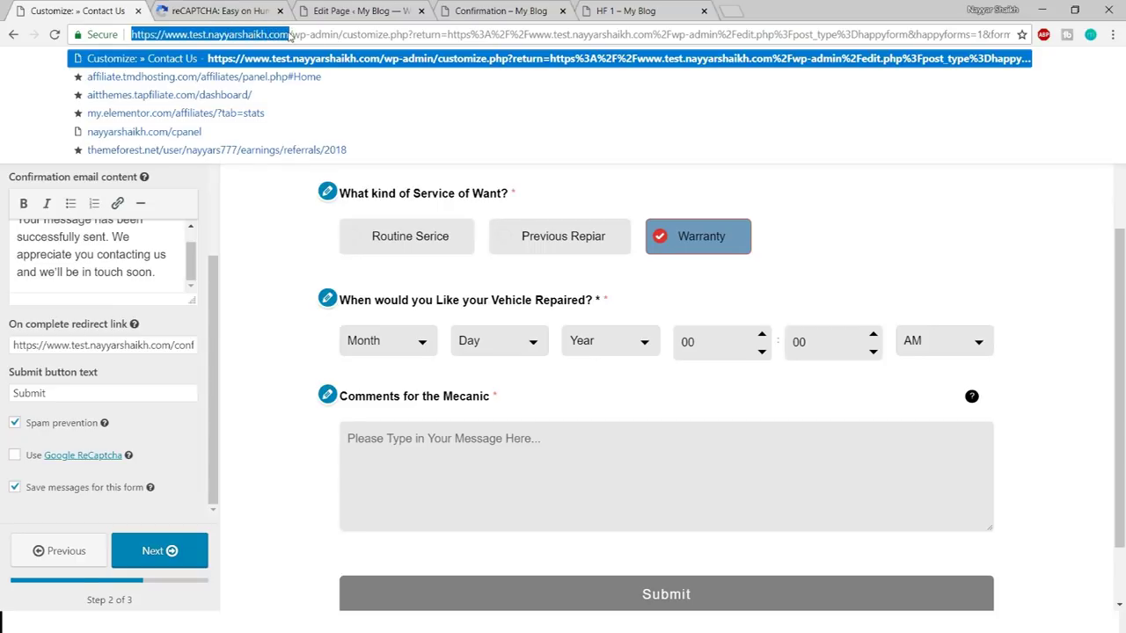
{"action": "left_click", "coordinate": [318, 9]}
{"action": "left_click", "coordinate": [481, 8]}
{"action": "left_click", "coordinate": [730, 10]}
{"action": "left_click", "coordinate": [624, 11]}
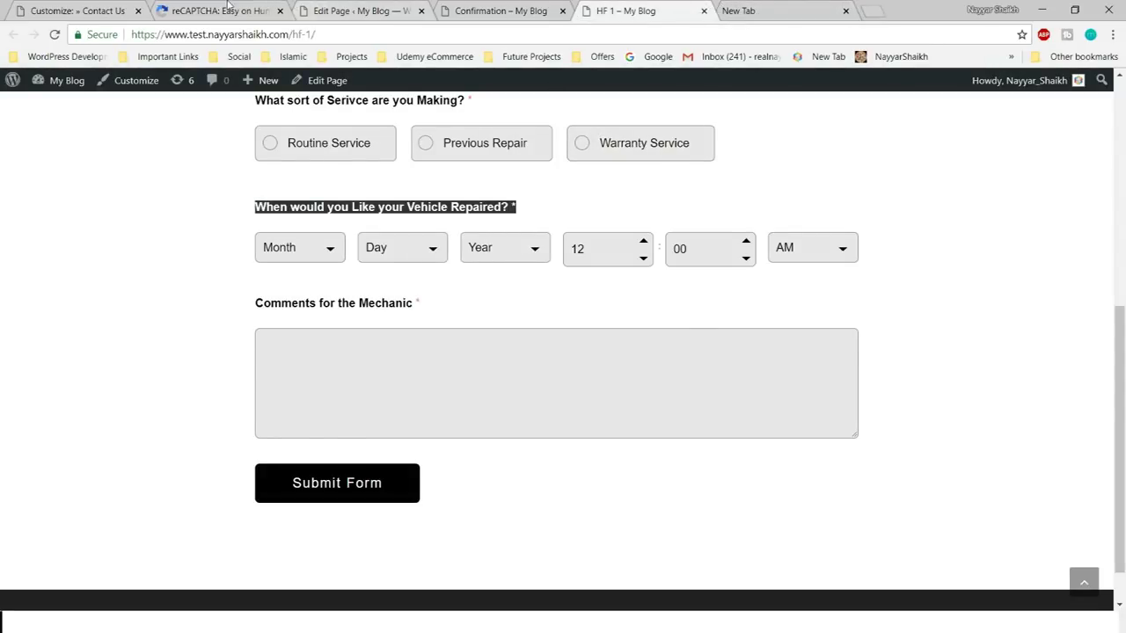
{"action": "left_click", "coordinate": [227, 7]}
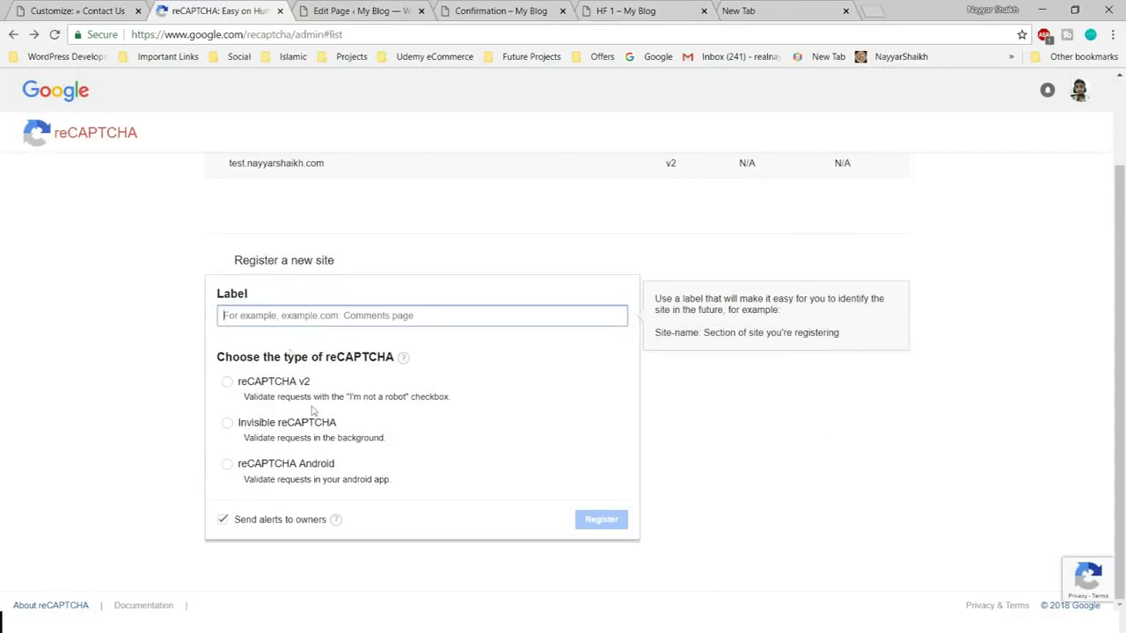
{"action": "scroll", "coordinate": [294, 460], "scroll_direction": "up", "scroll_amount": 1}
{"action": "left_click", "coordinate": [269, 463]}
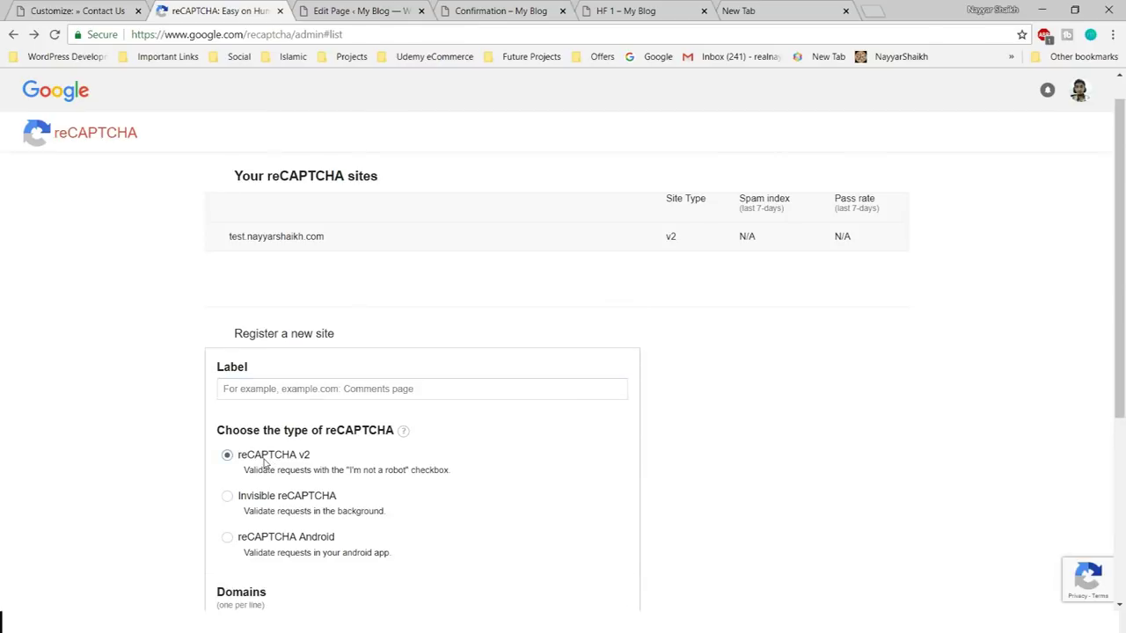
{"action": "scroll", "coordinate": [404, 464], "scroll_direction": "down", "scroll_amount": 1}
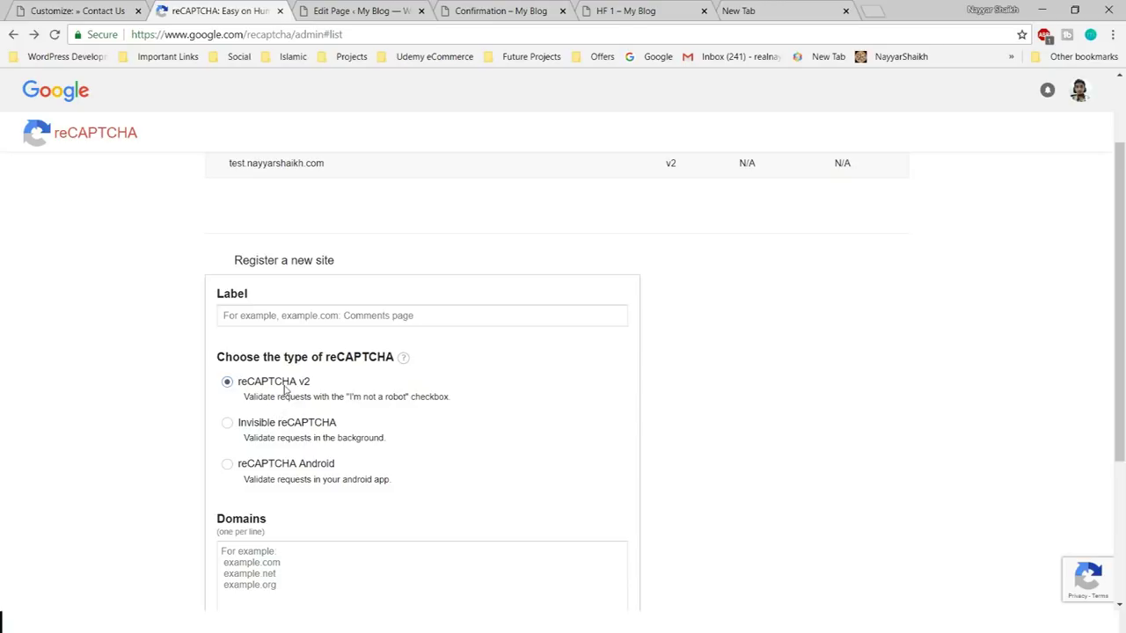
{"action": "scroll", "coordinate": [284, 389], "scroll_direction": "down", "scroll_amount": 2}
{"action": "scroll", "coordinate": [346, 372], "scroll_direction": "up", "scroll_amount": 1}
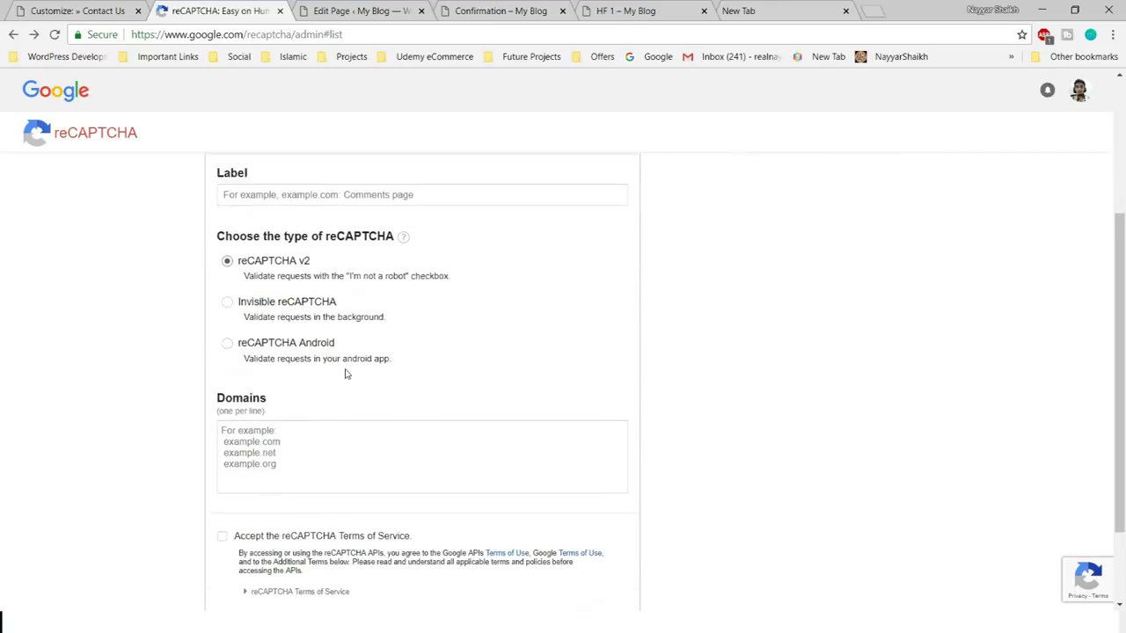
{"action": "left_click", "coordinate": [360, 249]}
{"action": "key", "text": "ctrl+v"}
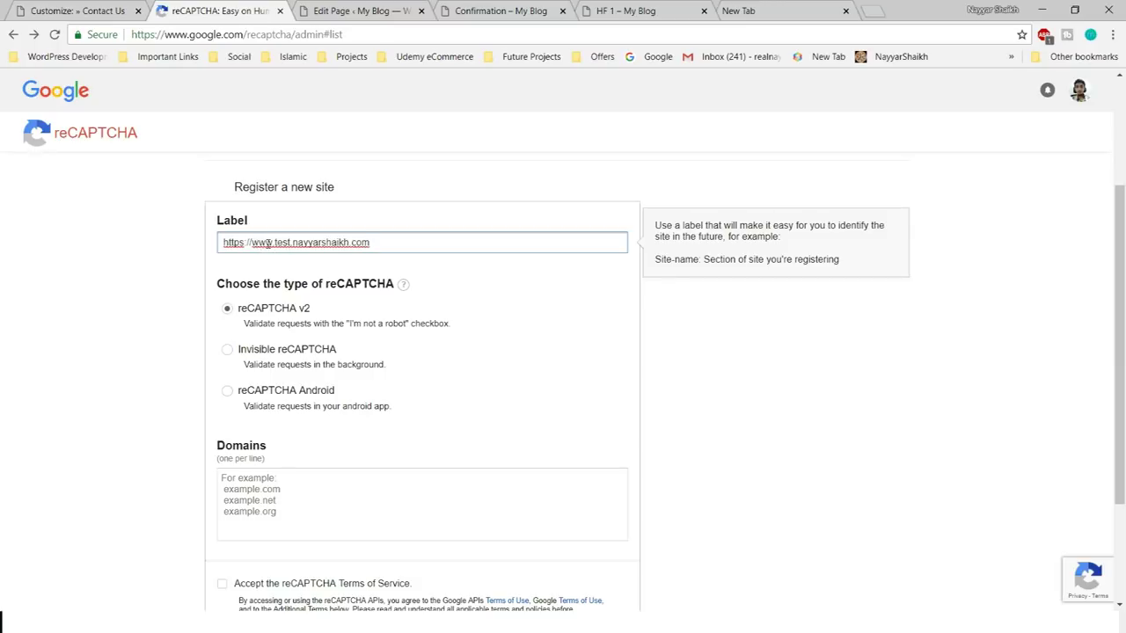
{"action": "left_click_drag", "start_coordinate": [275, 243], "coordinate": [87, 269]}
{"action": "key", "text": "BackSpace"}
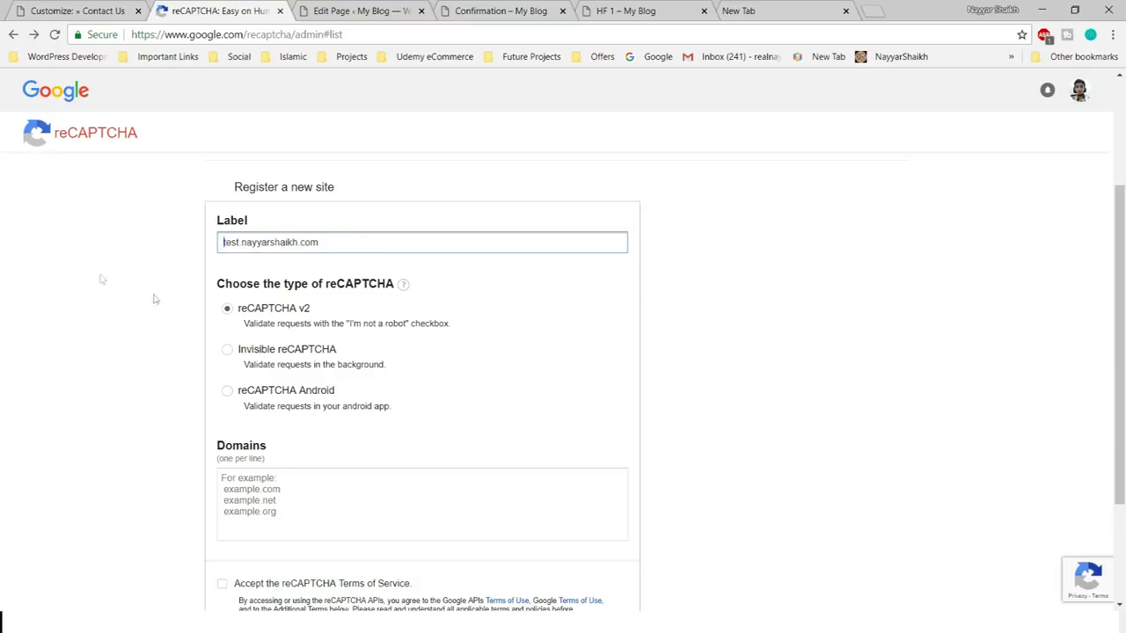
{"action": "double_click", "coordinate": [358, 247]}
{"action": "key", "text": "ctrl+c"}
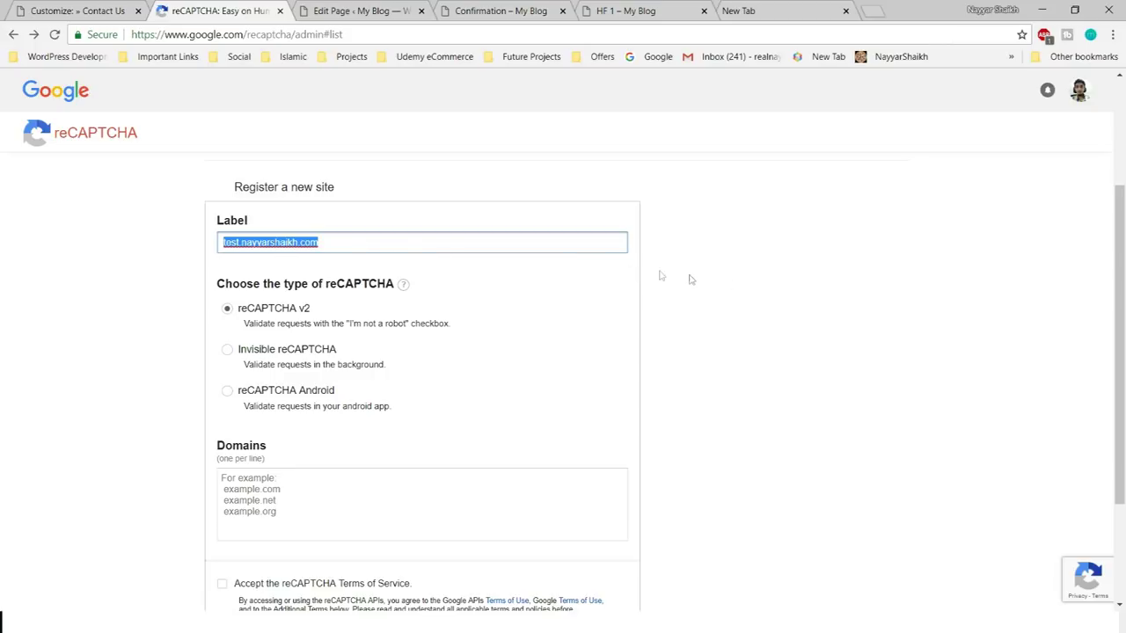
{"action": "left_click", "coordinate": [792, 352]}
{"action": "scroll", "coordinate": [794, 381], "scroll_direction": "down", "scroll_amount": 3}
{"action": "left_click", "coordinate": [414, 317]}
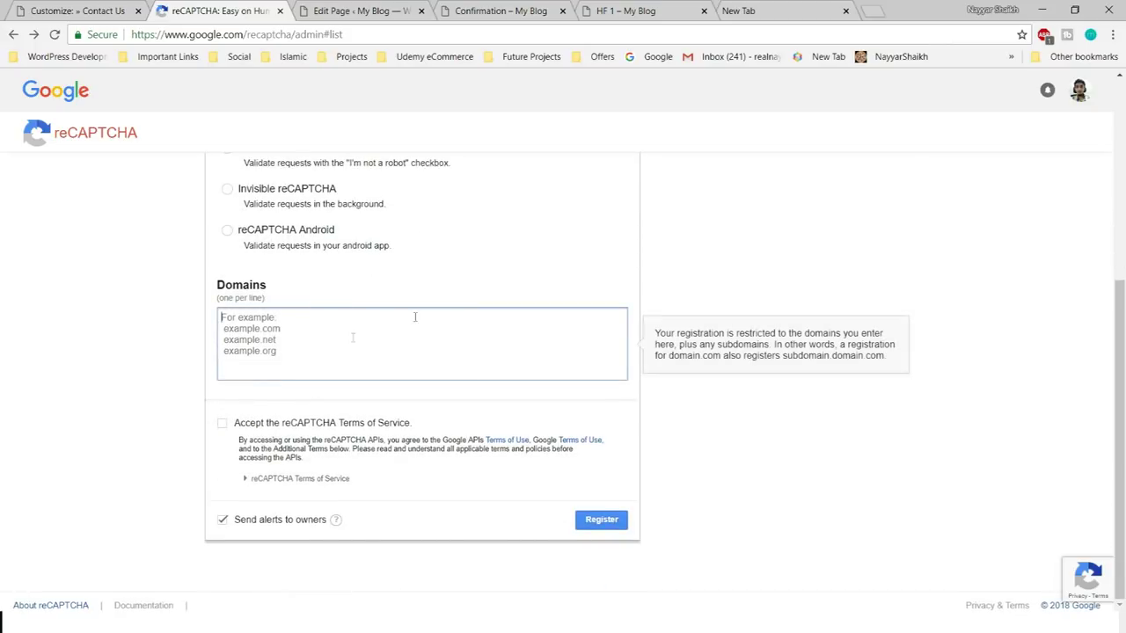
{"action": "key", "text": "ctrl+v"}
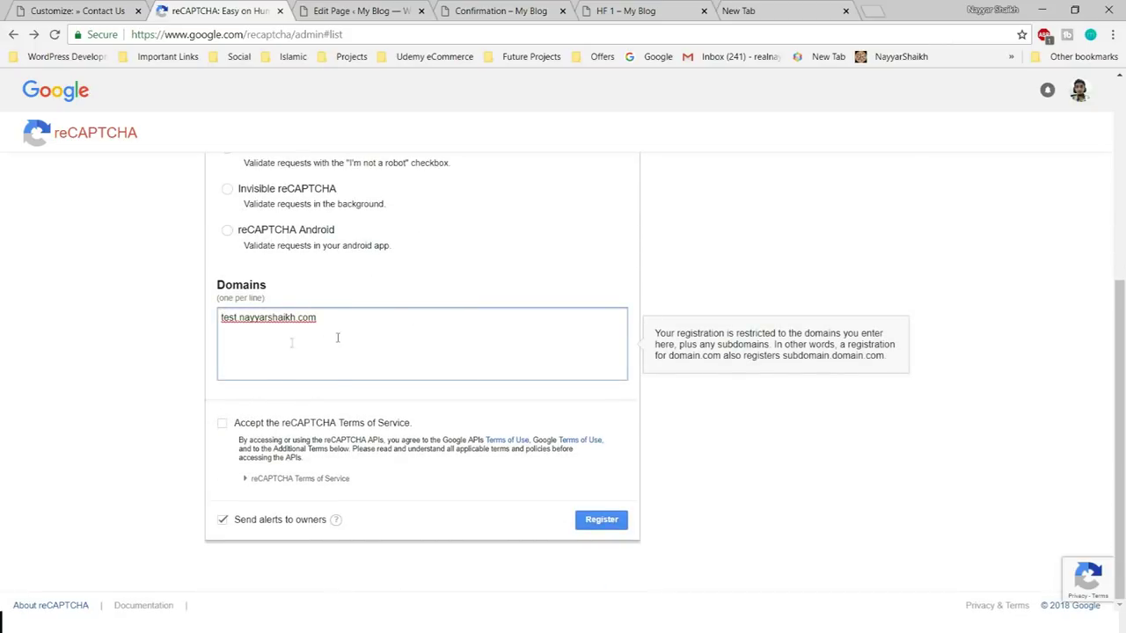
- Accept the Terms of Service, register the site, and copy the new site key
{"action": "left_click", "coordinate": [224, 425]}
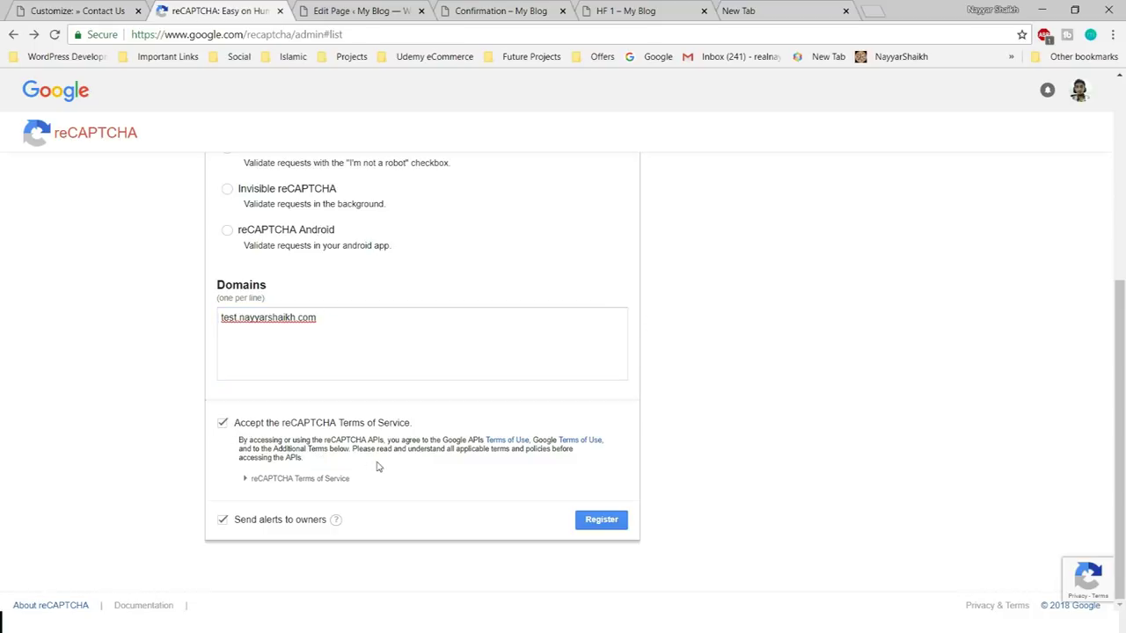
{"action": "left_click", "coordinate": [606, 523]}
{"action": "scroll", "coordinate": [634, 550], "scroll_direction": "down", "scroll_amount": 3}
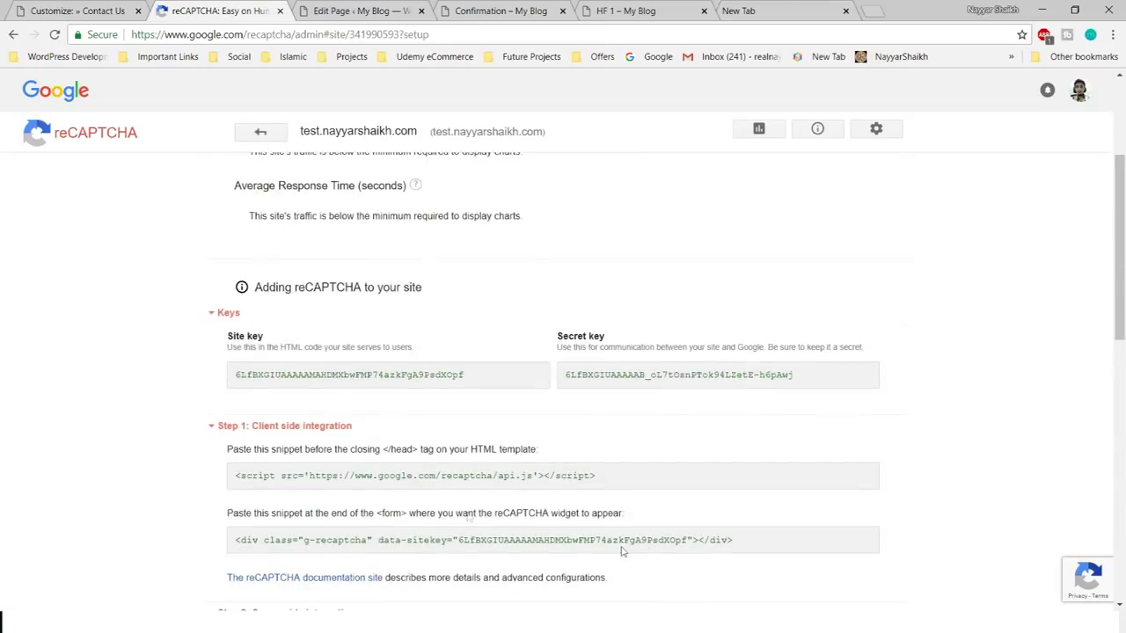
{"action": "scroll", "coordinate": [741, 337], "scroll_direction": "down", "scroll_amount": 2}
{"action": "scroll", "coordinate": [492, 372], "scroll_direction": "up", "scroll_amount": 1}
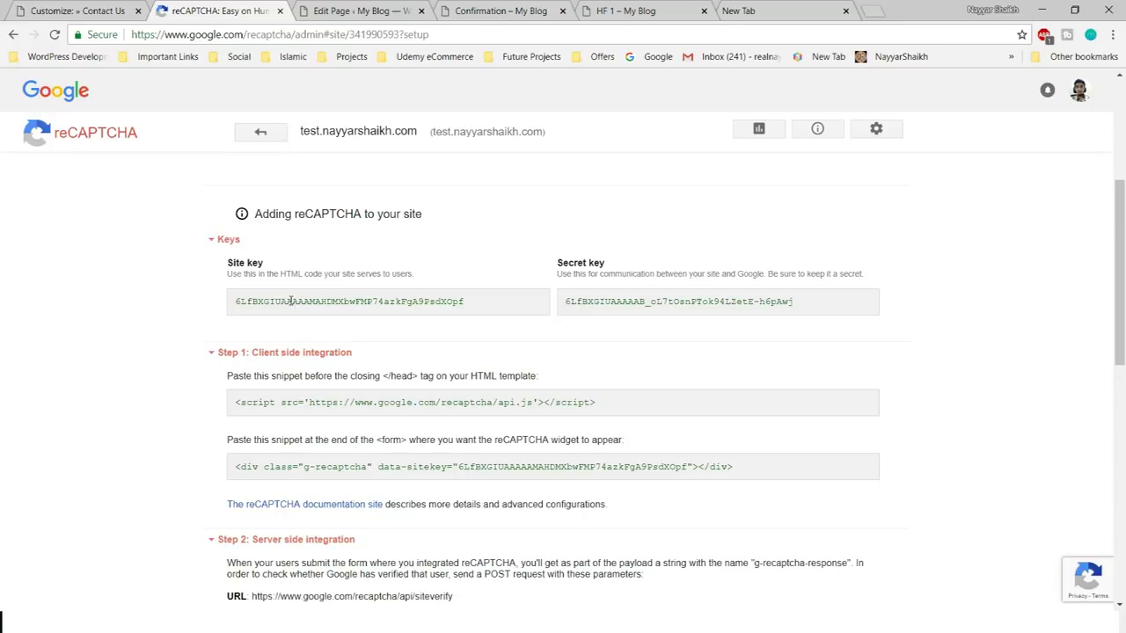
{"action": "double_click", "coordinate": [340, 301]}
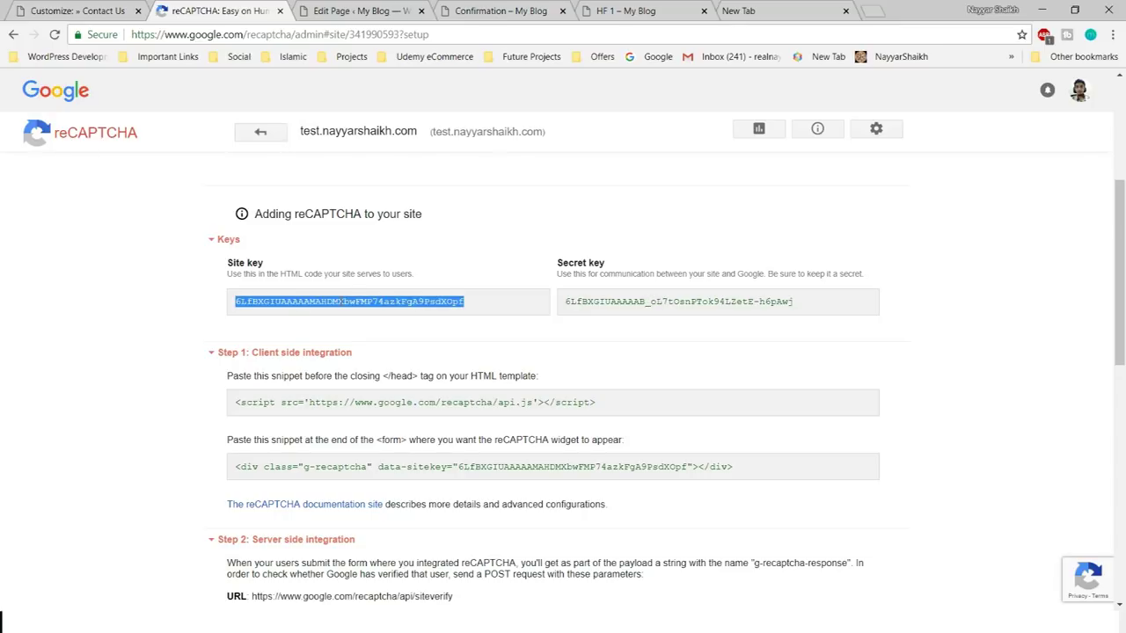
{"action": "left_click", "coordinate": [140, 5]}
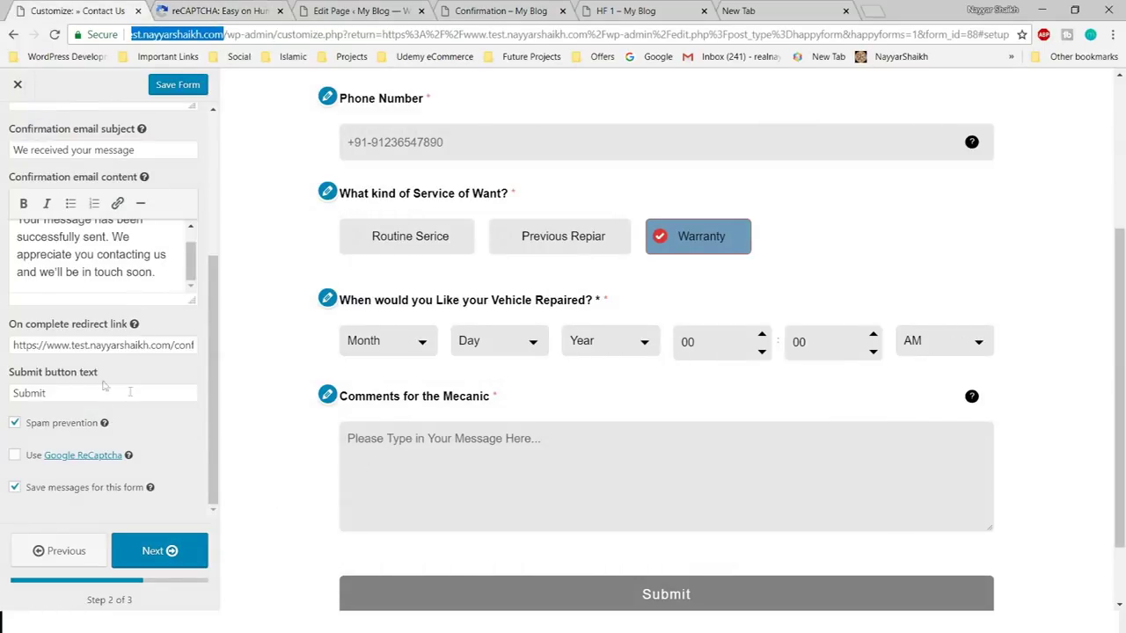
- Enable Google ReCaptcha, paste the copied site key and secret key, then advance and save the form
{"action": "left_click", "coordinate": [78, 456]}
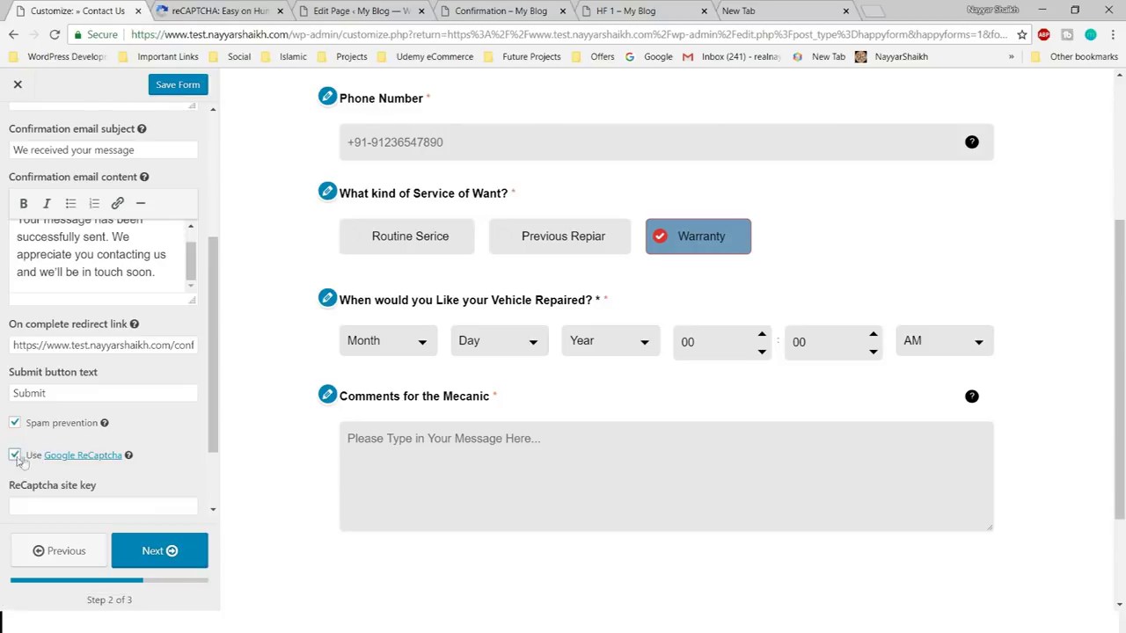
{"action": "left_click", "coordinate": [88, 407]}
{"action": "key", "text": "ctrl+v"}
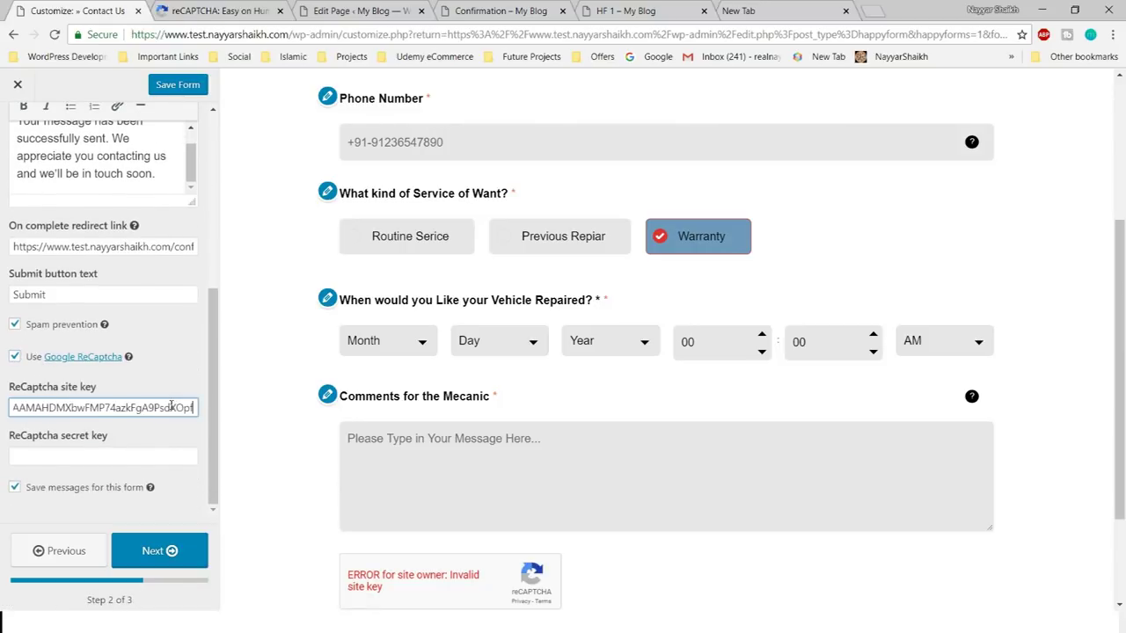
{"action": "left_click", "coordinate": [283, 9]}
{"action": "double_click", "coordinate": [672, 301]}
{"action": "left_click", "coordinate": [88, 9]}
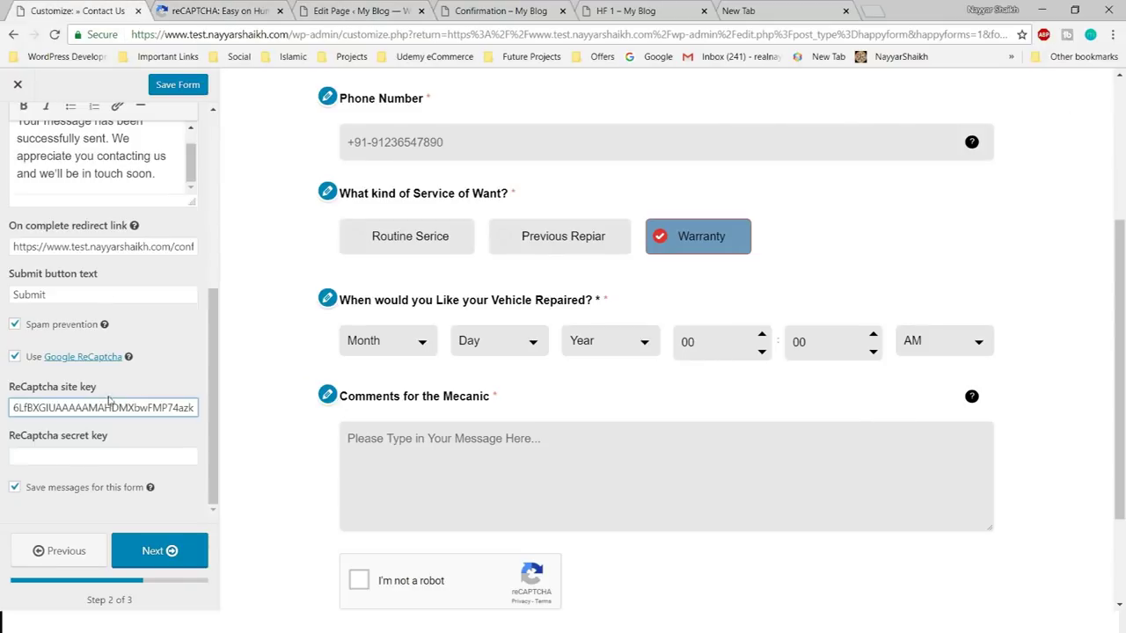
{"action": "left_click", "coordinate": [84, 457]}
{"action": "key", "text": "ctrl+v"}
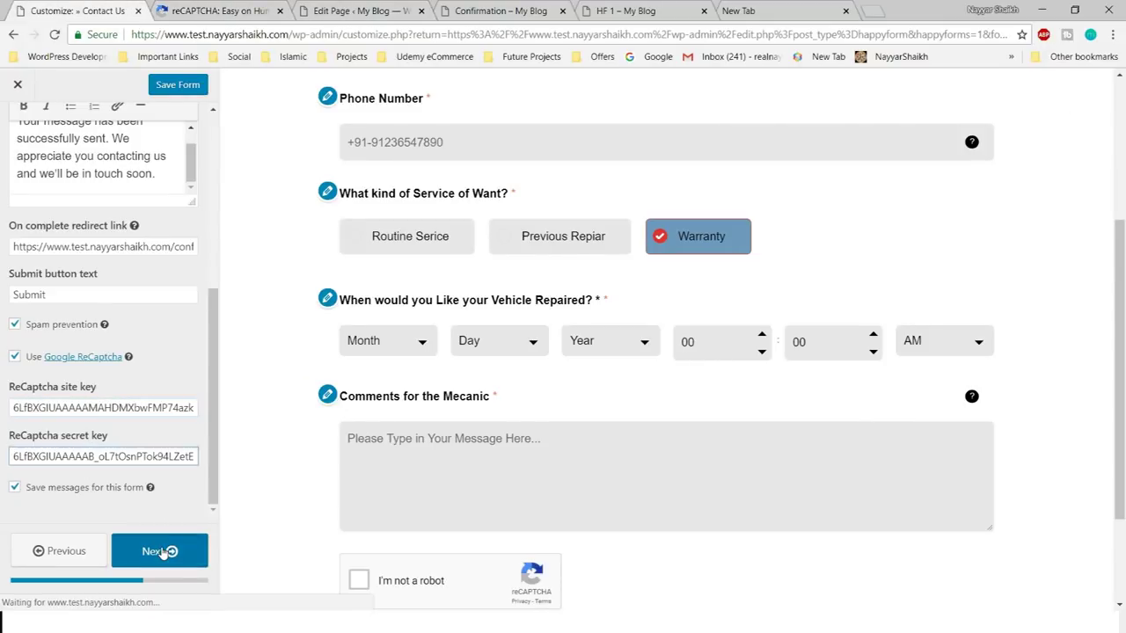
{"action": "left_click", "coordinate": [163, 552]}
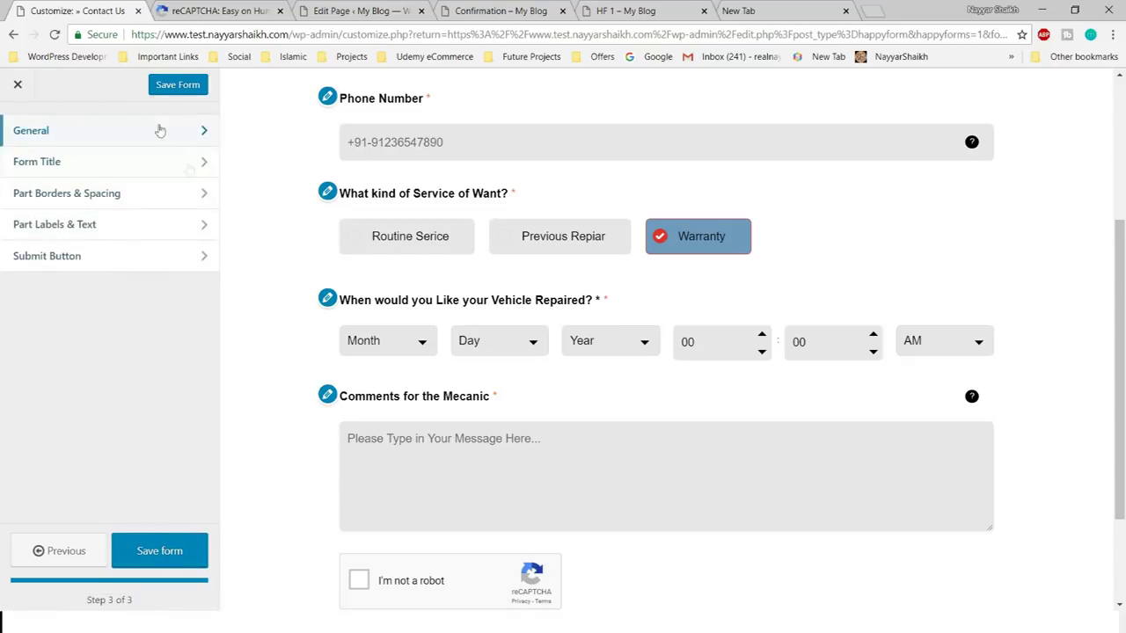
{"action": "left_click", "coordinate": [159, 551]}
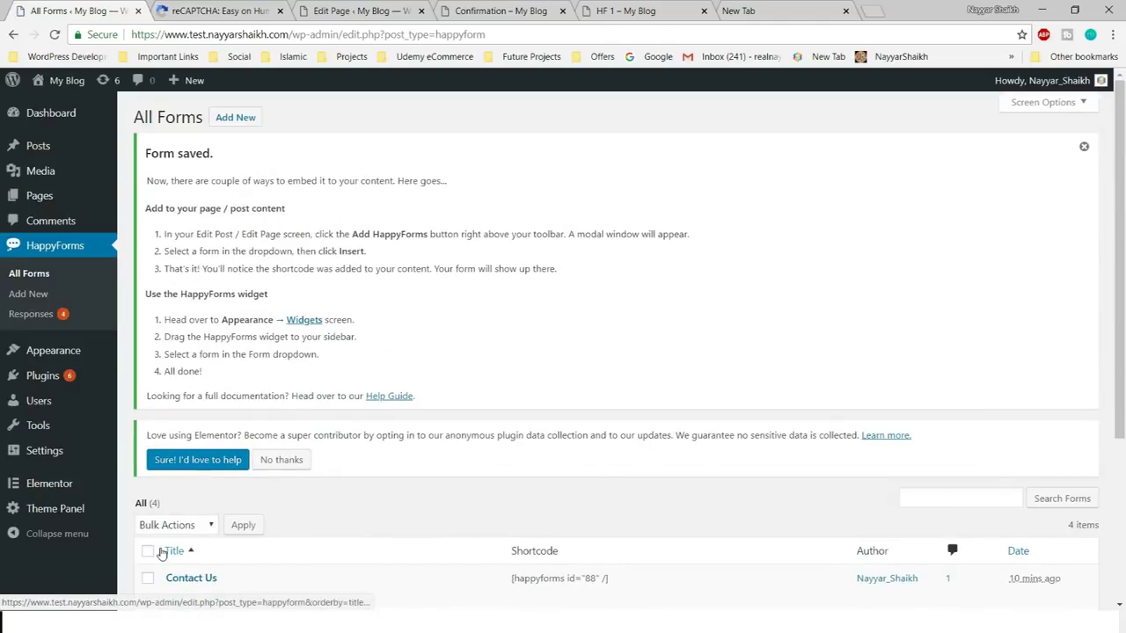
- Reload the HF 1 page and close the reCAPTCHA admin tab
{"action": "left_click", "coordinate": [506, 11]}
{"action": "left_click", "coordinate": [605, 7]}
{"action": "key", "text": "F5"}
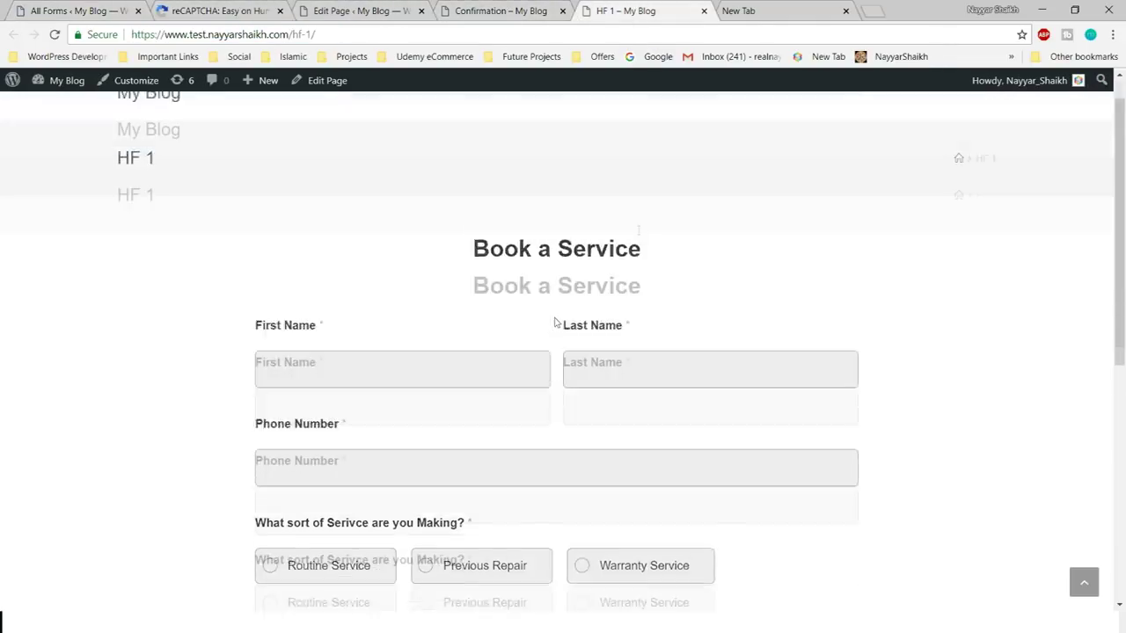
{"action": "left_click", "coordinate": [769, 9]}
{"action": "left_click", "coordinate": [633, 10]}
{"action": "left_click", "coordinate": [259, 11]}
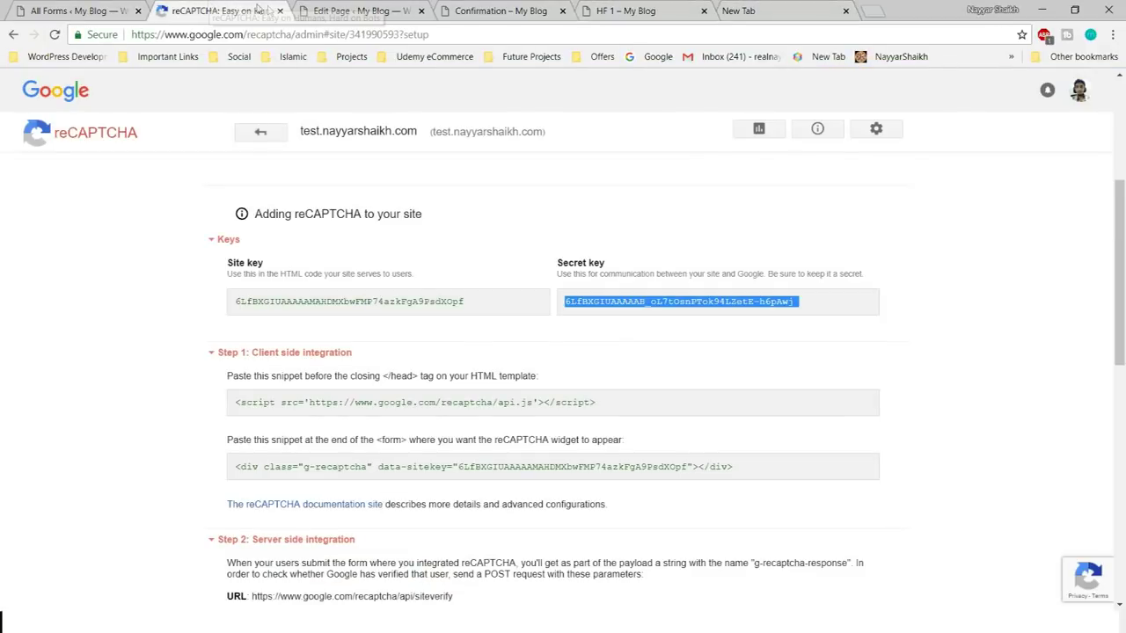
{"action": "left_click", "coordinate": [280, 11]}
{"action": "left_click", "coordinate": [79, 11]}
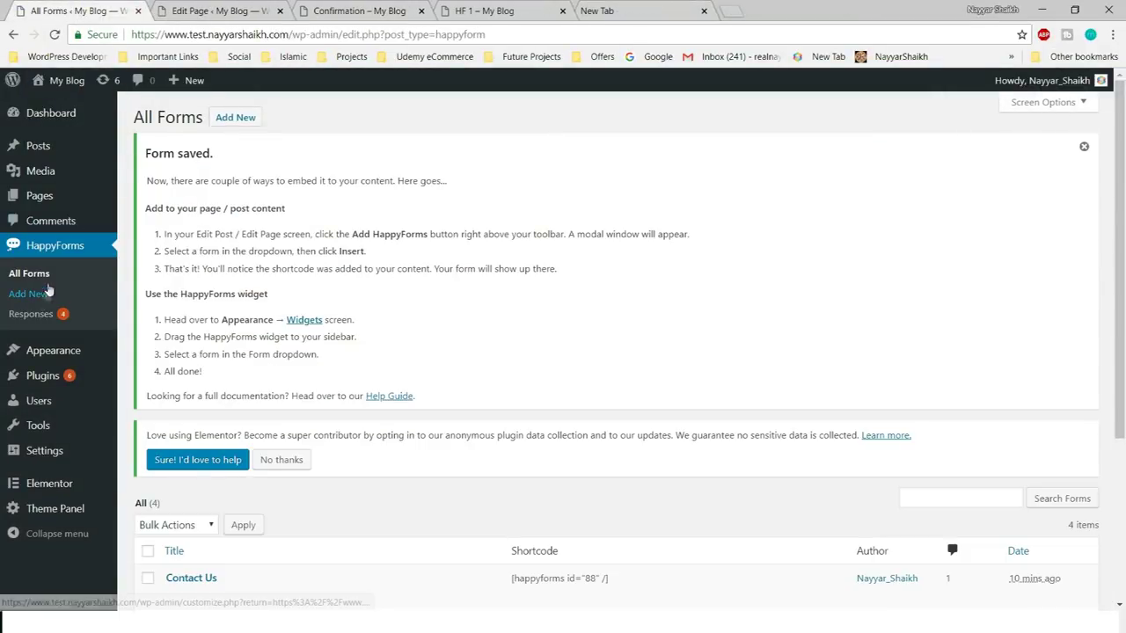
{"action": "left_click", "coordinate": [224, 11]}
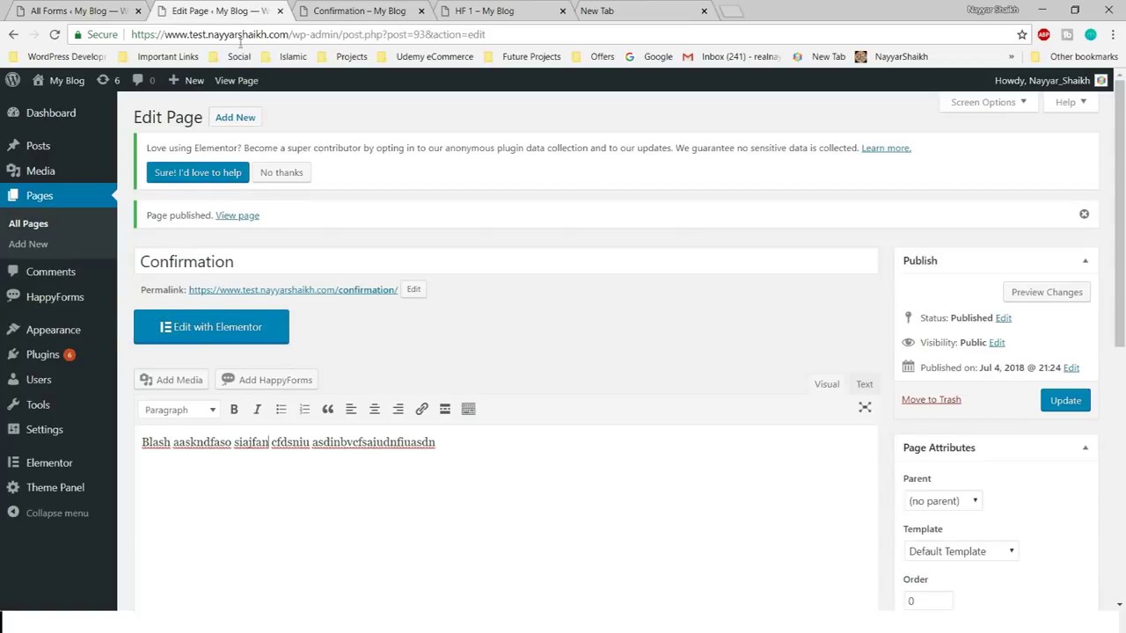
- Change the page address to load the live Contact Us page
{"action": "left_click_drag", "start_coordinate": [292, 34], "coordinate": [675, 12]}
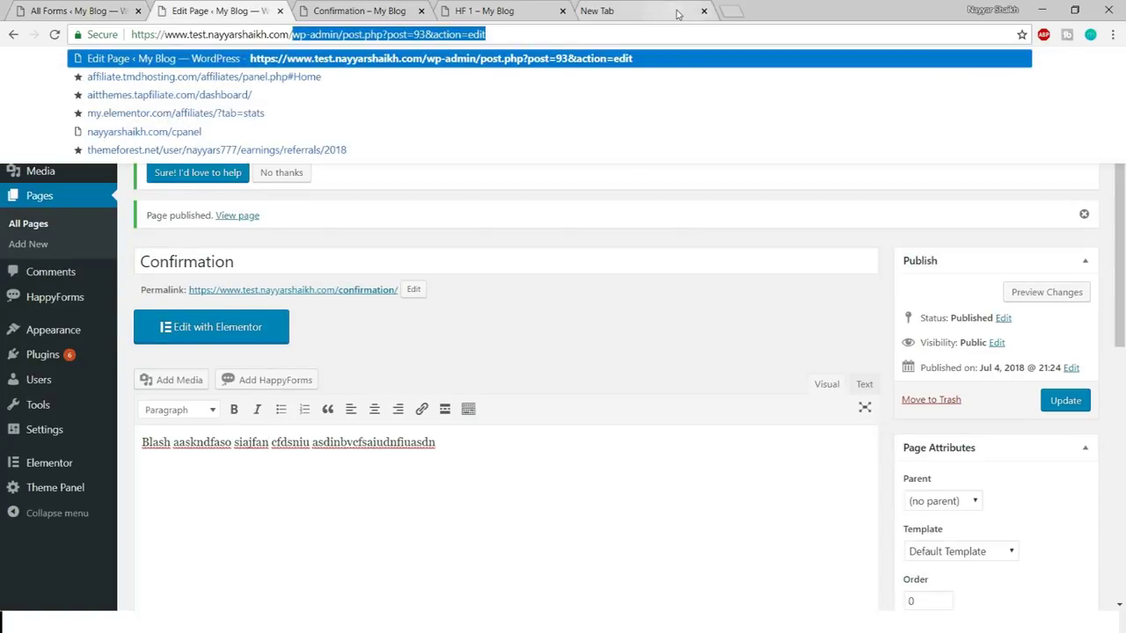
{"action": "type", "text": "conat"}
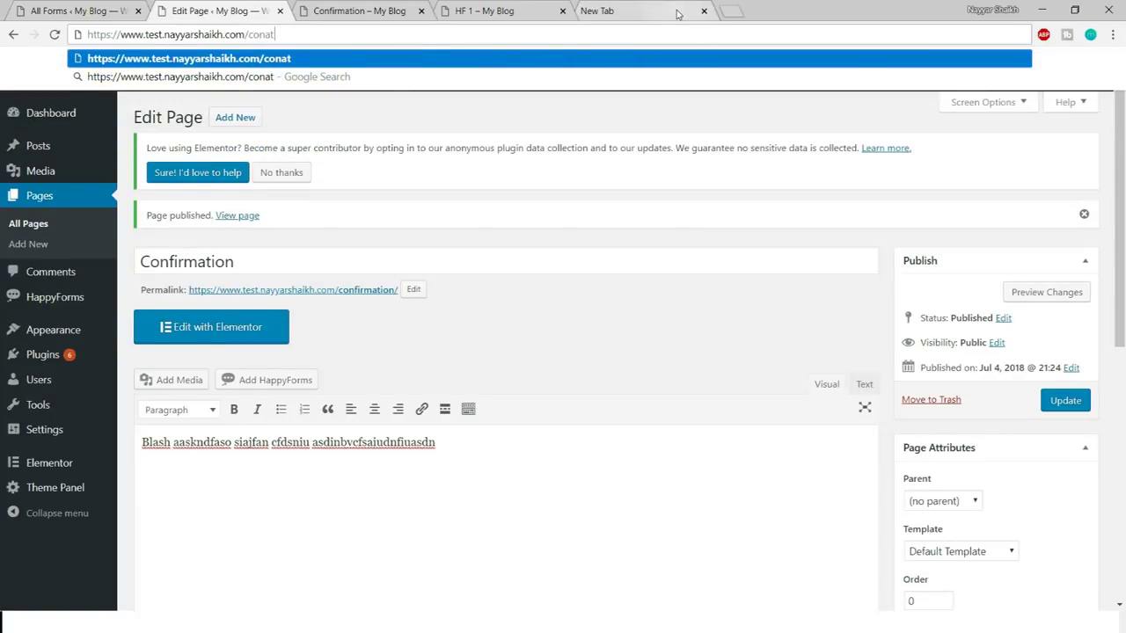
{"action": "key", "text": "BackSpace"}
{"action": "key", "text": "BackSpace"}
{"action": "key", "text": "Down"}
{"action": "key", "text": "Down"}
{"action": "key", "text": "Down"}
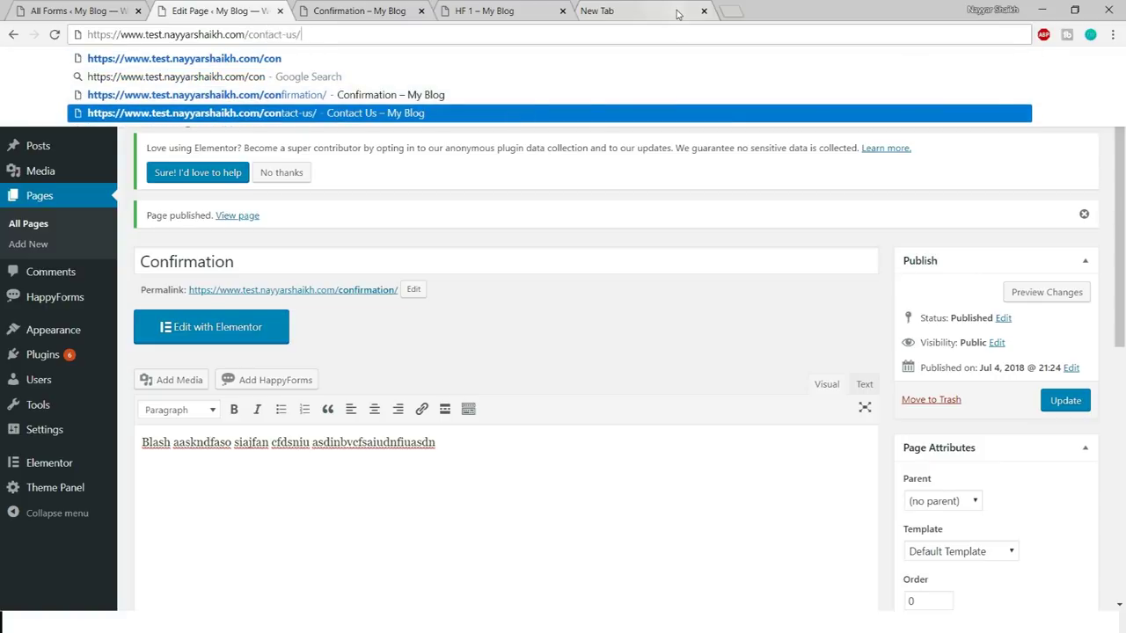
{"action": "key", "text": "Return"}
{"action": "scroll", "coordinate": [1073, 306], "scroll_direction": "down", "scroll_amount": 6}
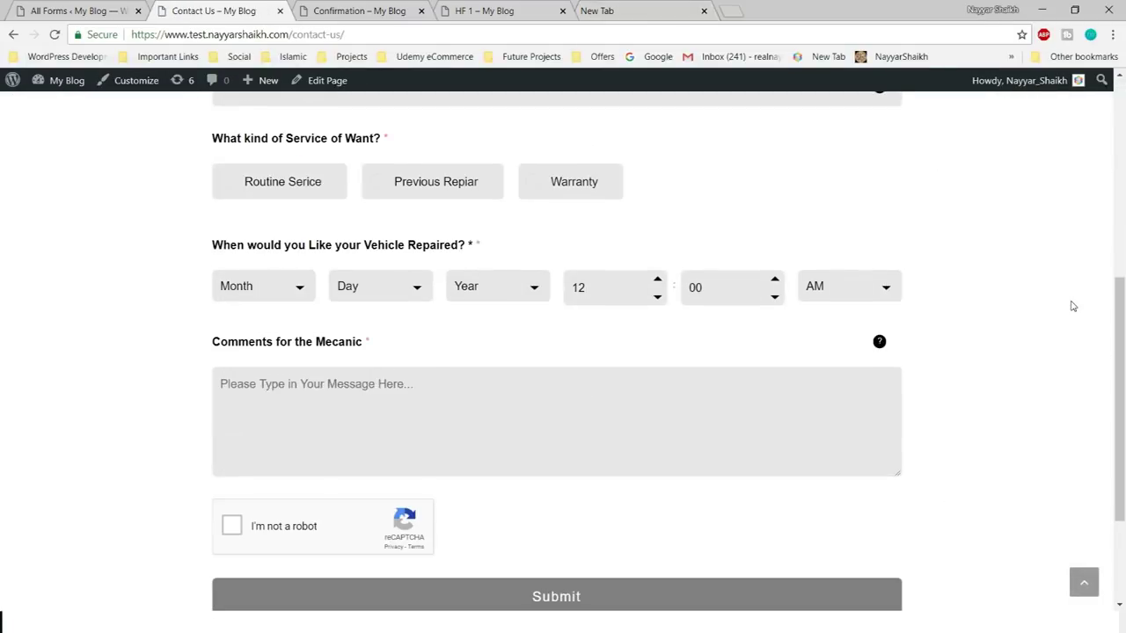
{"action": "scroll", "coordinate": [1046, 390], "scroll_direction": "up", "scroll_amount": 3}
{"action": "scroll", "coordinate": [1045, 391], "scroll_direction": "up", "scroll_amount": 3}
{"action": "scroll", "coordinate": [1034, 390], "scroll_direction": "down", "scroll_amount": 1}
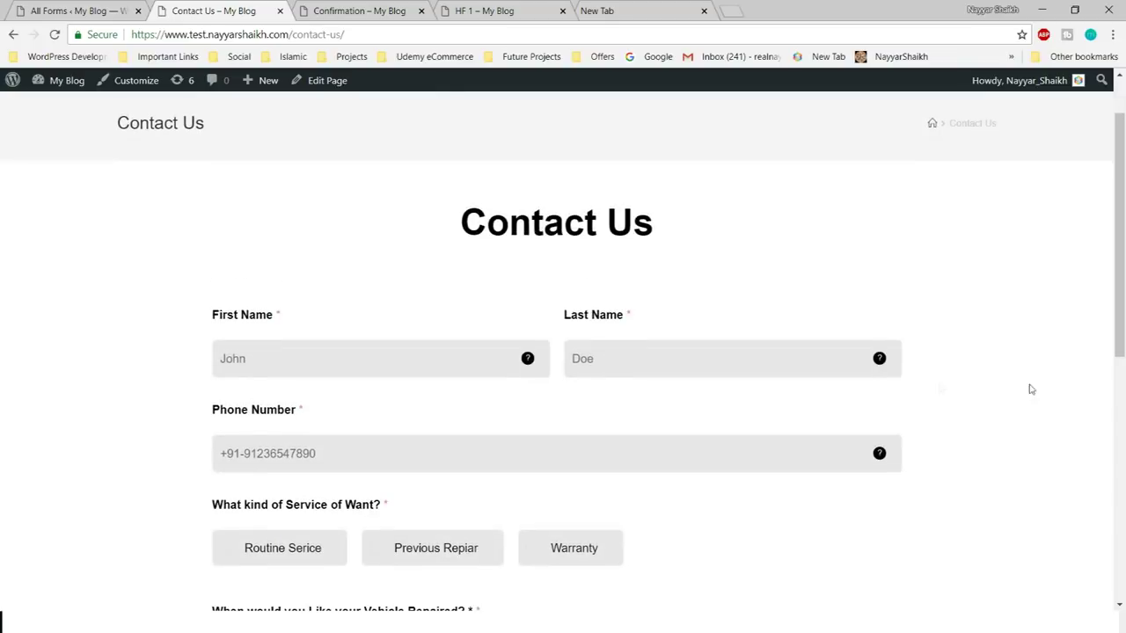
- Autofill the contact details, choose Routine Serice, and set the date to January 2, 2019
{"action": "left_click", "coordinate": [377, 362]}
{"action": "left_click", "coordinate": [365, 389]}
{"action": "scroll", "coordinate": [1018, 396], "scroll_direction": "down", "scroll_amount": 4}
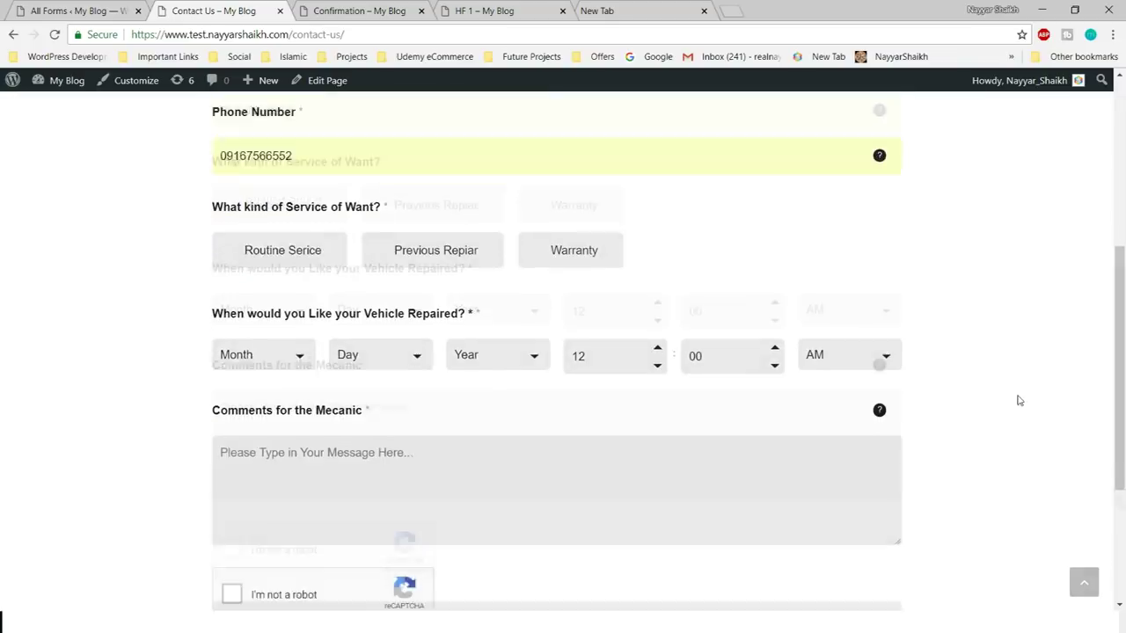
{"action": "left_click", "coordinate": [282, 187]}
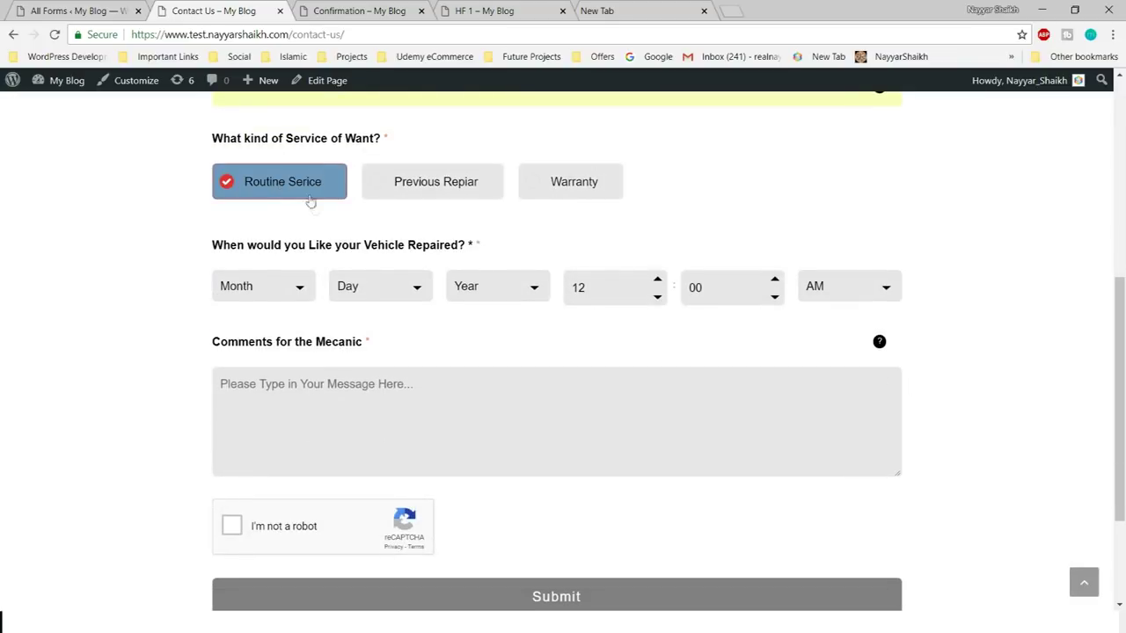
{"action": "left_click", "coordinate": [249, 298]}
{"action": "left_click", "coordinate": [257, 323]}
{"action": "left_click", "coordinate": [280, 290]}
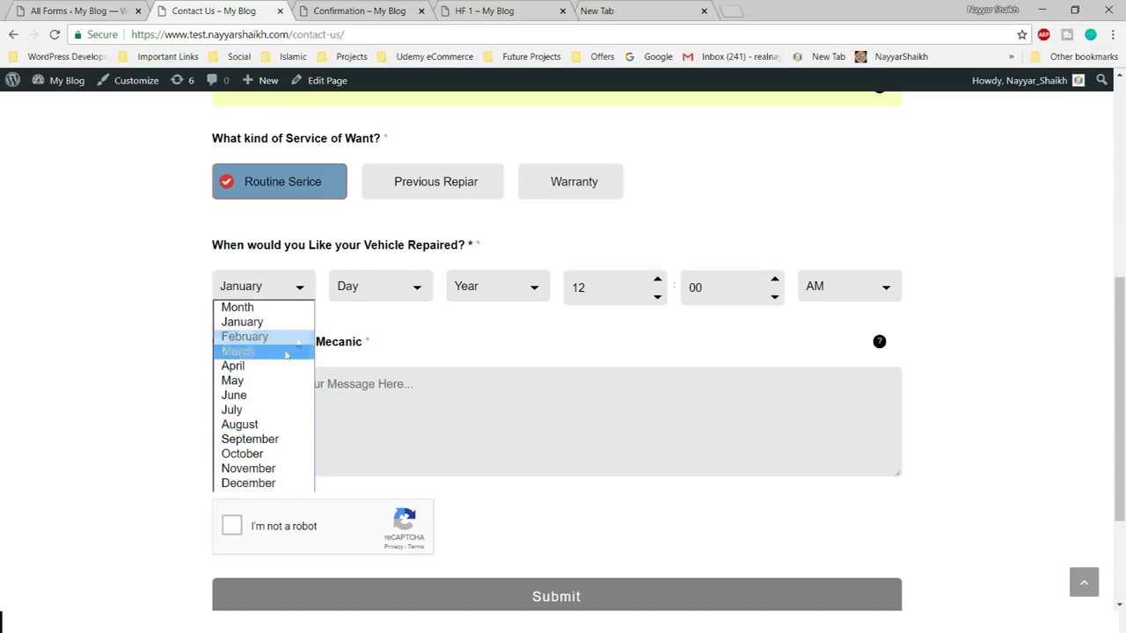
{"action": "left_click", "coordinate": [367, 299]}
{"action": "left_click", "coordinate": [378, 338]}
{"action": "left_click", "coordinate": [460, 297]}
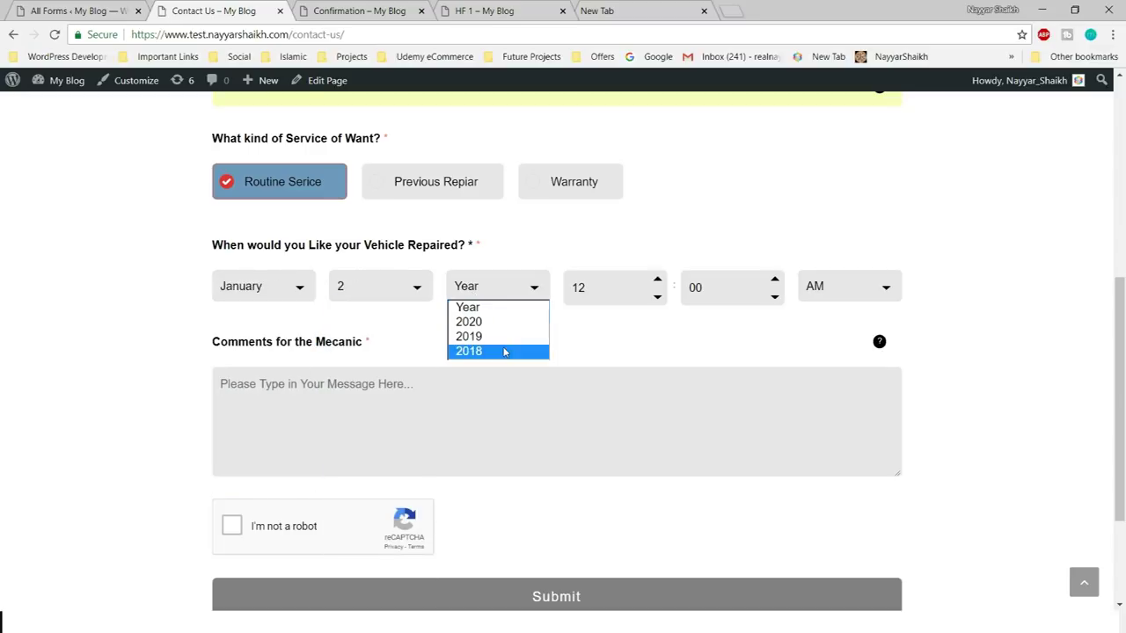
{"action": "left_click", "coordinate": [503, 336]}
- Type a comment for the mechanic and tick the I'm not a robot check
{"action": "scroll", "coordinate": [1086, 306], "scroll_direction": "down", "scroll_amount": 1}
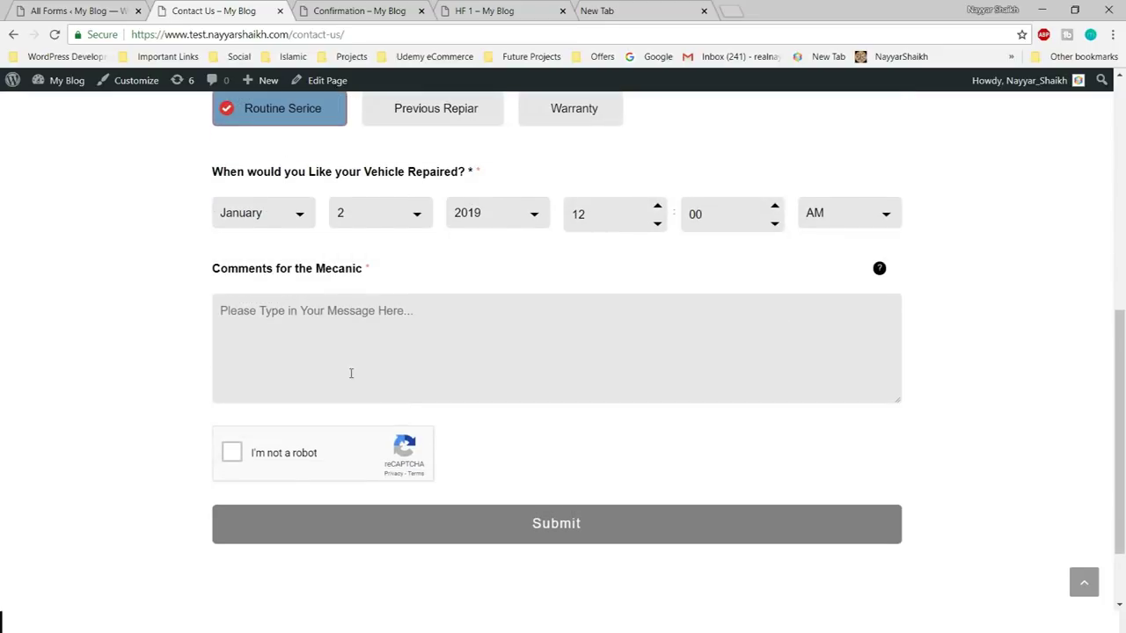
{"action": "left_click", "coordinate": [349, 373]}
{"action": "type", "text": "Messag"}
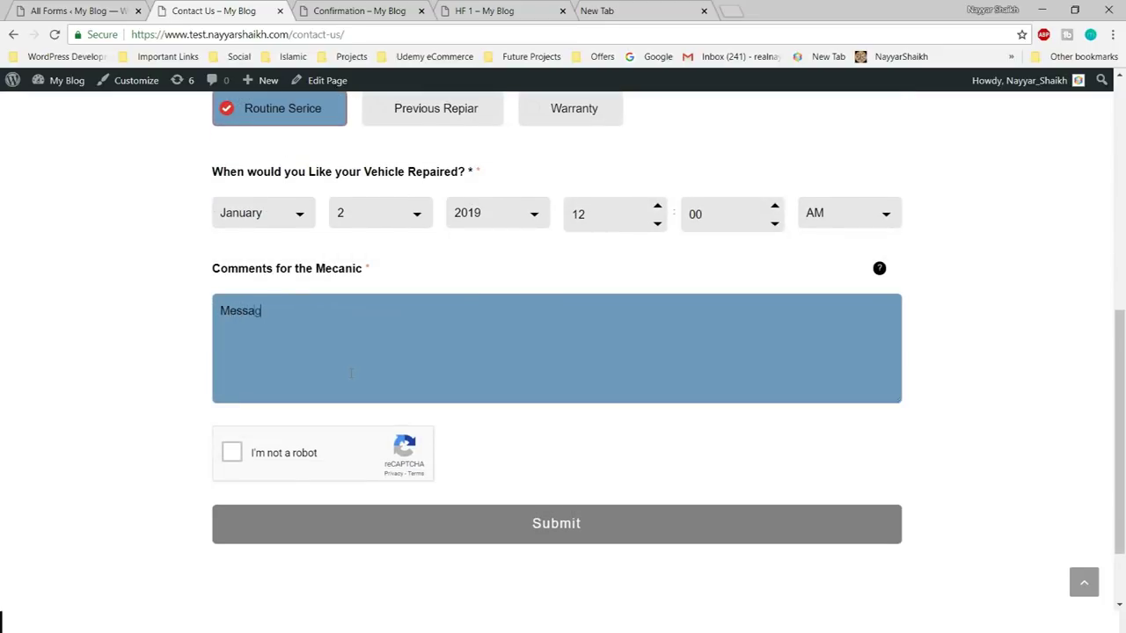
{"action": "left_click", "coordinate": [233, 451]}
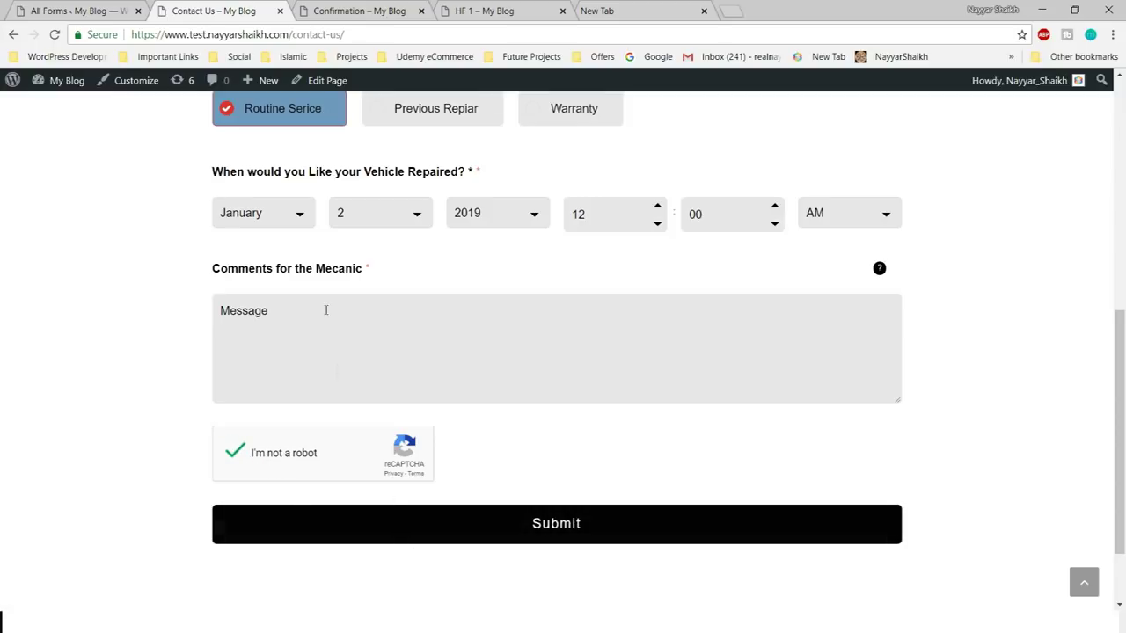
{"action": "scroll", "coordinate": [360, 442], "scroll_direction": "up", "scroll_amount": 2}
- Submit the filled Contact Us form and confirm it lands on the Confirmation page
{"action": "left_click", "coordinate": [446, 433]}
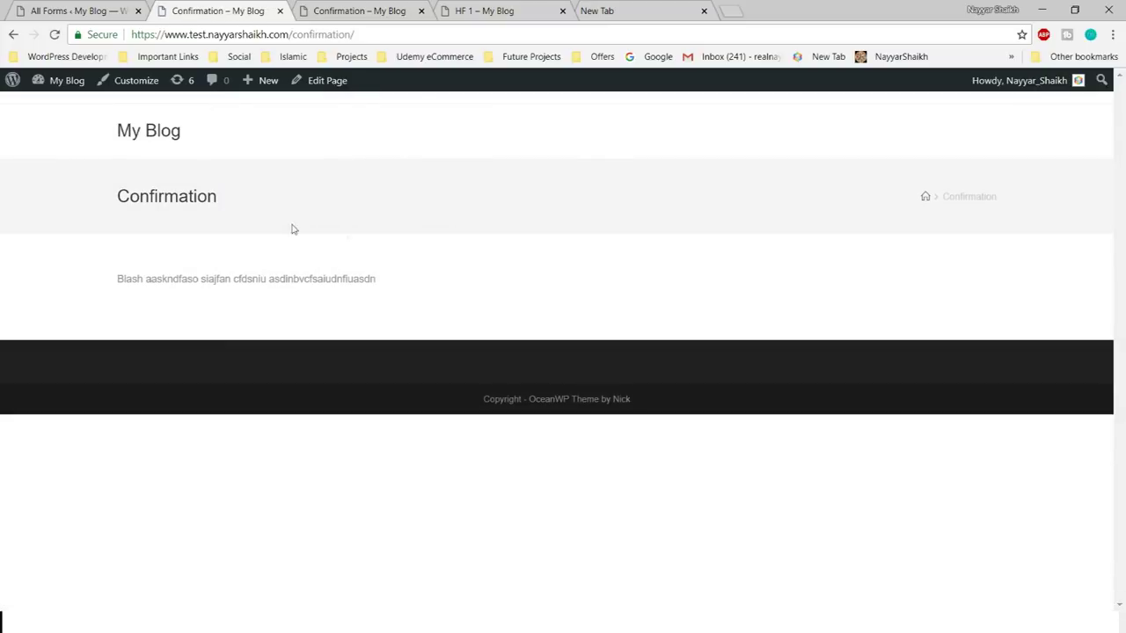
{"action": "left_click_drag", "start_coordinate": [93, 201], "coordinate": [249, 200]}
{"action": "left_click", "coordinate": [249, 199]}
{"action": "left_click_drag", "start_coordinate": [93, 201], "coordinate": [279, 206]}
{"action": "left_click", "coordinate": [279, 206]}
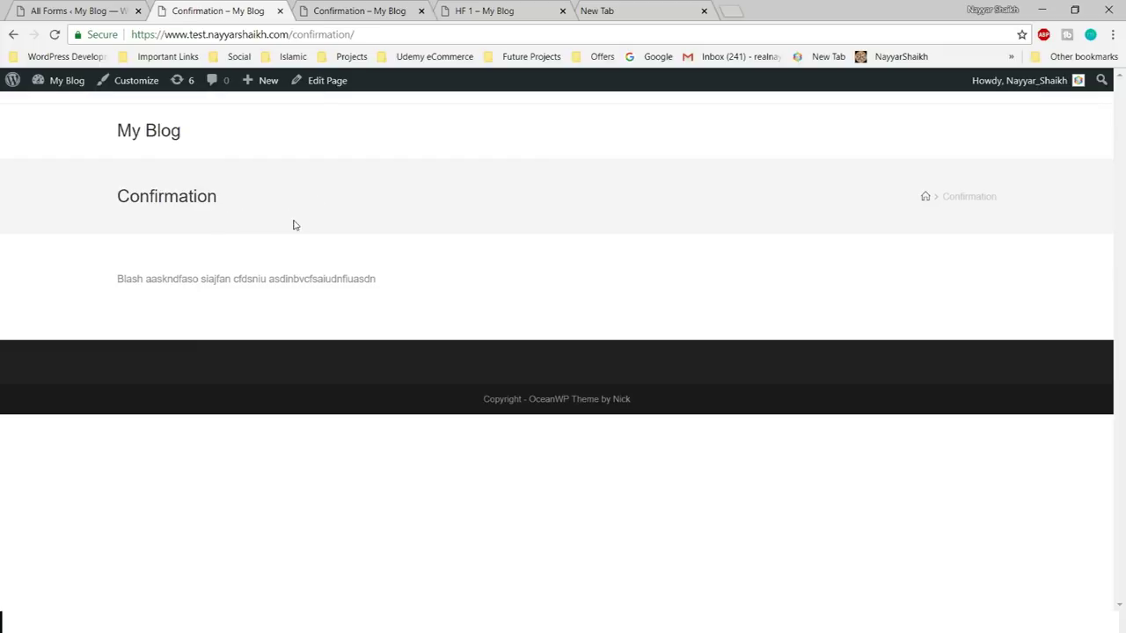